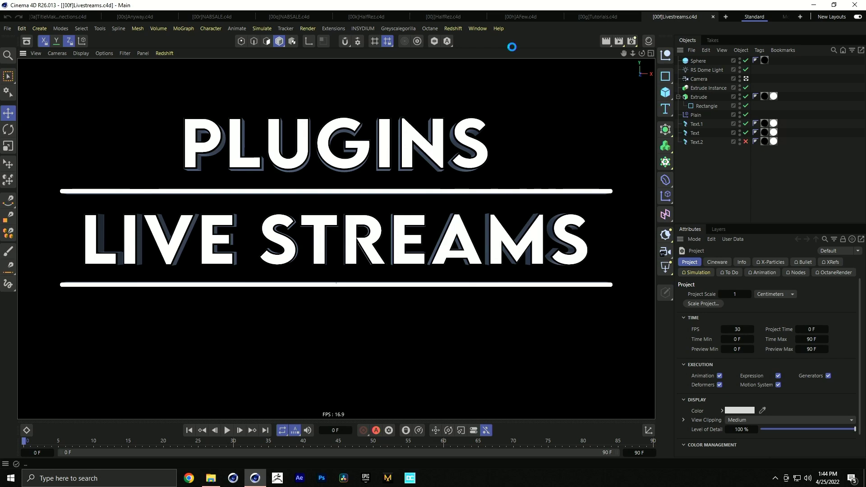
# Close the title-slide projects one after another, from Livestreams through TitleMakingConnections, to reach the CLOTH project.
pyautogui.hotkey('ctrl', 'F4')
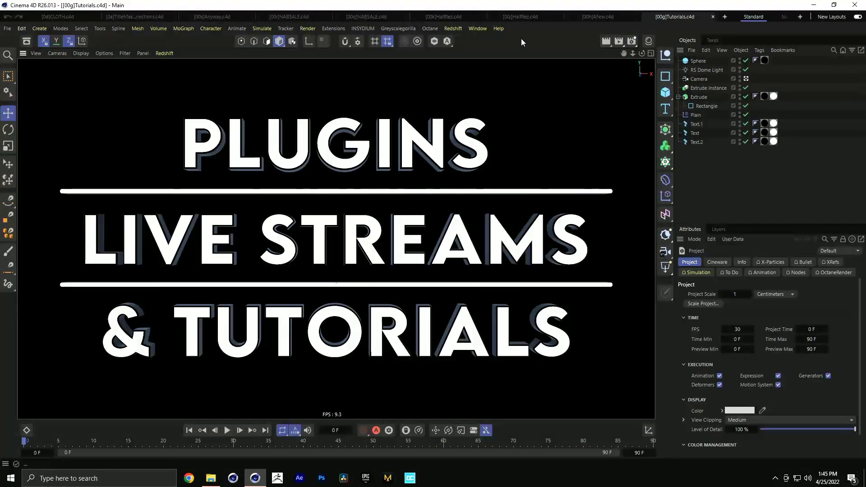
pyautogui.hotkey('ctrl', 'F4')
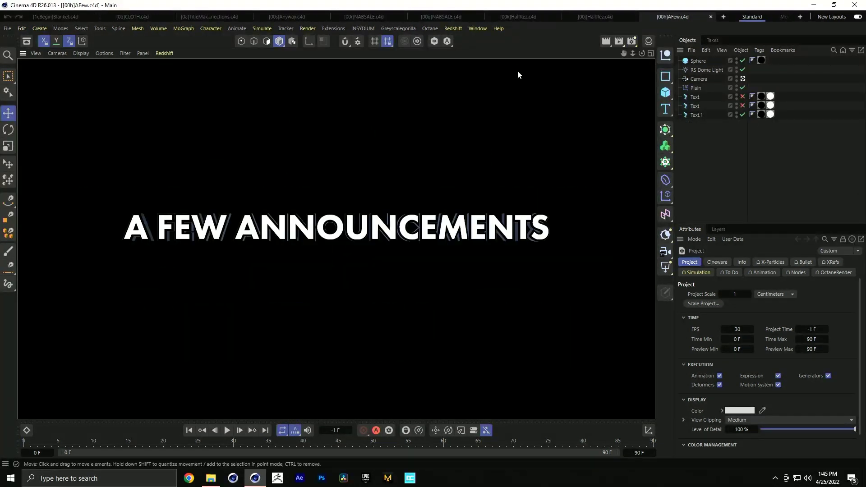
pyautogui.hotkey('ctrl', 'F4')
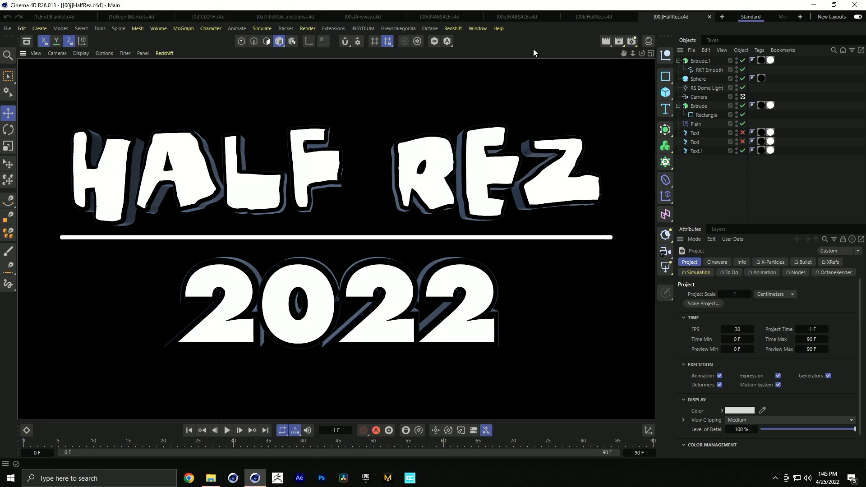
pyautogui.hotkey('ctrl', 'F4')
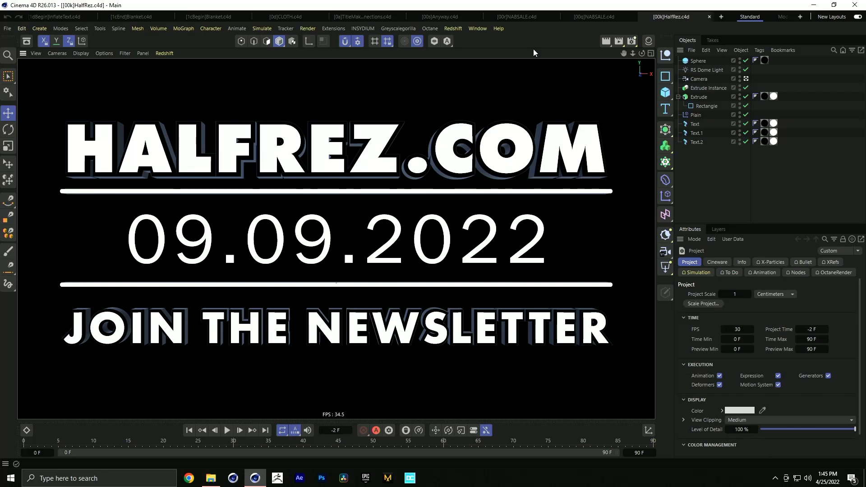
pyautogui.hotkey('ctrl', 'F4')
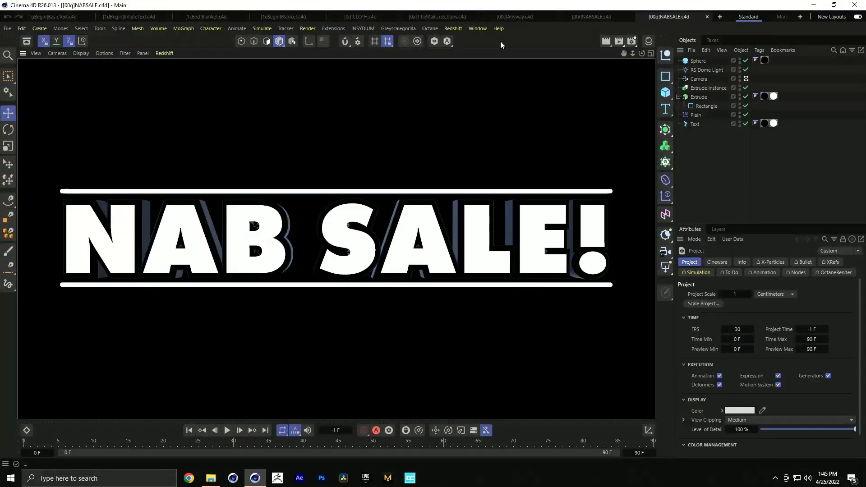
pyautogui.hotkey('ctrl', 'Tab')
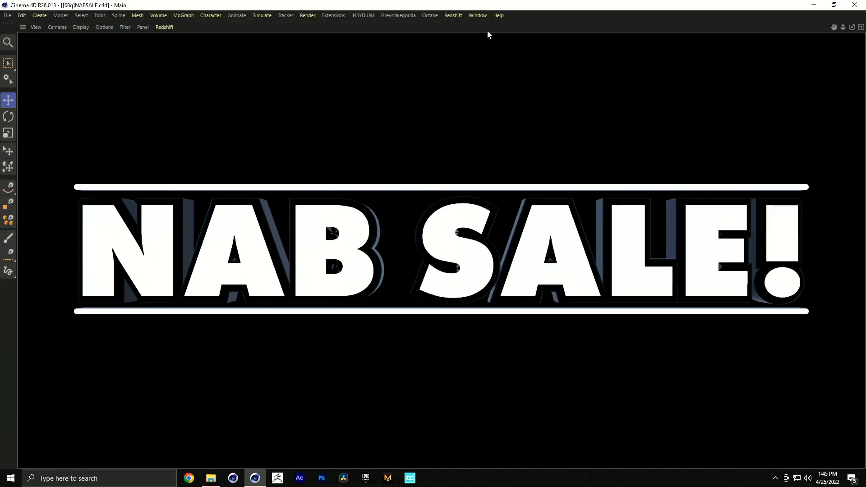
pyautogui.hotkey('ctrl', 'Tab')
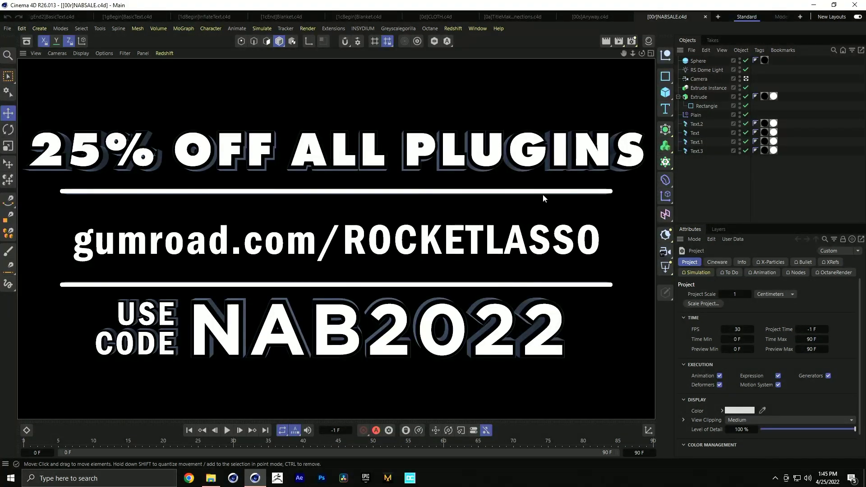
pyautogui.hotkey('ctrl', 'F4')
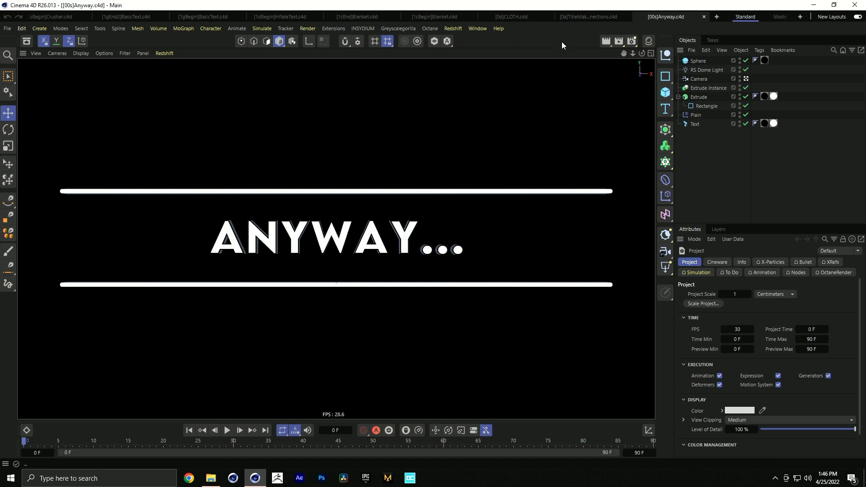
pyautogui.hotkey('ctrl', 'F4')
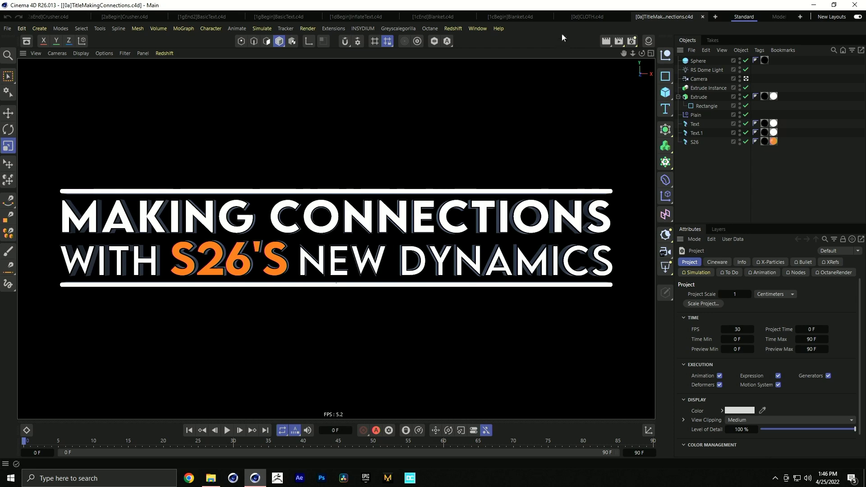
pyautogui.hotkey('ctrl', 'F4')
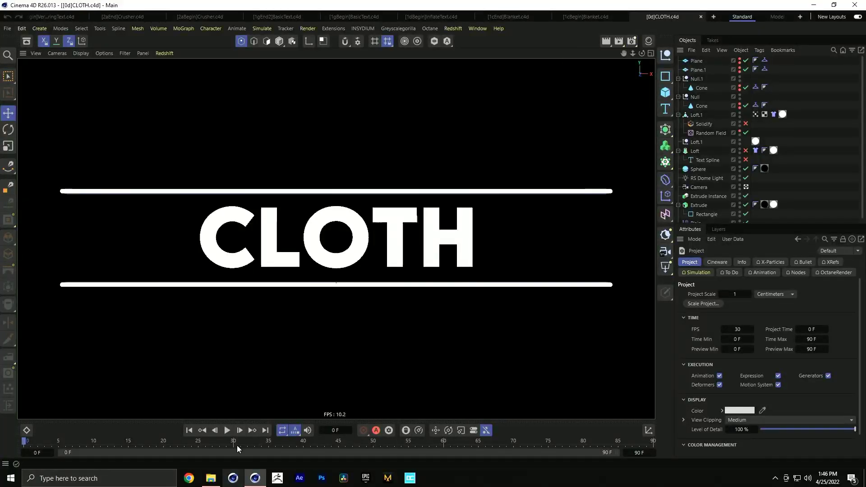
# Play the CLOTH text simulation and close its project to reach the Blanket beginning scene.
pyautogui.press('F8')
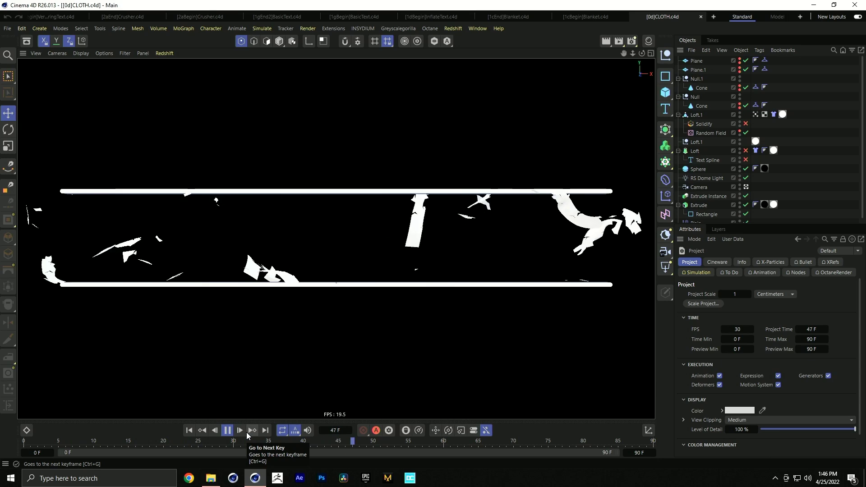
pyautogui.hotkey('ctrl', 'F4')
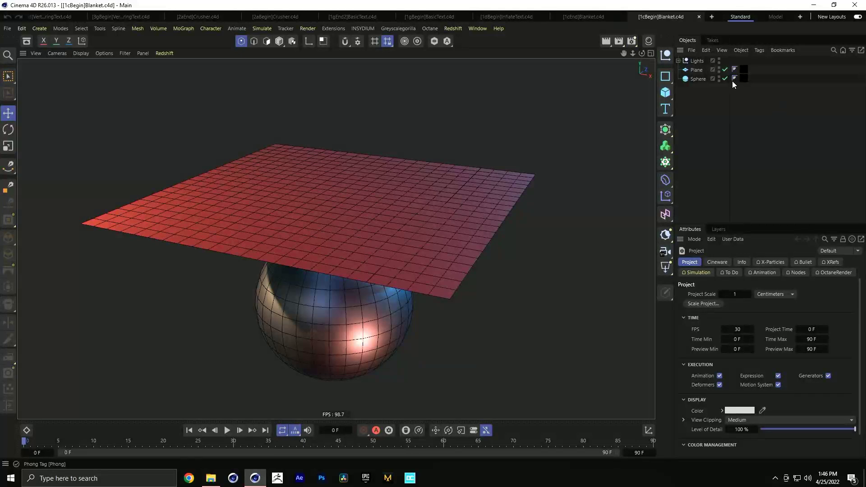
# Add a Collider simulation tag to the Sphere.
pyautogui.rightClick(701, 81)
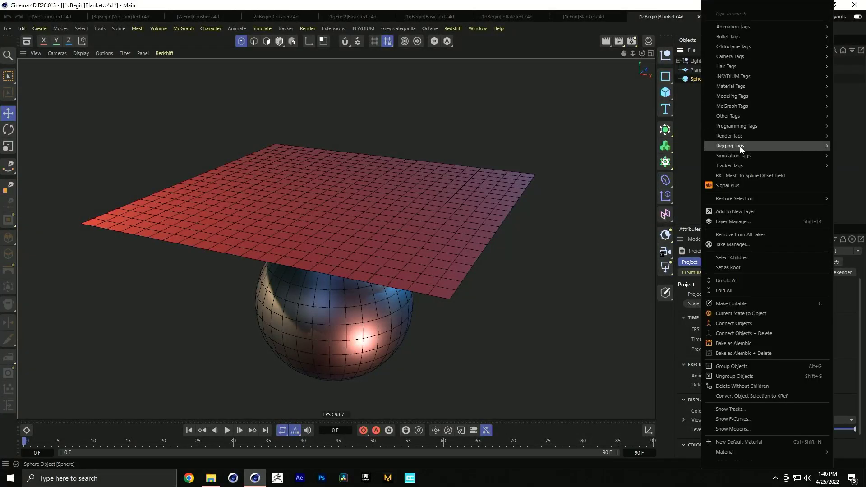
pyautogui.moveTo(737, 156)
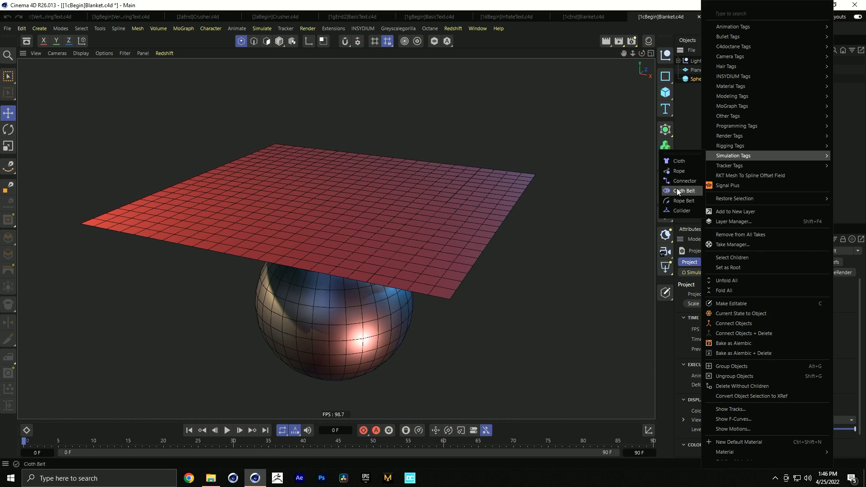
pyautogui.moveTo(752, 36)
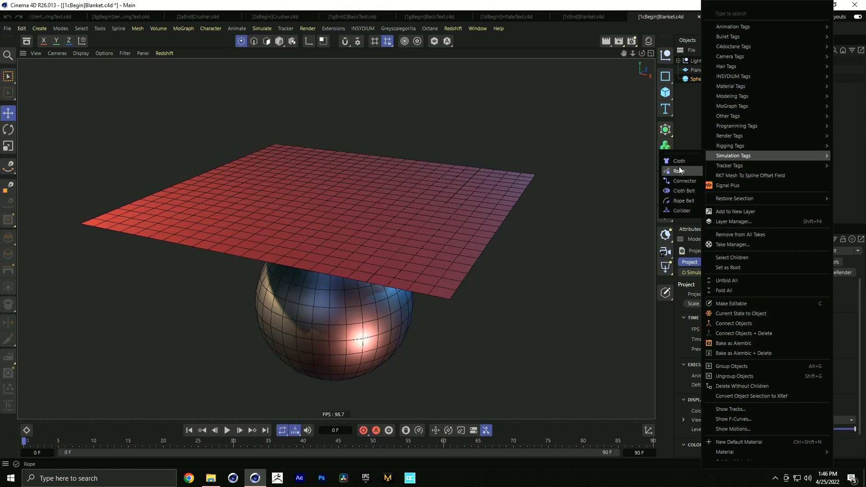
pyautogui.click(690, 208)
# Add a Cloth simulation tag to the Plane.
pyautogui.click(695, 70)
pyautogui.rightClick(692, 70)
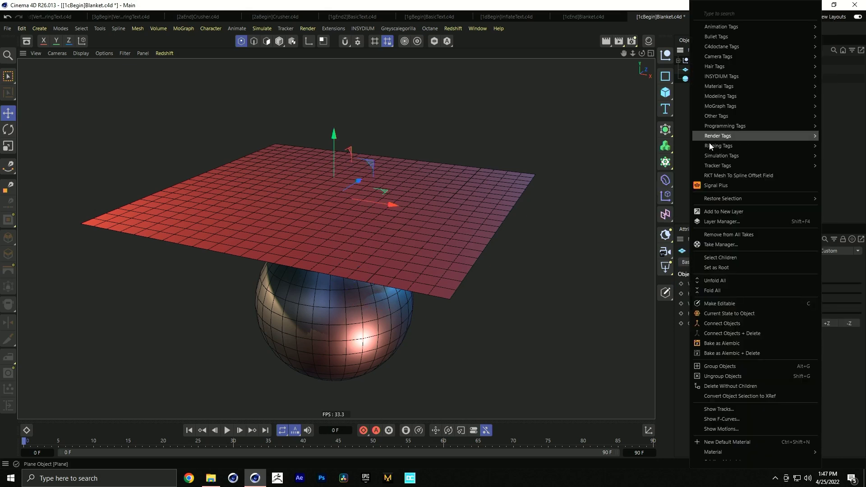
pyautogui.click(843, 161)
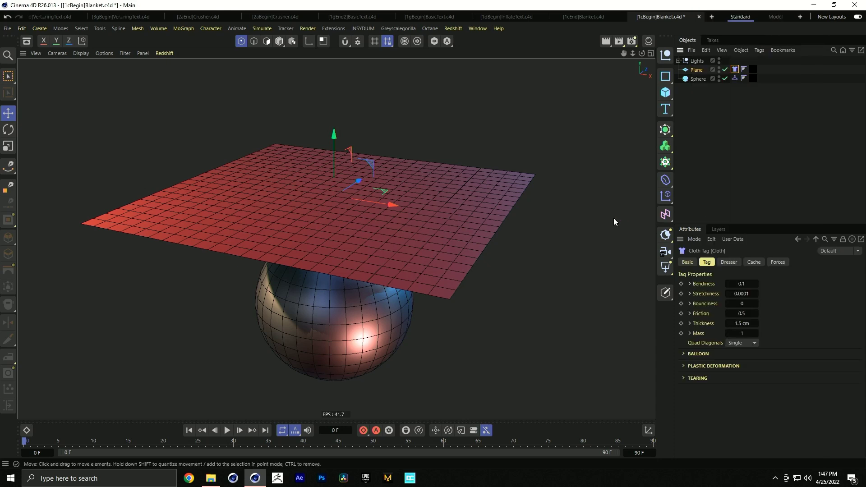
# Preview the cloth falling onto the sphere, stop and rewind it, and view the project's Simulation settings.
pyautogui.click(227, 430)
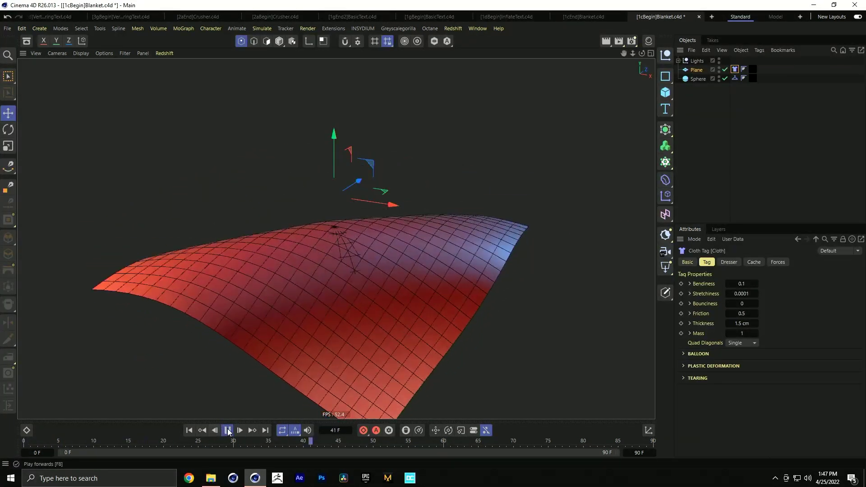
pyautogui.click(227, 431)
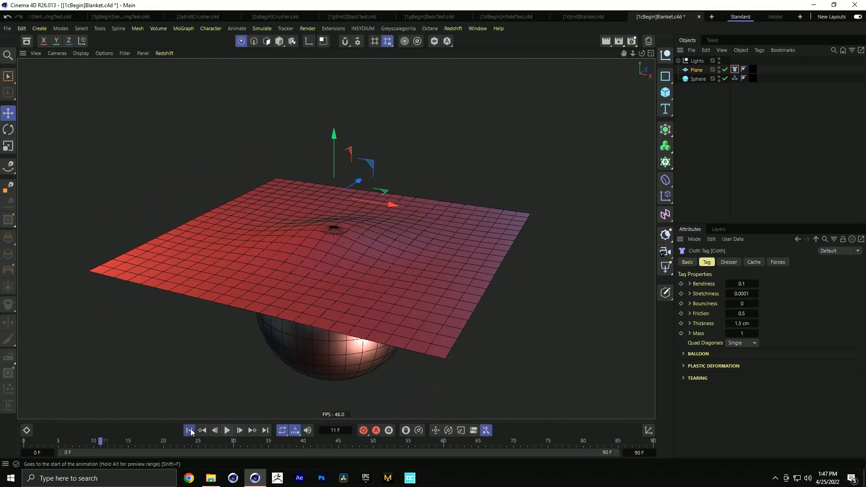
pyautogui.hotkey('ctrl', 'd')
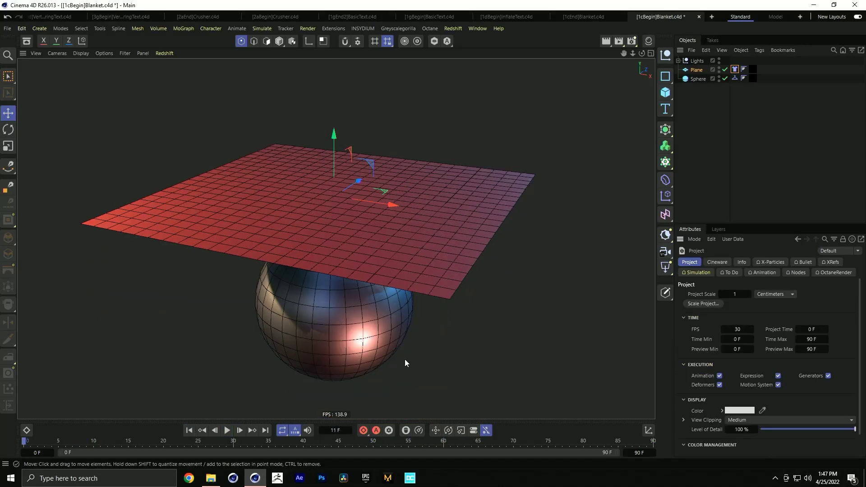
pyautogui.click(709, 271)
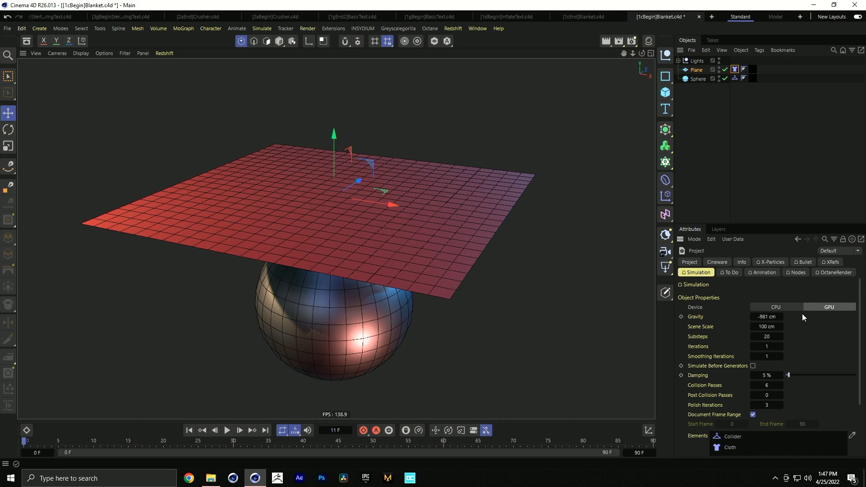
# Play the simulation and set the Bendiness of the Plane's Cloth tag to 55.
pyautogui.click(226, 431)
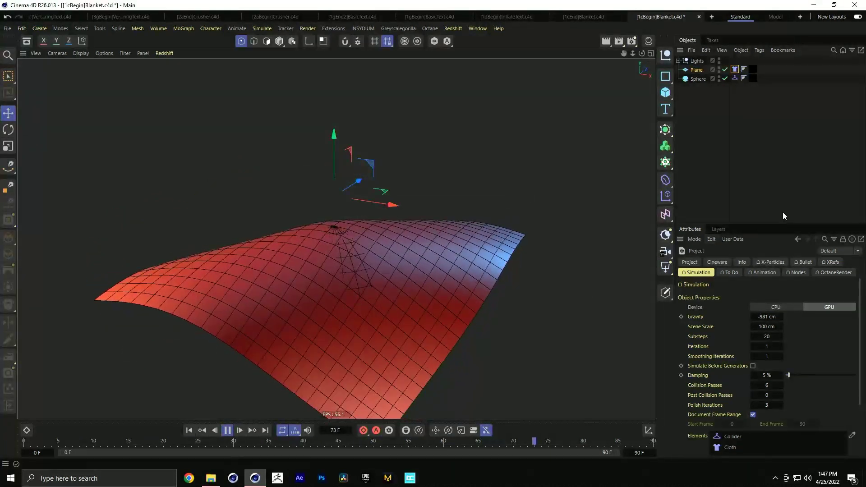
pyautogui.click(733, 69)
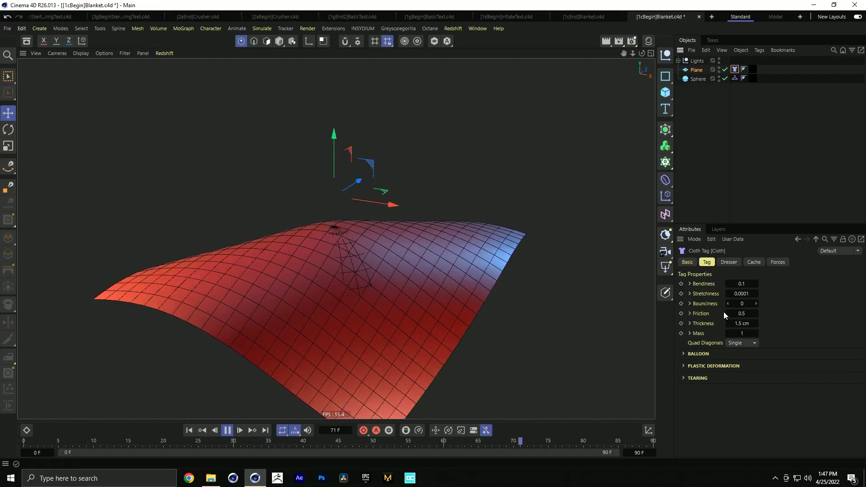
pyautogui.click(748, 284)
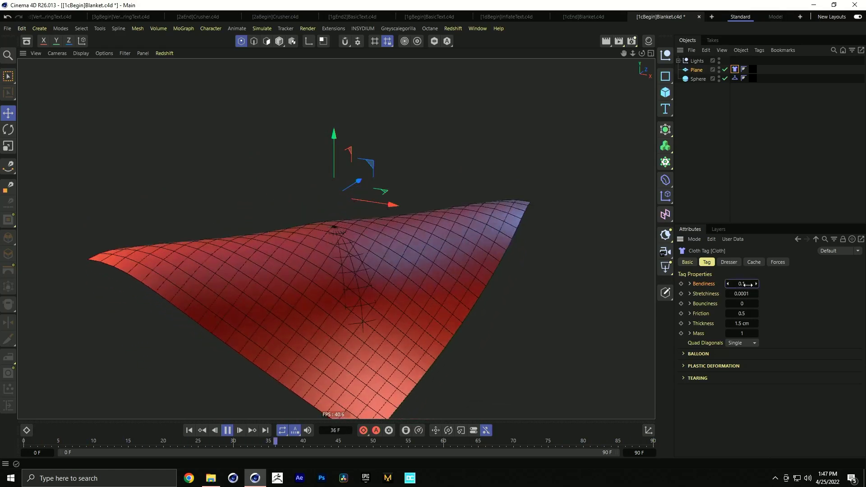
pyautogui.doubleClick(745, 284)
pyautogui.write('1.')
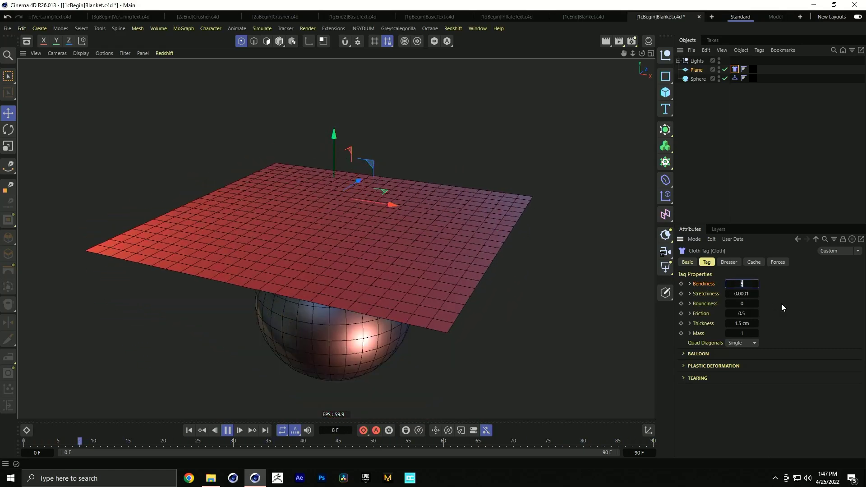
pyautogui.write('5')
pyautogui.press('Return')
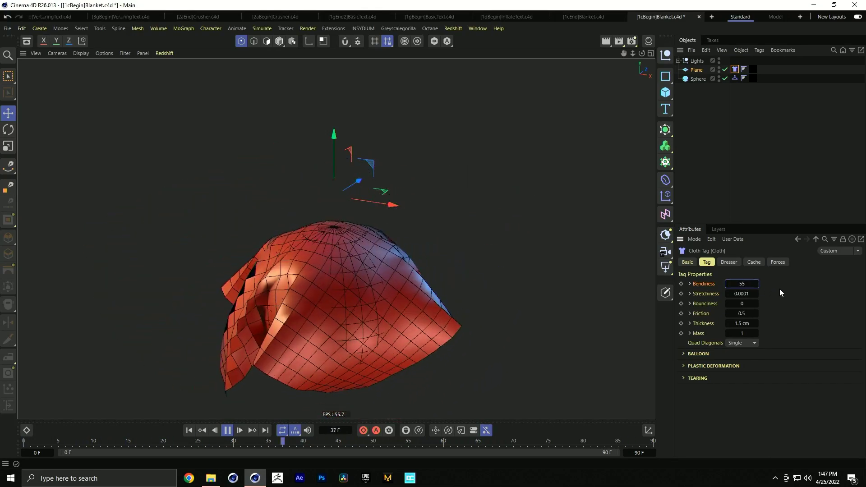
# Try Stretchiness values of 5, 15 and 55 on the cloth while the simulation plays.
pyautogui.doubleClick(754, 292)
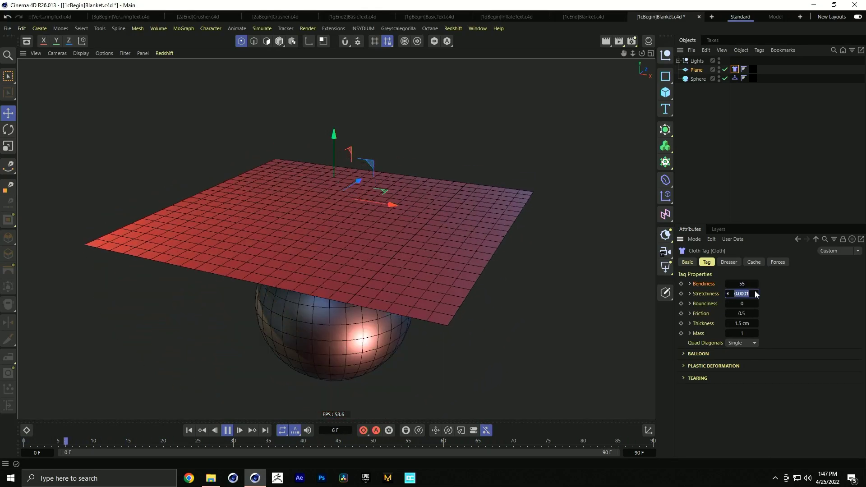
pyautogui.write('5')
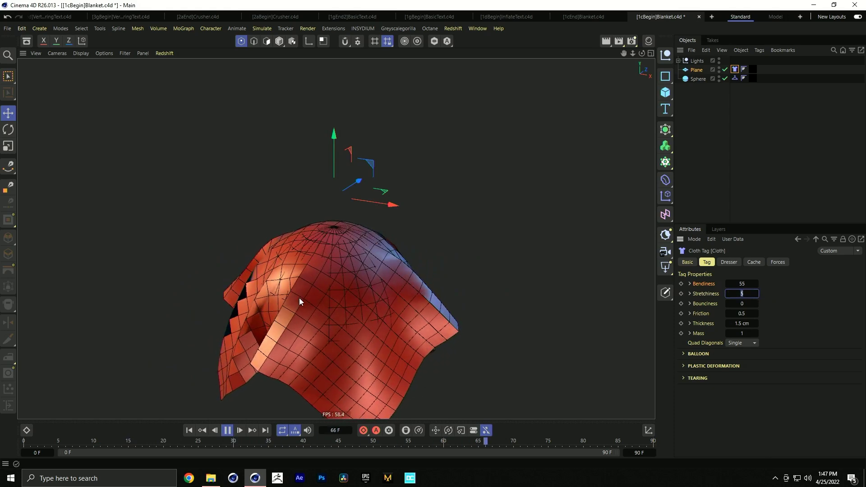
pyautogui.write('1')
pyautogui.press('Return')
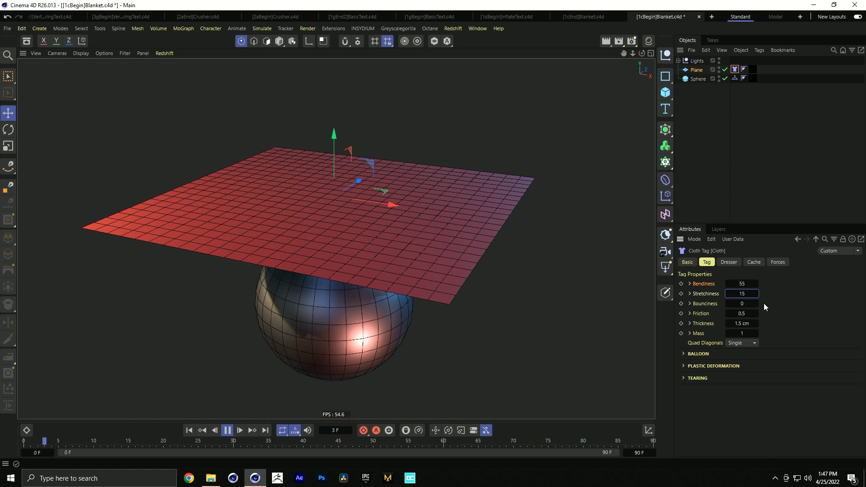
pyautogui.doubleClick(736, 293)
pyautogui.write('55')
pyautogui.press('Return')
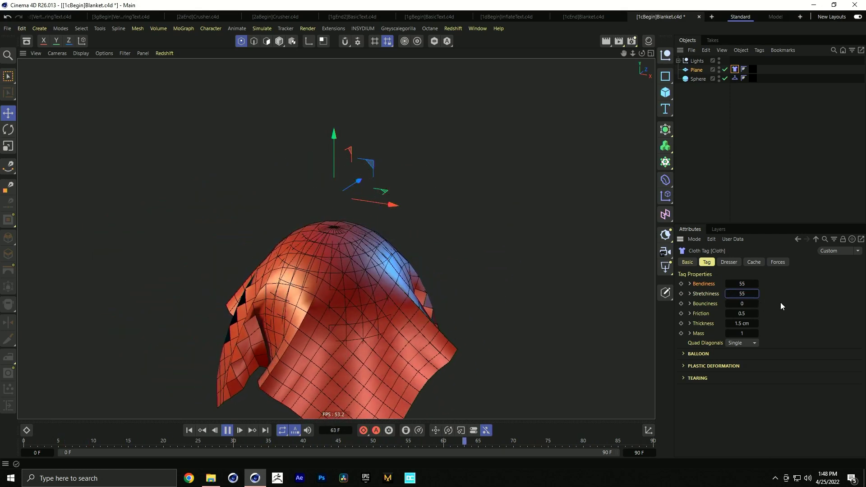
# Set the cloth's Stretchiness to 15, stop the playback and rewind to the first frame.
pyautogui.doubleClick(751, 294)
pyautogui.write('15')
pyautogui.press('Return')
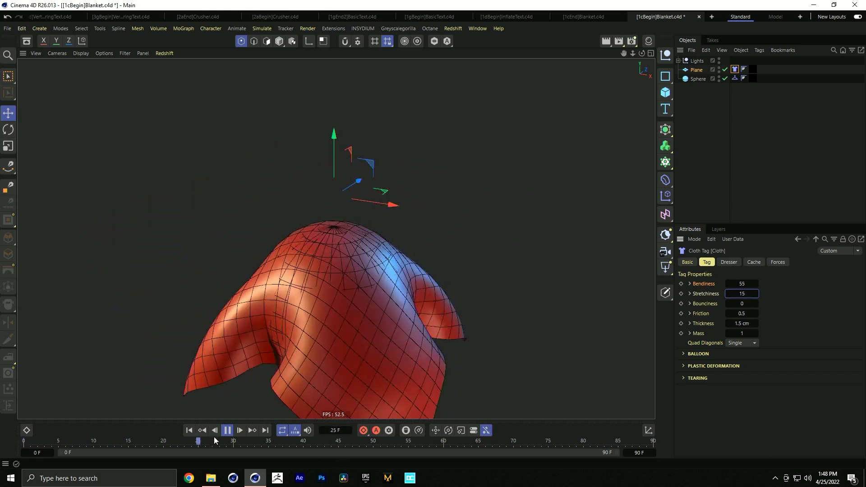
pyautogui.press('F8')
pyautogui.click(187, 431)
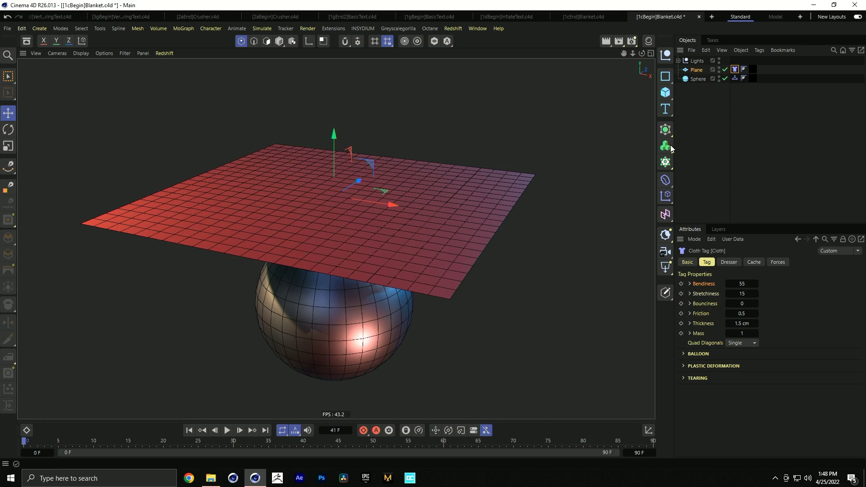
# Set the Plane's width and height segments to 5 each, and reopen its Cloth tag properties.
pyautogui.click(694, 72)
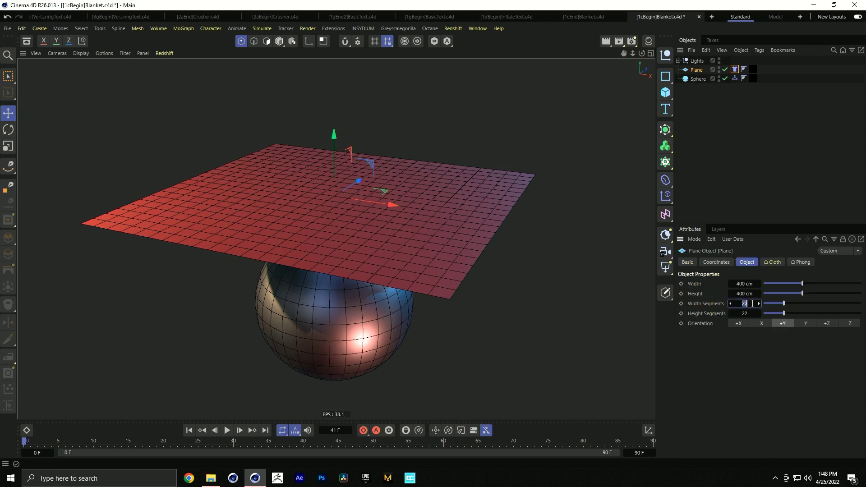
pyautogui.write('5')
pyautogui.press('Tab')
pyautogui.write('5')
pyautogui.press('Return')
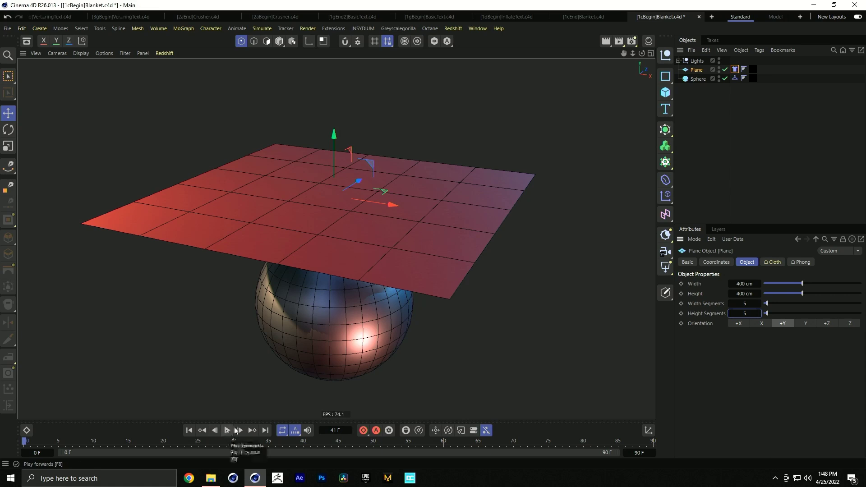
pyautogui.click(734, 70)
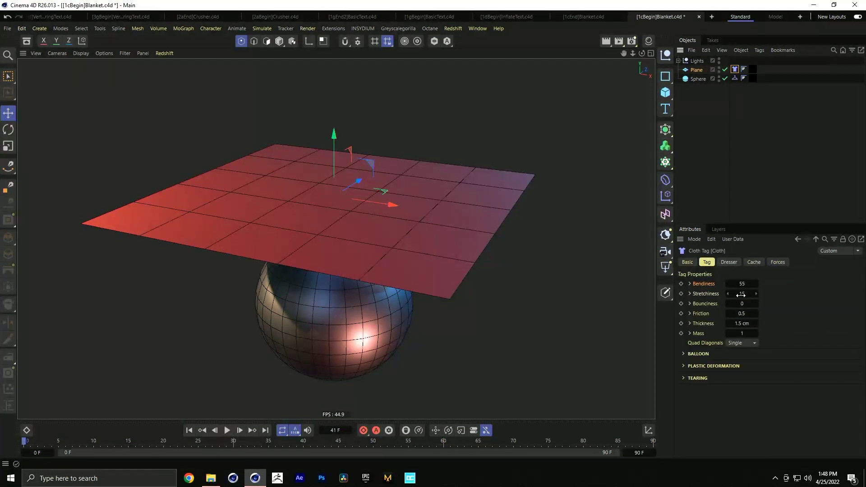
# Play the simulation and set both Bendiness and Stretchiness of the cloth to 1.
pyautogui.click(227, 430)
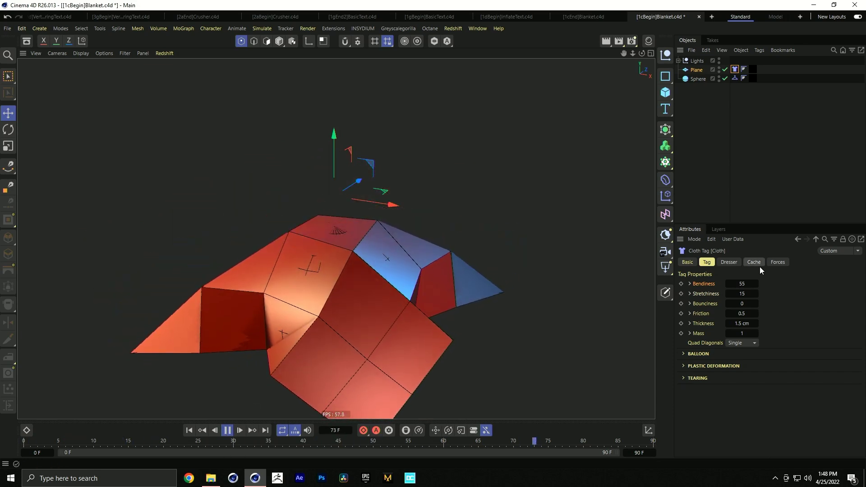
pyautogui.doubleClick(749, 285)
pyautogui.write('1')
pyautogui.press('Return')
pyautogui.doubleClick(748, 292)
pyautogui.write('0')
pyautogui.press('Return')
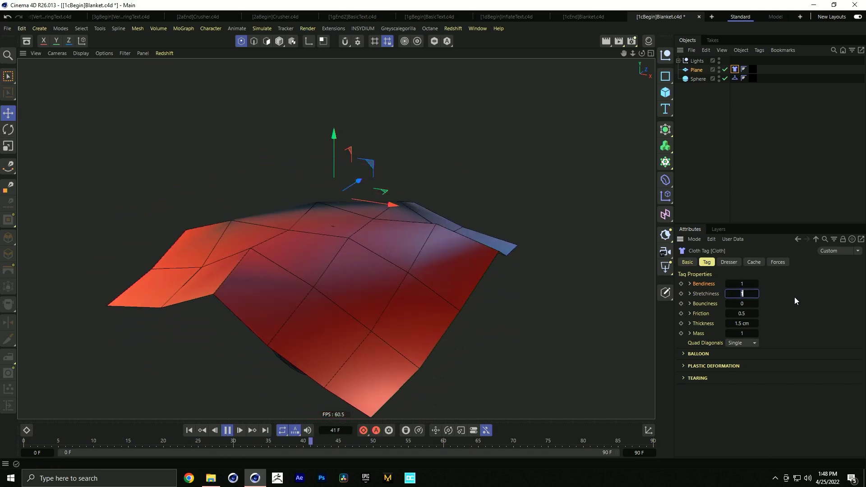
# Set the cloth's Bendiness and Stretchiness to 0 while the simulation keeps playing.
pyautogui.doubleClick(742, 284)
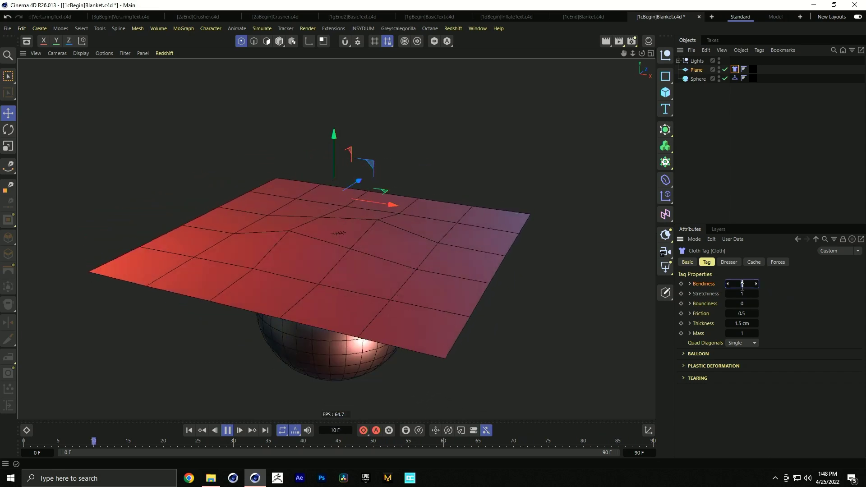
pyautogui.write('0')
pyautogui.doubleClick(742, 293)
pyautogui.write('0')
pyautogui.press('Return')
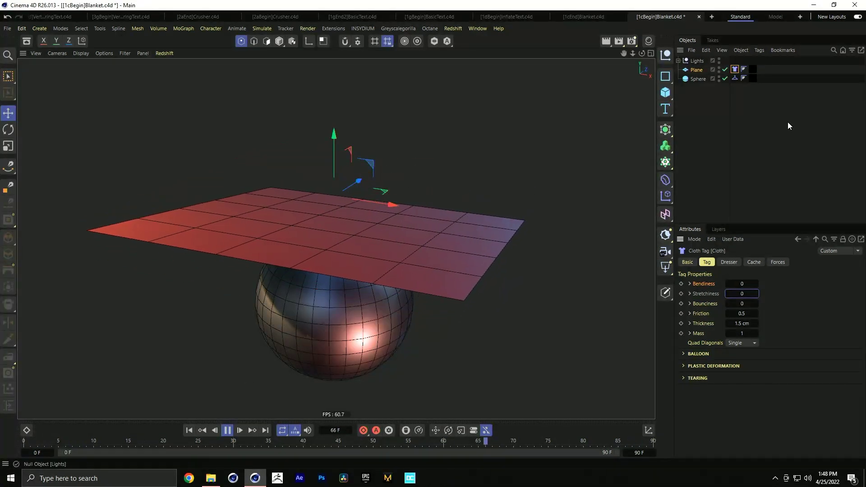
# Rewind, set the Plane's width and height segments to 44 each, and test the denser cloth in playback.
pyautogui.click(697, 70)
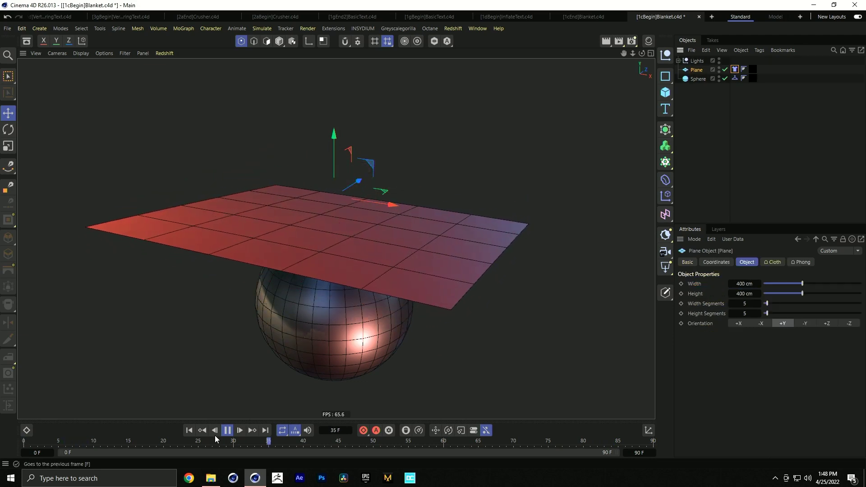
pyautogui.click(189, 430)
pyautogui.click(748, 303)
pyautogui.write('44')
pyautogui.press('Tab')
pyautogui.write('44')
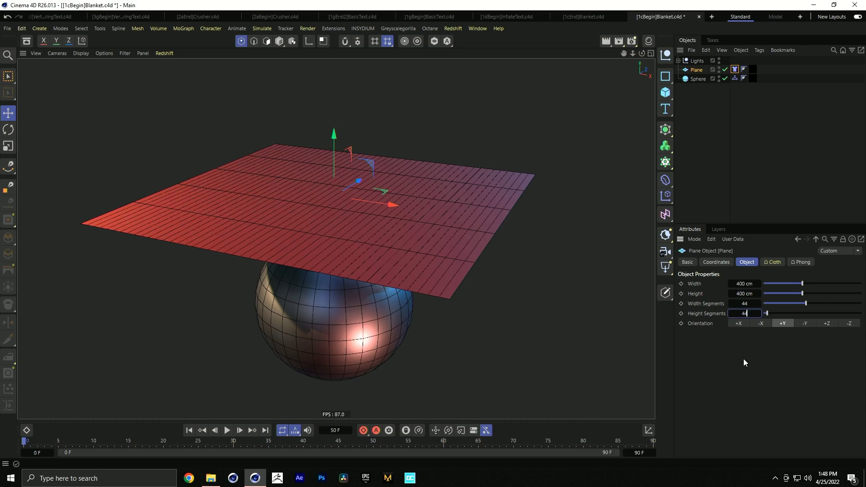
pyautogui.press('Return')
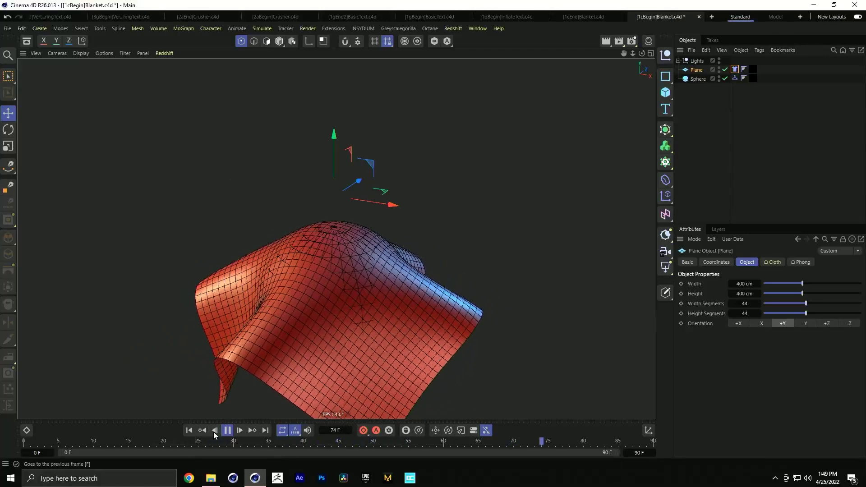
pyautogui.click(227, 431)
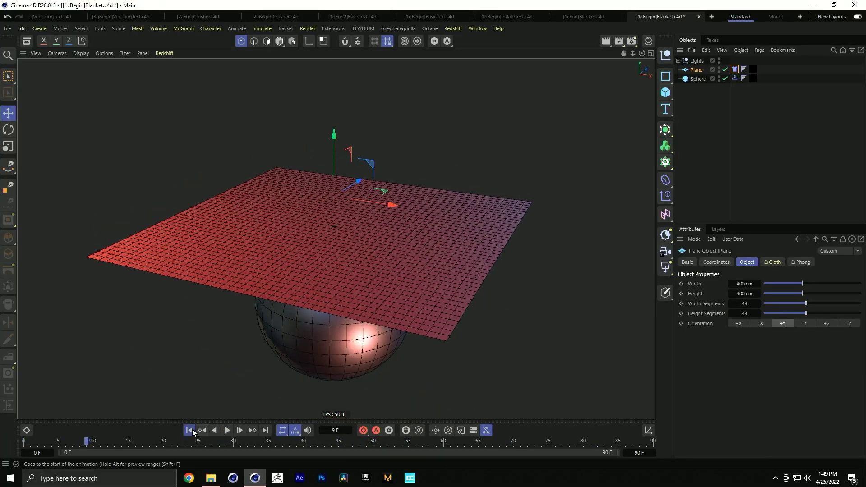
pyautogui.click(201, 431)
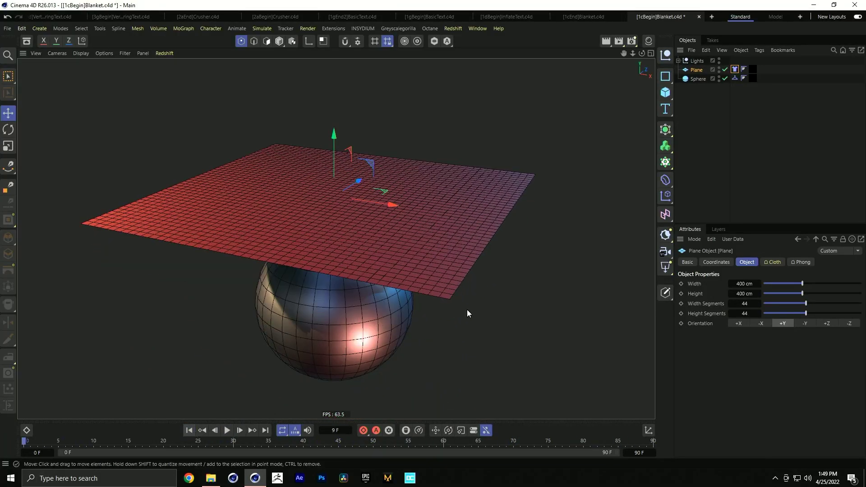
# Set the Cloth tag's Quad Diagonals to Double, then play the simulation briefly and rewind.
pyautogui.click(735, 70)
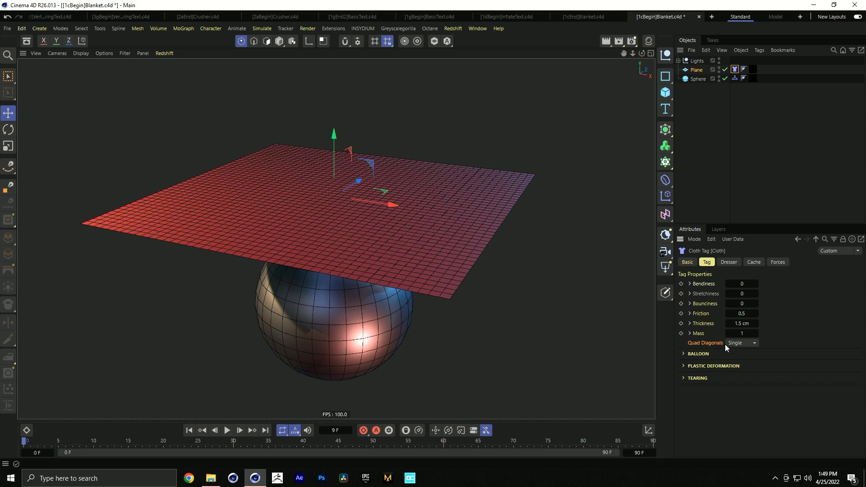
pyautogui.click(727, 344)
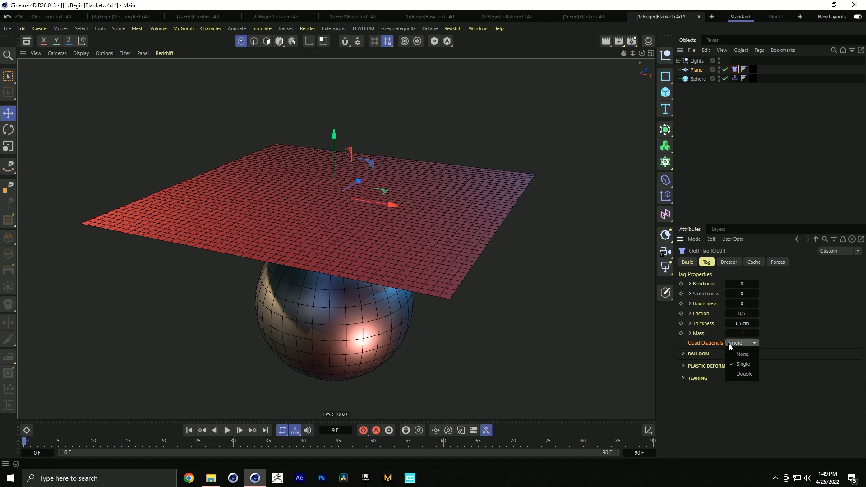
pyautogui.click(743, 373)
pyautogui.click(751, 378)
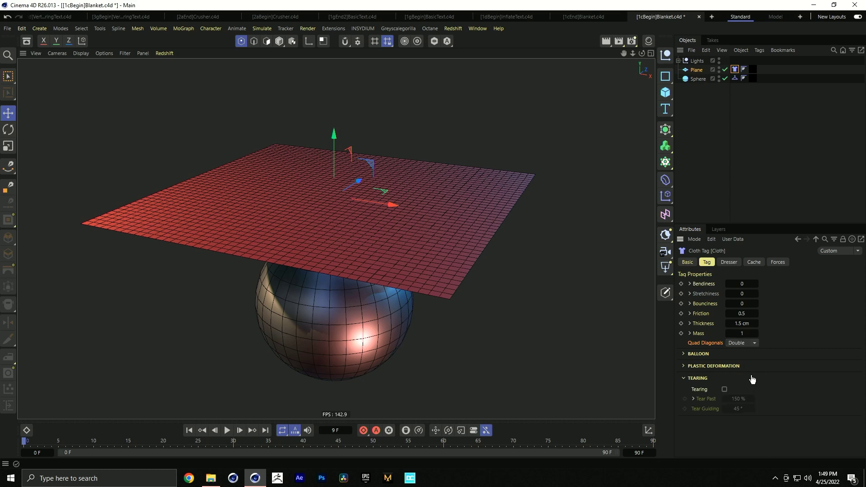
pyautogui.click(731, 381)
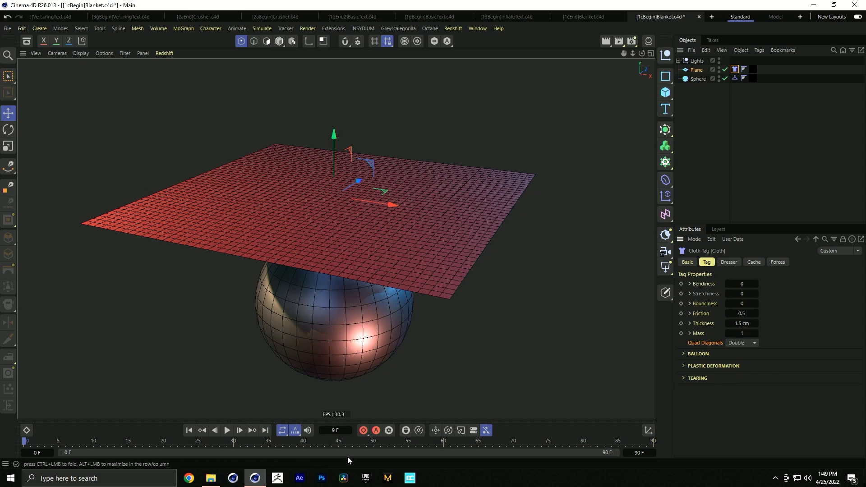
pyautogui.click(227, 430)
pyautogui.click(228, 430)
pyautogui.click(189, 430)
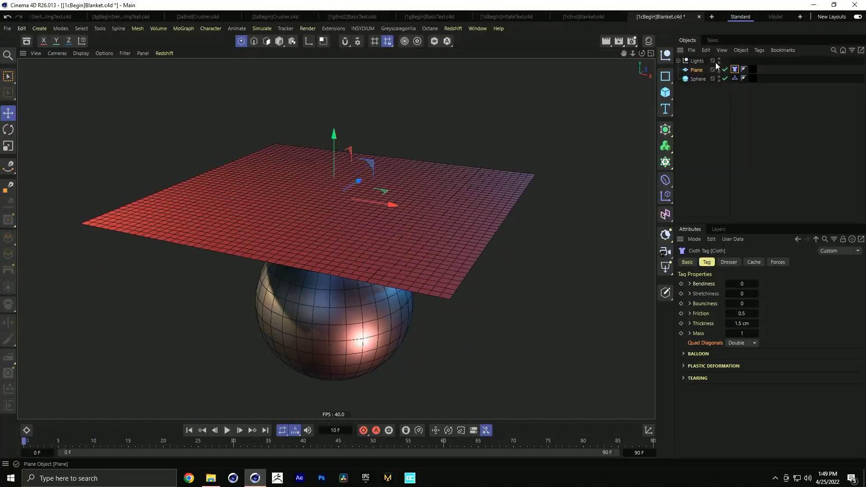
# Set the Plane's width and height segments to 22 each and play the simulation.
pyautogui.click(696, 71)
pyautogui.write('22')
pyautogui.press('Tab')
pyautogui.write('22')
pyautogui.press('Return')
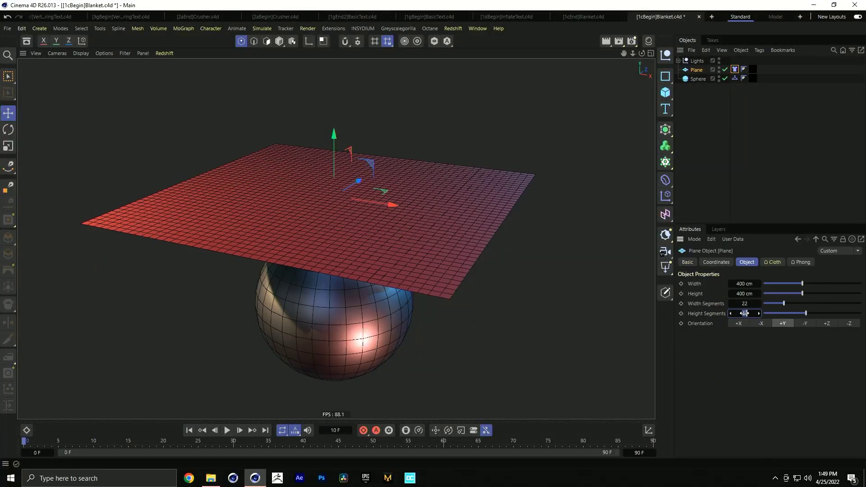
pyautogui.click(227, 431)
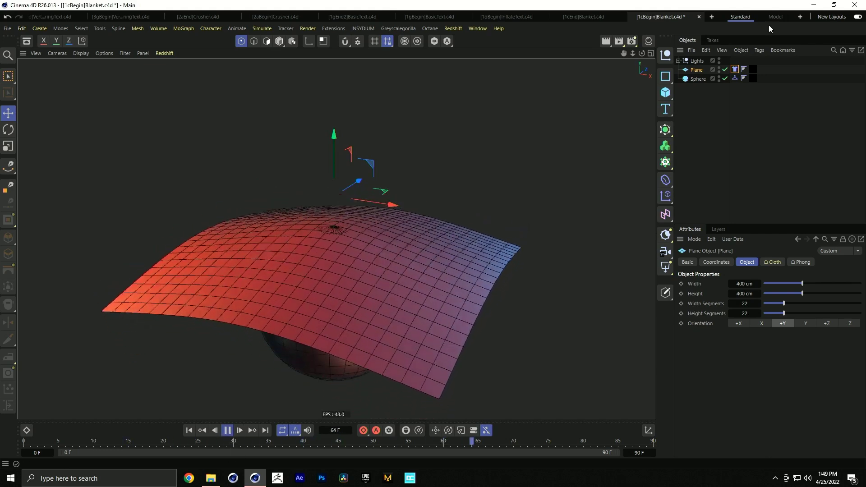
# Test the cloth with Quad Diagonals set to None, then stop the playback and rewind to the first frame.
pyautogui.click(734, 69)
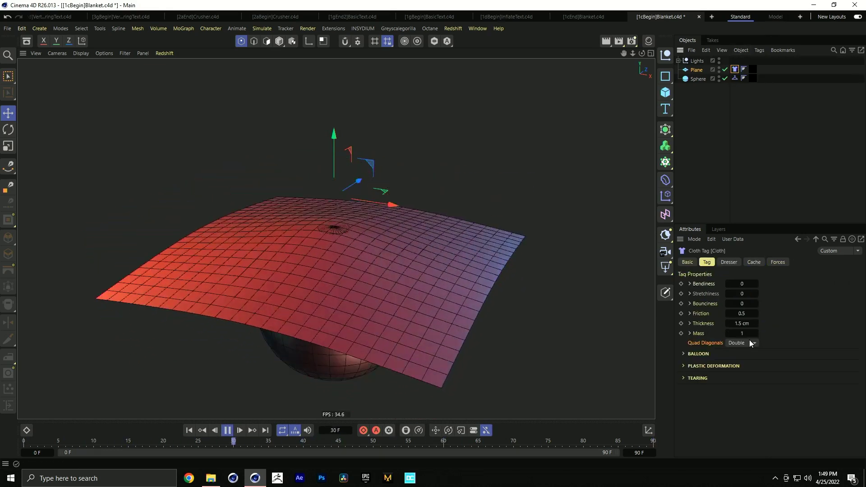
pyautogui.click(749, 342)
pyautogui.click(746, 356)
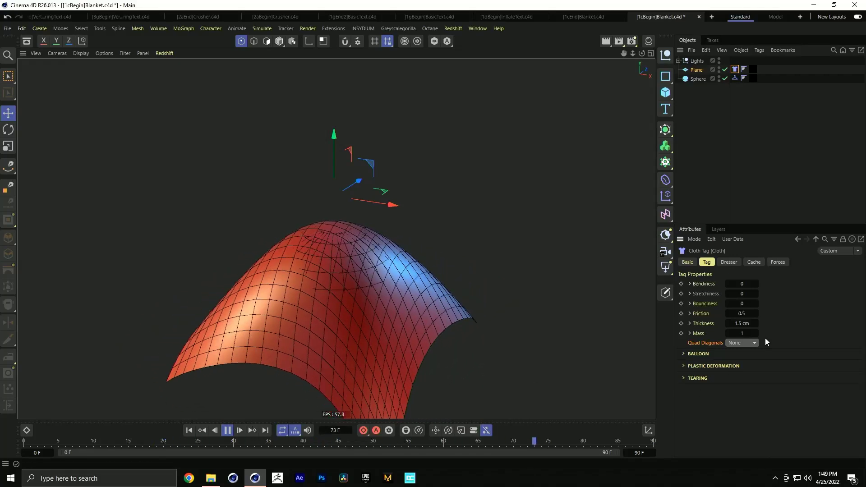
pyautogui.click(753, 342)
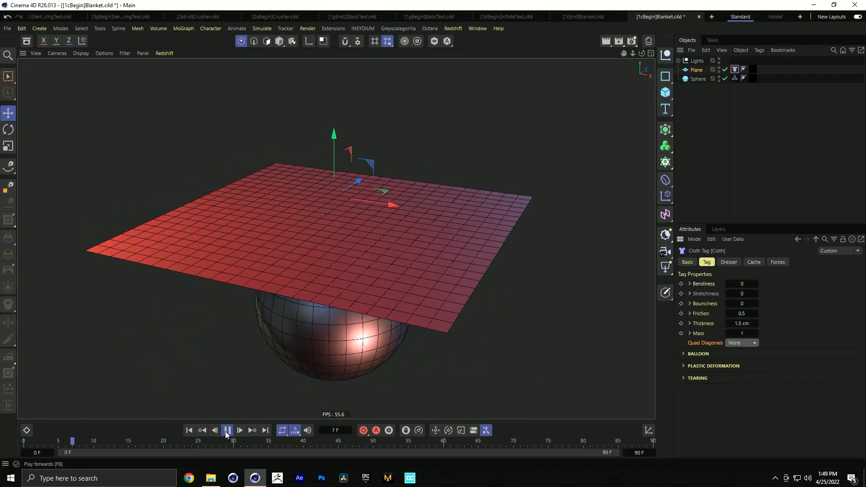
pyautogui.click(225, 431)
pyautogui.click(196, 430)
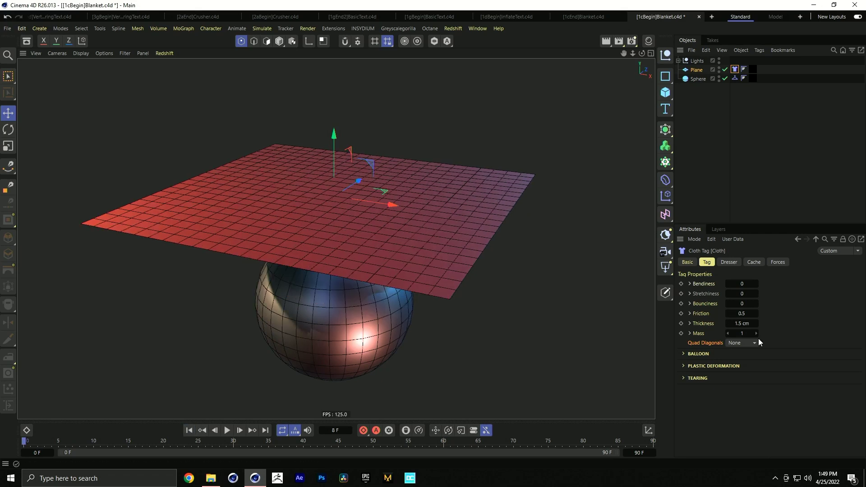
# Set the cloth's Quad Diagonals to Double, Bendiness to 25 and Stretchiness to 15, and test the drape in playback.
pyautogui.click(739, 374)
pyautogui.write('25')
pyautogui.press('Tab')
pyautogui.write('15')
pyautogui.click(229, 431)
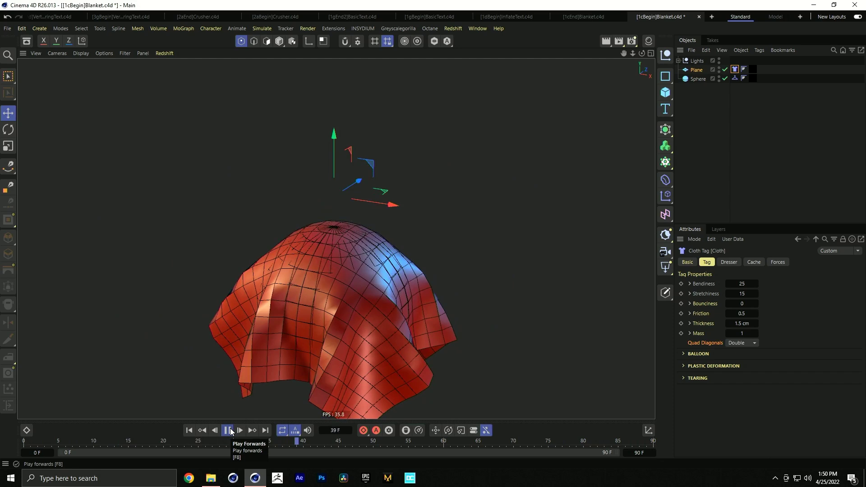
pyautogui.click(228, 430)
pyautogui.click(188, 430)
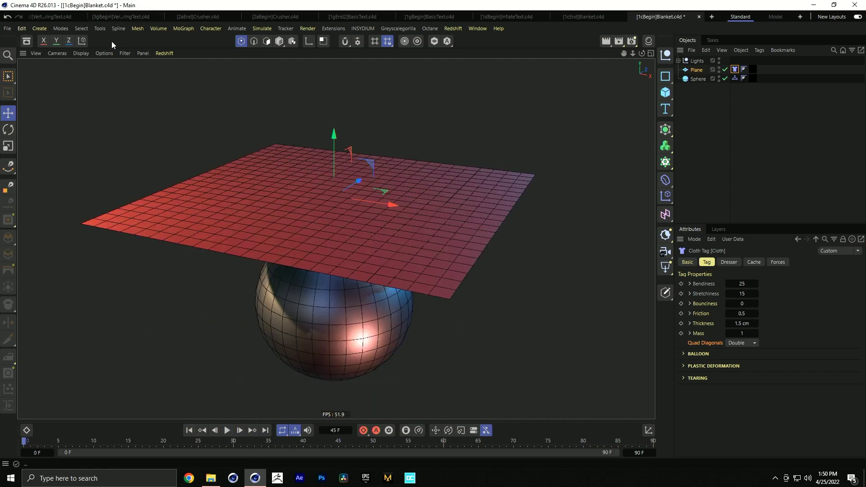
# Open the Asset Browser and show the Geometry Modifier nodes as a list.
pyautogui.click(28, 42)
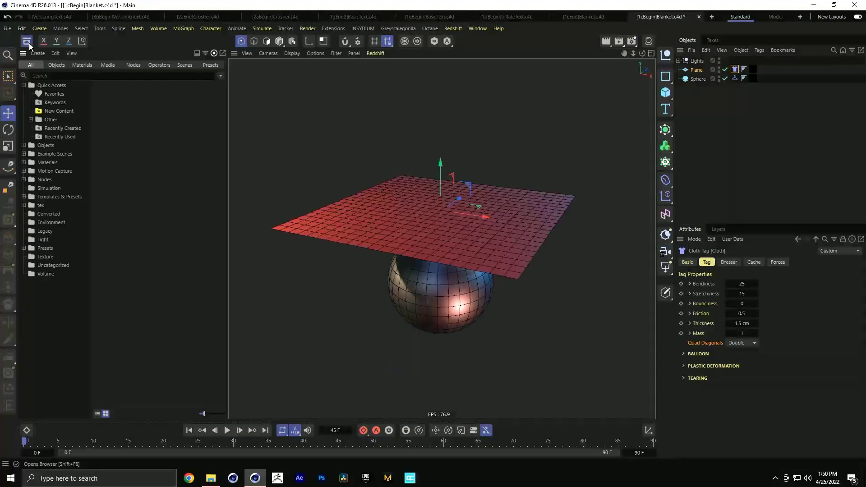
pyautogui.click(137, 64)
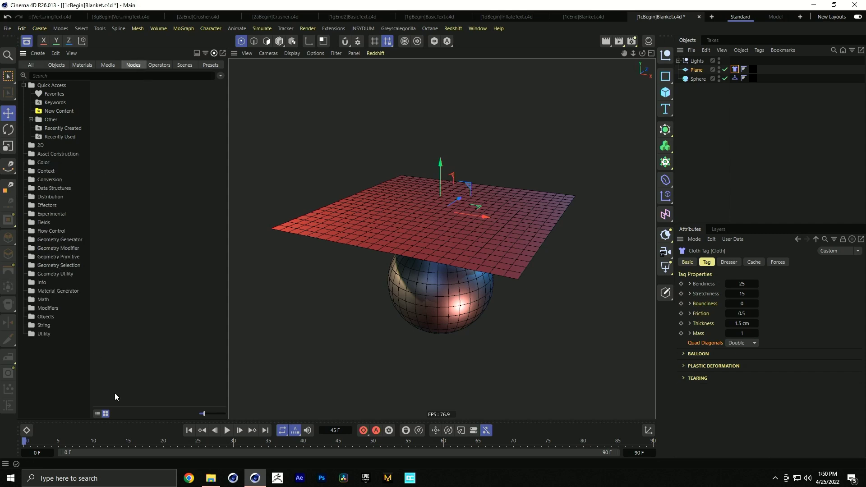
pyautogui.click(97, 414)
pyautogui.click(61, 247)
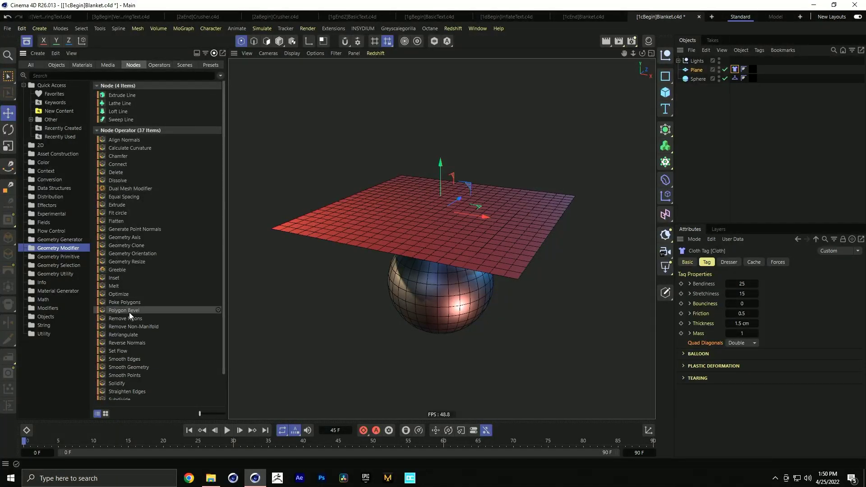
# Add the Triangulate node modifier as a child of the Plane.
pyautogui.scroll(-2, 131, 338)
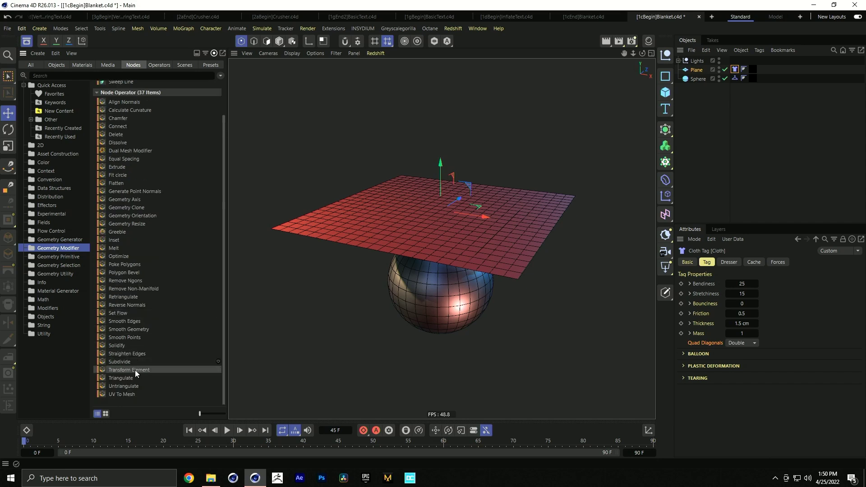
pyautogui.click(121, 378)
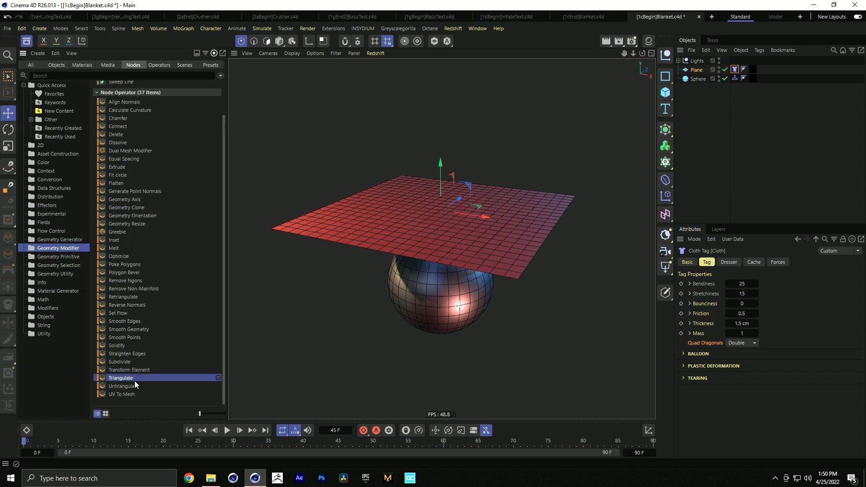
pyautogui.moveTo(690, 68); pyautogui.dragTo(693, 70)
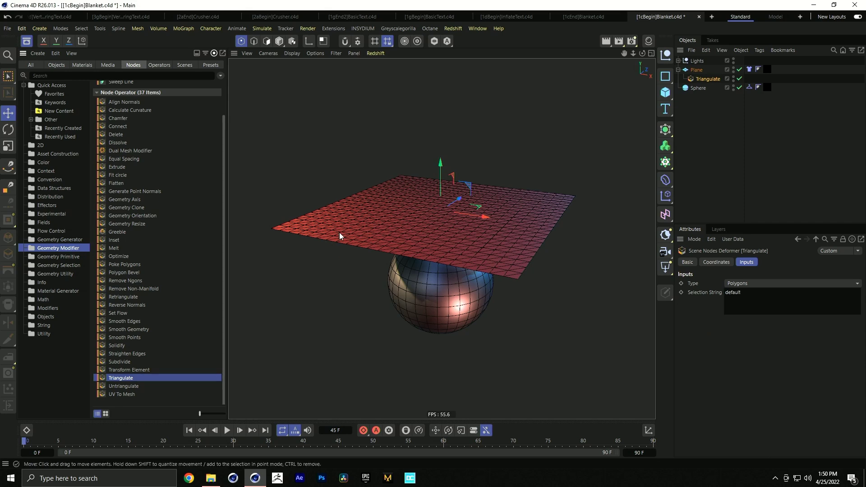
# Play the simulation with the triangulated Plane, then stop and rewind to the first frame.
pyautogui.click(228, 430)
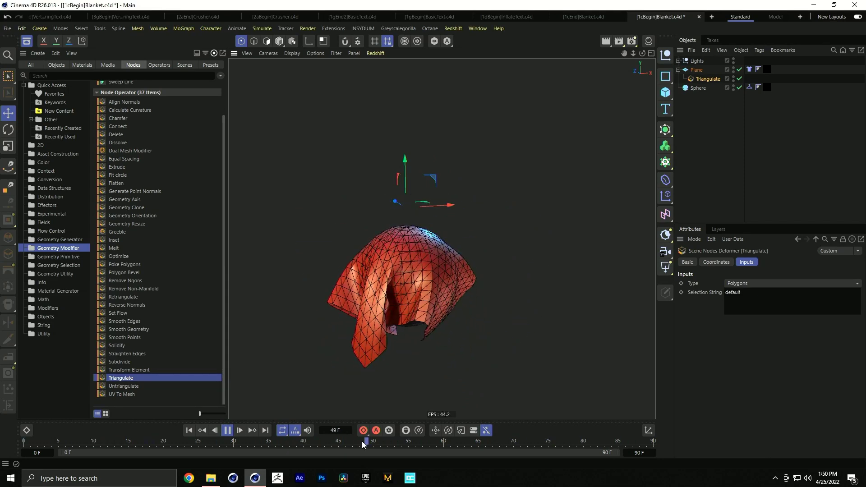
pyautogui.click(227, 430)
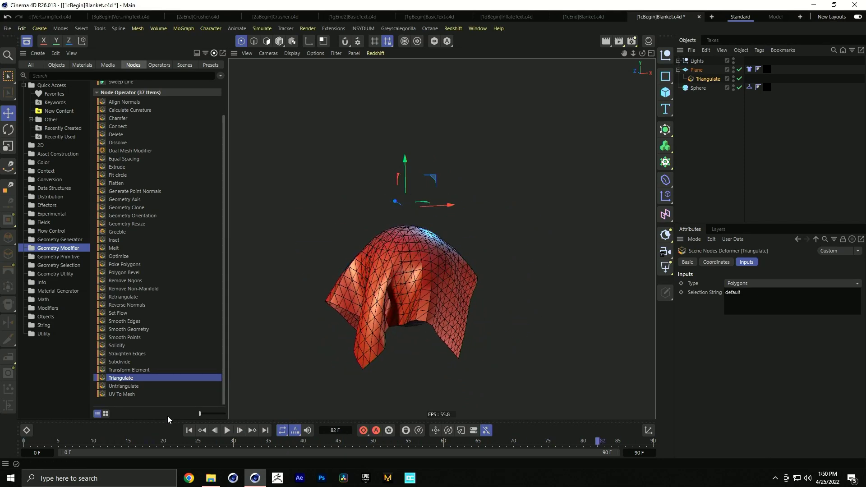
pyautogui.click(189, 430)
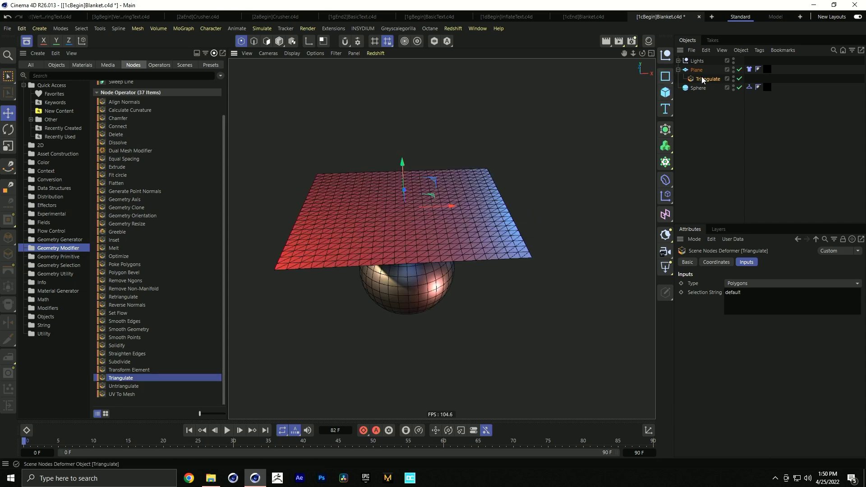
# Delete the Triangulate modifier and add Poke Polygons as a child of the Plane instead.
pyautogui.press('Delete')
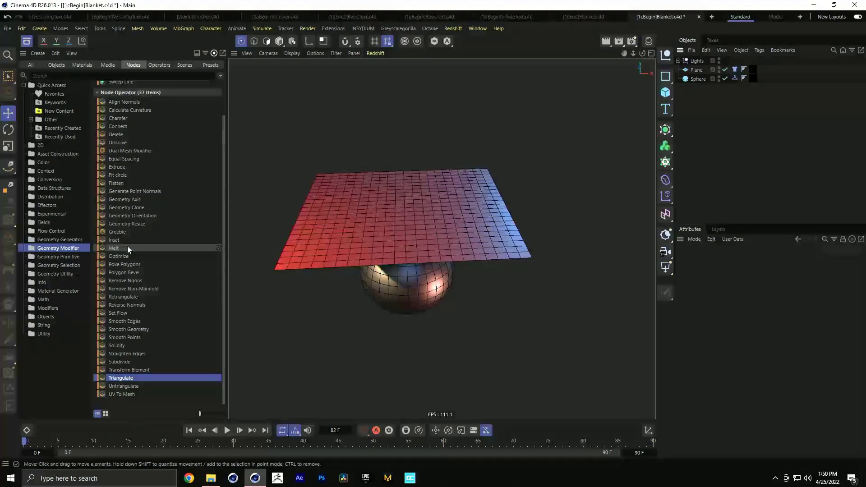
pyautogui.click(129, 265)
pyautogui.moveTo(698, 73); pyautogui.dragTo(698, 74)
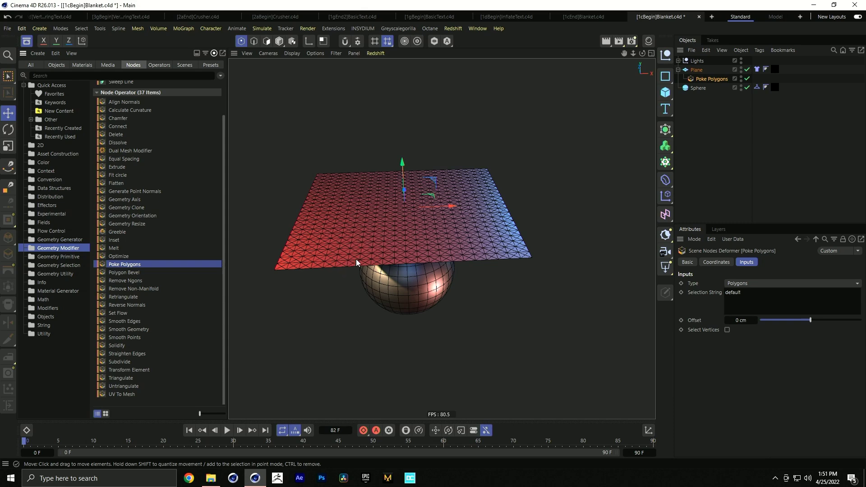
# Play the simulation with the poked Plane, view the draped cloth from another angle, and stop the playback.
pyautogui.click(227, 431)
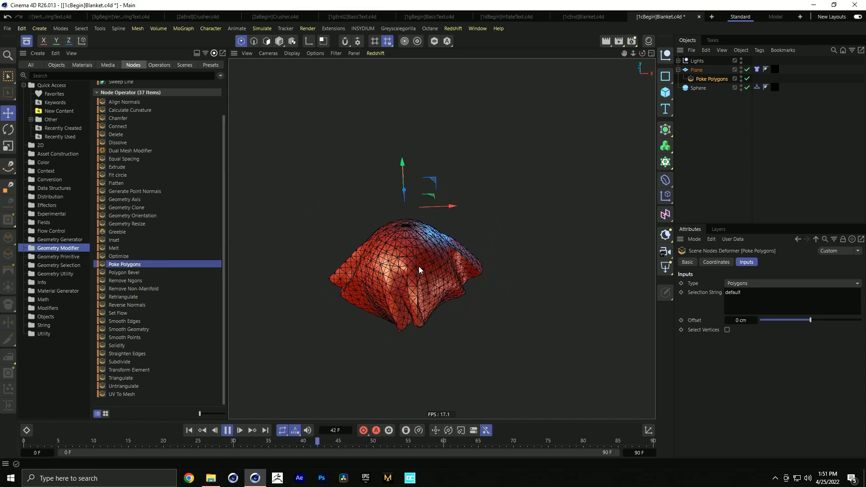
pyautogui.keyDown('alt'); pyautogui.moveTo(416, 266); pyautogui.dragTo(456, 272); pyautogui.keyUp('alt')
pyautogui.click(227, 432)
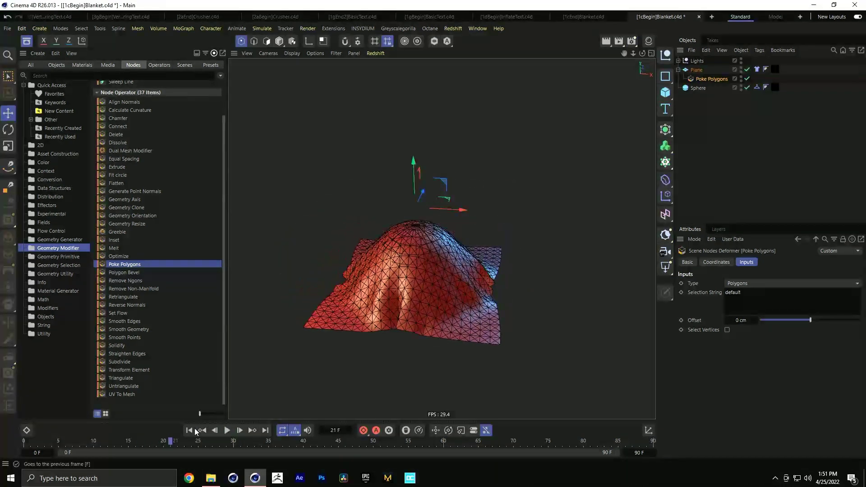
# Rewind the simulation, close both Blanket projects without saving changes, and hide the Asset Browser in the InflateText project.
pyautogui.click(190, 430)
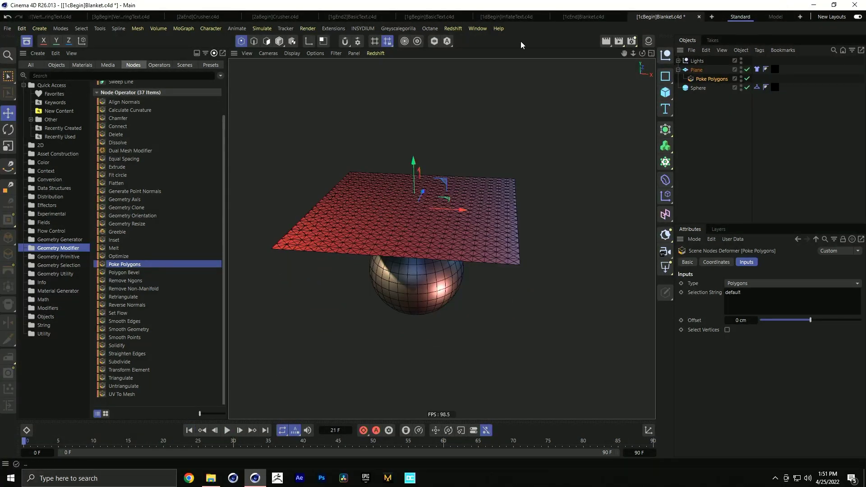
pyautogui.hotkey('ctrl', 'F4')
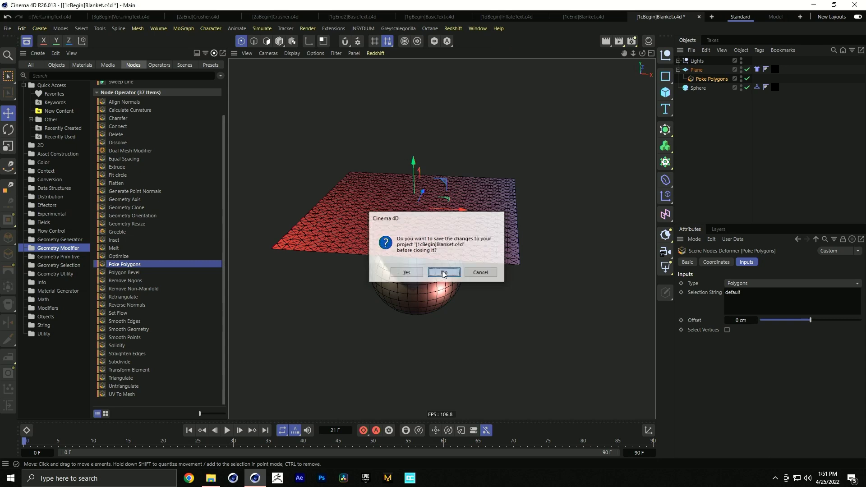
pyautogui.click(442, 272)
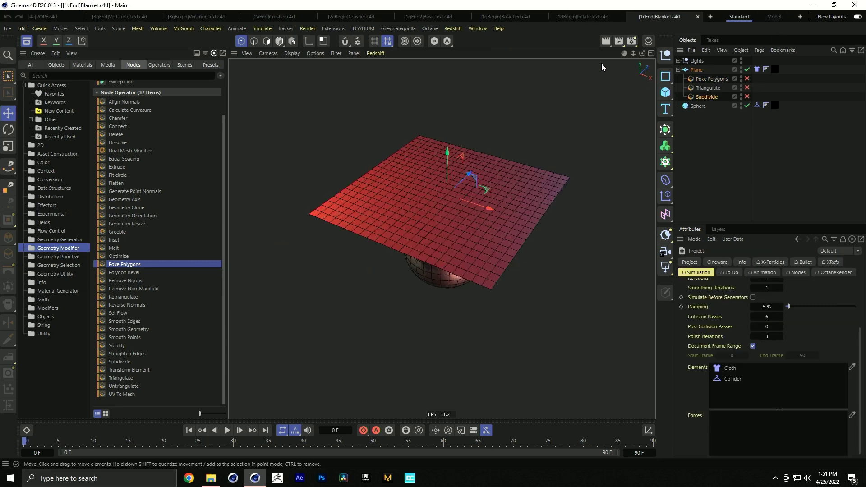
pyautogui.hotkey('ctrl', 'F4')
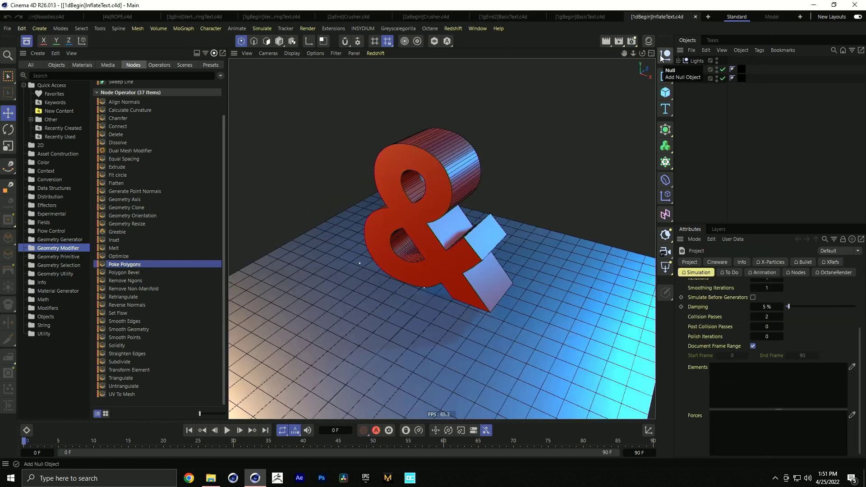
pyautogui.click(27, 42)
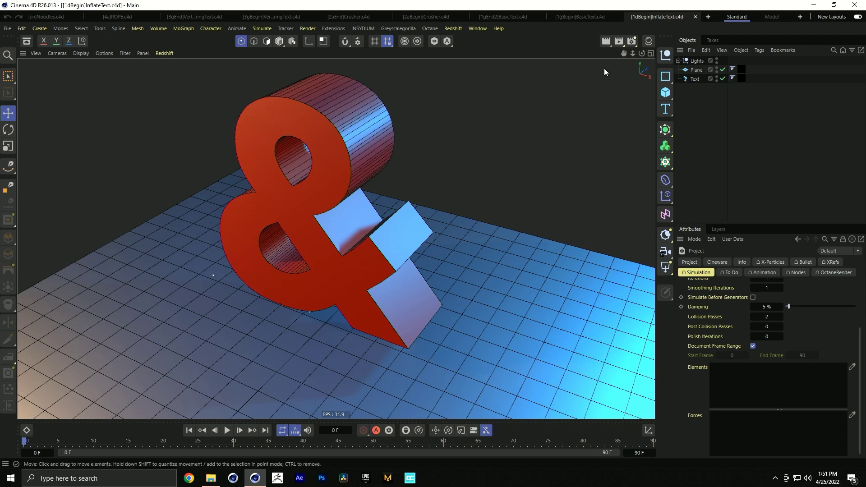
# Nest the ampersand Text object inside a Volume Builder and wrap the builder in a Volume Mesher.
pyautogui.moveTo(319, 231)
pyautogui.keyDown('alt'); pyautogui.mouseDown()
pyautogui.moveTo(345, 222)
pyautogui.moveTo(321, 220)
pyautogui.mouseUp(); pyautogui.keyUp('alt')
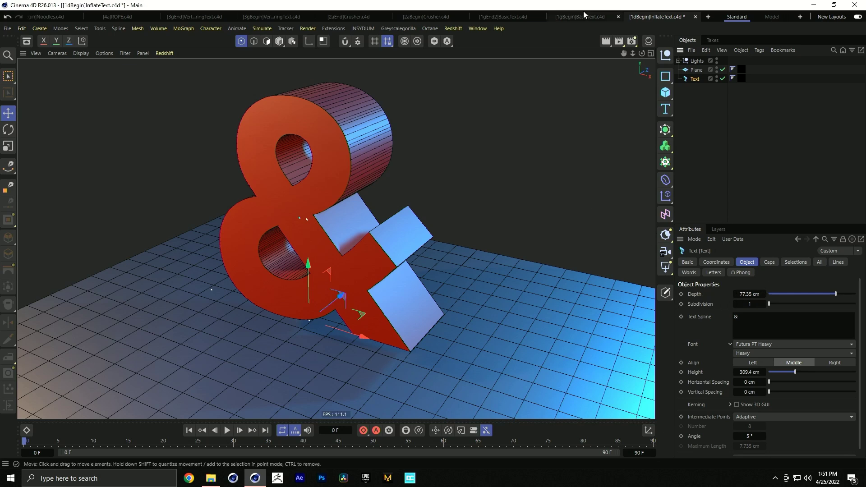
pyautogui.click(665, 132)
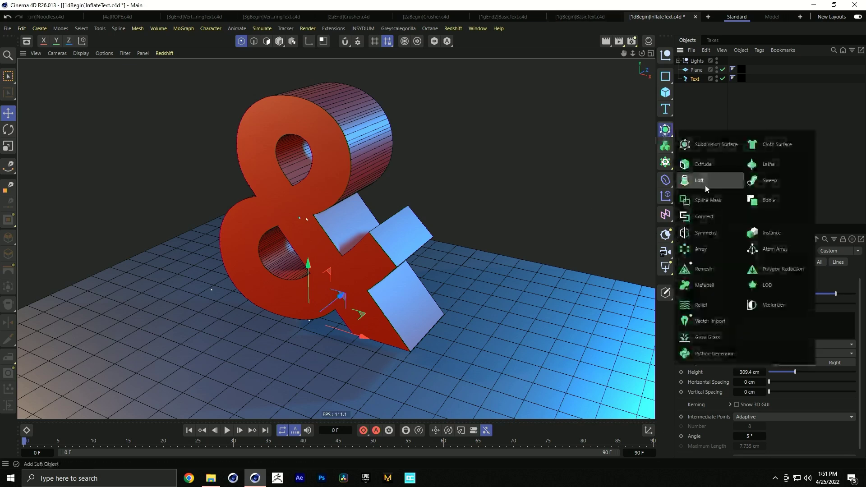
pyautogui.click(664, 146)
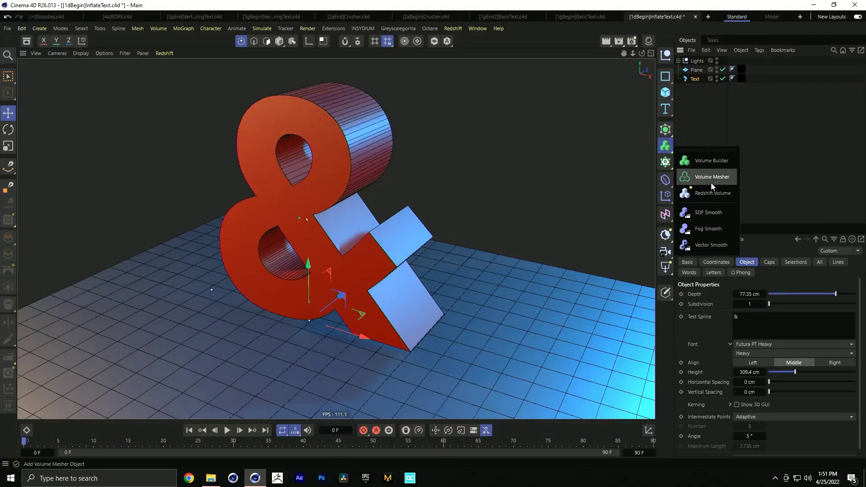
pyautogui.keyDown('alt'); pyautogui.click(714, 162); pyautogui.keyUp('alt')
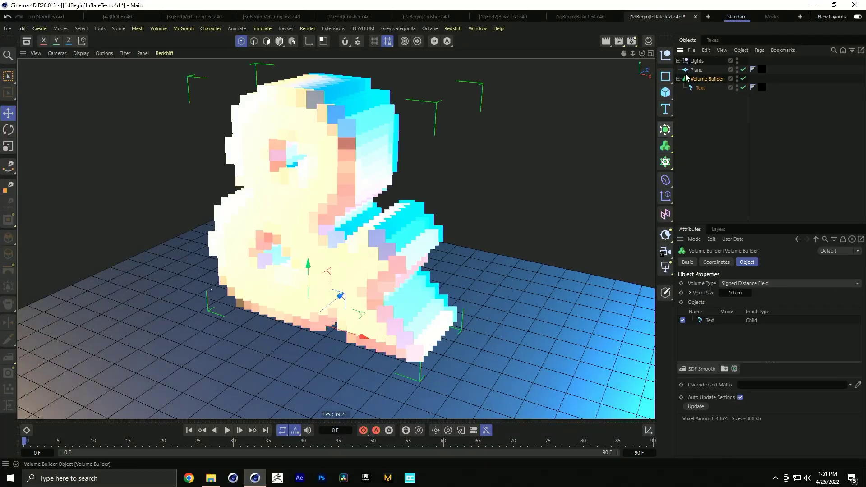
pyautogui.click(666, 150)
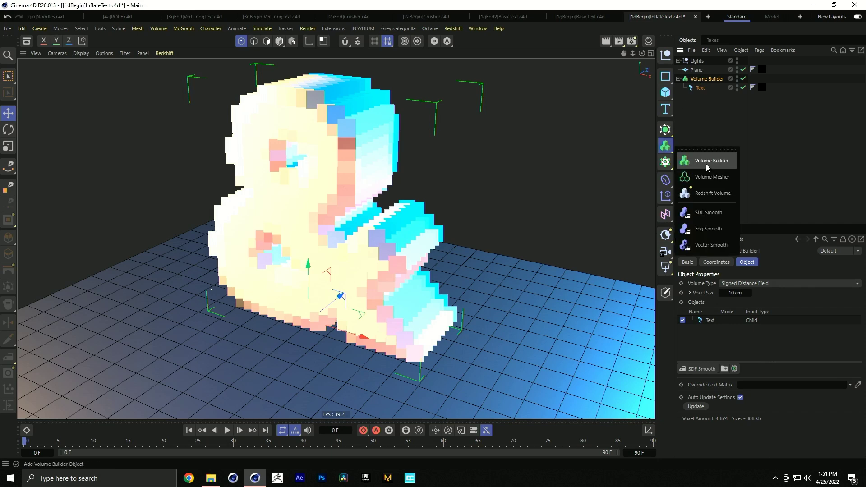
pyautogui.keyDown('alt'); pyautogui.click(712, 177); pyautogui.keyUp('alt')
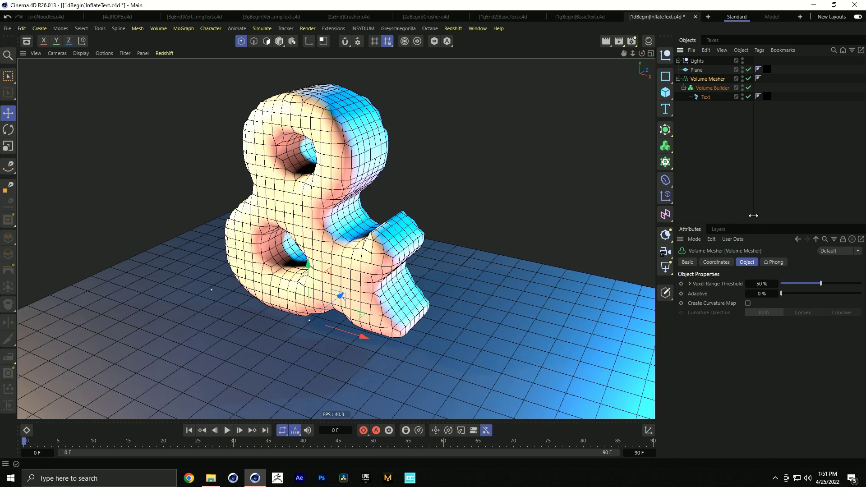
# Set the Volume Builder's Voxel Size to 5 cm.
pyautogui.click(722, 87)
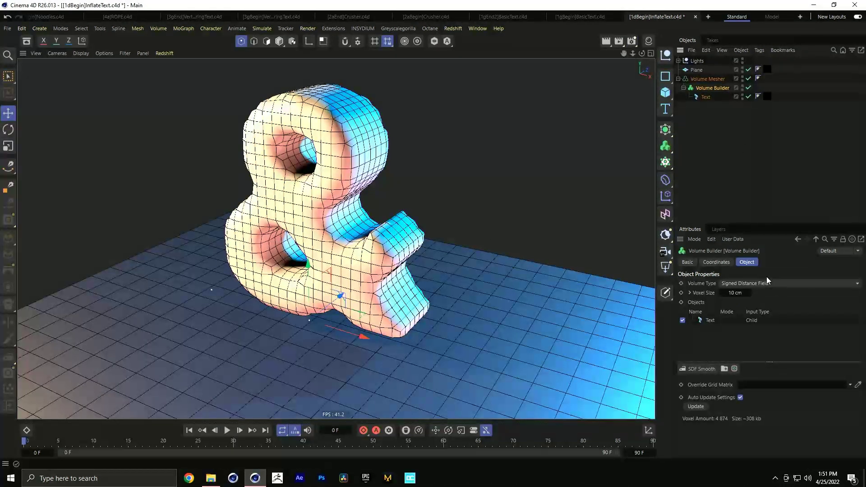
pyautogui.click(738, 293)
pyautogui.press('Return')
# Try a Voxel Size of 2 cm on the Volume Builder and undo that change.
pyautogui.click(744, 292)
pyautogui.write('2')
pyautogui.press('Return')
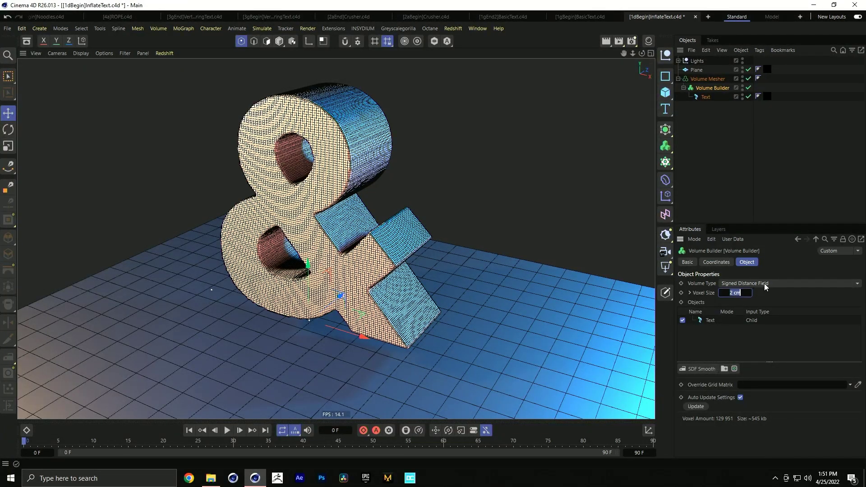
pyautogui.hotkey('ctrl', 'z')
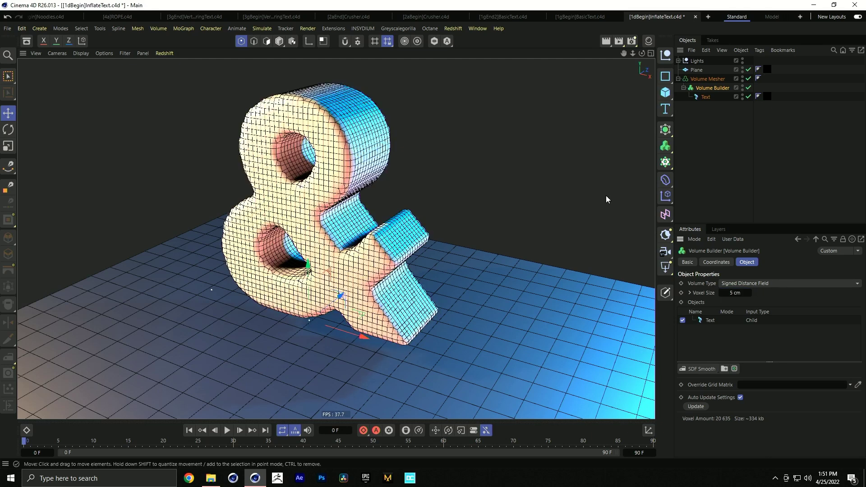
# Wrap the Volume Mesher in a Remesh generator and set its Mesh Density to 50%.
pyautogui.click(706, 80)
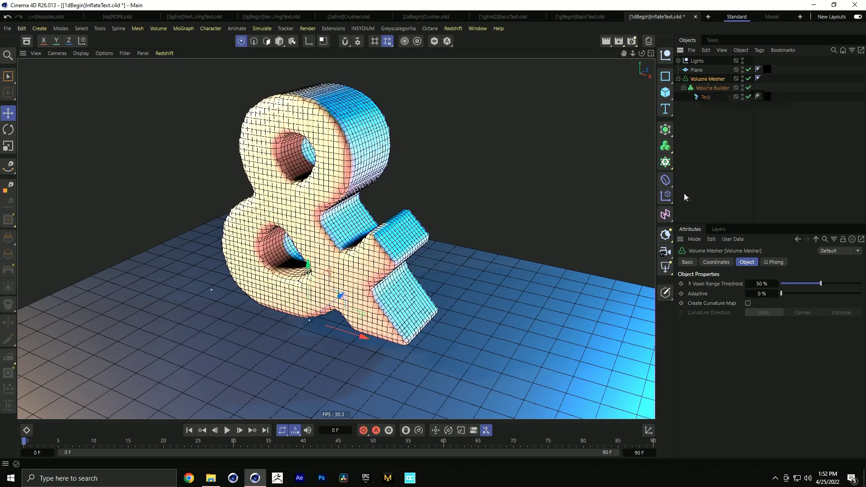
pyautogui.click(665, 131)
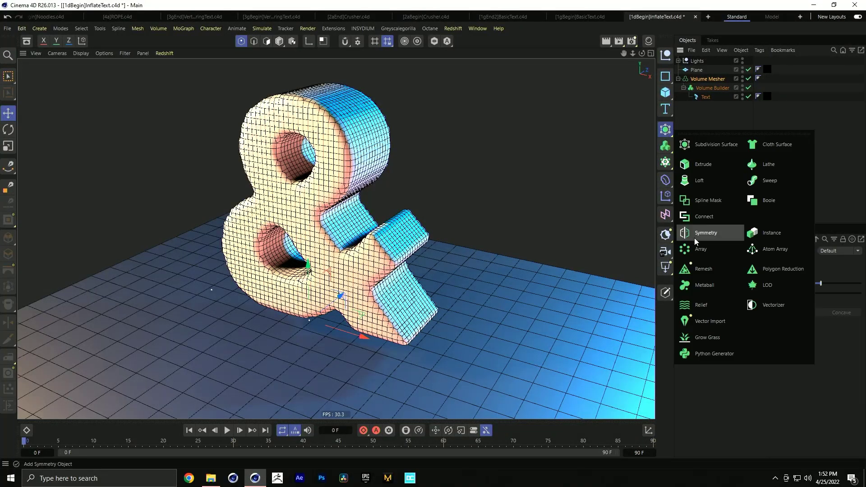
pyautogui.click(709, 269)
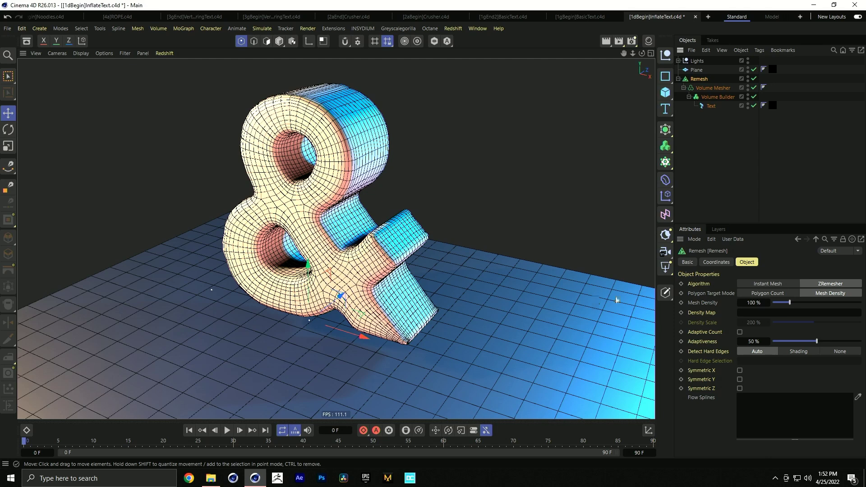
pyautogui.click(750, 303)
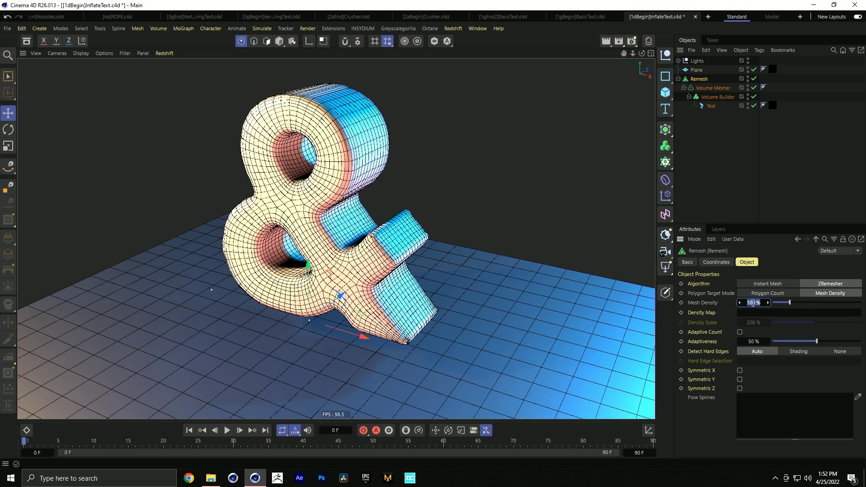
pyautogui.write('50')
pyautogui.press('Return')
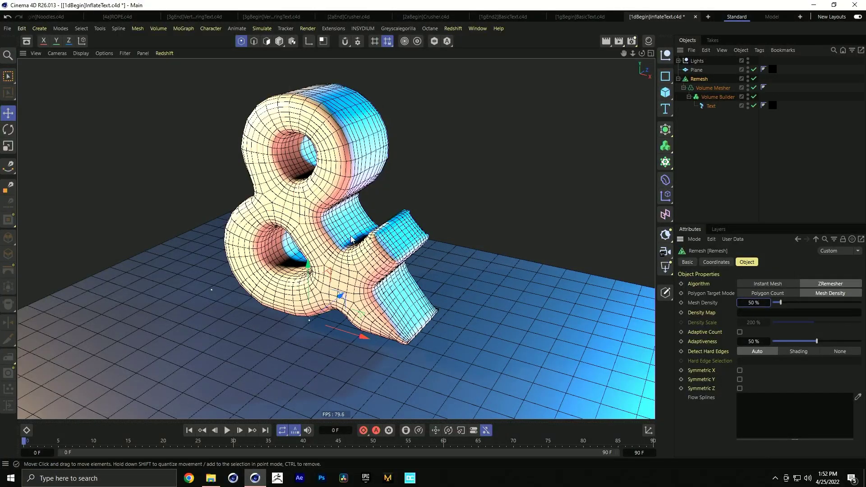
# Try an Adaptiveness of 100% on the Remesh generator and inspect the ampersand's topology.
pyautogui.moveTo(329, 165)
pyautogui.keyDown('alt'); pyautogui.mouseDown()
pyautogui.moveTo(251, 168)
pyautogui.moveTo(332, 161)
pyautogui.mouseUp(); pyautogui.keyUp('alt')
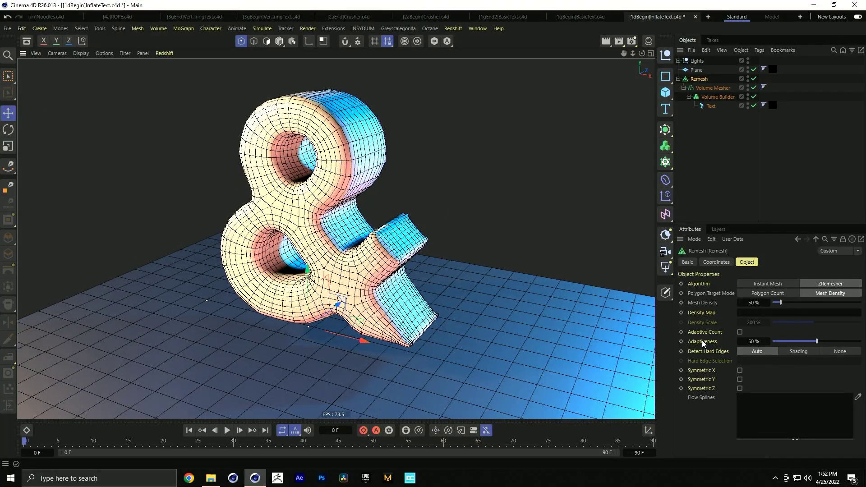
pyautogui.keyDown('alt'); pyautogui.moveTo(341, 156); pyautogui.dragTo(332, 162); pyautogui.keyUp('alt')
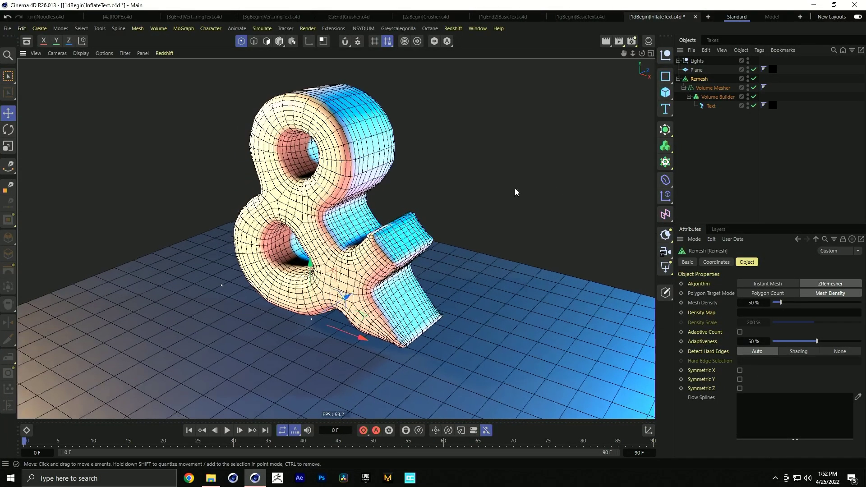
pyautogui.moveTo(816, 343); pyautogui.dragTo(860, 341)
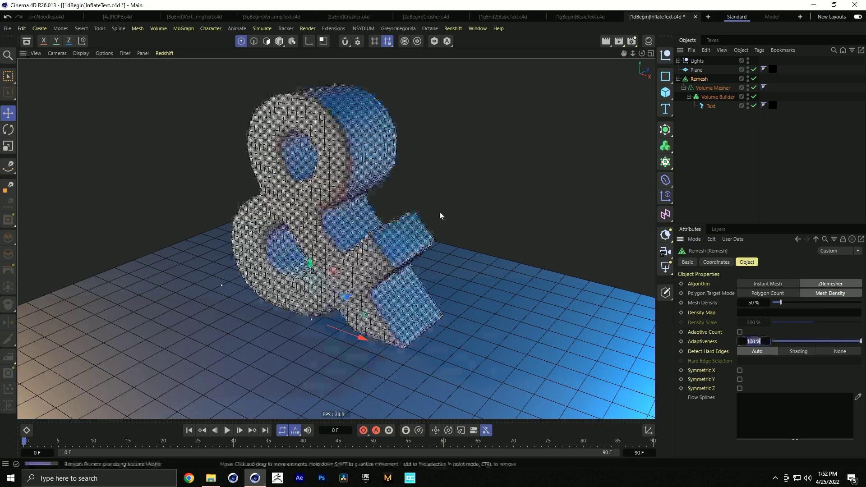
pyautogui.scroll(3, 391, 144)
pyautogui.scroll(3, 392, 141)
pyautogui.keyDown('alt'); pyautogui.moveTo(395, 139); pyautogui.dragTo(363, 118); pyautogui.keyUp('alt')
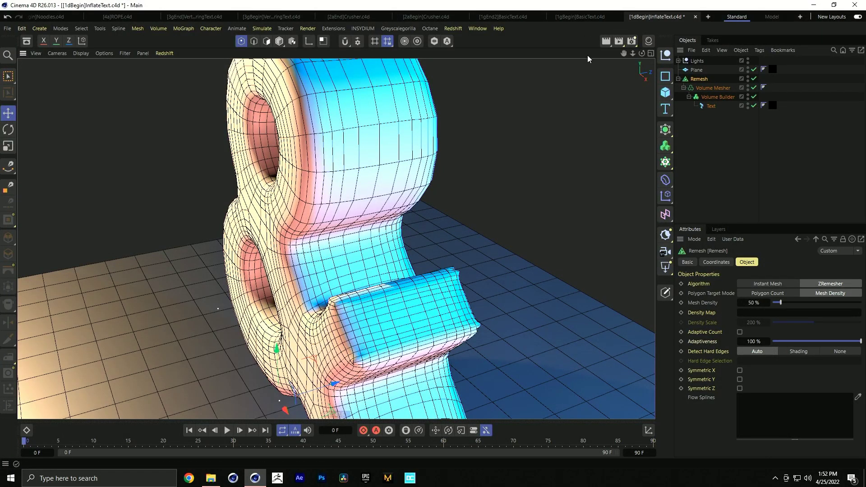
# Set the Remesh generator's Adaptiveness to 0% and check the ampersand's polygon flow.
pyautogui.moveTo(794, 343); pyautogui.dragTo(772, 341)
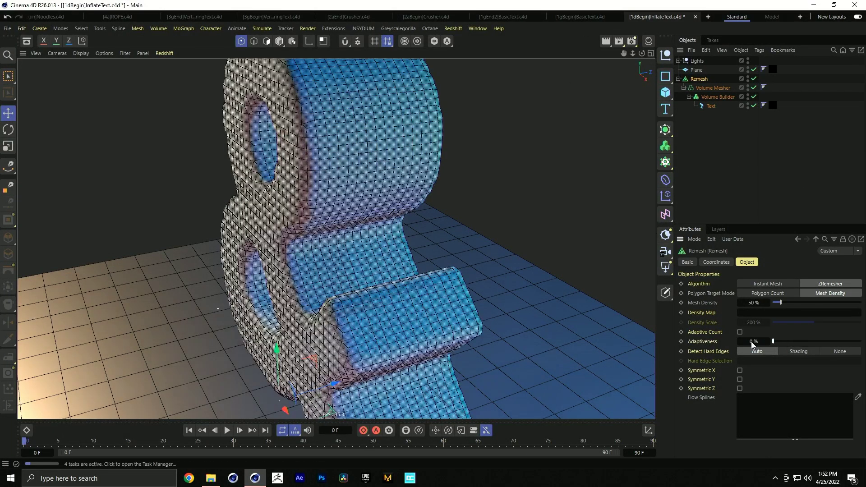
pyautogui.keyDown('alt'); pyautogui.moveTo(306, 186); pyautogui.dragTo(357, 183); pyautogui.keyUp('alt')
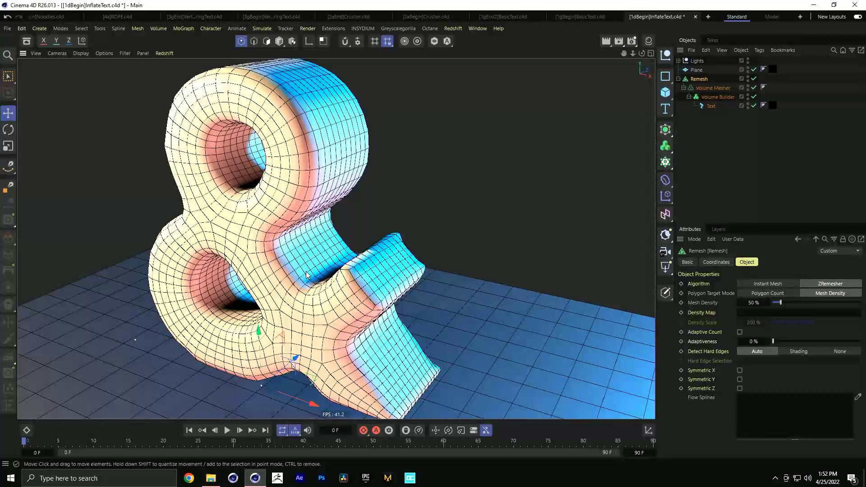
pyautogui.scroll(-5, 306, 274)
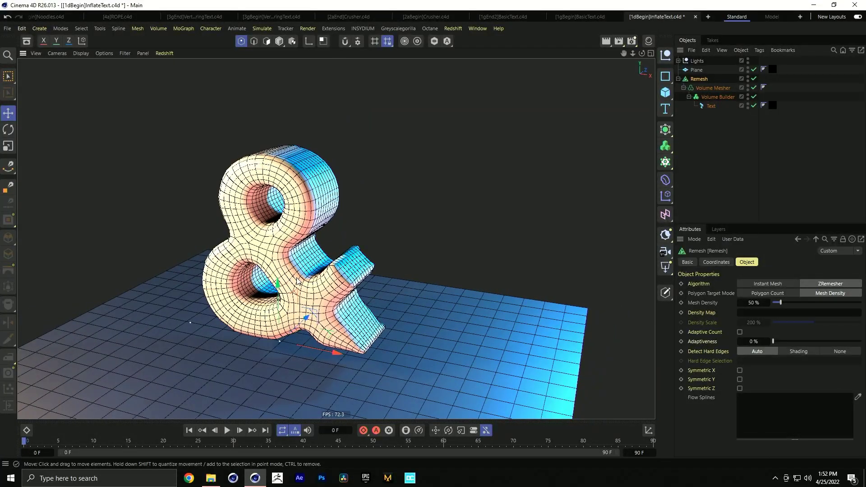
pyautogui.keyDown('alt'); pyautogui.moveTo(296, 278); pyautogui.dragTo(316, 270, button='middle'); pyautogui.keyUp('alt')
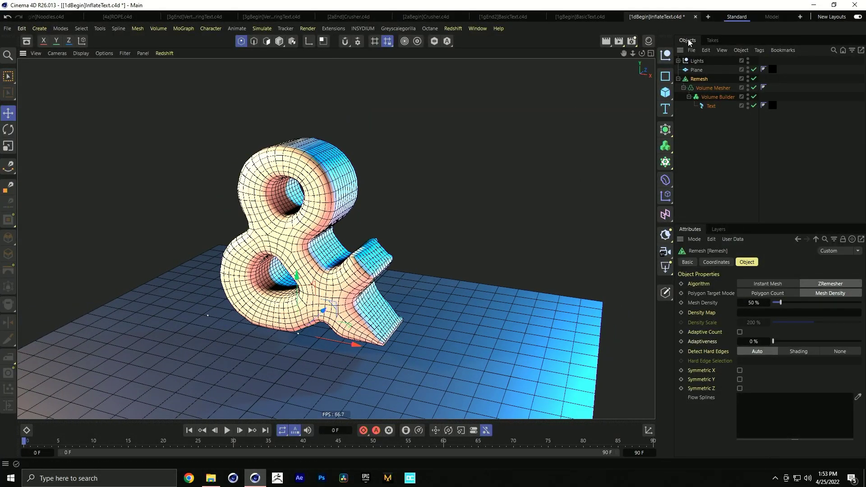
# Add a Cloth tag to the Remesh generator and move the Red Rubber material tag from the Text onto it.
pyautogui.rightClick(699, 78)
pyautogui.moveTo(762, 154)
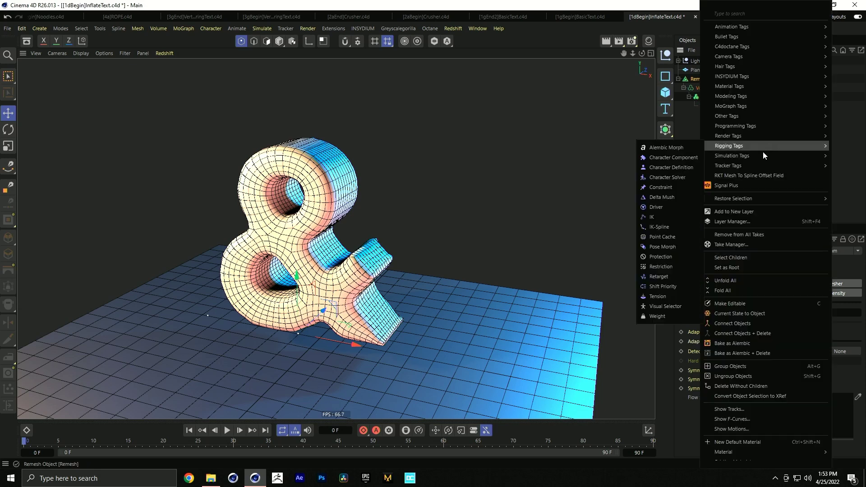
pyautogui.click(685, 161)
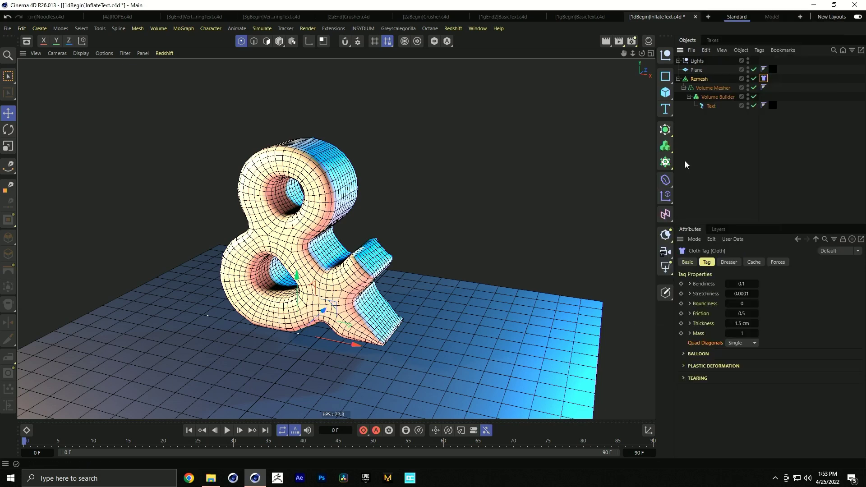
pyautogui.moveTo(770, 89); pyautogui.dragTo(770, 80)
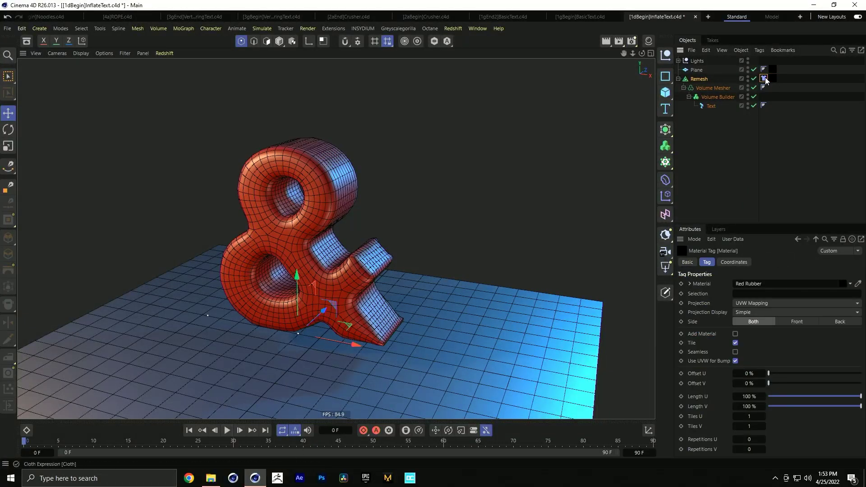
# Play the simulation of the ampersand with its Cloth tag selected, stop it, and rewind to the first frame.
pyautogui.click(764, 79)
pyautogui.click(227, 430)
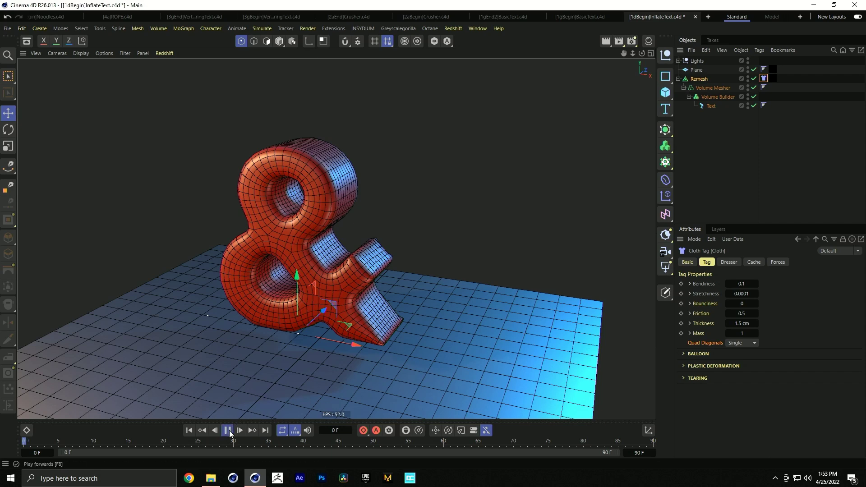
pyautogui.click(229, 431)
pyautogui.click(190, 431)
# Add a Collider tag to the Plane under the ampersand.
pyautogui.rightClick(697, 70)
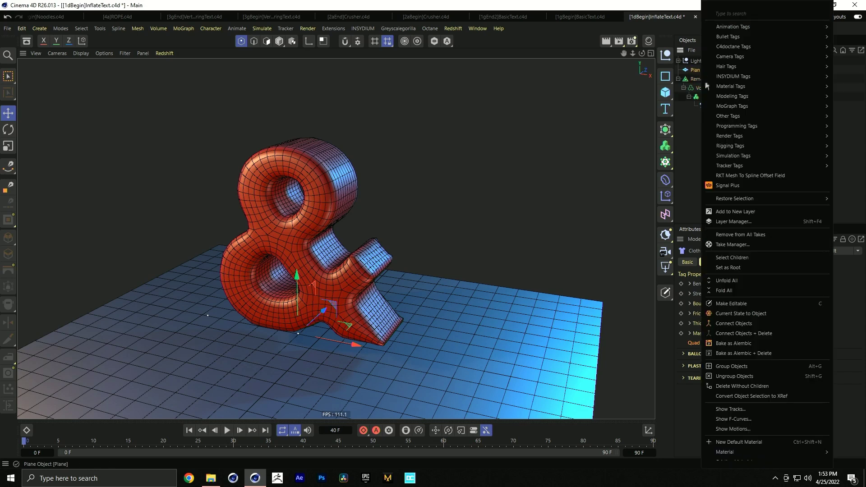
pyautogui.moveTo(735, 157)
pyautogui.click(678, 210)
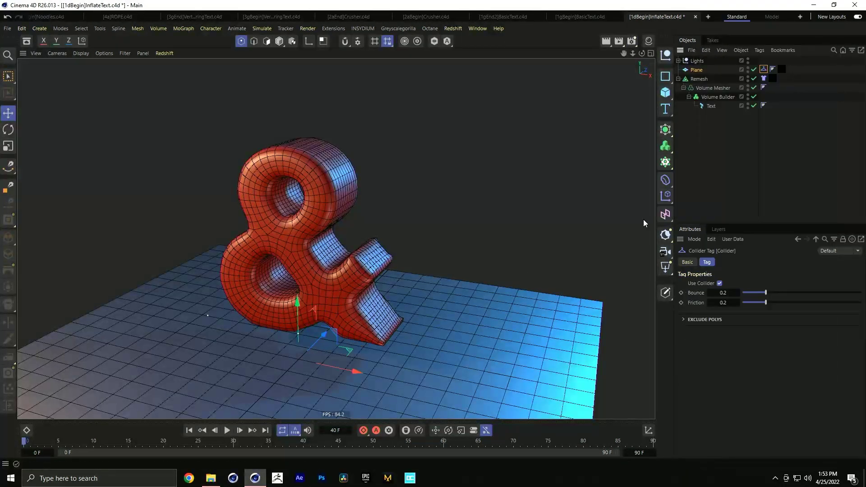
# Play the ampersand simulation and set the Remesh Cloth tag's Bendiness to 25 and Stretchiness to 5.
pyautogui.click(227, 431)
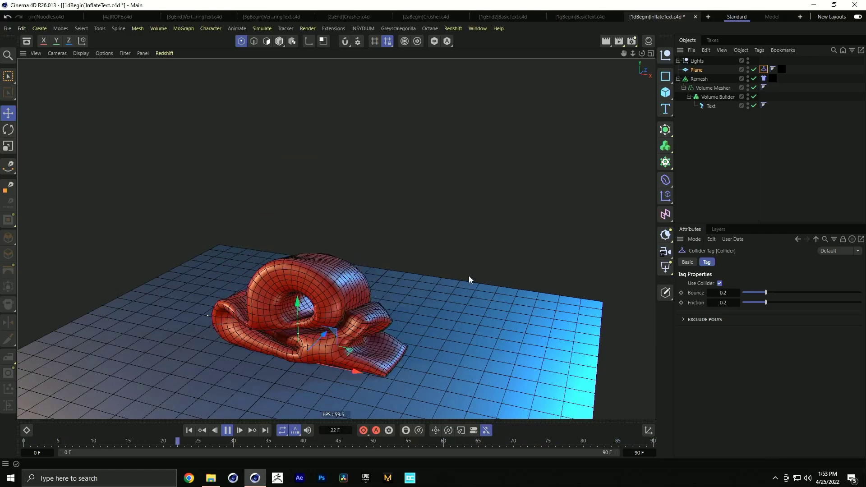
pyautogui.click(764, 78)
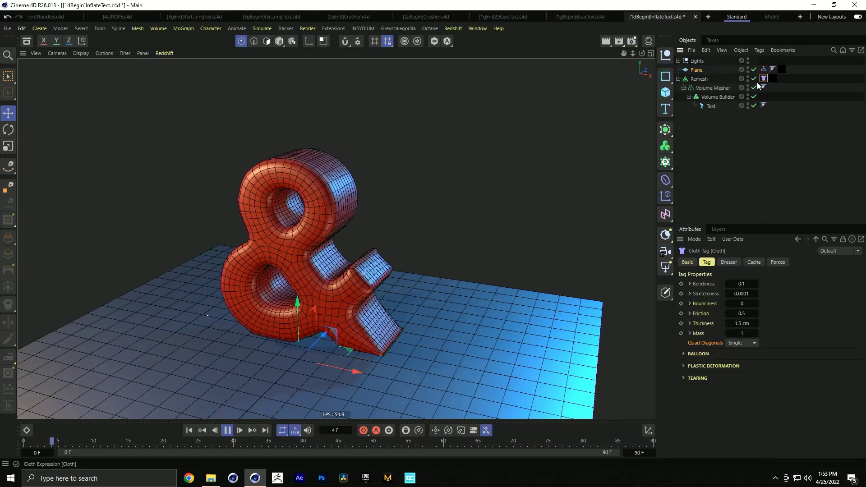
pyautogui.click(741, 284)
pyautogui.write('25')
pyautogui.press('Return')
pyautogui.click(741, 294)
pyautogui.write('5')
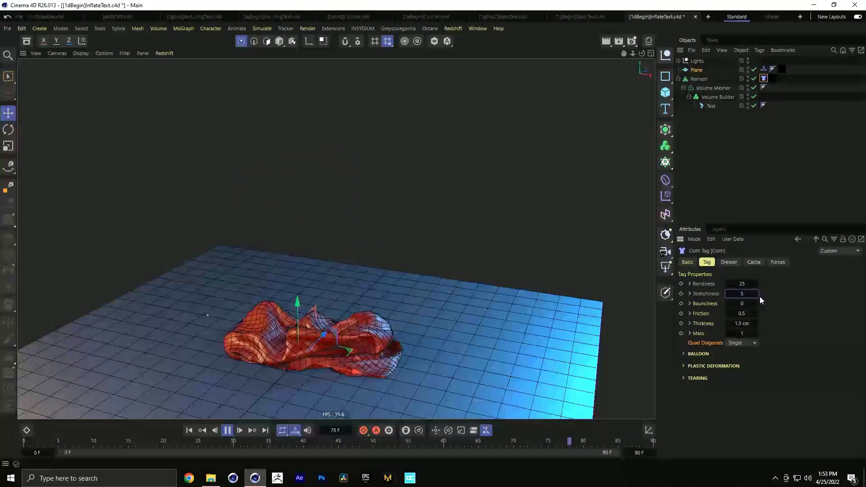
pyautogui.press('Return')
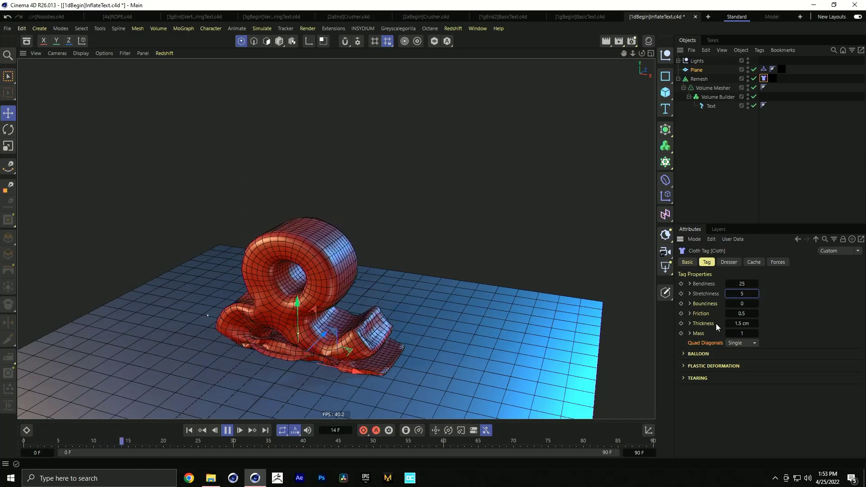
# Stop and rewind the simulation, enable Balloon on the ampersand's Cloth tag, and play it from the first frame.
pyautogui.click(697, 354)
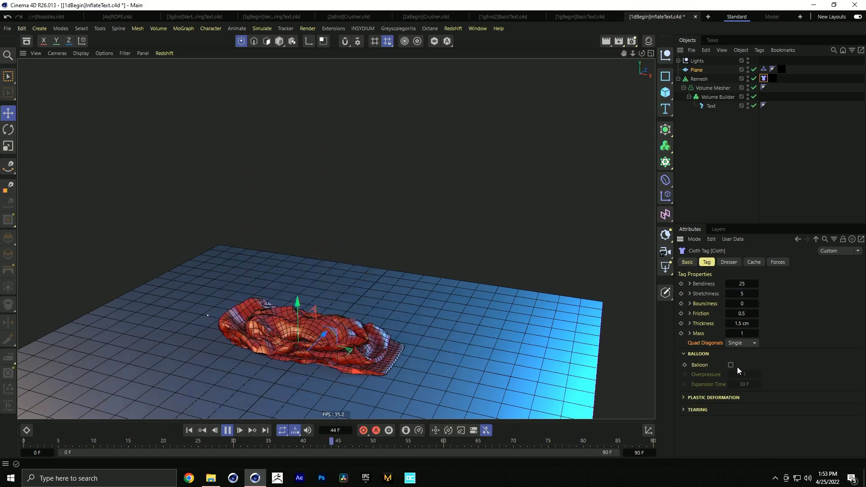
pyautogui.click(227, 430)
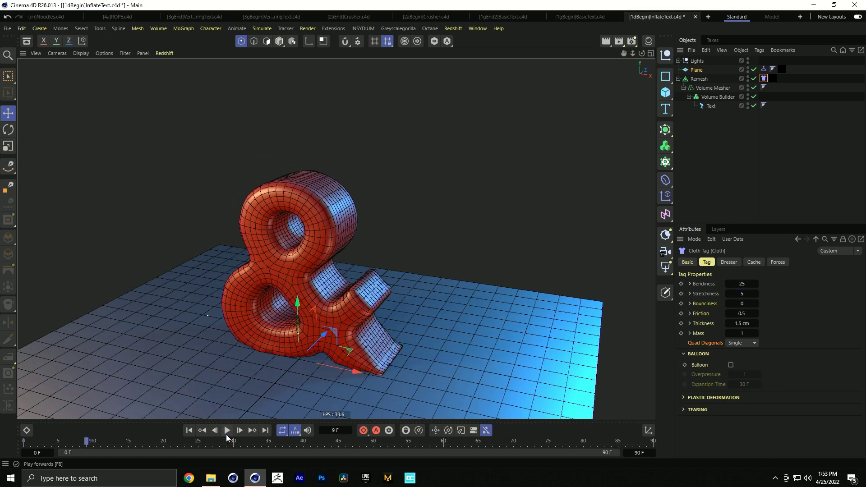
pyautogui.click(190, 431)
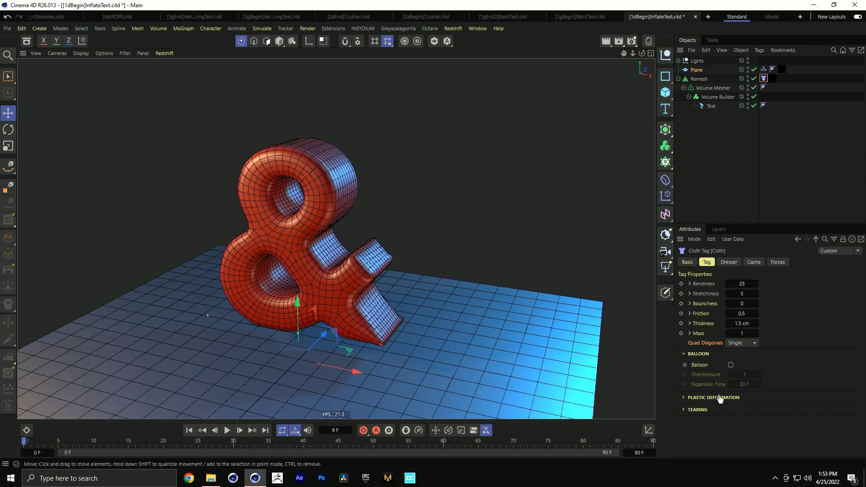
pyautogui.click(730, 364)
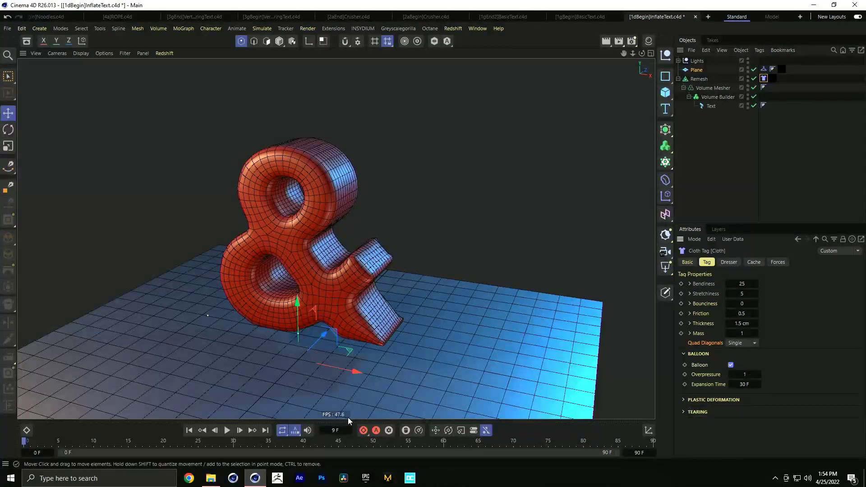
pyautogui.click(227, 431)
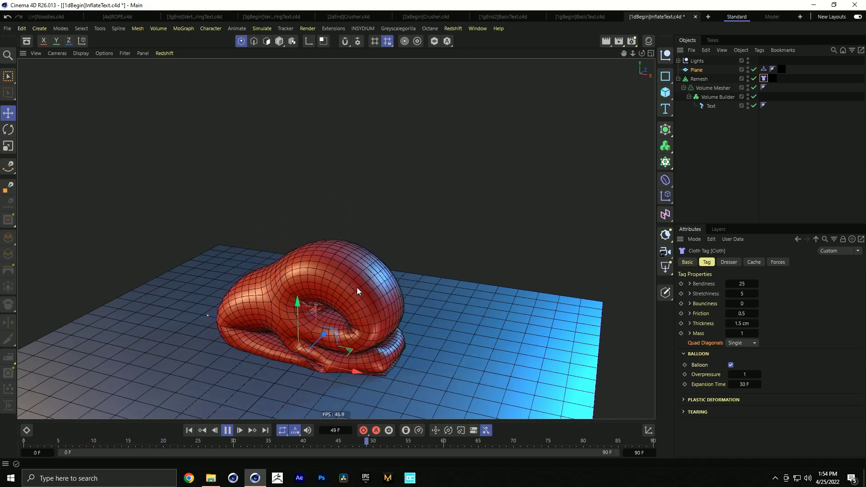
# Rewind to the first frame, set the Balloon Overpressure to 5, and replay the simulation.
pyautogui.click(707, 385)
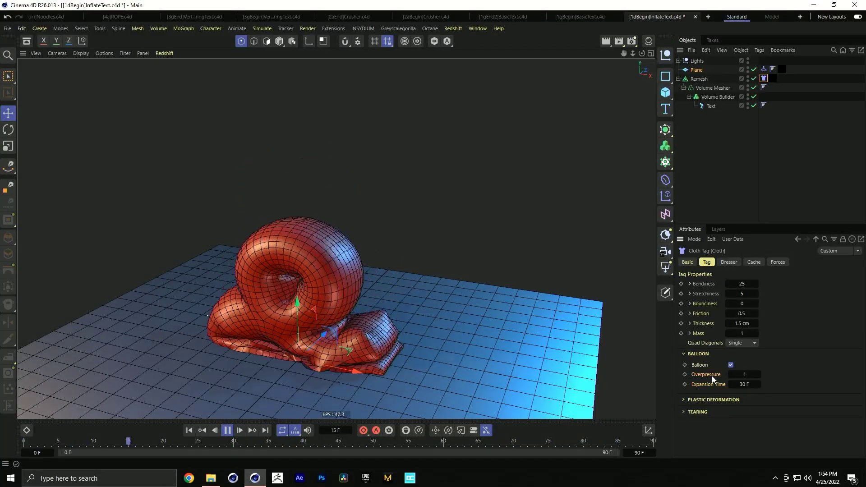
pyautogui.click(740, 374)
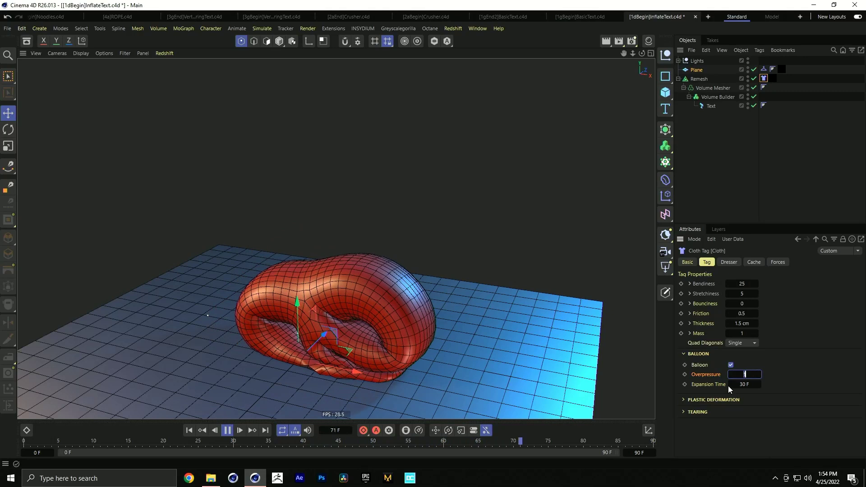
pyautogui.click(228, 431)
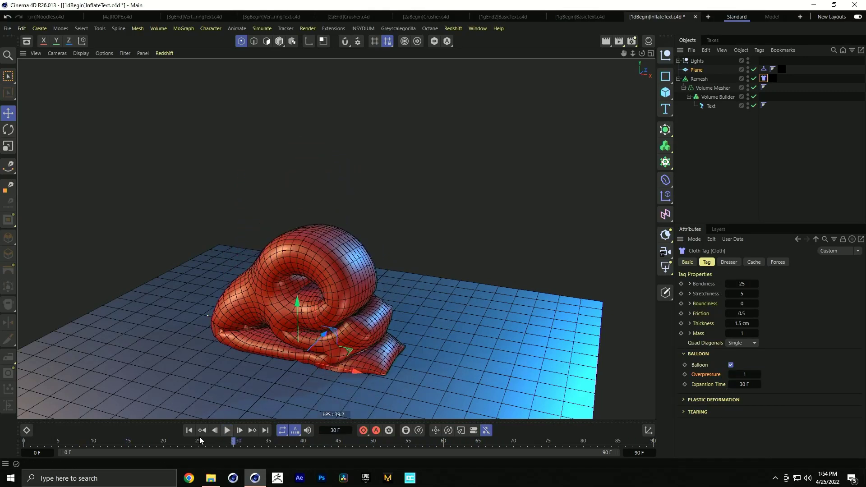
pyautogui.click(191, 433)
pyautogui.click(744, 374)
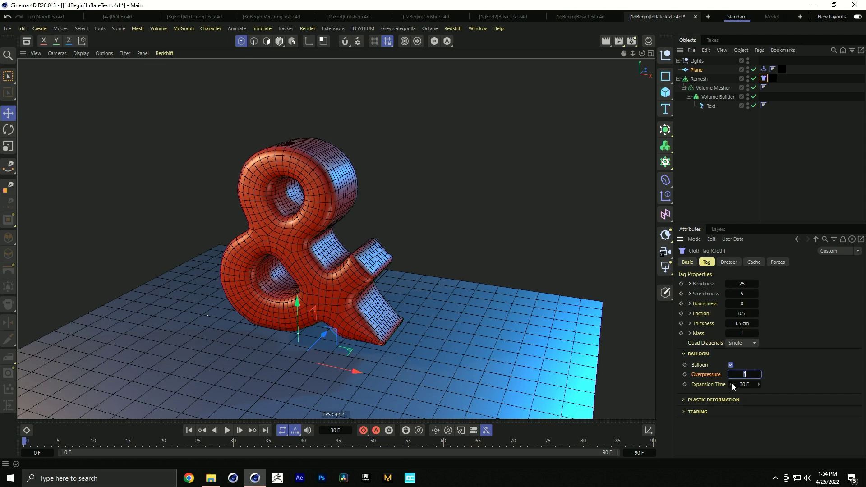
pyautogui.click(227, 431)
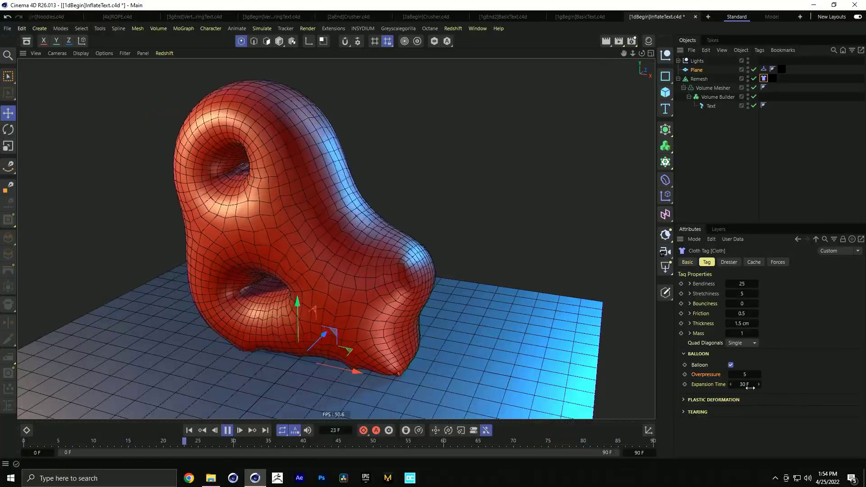
# Try a Balloon Overpressure of 0.2 during playback, and set it to 2.
pyautogui.doubleClick(744, 374)
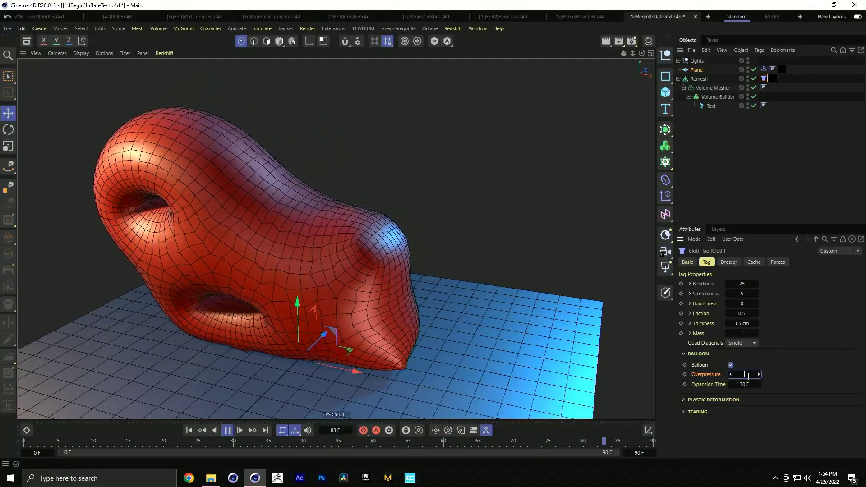
pyautogui.click(825, 356)
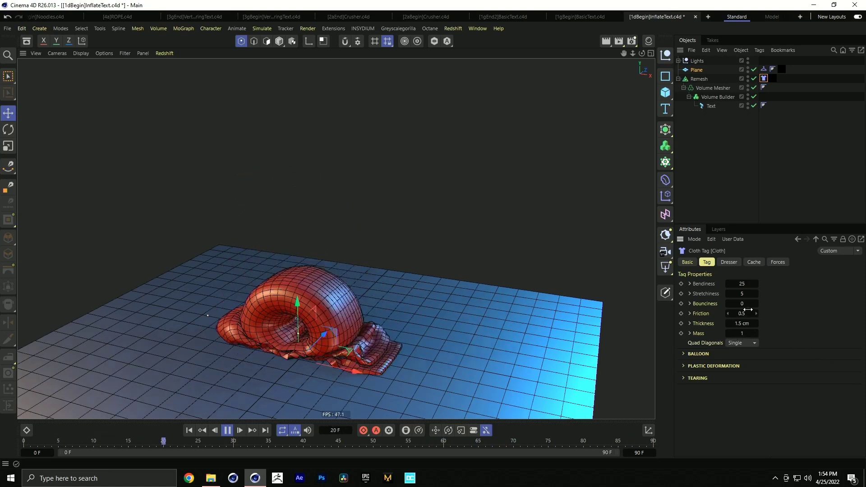
pyautogui.click(709, 358)
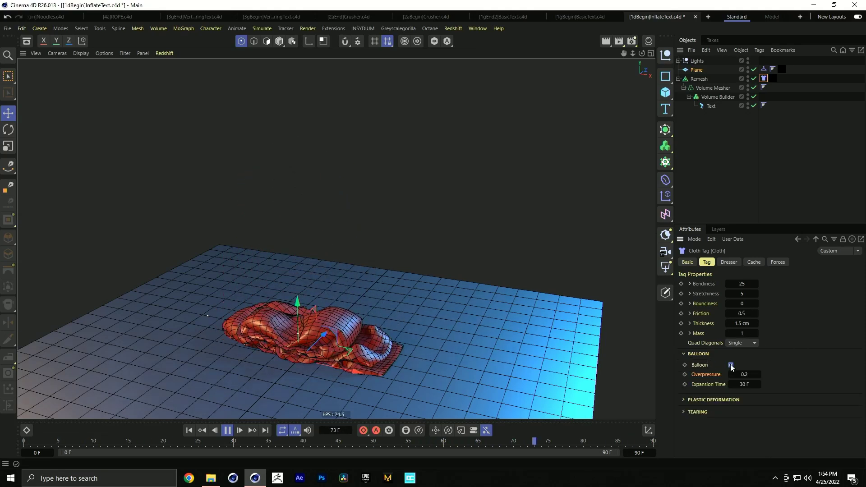
pyautogui.write('1')
pyautogui.press('Return')
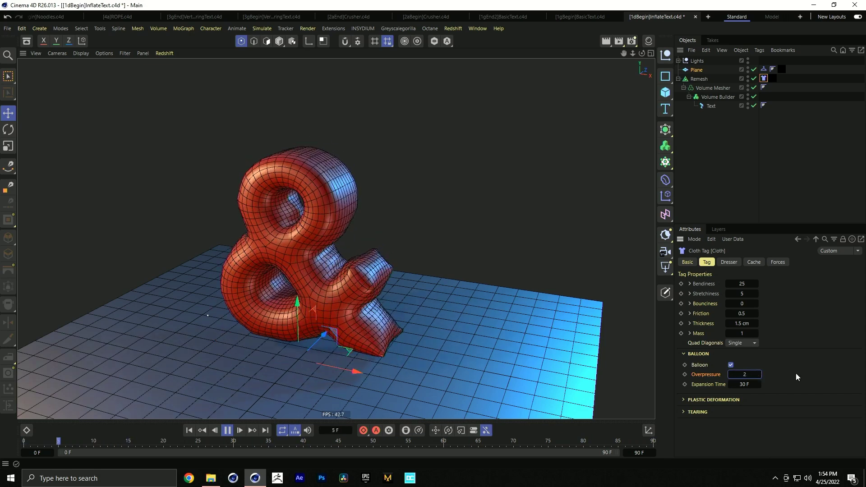
# Turn off Balloon, rewind the simulation to the first frame, and set the Cloth tag's Bendiness to 5.
pyautogui.click(731, 364)
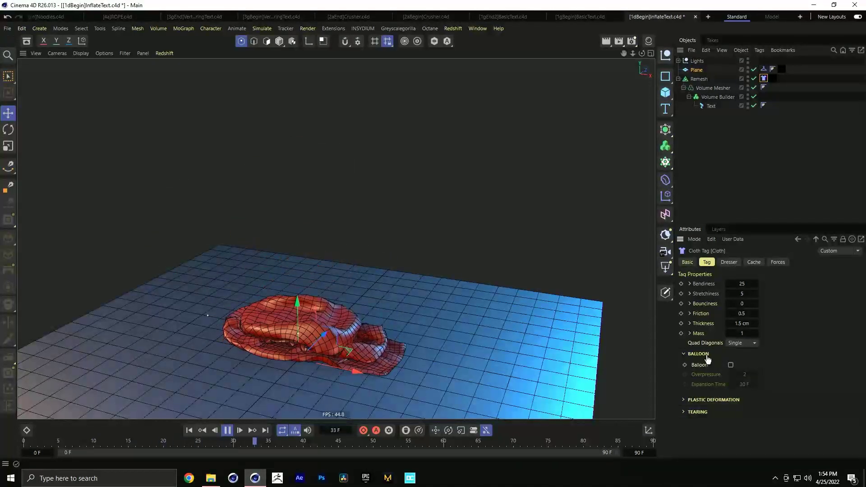
pyautogui.click(227, 430)
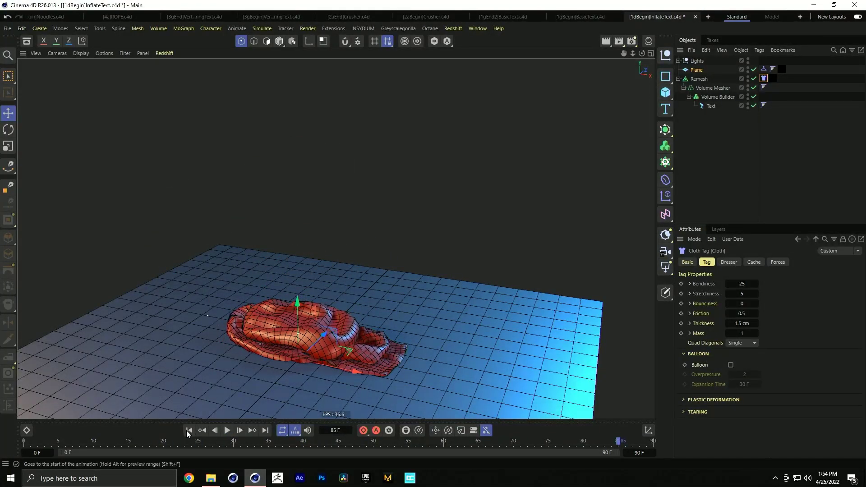
pyautogui.click(189, 430)
pyautogui.click(698, 353)
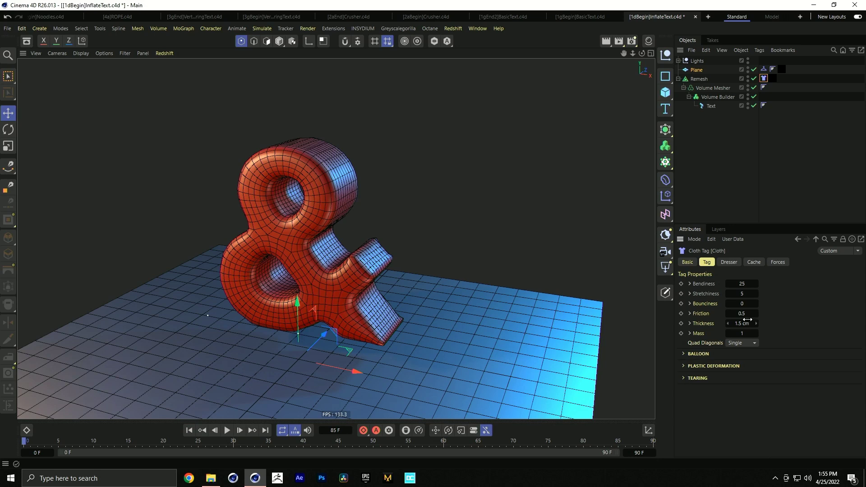
pyautogui.click(741, 285)
pyautogui.write('5')
# Enable Bend Deform with Deform Past 1° and Stretch Deform with Deform Past 101% for the ampersand's plastic deformation.
pyautogui.click(706, 367)
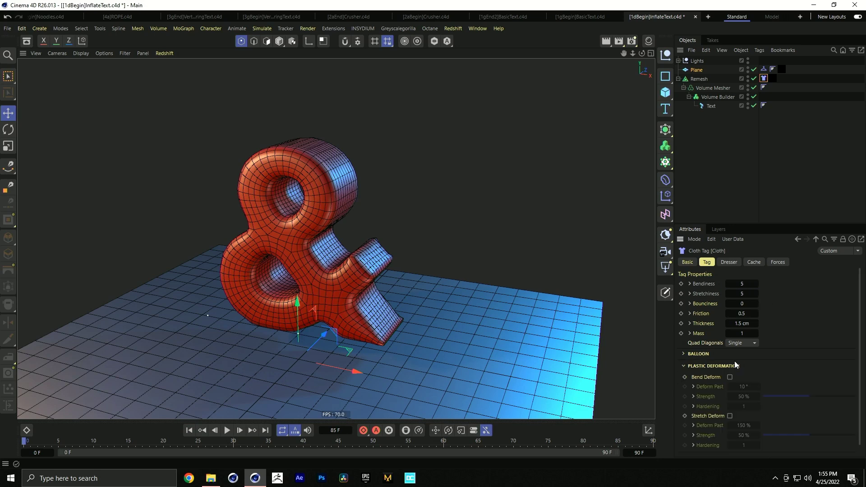
pyautogui.click(730, 376)
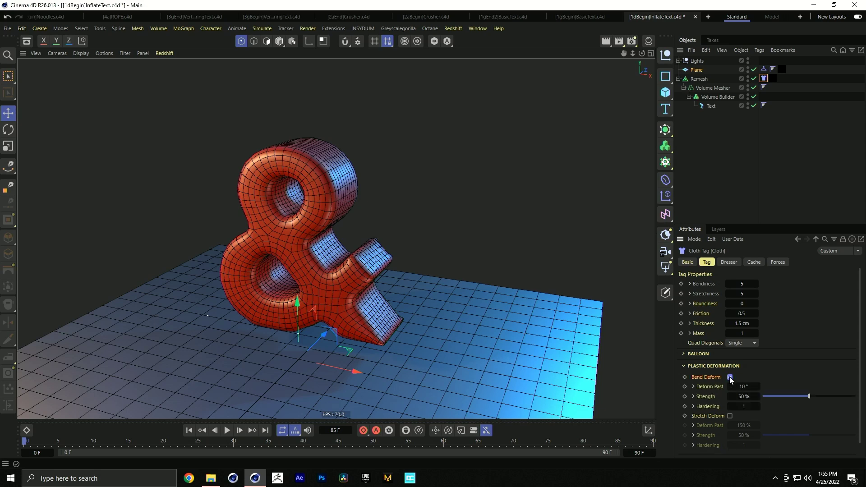
pyautogui.click(730, 416)
pyautogui.click(743, 386)
pyautogui.write('1')
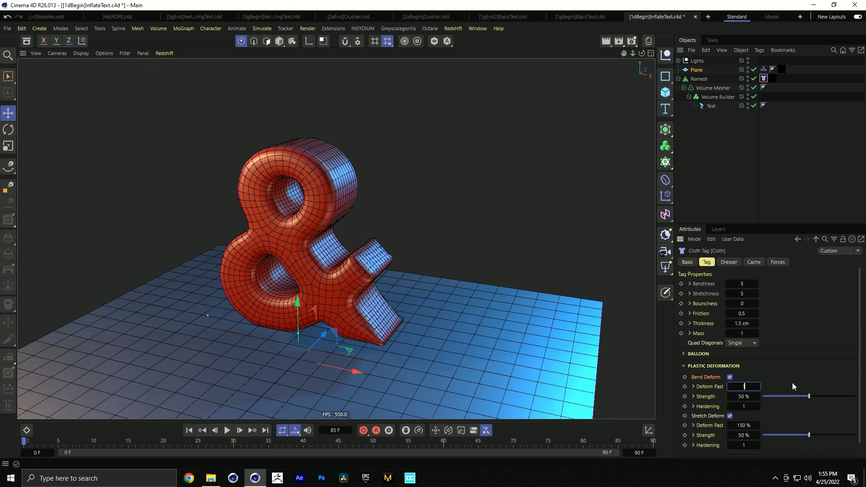
pyautogui.click(747, 425)
pyautogui.write('1')
pyautogui.press('Return')
# Set the Cloth tag's Bendiness to 0 and play the simulation with plastic deformation.
pyautogui.click(742, 283)
pyautogui.write('0')
pyautogui.click(227, 430)
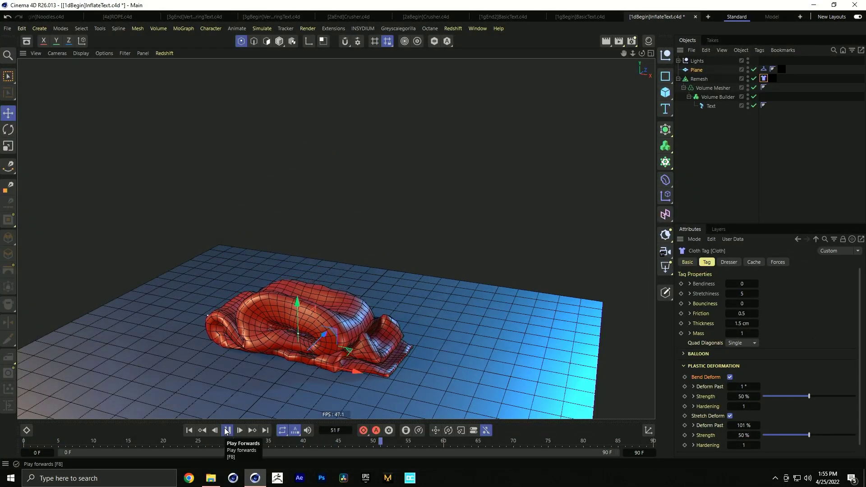
# Enable Balloon during playback, and stop and rewind the simulation to the first frame.
pyautogui.click(683, 354)
pyautogui.click(730, 365)
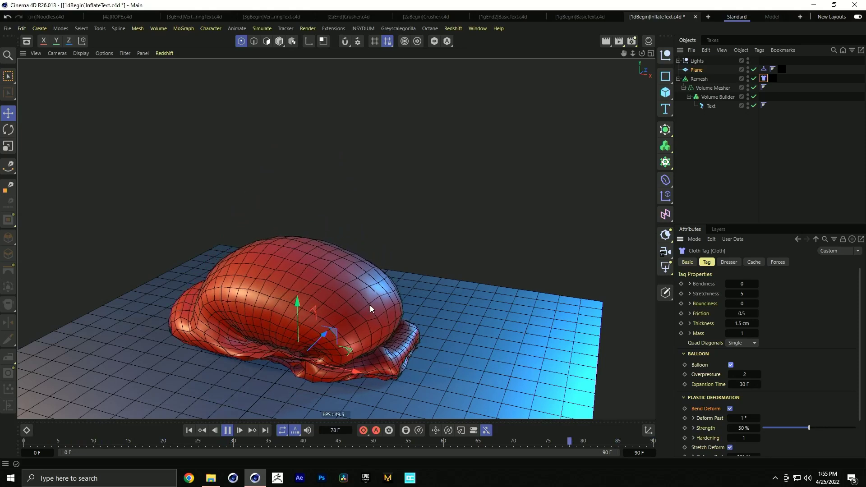
pyautogui.click(228, 430)
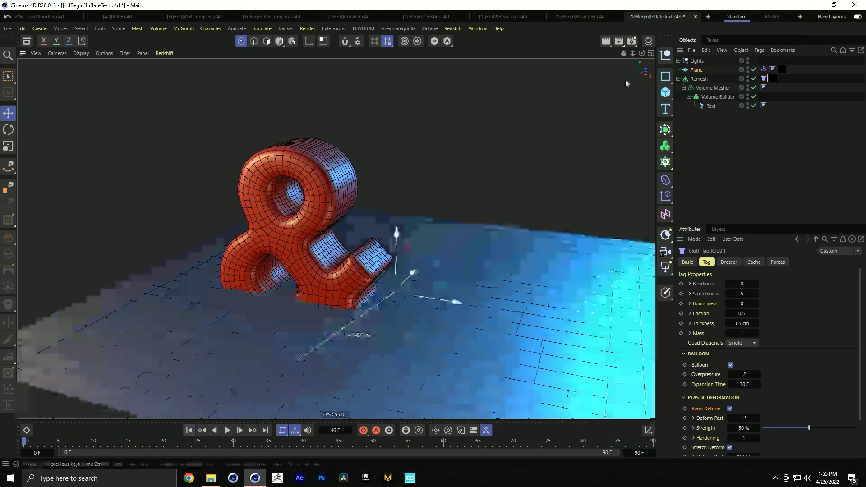
pyautogui.click(189, 430)
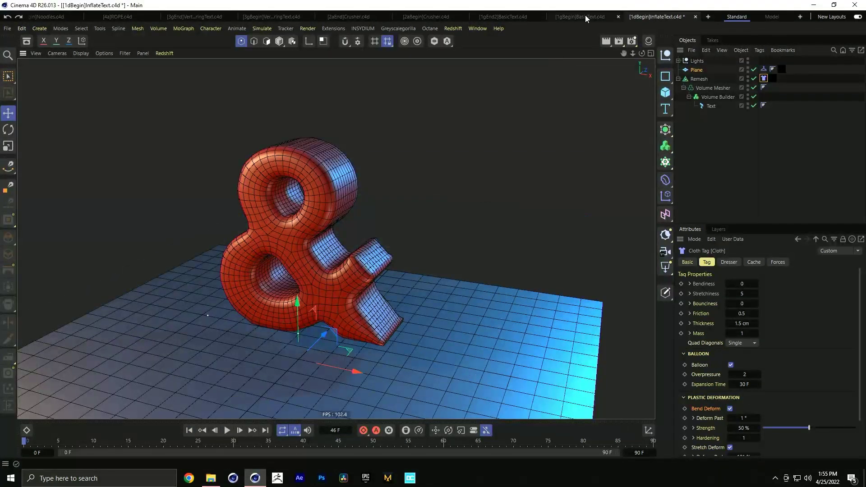
# Close the [1dBegin]InflateText.c4d project without saving its changes.
pyautogui.hotkey('ctrl', 'F4')
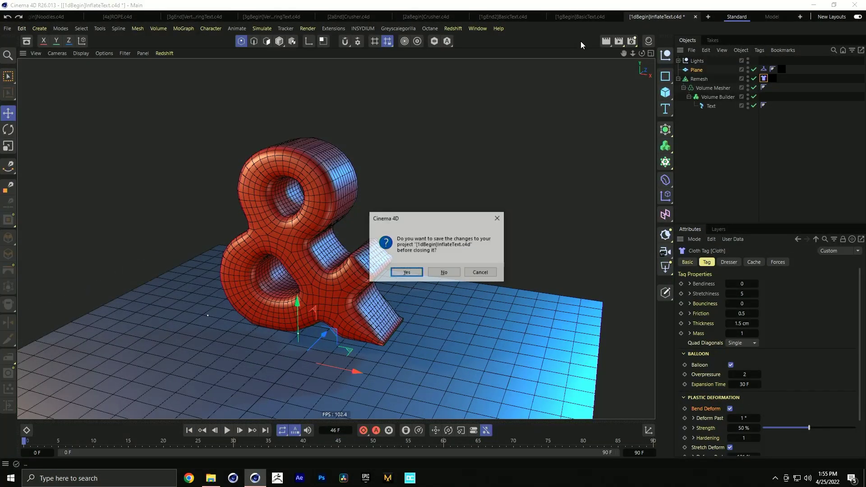
pyautogui.click(444, 273)
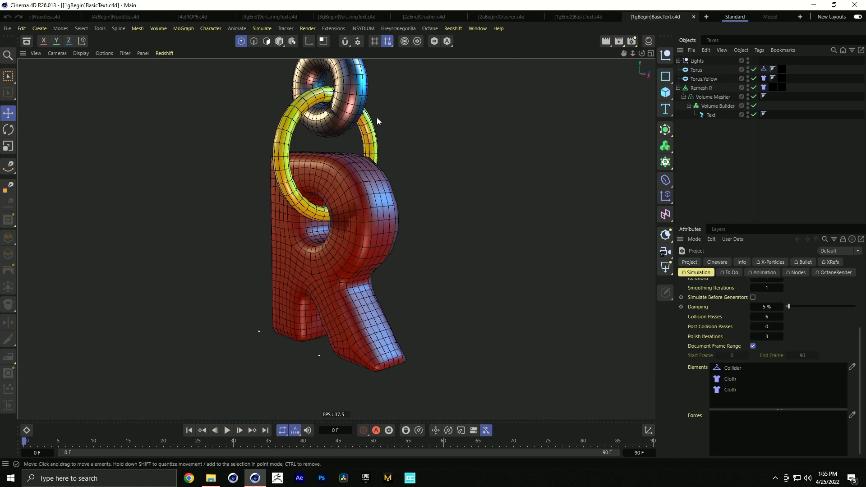
# Inspect the torus and the Remesh R object, play the hanging letter's simulation, and rewind to the first frame.
pyautogui.click(339, 106)
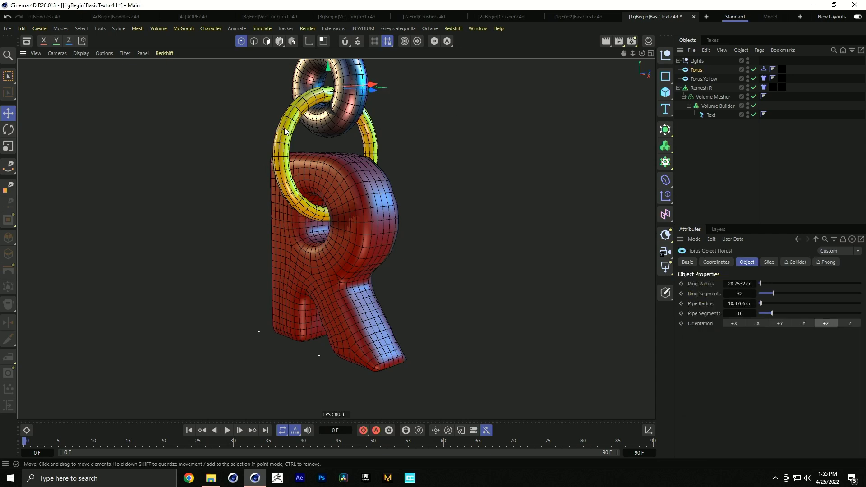
pyautogui.click(364, 215)
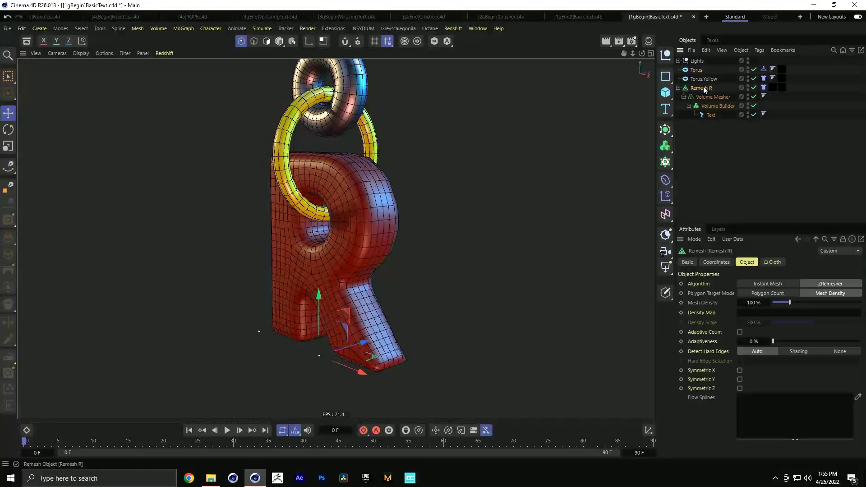
pyautogui.click(227, 430)
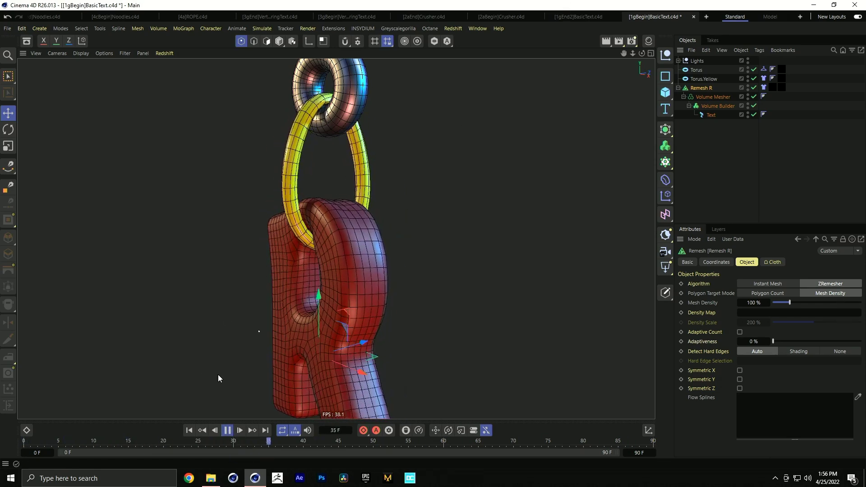
pyautogui.click(228, 430)
pyautogui.click(189, 429)
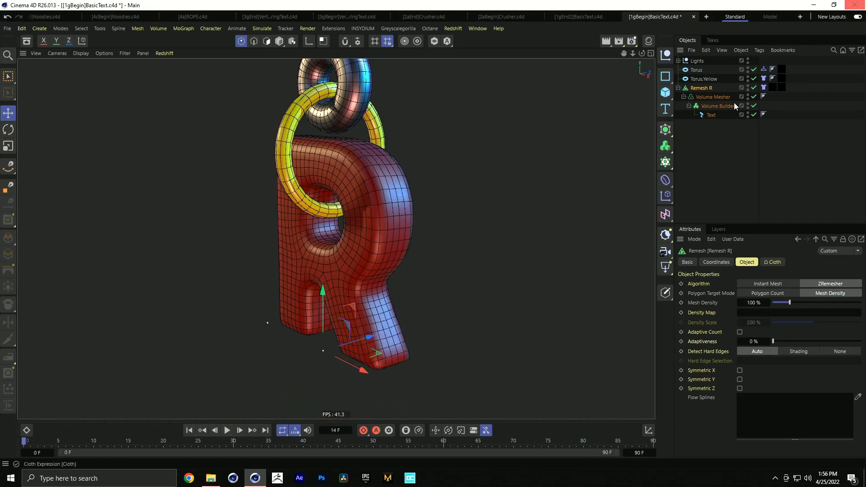
# Enable Tearing with Tear Past at 150% on the Cloth tag of Remesh R and play the simulation.
pyautogui.click(763, 87)
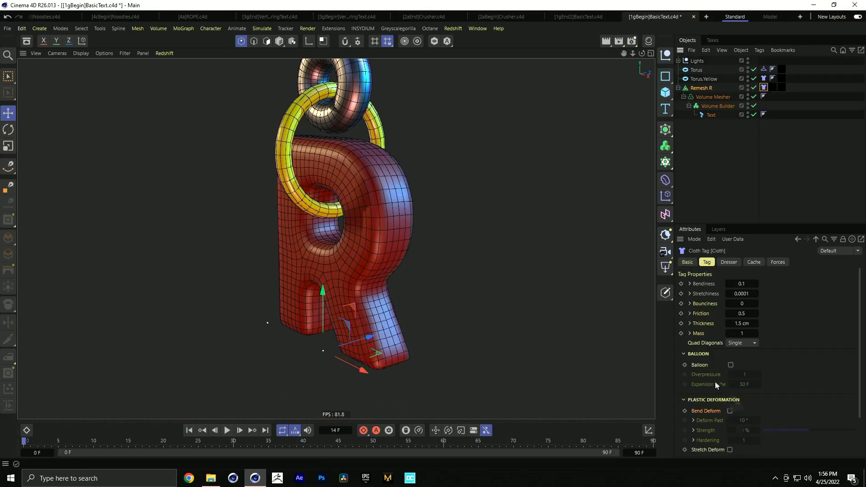
pyautogui.click(706, 355)
pyautogui.click(706, 366)
pyautogui.click(688, 379)
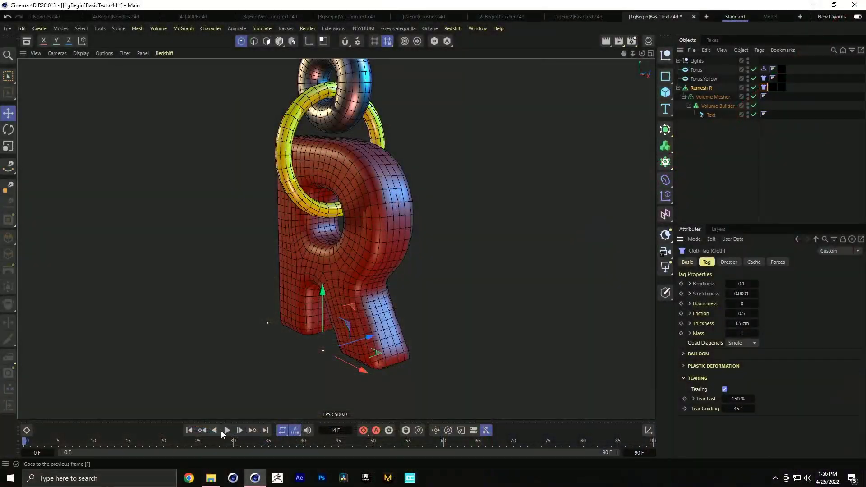
pyautogui.click(227, 430)
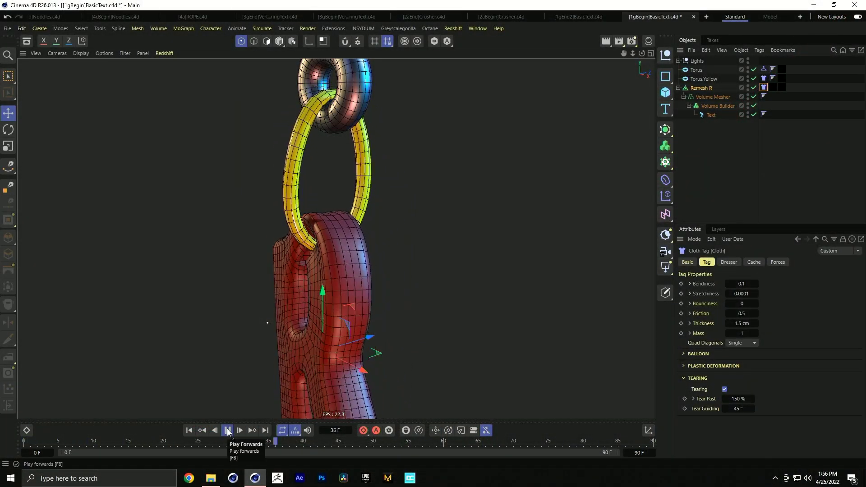
pyautogui.click(228, 430)
# Examine the torn area of the letter around the yellow ring up close and resume the simulation.
pyautogui.keyDown('alt'); pyautogui.moveTo(322, 246); pyautogui.dragTo(383, 248); pyautogui.keyUp('alt')
pyautogui.keyDown('alt'); pyautogui.moveTo(311, 255); pyautogui.dragTo(366, 243, button='right'); pyautogui.keyUp('alt')
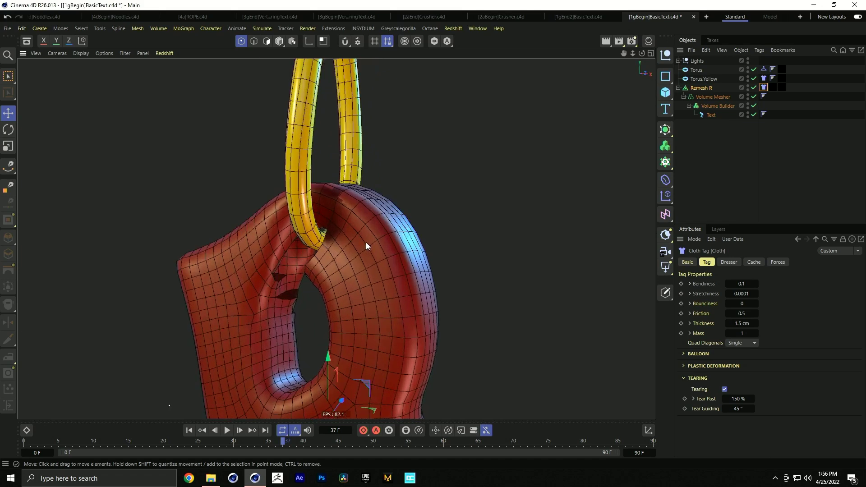
pyautogui.keyDown('alt'); pyautogui.moveTo(365, 244); pyautogui.dragTo(436, 225); pyautogui.keyUp('alt')
pyautogui.keyDown('alt'); pyautogui.moveTo(332, 284); pyautogui.dragTo(298, 293); pyautogui.keyUp('alt')
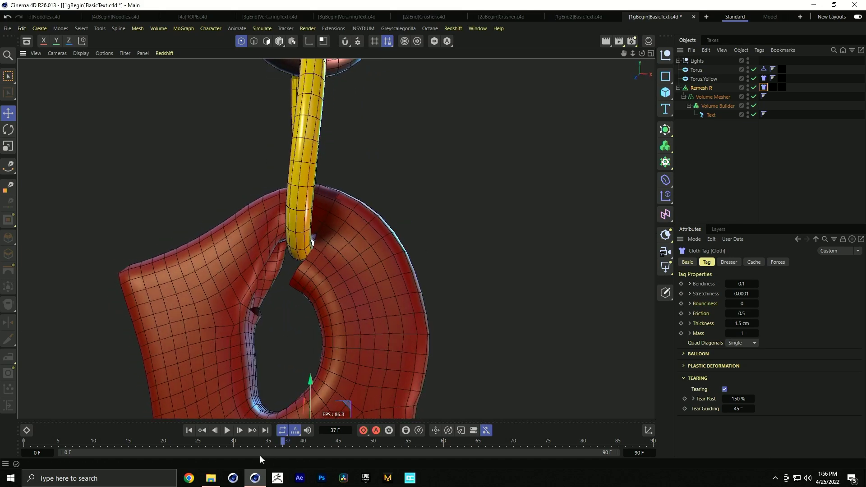
pyautogui.click(227, 430)
pyautogui.keyDown('alt'); pyautogui.moveTo(402, 291); pyautogui.dragTo(361, 300, button='right'); pyautogui.keyUp('alt')
pyautogui.keyDown('alt'); pyautogui.moveTo(397, 308); pyautogui.dragTo(370, 312); pyautogui.keyUp('alt')
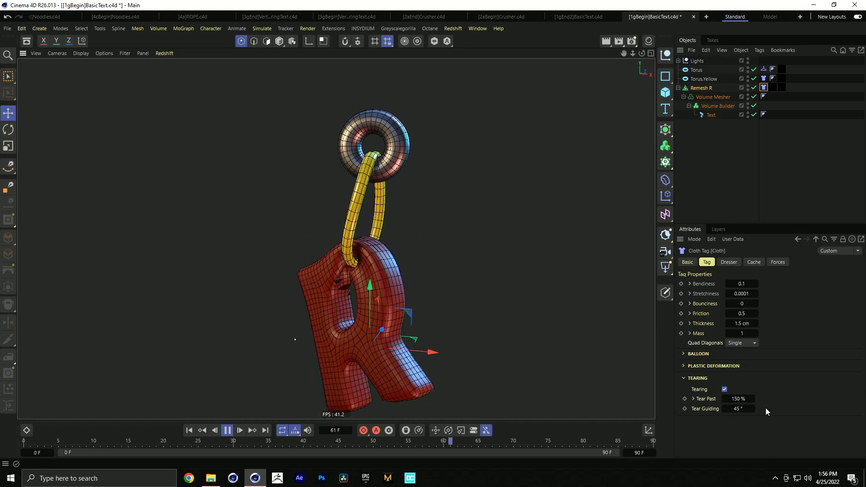
# Set Tear Past to 122% during playback, stop the simulation, and rewind to the first frame.
pyautogui.doubleClick(740, 399)
pyautogui.write('122')
pyautogui.press('Return')
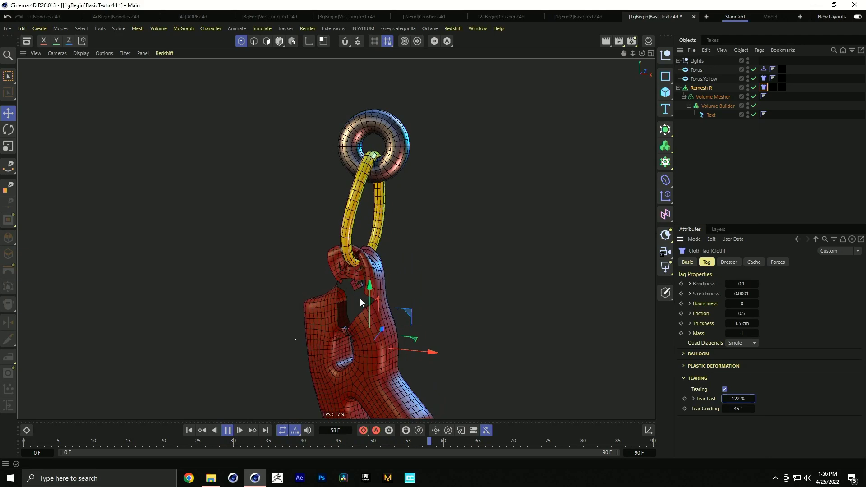
pyautogui.click(227, 431)
pyautogui.click(189, 431)
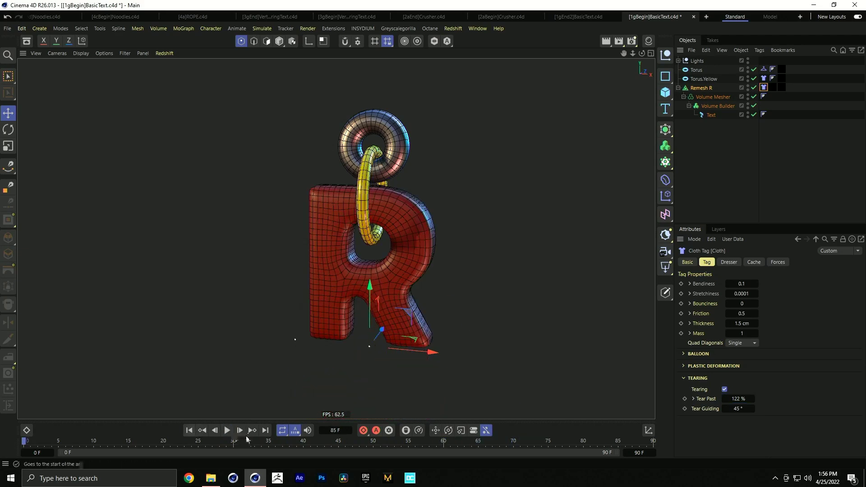
# Play the tearing simulation from the first frame, pausing it partway, and rewind to the start.
pyautogui.click(230, 431)
pyautogui.click(228, 431)
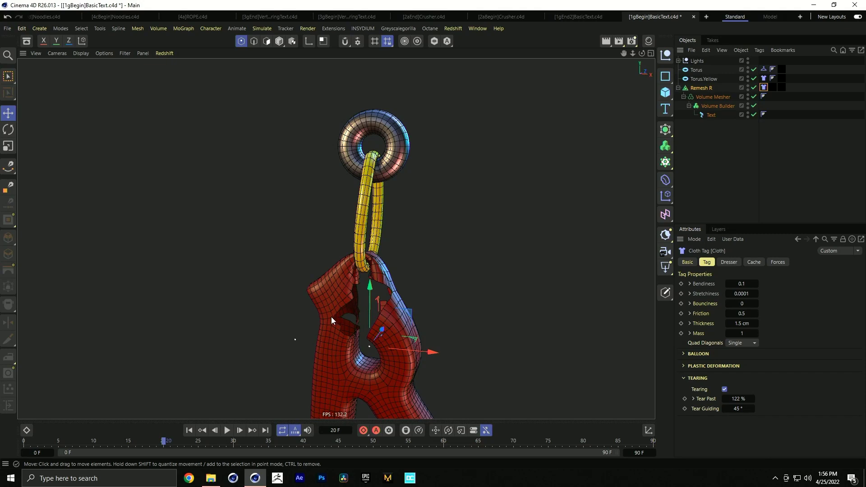
pyautogui.click(227, 430)
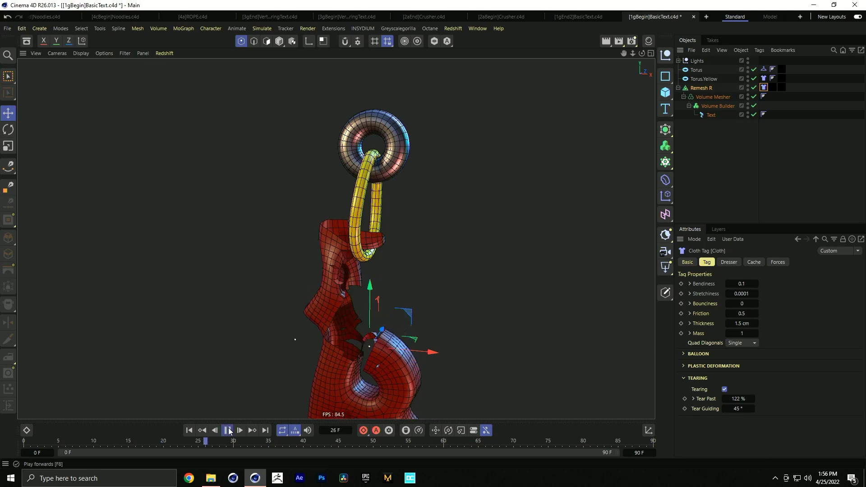
pyautogui.click(188, 430)
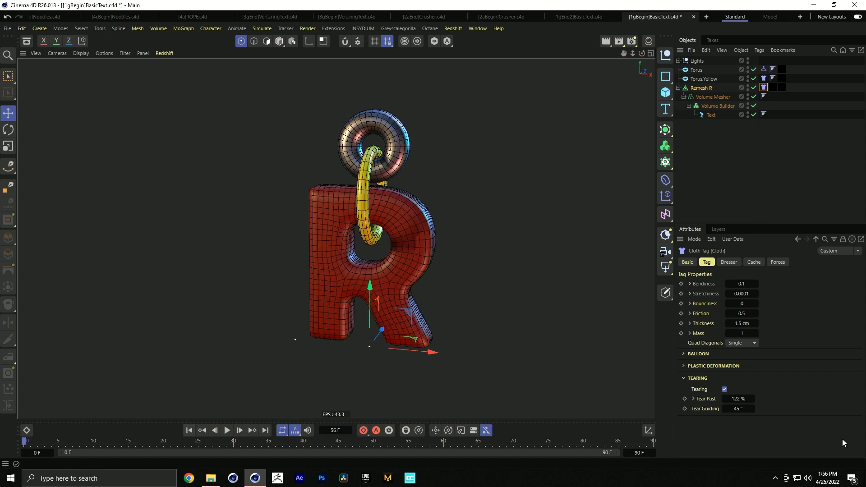
# Set Tear Guiding to 0° and play the simulation for a few frames.
pyautogui.doubleClick(741, 408)
pyautogui.write('0')
pyautogui.press('Return')
pyautogui.click(226, 430)
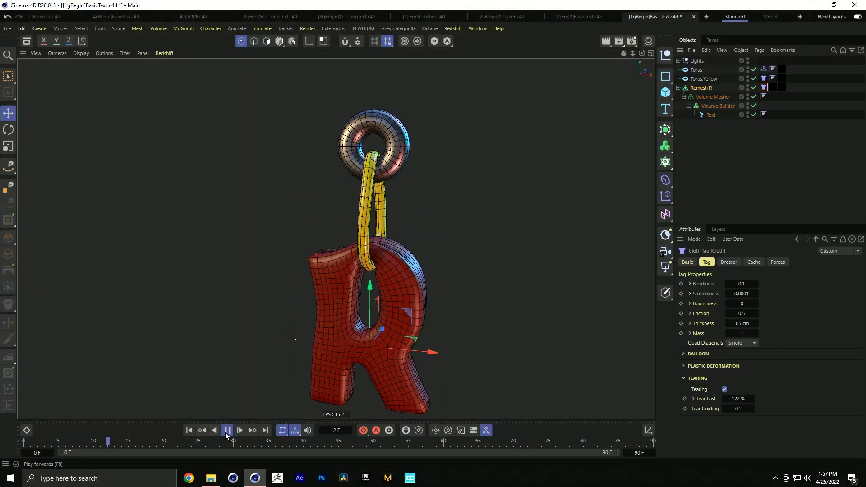
pyautogui.click(226, 430)
# Set Tear Guiding to 90°, replay the simulation from the first frame, and rewind it.
pyautogui.click(737, 409)
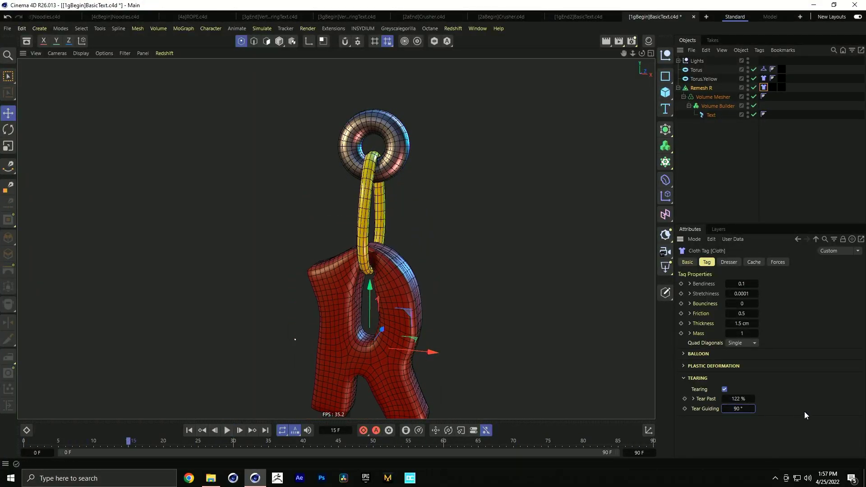
pyautogui.click(188, 431)
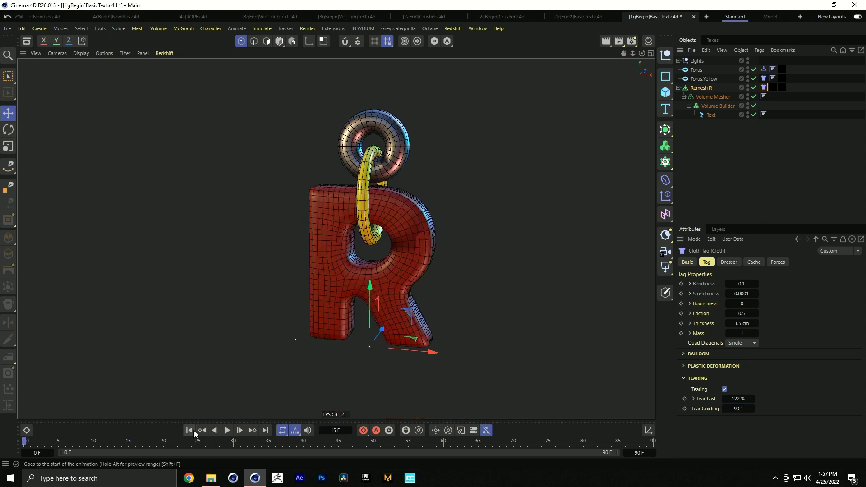
pyautogui.click(227, 430)
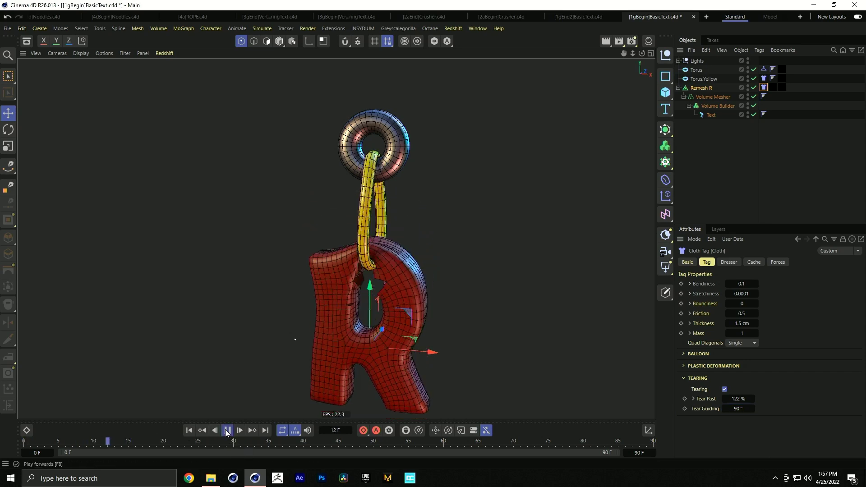
pyautogui.click(226, 430)
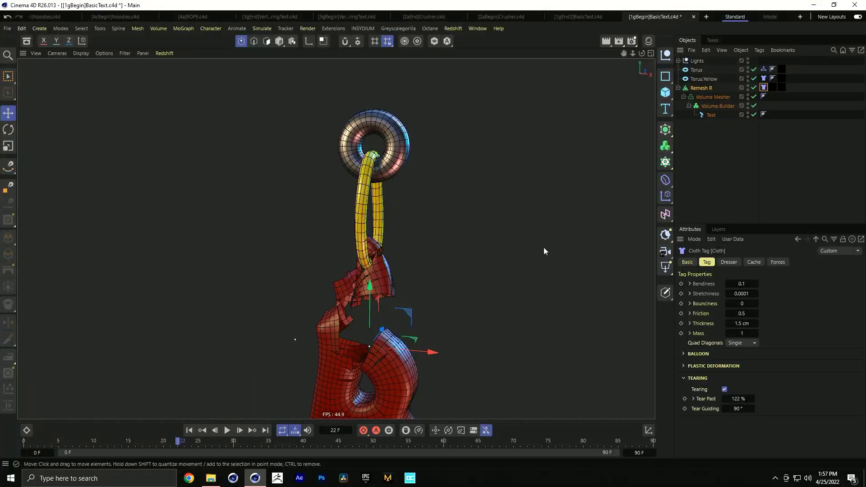
pyautogui.click(188, 430)
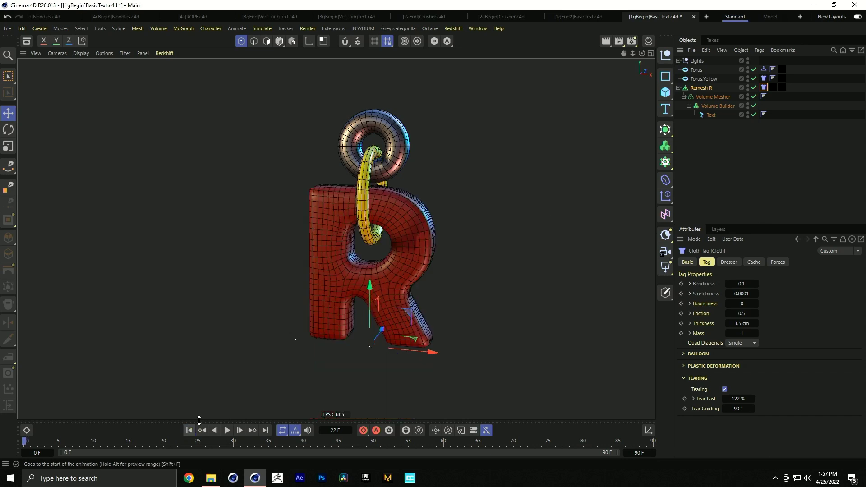
# Try the tearing simulation with Remesh R inside a Subdivision Surface, undo the addition, and rewind.
pyautogui.click(704, 88)
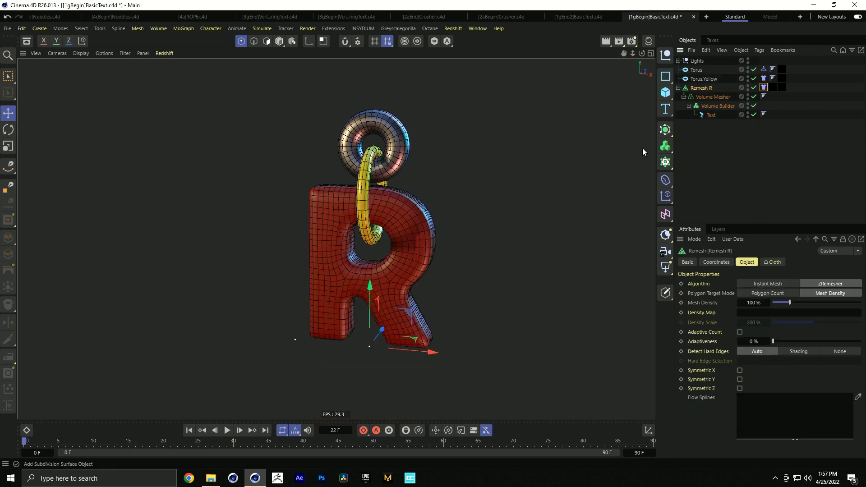
pyautogui.keyDown('alt'); pyautogui.click(665, 129); pyautogui.keyUp('alt')
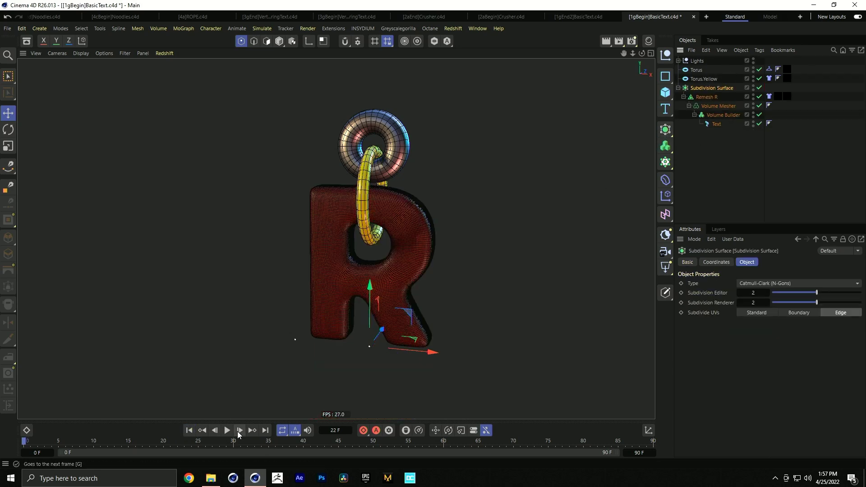
pyautogui.click(227, 430)
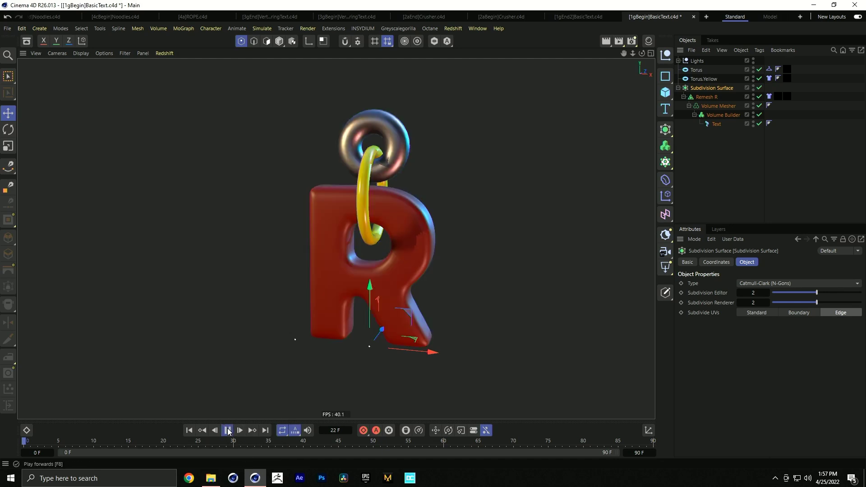
pyautogui.click(228, 430)
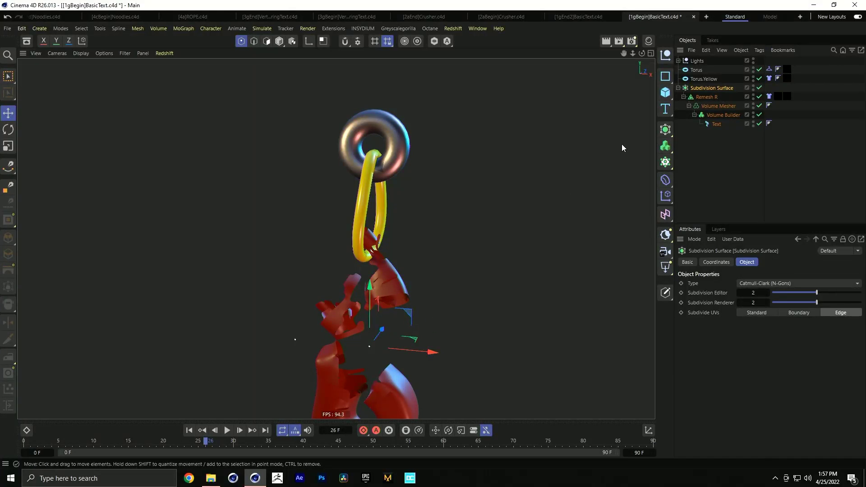
pyautogui.hotkey('ctrl', 'z')
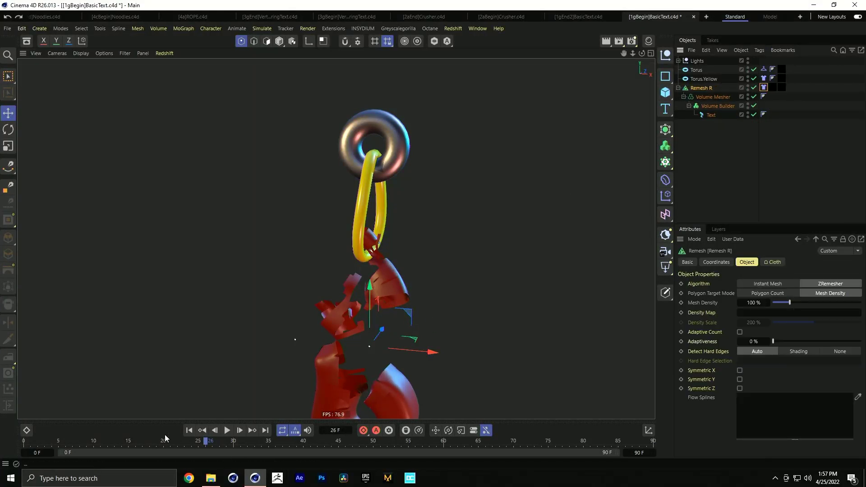
pyautogui.click(189, 430)
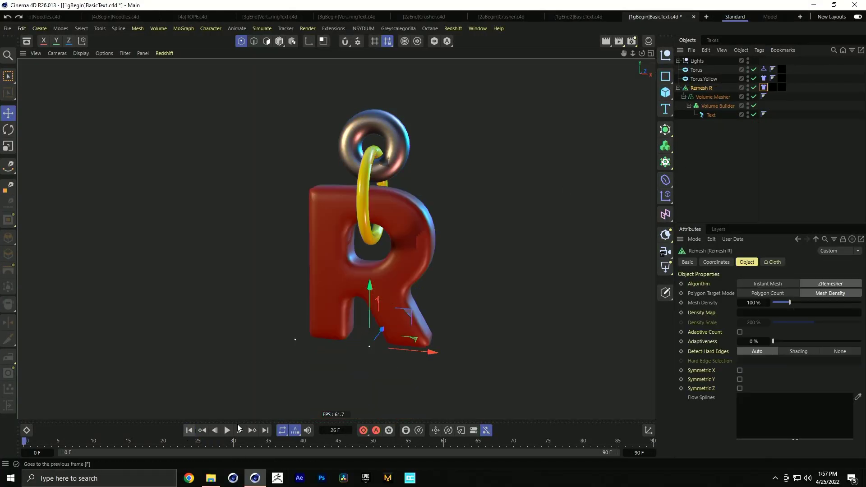
# Disable Tearing on the Cloth tag, enable Balloon with Overpressure 8, and play and rewind the simulation.
pyautogui.click(763, 88)
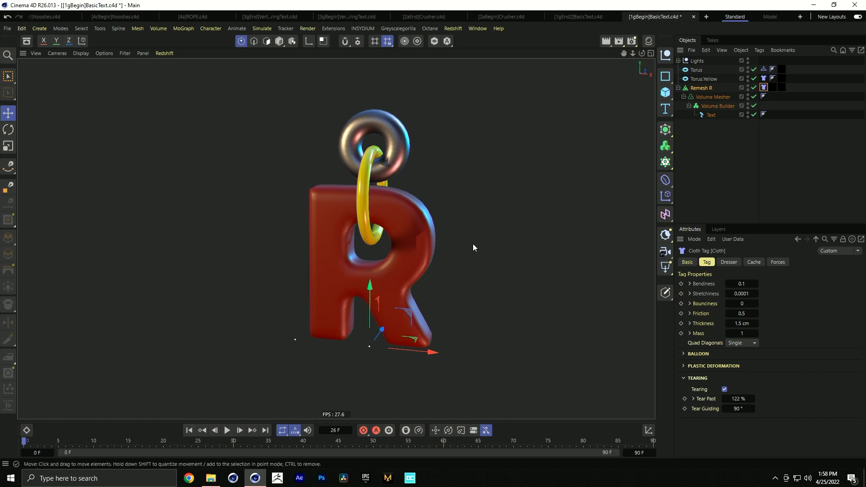
pyautogui.keyDown('alt'); pyautogui.moveTo(632, 283); pyautogui.dragTo(620, 284); pyautogui.keyUp('alt')
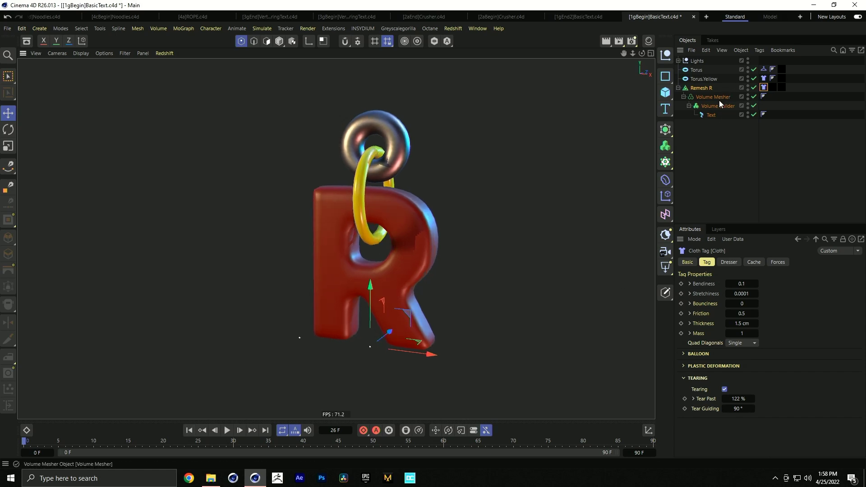
pyautogui.click(724, 389)
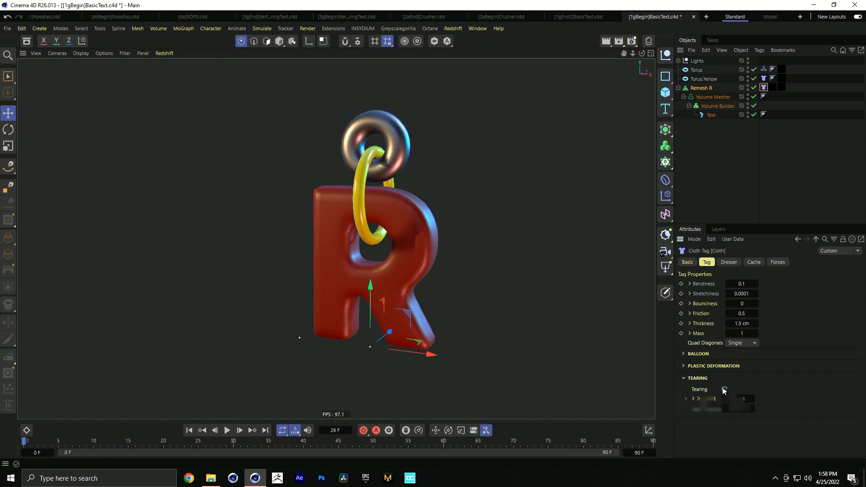
pyautogui.click(699, 354)
pyautogui.click(730, 365)
pyautogui.click(747, 374)
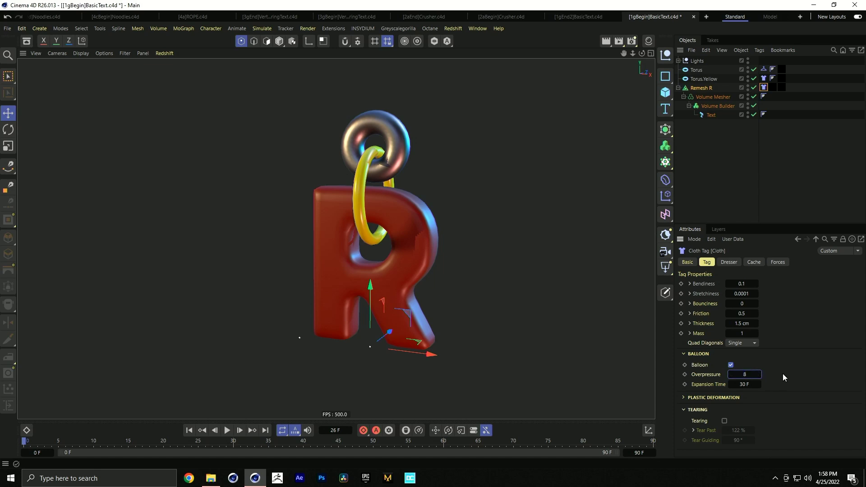
pyautogui.press('Return')
pyautogui.click(227, 430)
pyautogui.click(226, 430)
pyautogui.click(189, 430)
# Set the balloon Expansion Time to 5 F, play the simulation, and rewind to the first frame.
pyautogui.doubleClick(748, 384)
pyautogui.write('5')
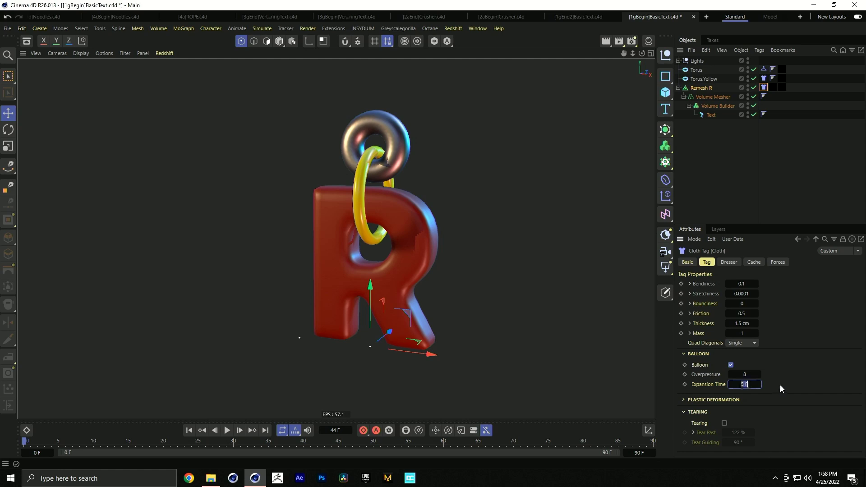
pyautogui.click(227, 430)
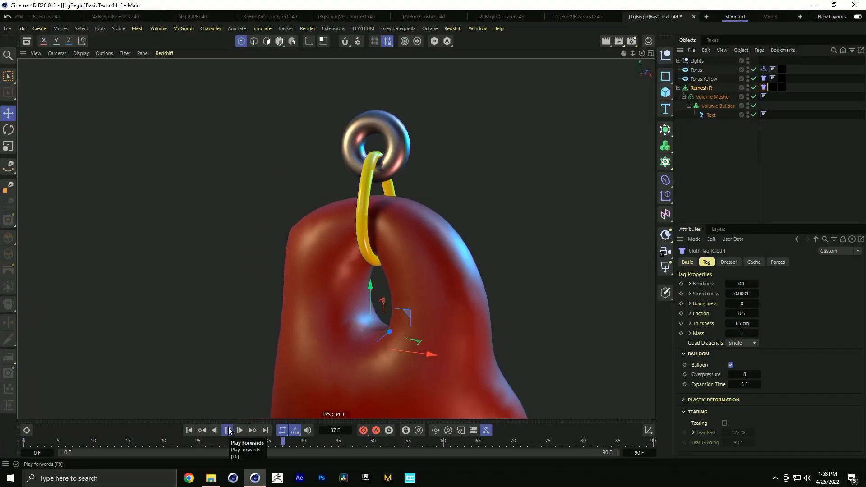
pyautogui.click(227, 430)
pyautogui.click(188, 430)
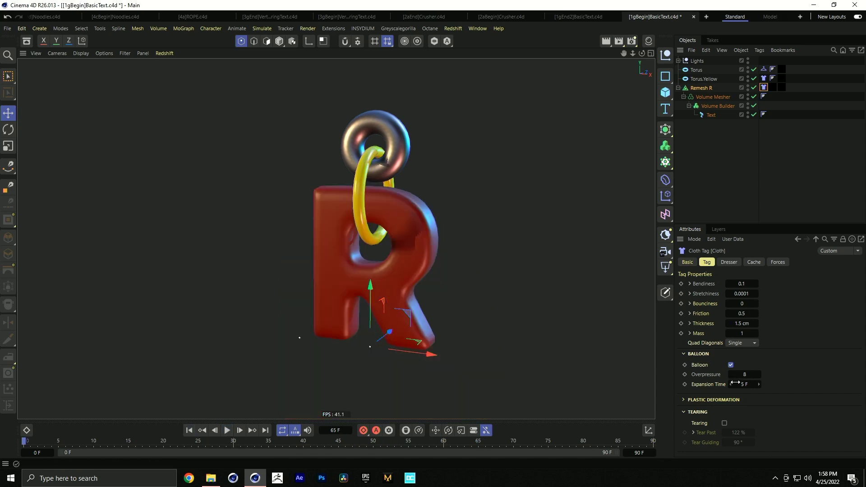
# Enable Tearing again alongside Balloon and play the letter's simulation.
pyautogui.click(724, 422)
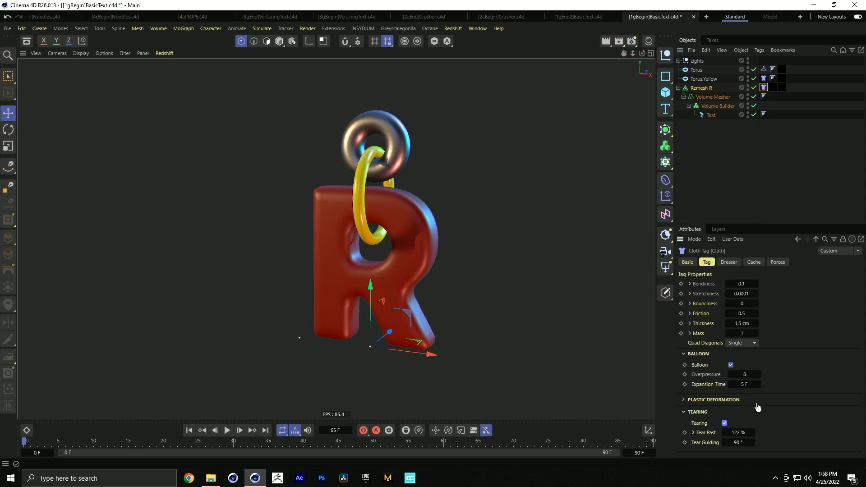
pyautogui.click(229, 431)
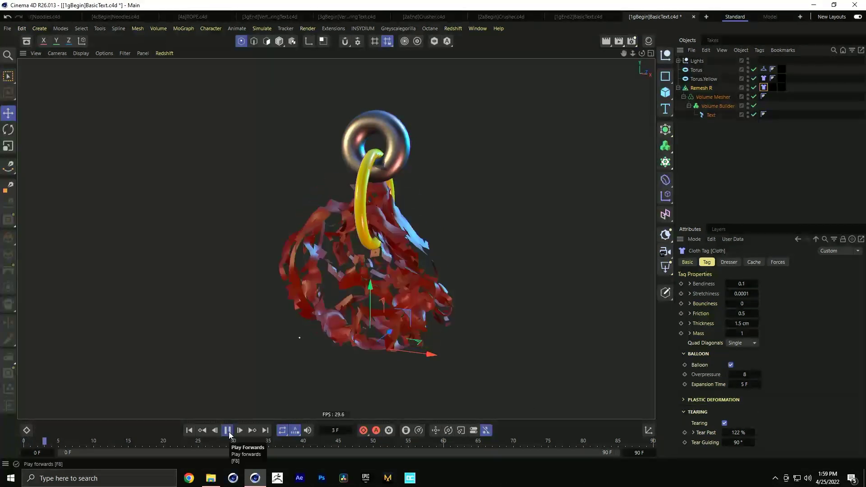
pyautogui.click(228, 430)
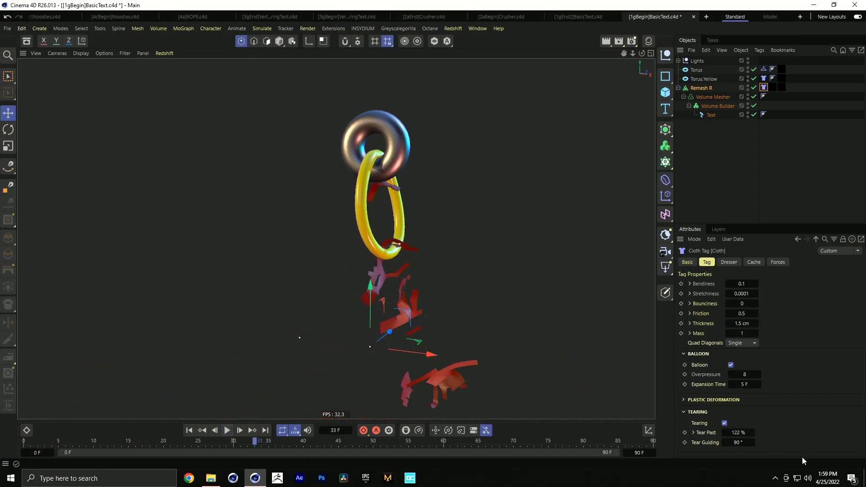
# Set Tear Guiding to 0° and Tear Past to 150%, and replay the simulation to inspect the tears up close.
pyautogui.write('0')
pyautogui.rightClick(752, 433)
pyautogui.click(188, 430)
pyautogui.click(227, 431)
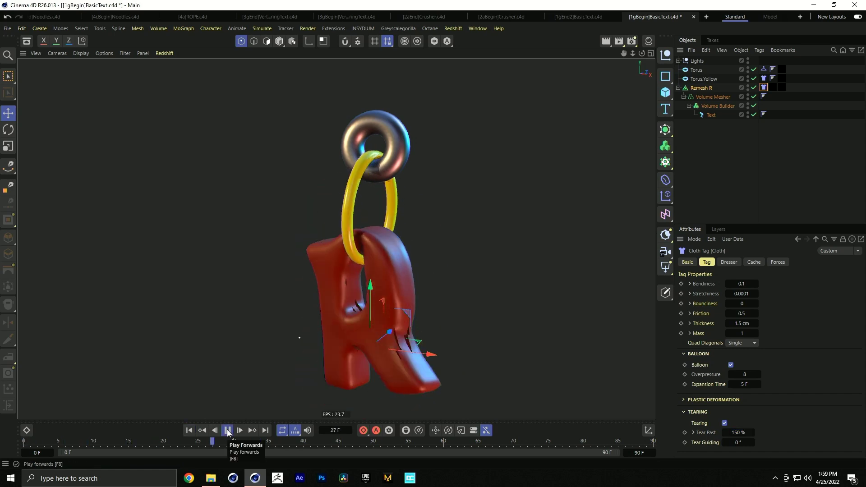
pyautogui.click(228, 431)
pyautogui.scroll(3, 400, 351)
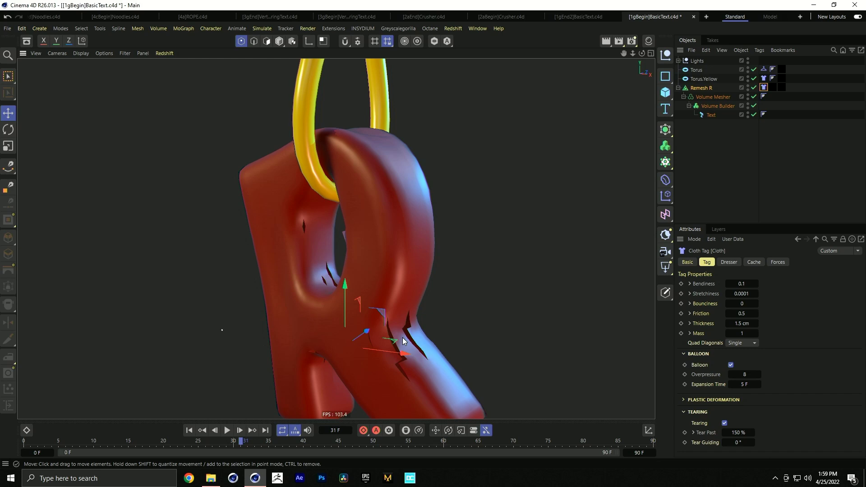
# Set the balloon Expansion Time to 4 F, play the letter's simulation, and rewind to the first frame.
pyautogui.keyDown('alt'); pyautogui.moveTo(395, 243); pyautogui.dragTo(343, 276); pyautogui.keyUp('alt')
pyautogui.scroll(-5, 368, 281)
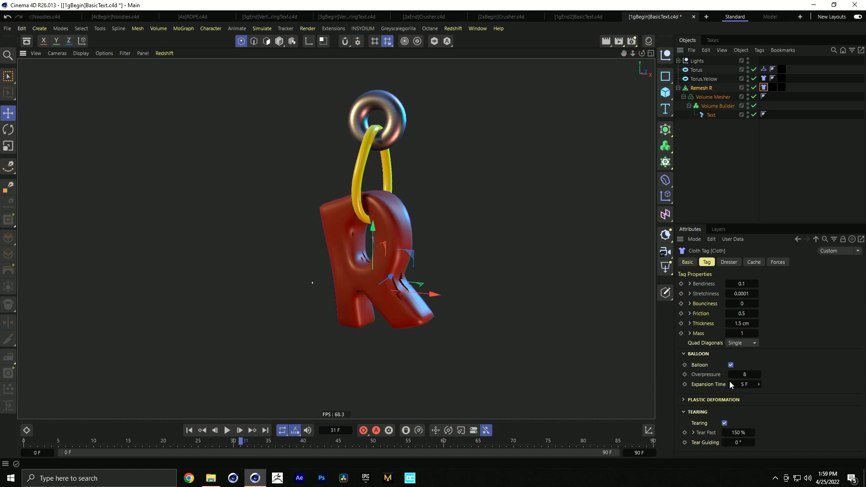
pyautogui.doubleClick(744, 384)
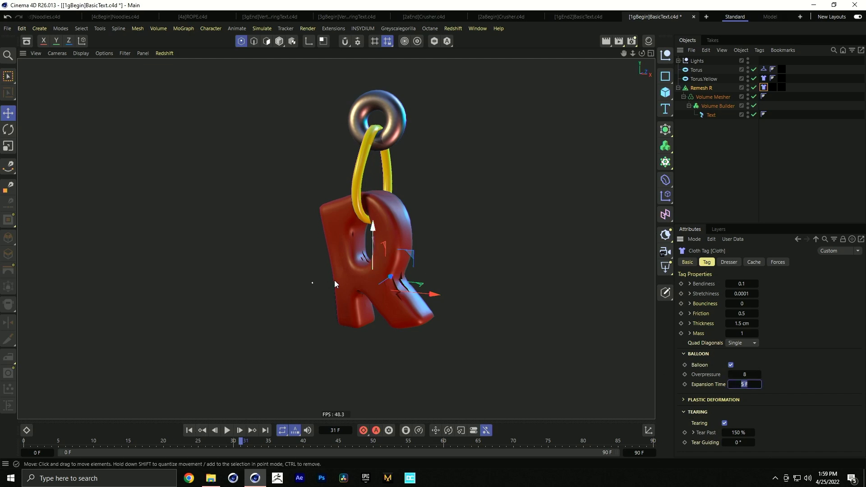
pyautogui.click(189, 430)
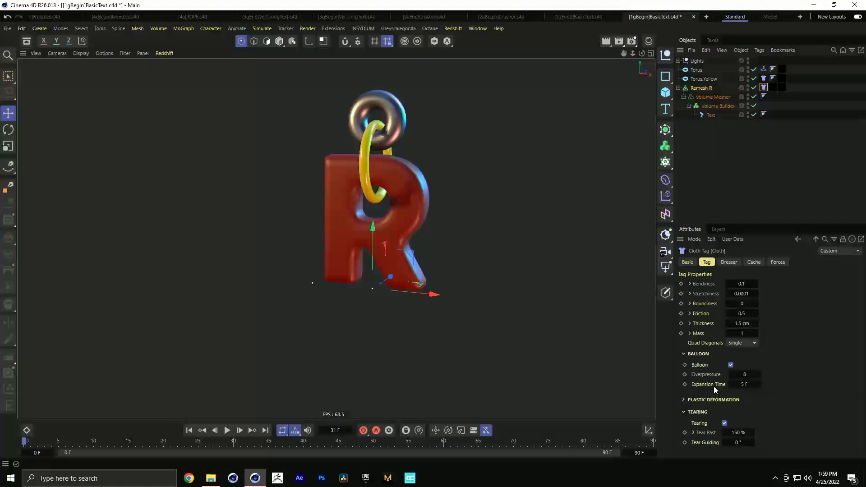
pyautogui.click(730, 384)
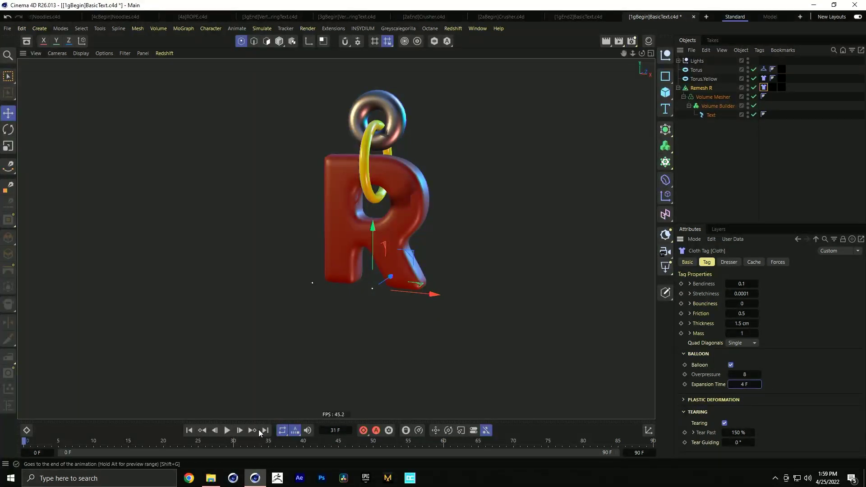
pyautogui.click(228, 430)
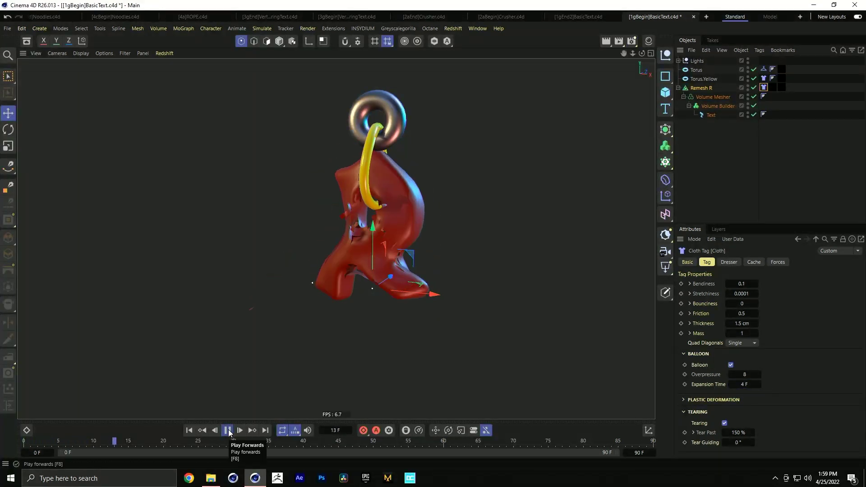
pyautogui.click(228, 430)
pyautogui.click(188, 430)
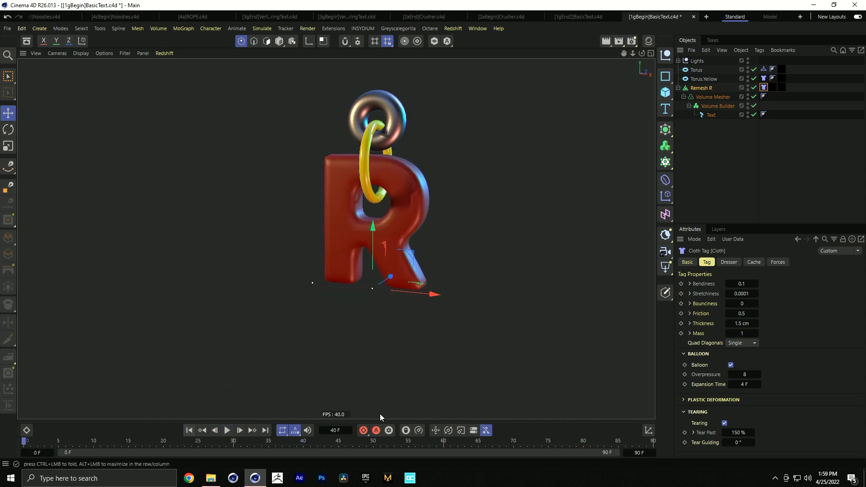
# Set the balloon Expansion Time to 2 F, play the simulation to burst the letter, and rewind to the first frame.
pyautogui.doubleClick(730, 385)
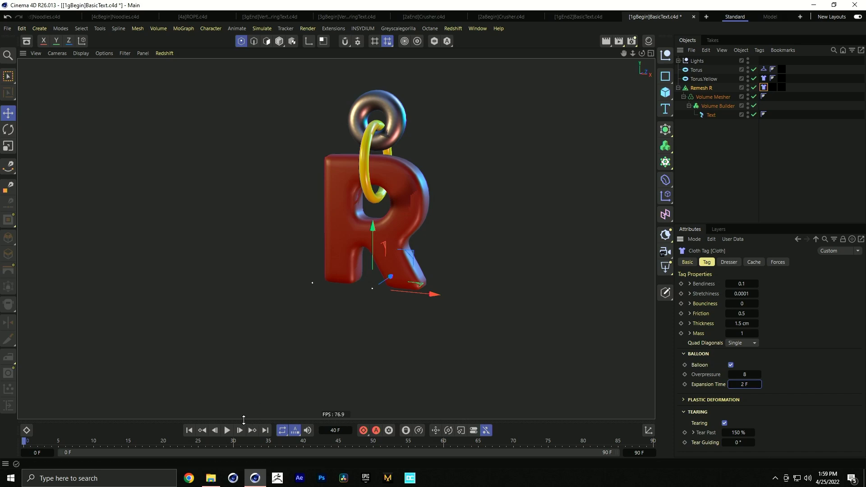
pyautogui.click(228, 430)
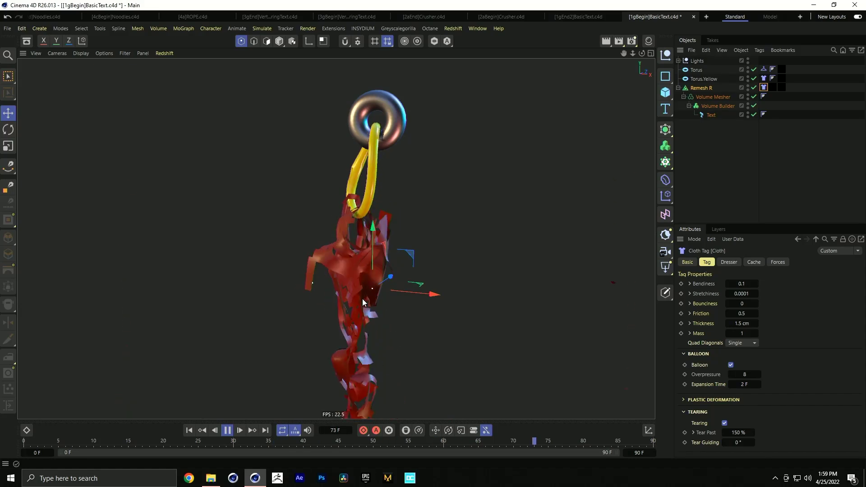
pyautogui.click(227, 430)
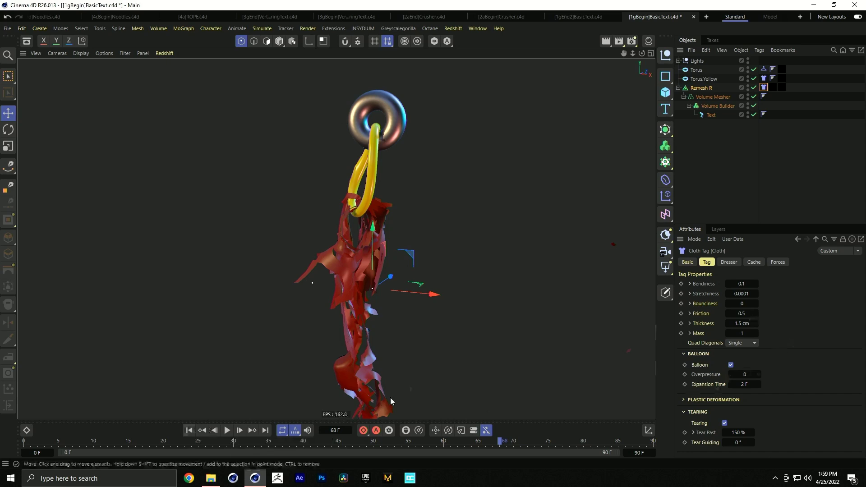
pyautogui.click(189, 430)
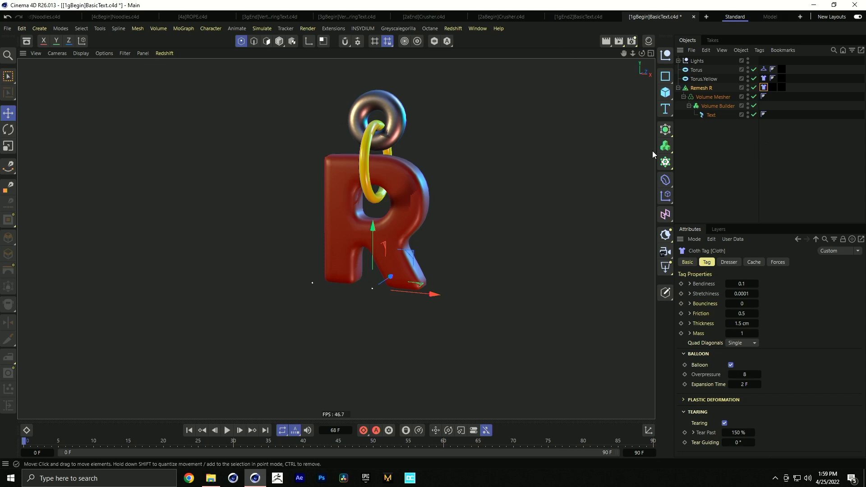
# Close the BasicText project without saving, plus the BasicText and Crusher projects beside it, to reach [3gBegin]VertexMapTearingText.c4d.
pyautogui.hotkey('ctrl', 'F4')
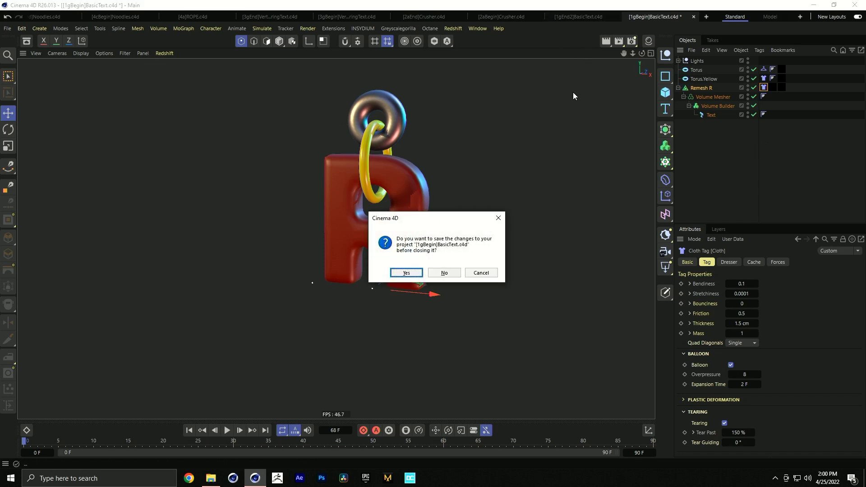
pyautogui.click(449, 272)
pyautogui.hotkey('ctrl', 'F4')
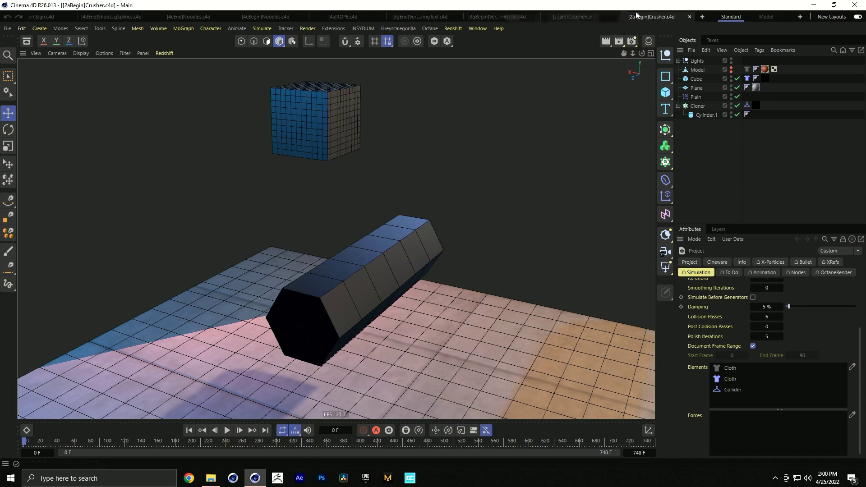
pyautogui.hotkey('ctrl', 'F4')
pyautogui.hotkey('ctrl', 'F4')
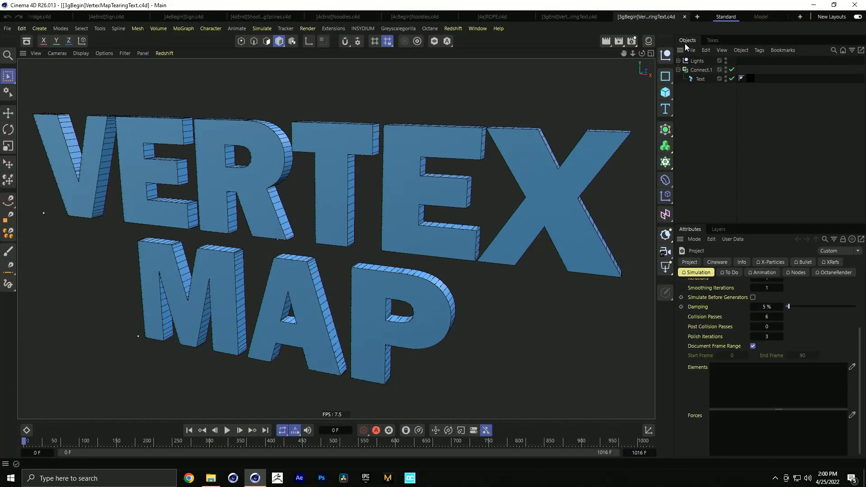
# Set the Text object's Depth to 0 cm and its Caps Type to Delaunay with 100% Density.
pyautogui.click(690, 77)
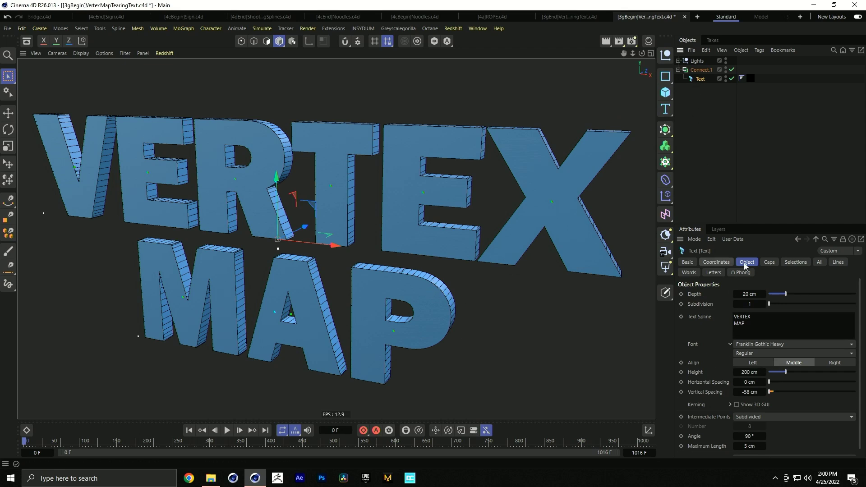
pyautogui.moveTo(783, 295); pyautogui.dragTo(714, 298)
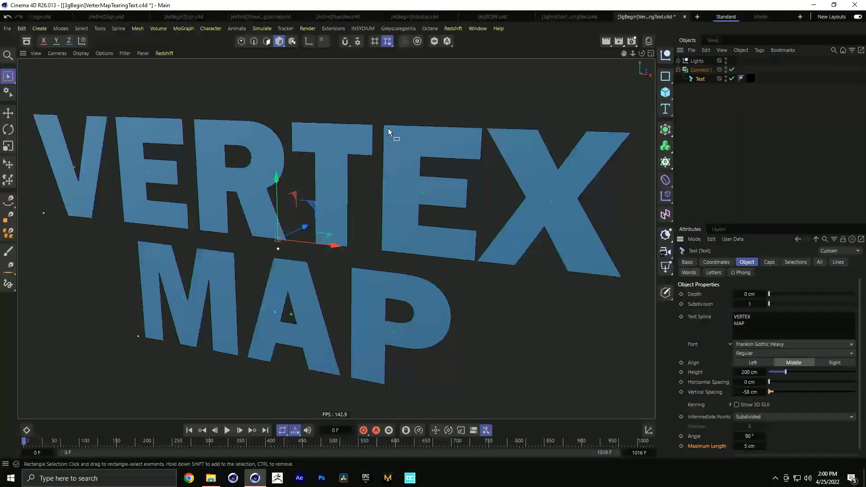
pyautogui.click(769, 262)
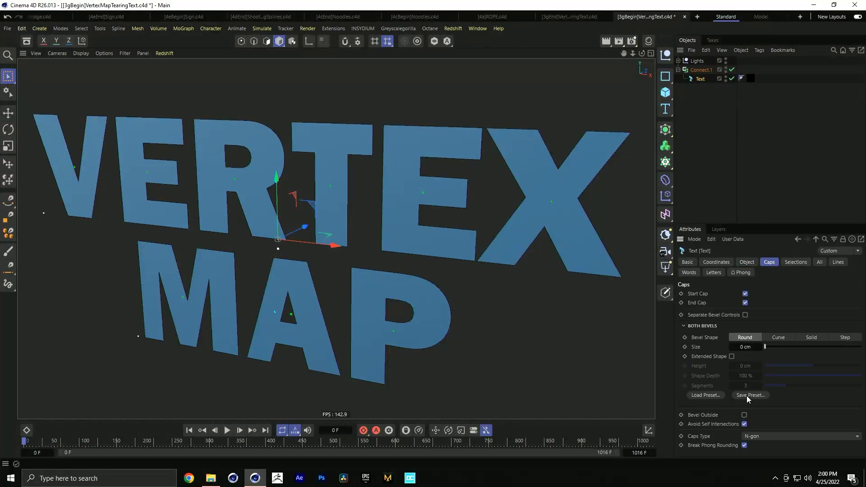
pyautogui.click(771, 435)
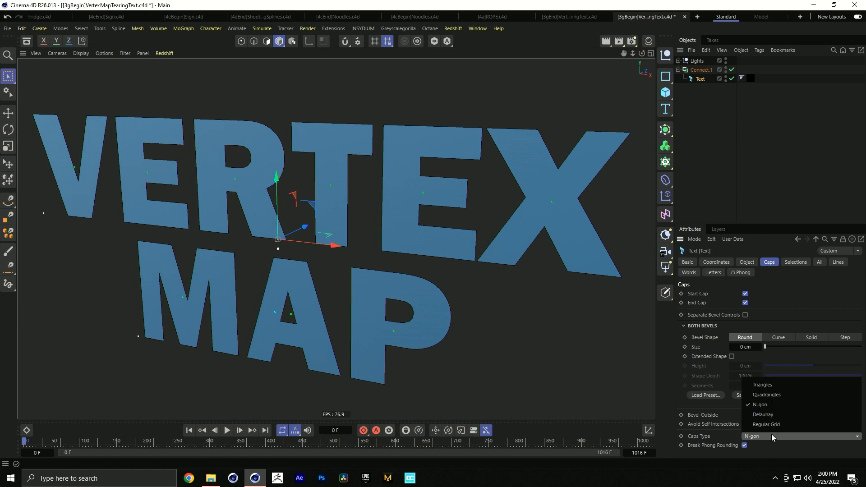
pyautogui.click(759, 414)
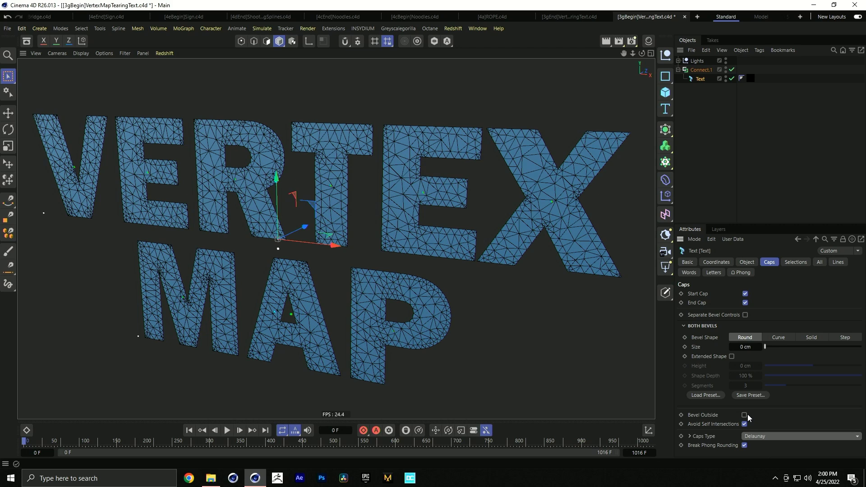
pyautogui.click(689, 436)
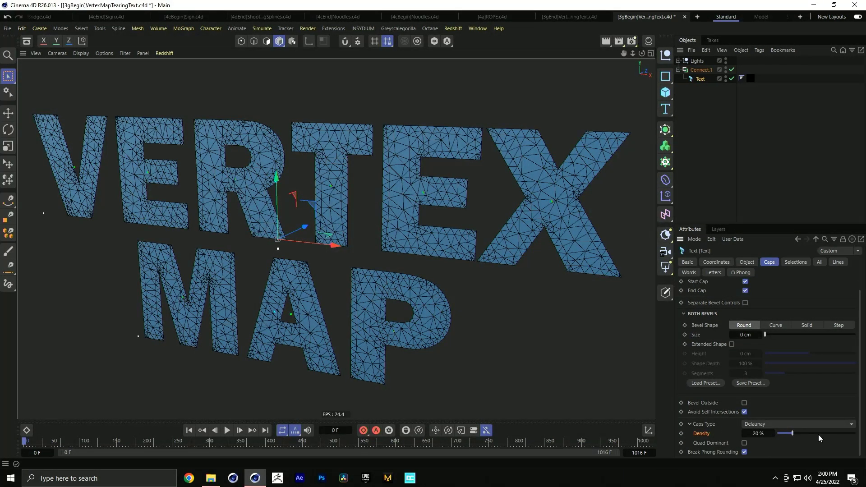
pyautogui.moveTo(799, 433); pyautogui.dragTo(854, 434)
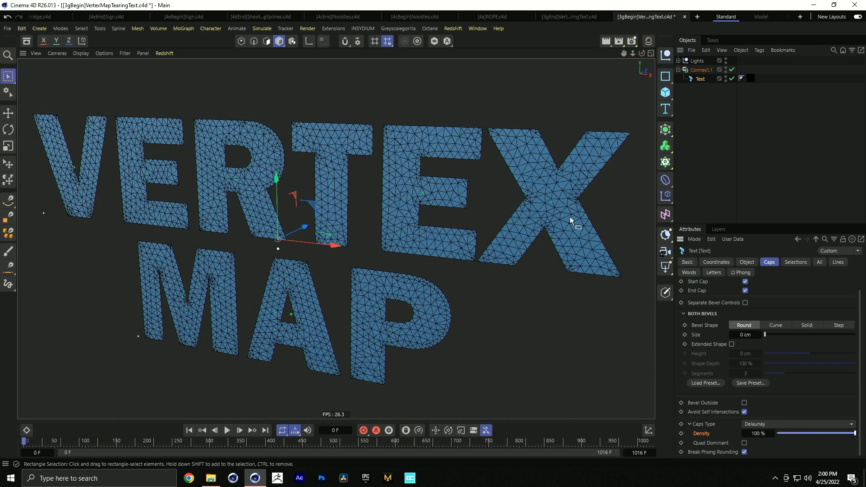
# Convert the Connect.1 object into an editable polygon mesh and clear its leftover selection tags and grouping.
pyautogui.click(702, 70)
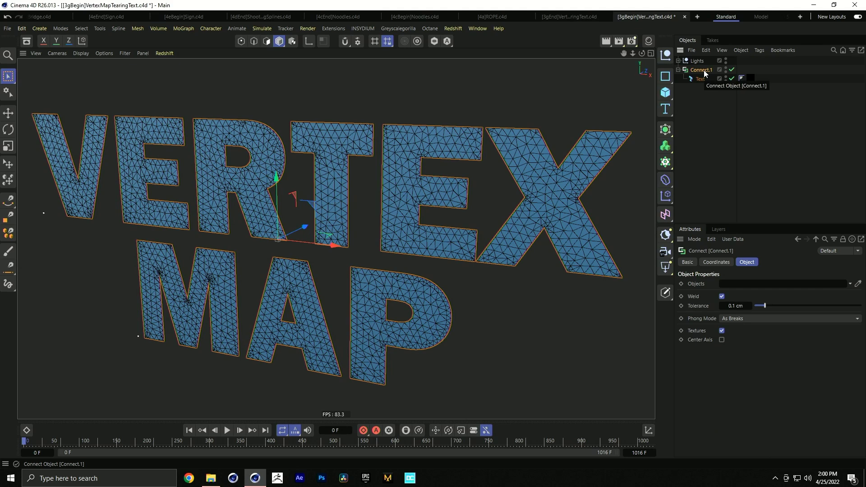
pyautogui.press('c')
pyautogui.click(678, 69)
pyautogui.click(767, 78)
pyautogui.keyDown('shift'); pyautogui.click(858, 79); pyautogui.keyUp('shift')
pyautogui.press('Delete')
pyautogui.click(691, 81)
pyautogui.click(697, 71)
pyautogui.hotkey('shift', 'g')
# Add a Cloth simulation tag to the Text mesh and fold its Balloon and Tearing settings.
pyautogui.rightClick(693, 71)
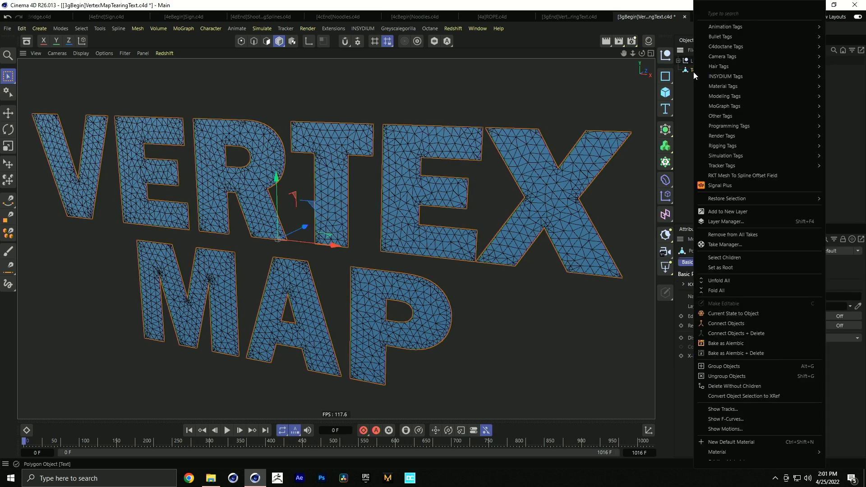
pyautogui.moveTo(729, 155)
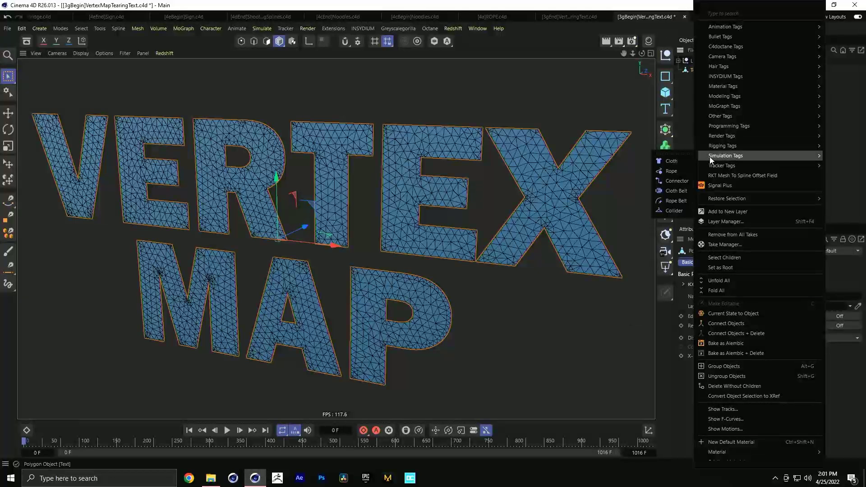
pyautogui.click(656, 158)
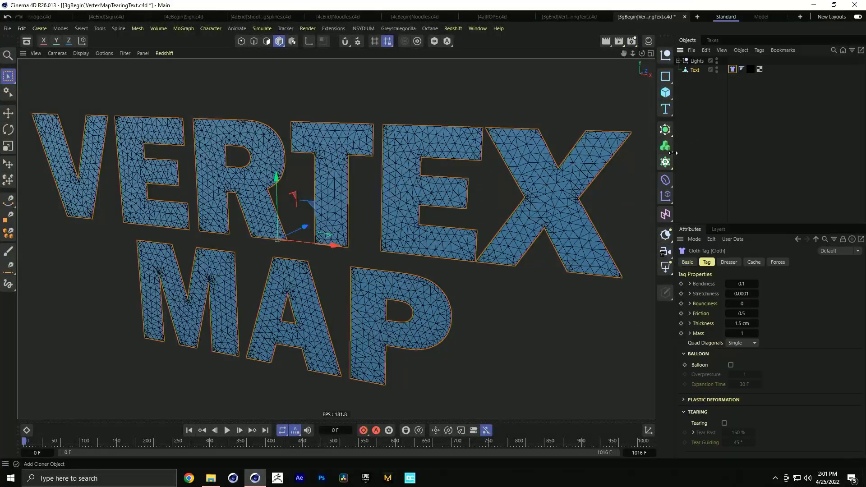
pyautogui.click(701, 354)
pyautogui.click(698, 378)
# Select the top-edge points of every letter in both text rows and set them as the Cloth tag's Fix Points.
pyautogui.click(727, 263)
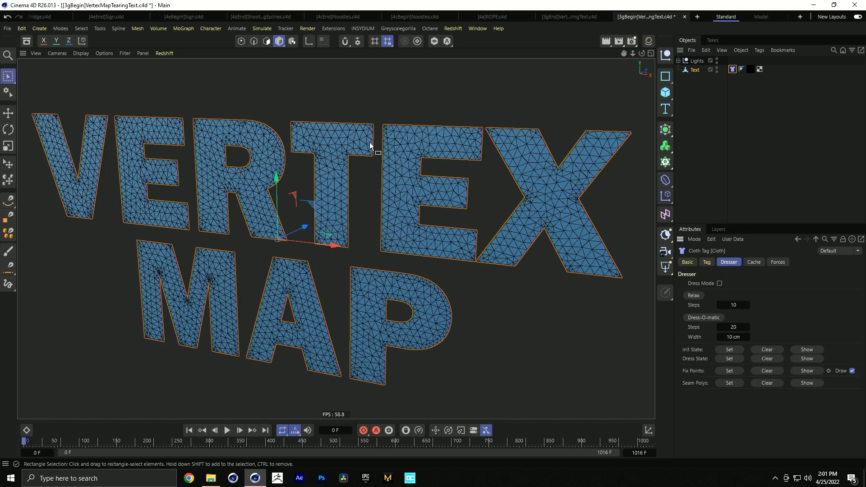
pyautogui.click(241, 41)
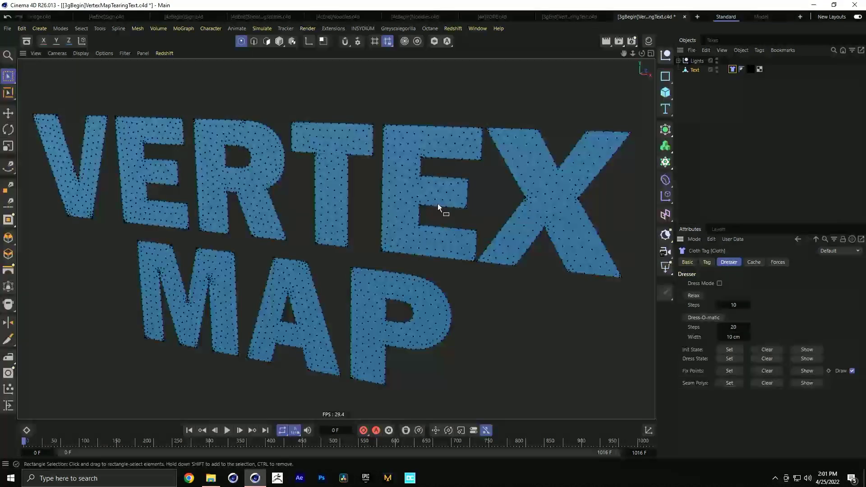
pyautogui.middleClick(437, 204)
pyautogui.middleClick(434, 252)
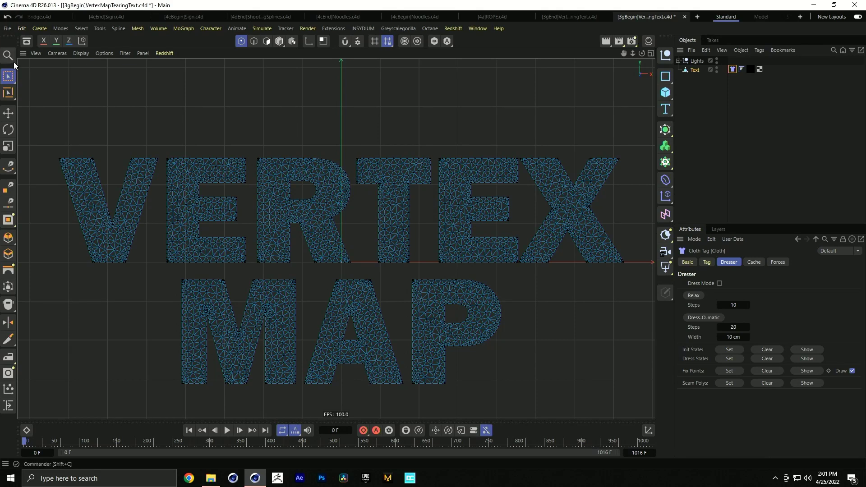
pyautogui.moveTo(52, 118); pyautogui.dragTo(699, 161)
pyautogui.moveTo(530, 267); pyautogui.dragTo(131, 280)
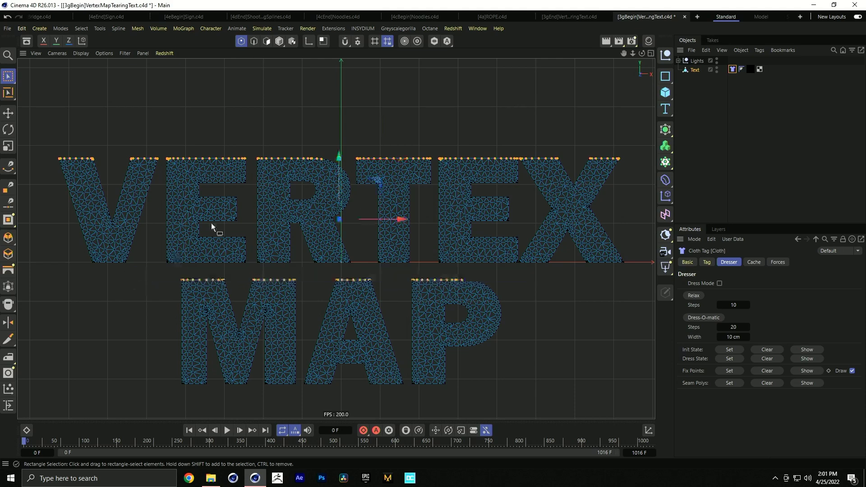
pyautogui.middleClick(210, 223)
pyautogui.middleClick(211, 165)
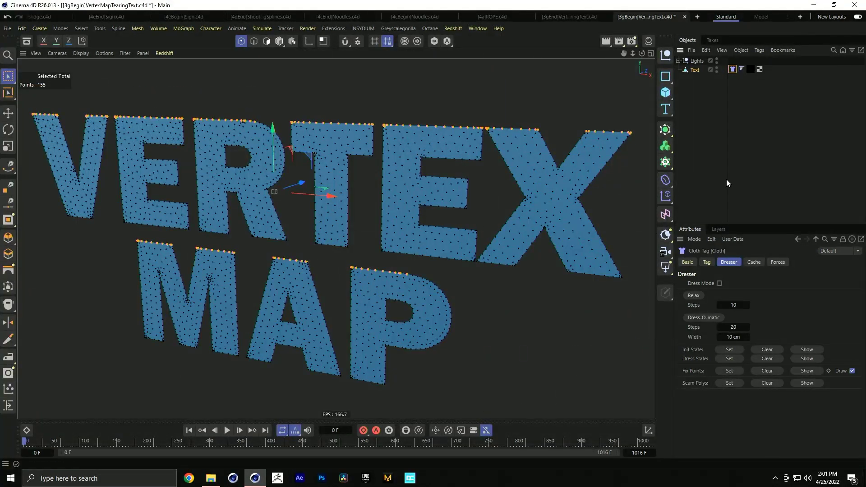
pyautogui.click(727, 371)
# Return to polygon mode, play the hanging text's cloth simulation, and restart it from the first frame.
pyautogui.click(279, 42)
pyautogui.click(228, 430)
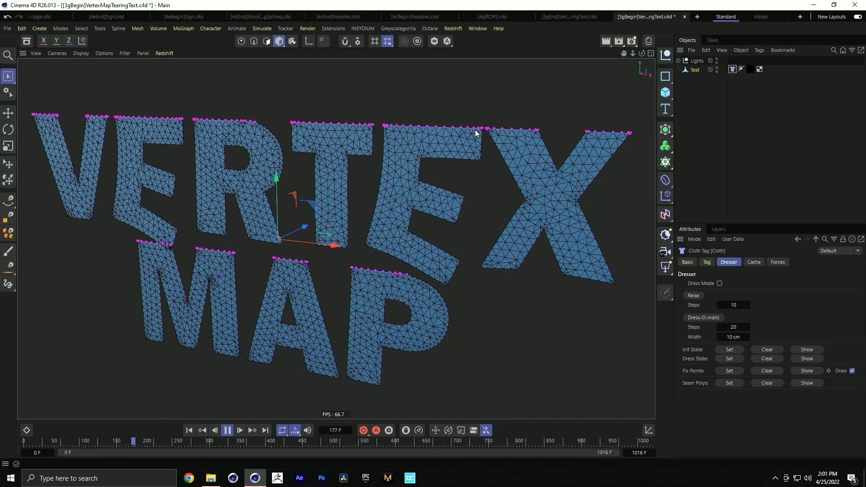
pyautogui.click(227, 430)
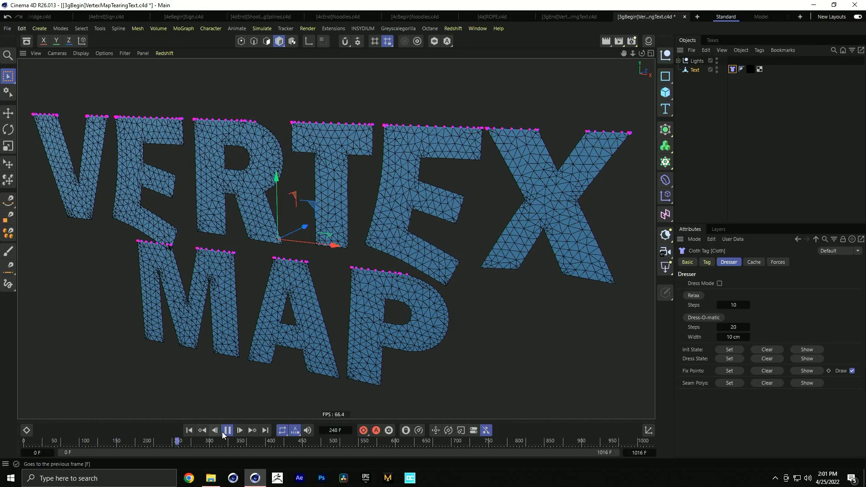
pyautogui.click(189, 430)
pyautogui.click(226, 431)
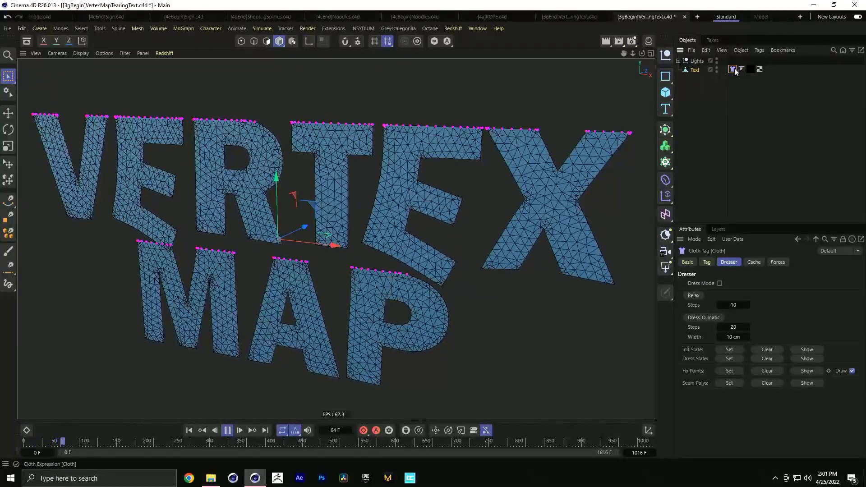
# Enable Tearing on the Text mesh's Cloth tag and set Tear Past to 120%.
pyautogui.click(706, 262)
pyautogui.click(697, 378)
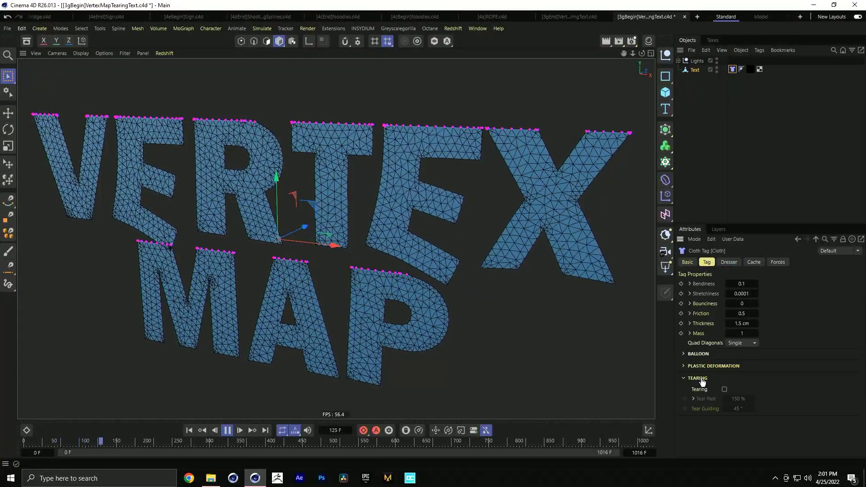
pyautogui.click(724, 389)
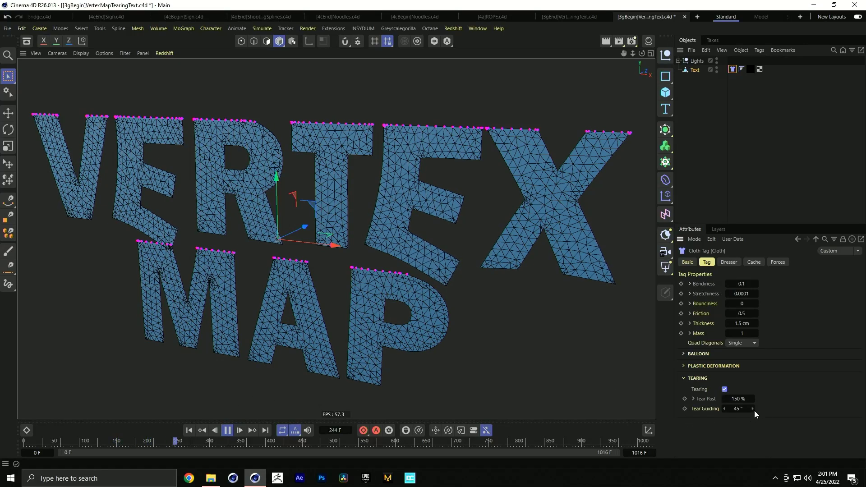
pyautogui.doubleClick(740, 399)
pyautogui.write('120')
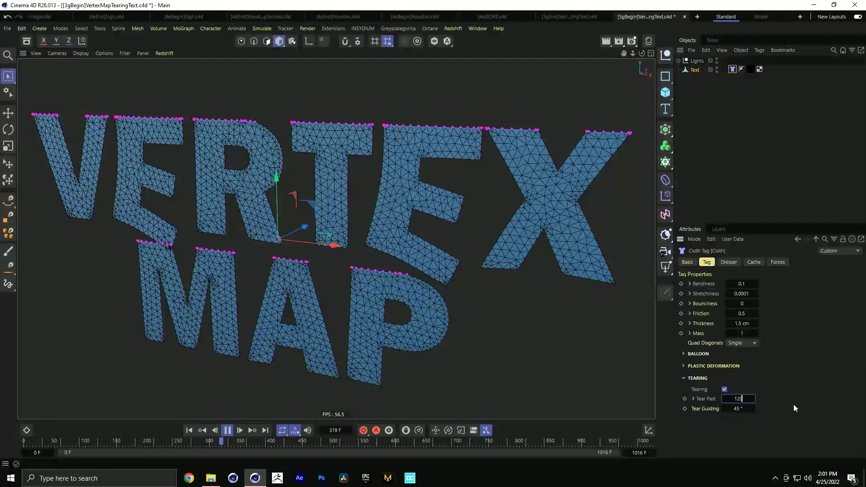
pyautogui.press('Return')
# Replay the cloth simulation from the first frame to check the tearing, stop it, and rewind to the start.
pyautogui.click(188, 431)
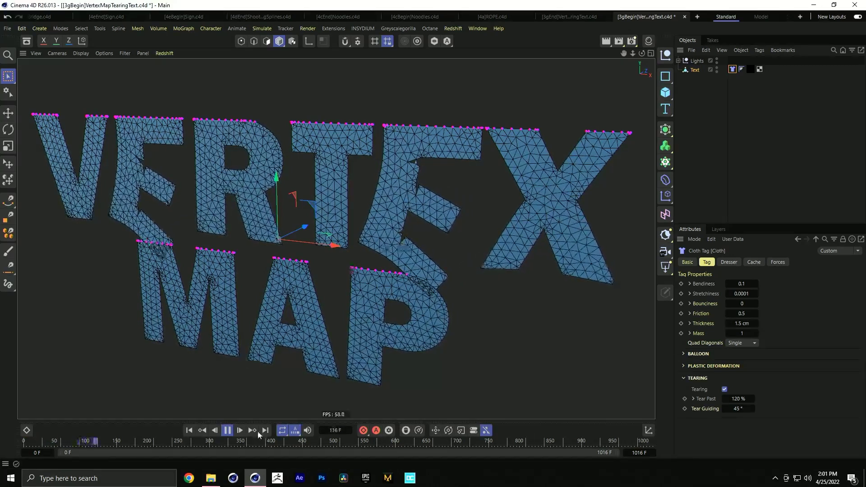
pyautogui.click(226, 432)
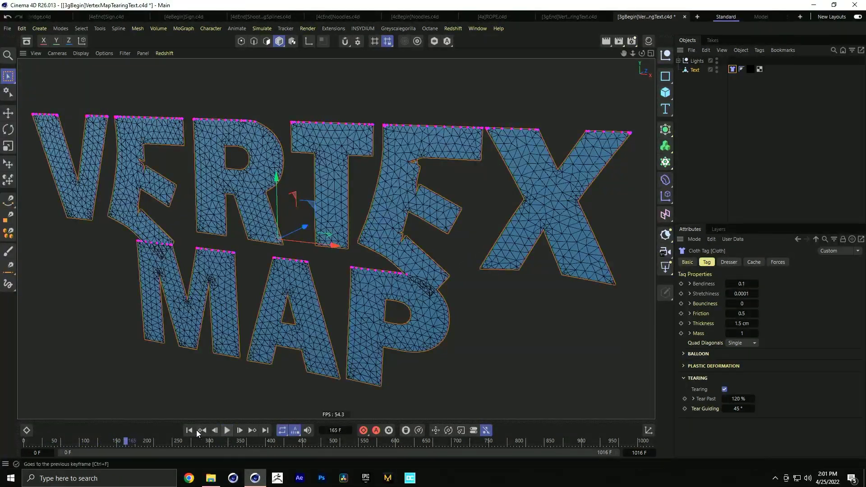
pyautogui.click(188, 431)
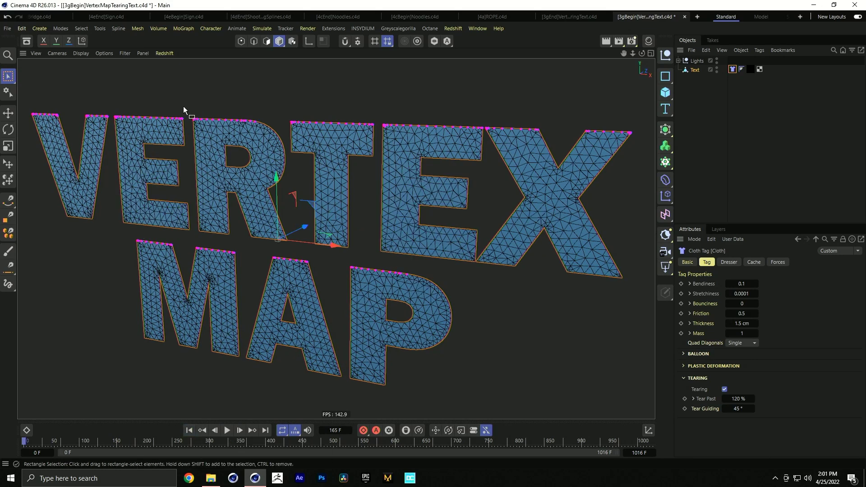
# Switch to point mode and create a vertex map on the Text mesh by setting the vertex weight to 0%.
pyautogui.click(241, 41)
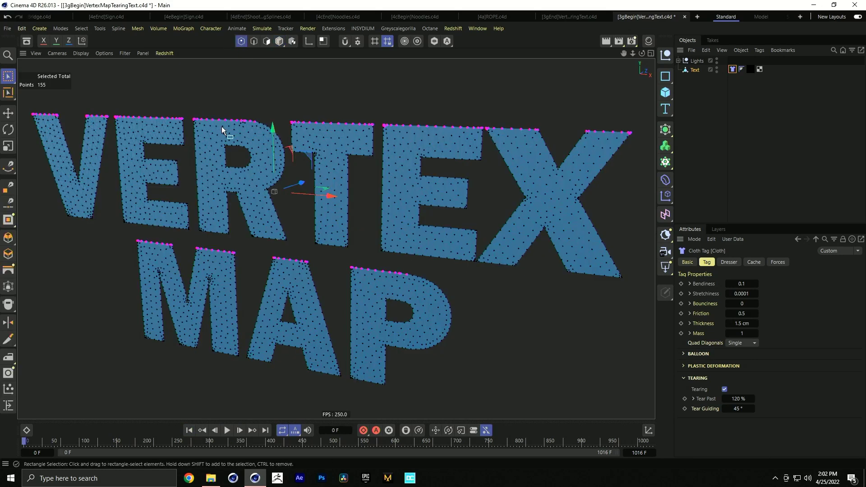
pyautogui.click(80, 29)
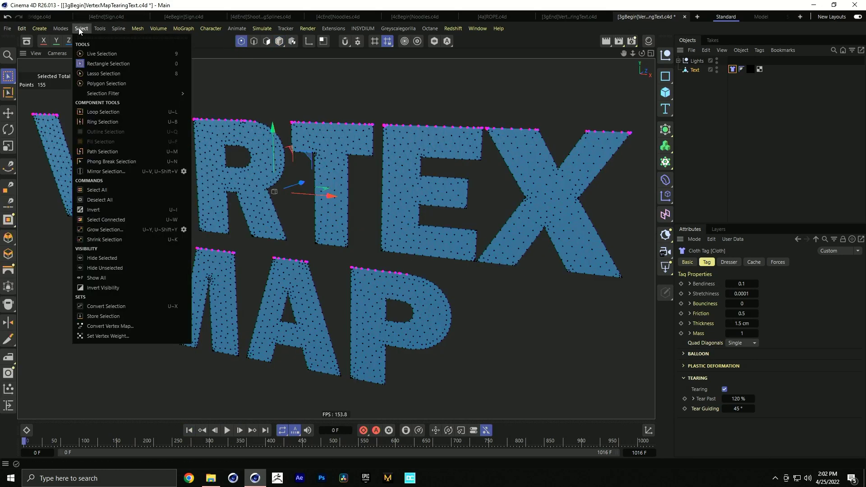
pyautogui.click(114, 336)
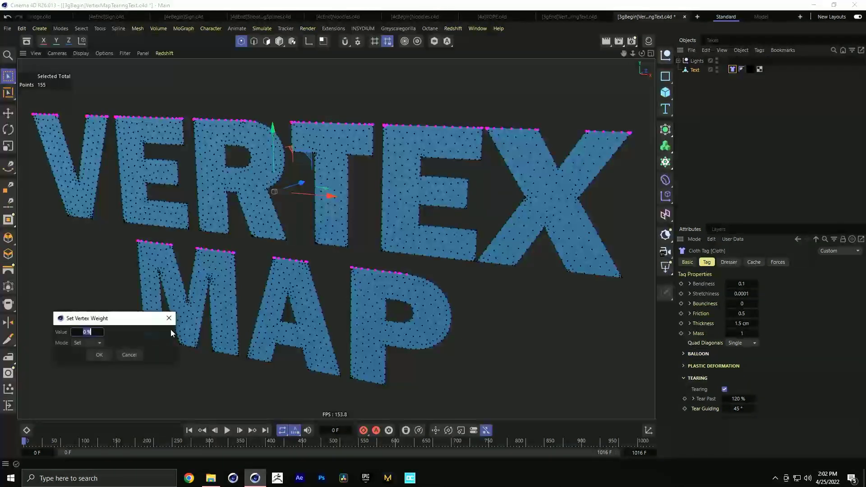
pyautogui.click(99, 354)
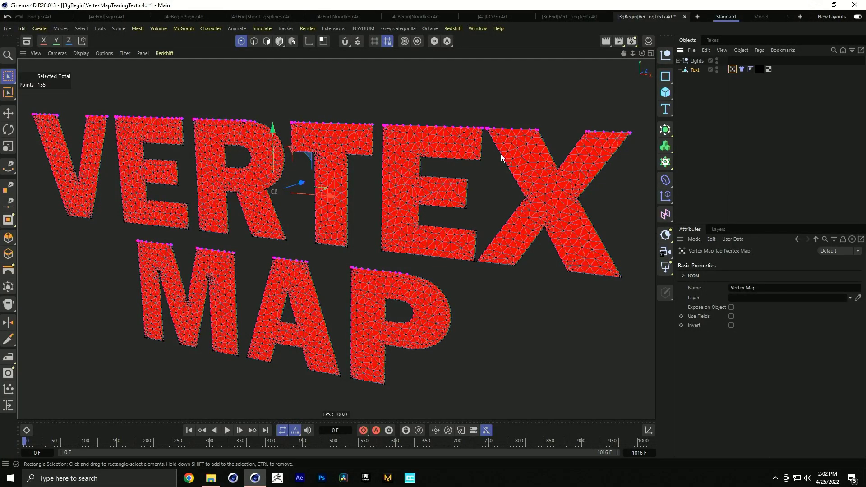
# Turn on Use Fields for the vertex map and replace its Freeze layer with a Spherical Field.
pyautogui.click(702, 315)
pyautogui.click(730, 316)
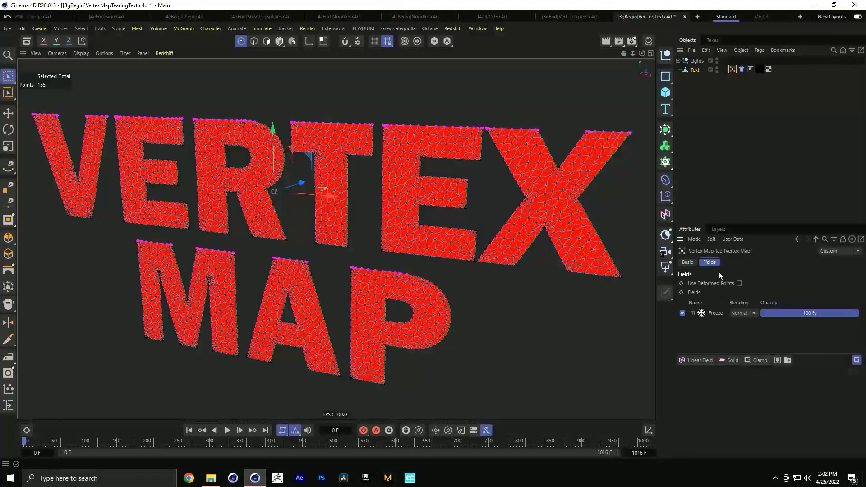
pyautogui.click(716, 313)
pyautogui.press('Delete')
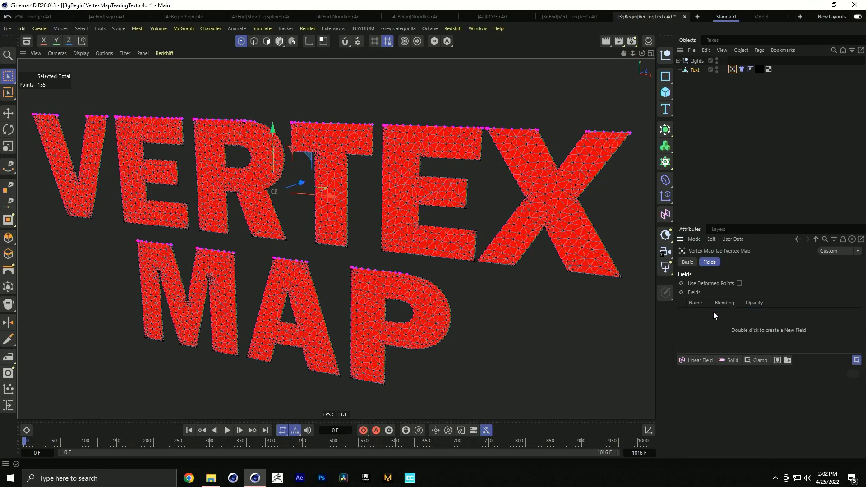
pyautogui.moveTo(697, 357); pyautogui.dragTo(743, 386)
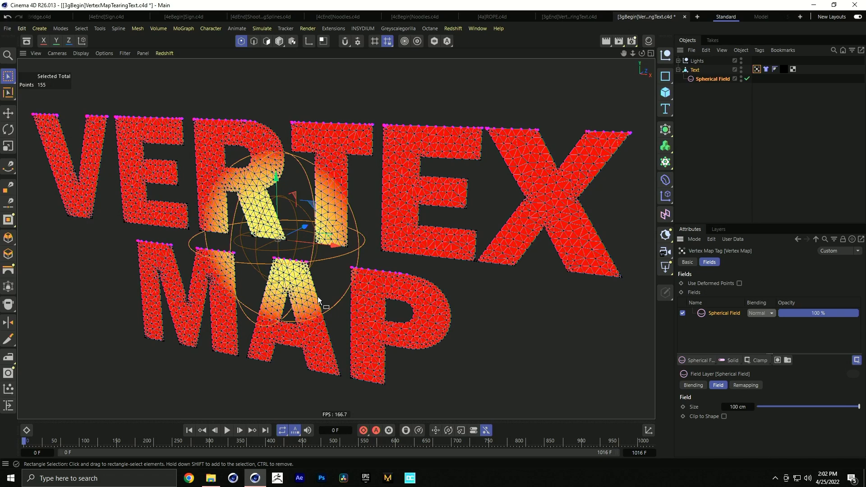
# Scale the Spherical Field down to about 9.8 cm and move it to about -351 cm in X, below the V.
pyautogui.press('t')
pyautogui.moveTo(430, 209); pyautogui.dragTo(150, 330)
pyautogui.press('e')
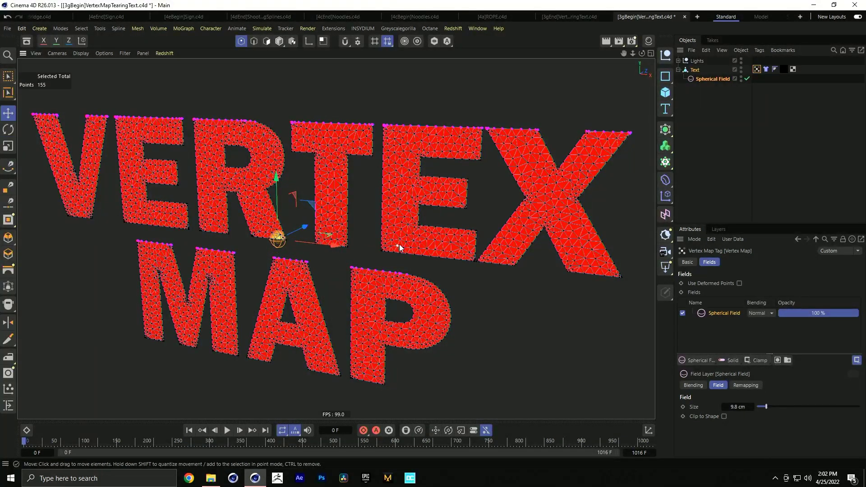
pyautogui.moveTo(340, 246); pyautogui.dragTo(102, 229)
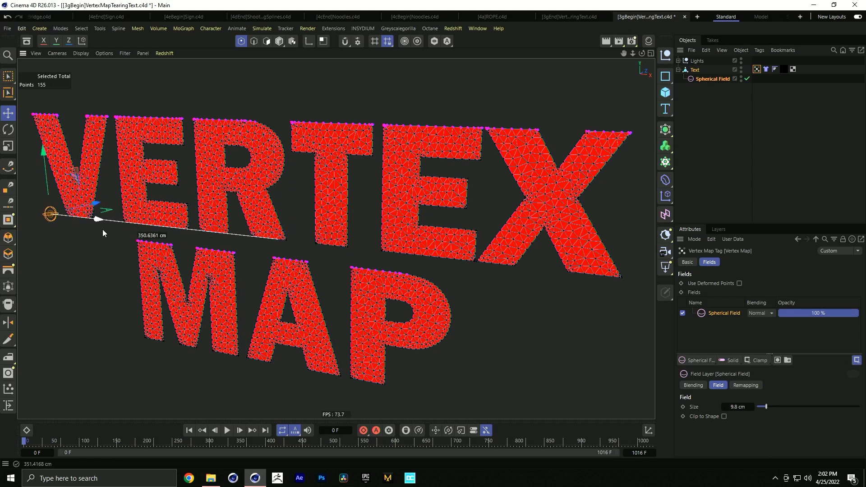
# Return to model mode and keyframe the Spherical Field's X, Y and Z position at frame 0.
pyautogui.click(280, 42)
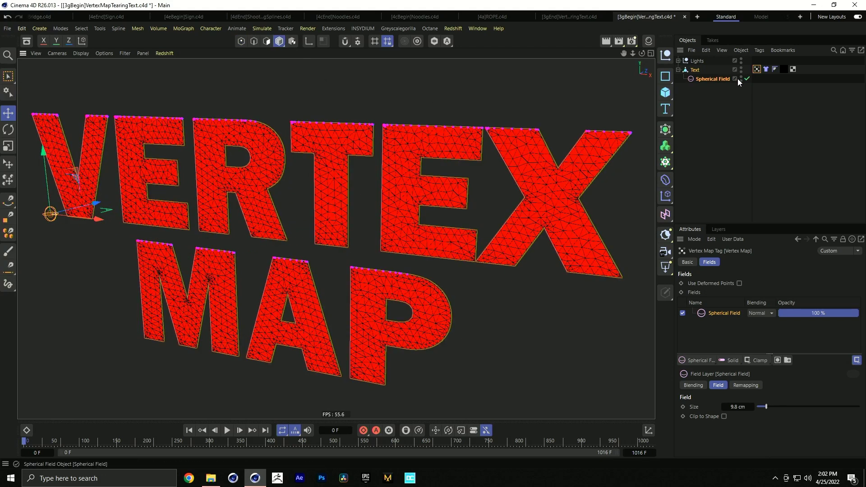
pyautogui.click(706, 83)
pyautogui.click(716, 262)
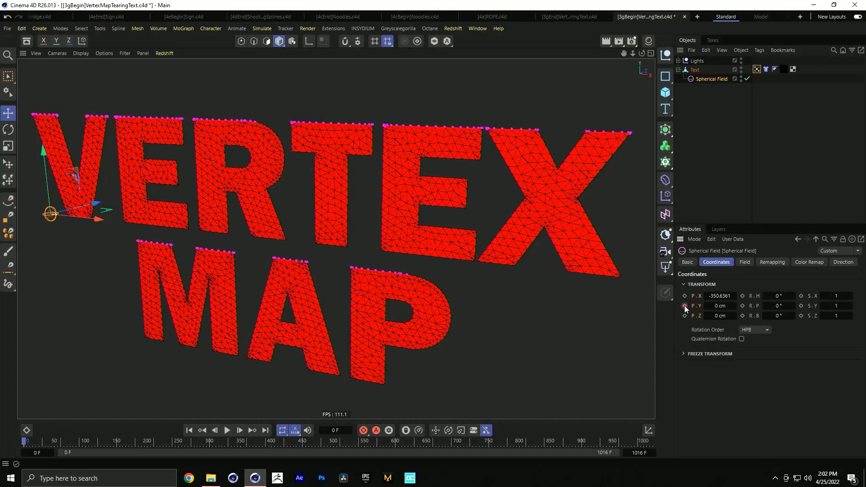
# Advance to frame 72, move the Spherical Field past the X to about 380 cm in X, and keyframe its position.
pyautogui.click(237, 432)
pyautogui.click(227, 431)
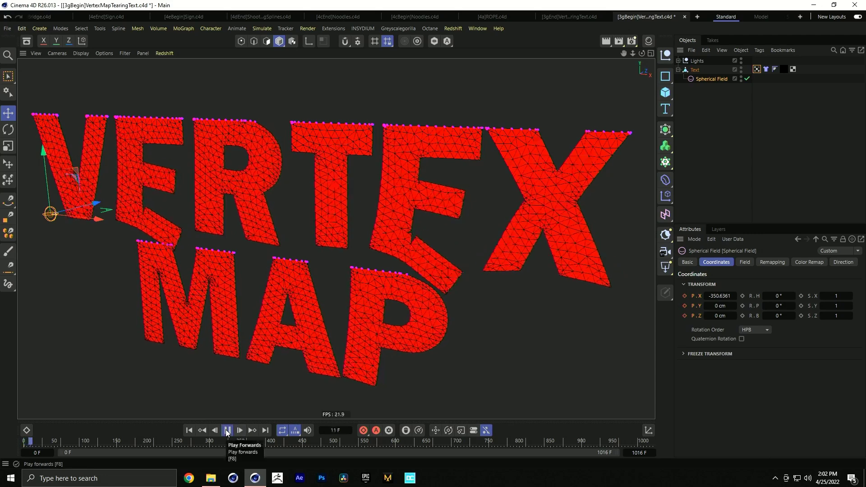
pyautogui.click(227, 431)
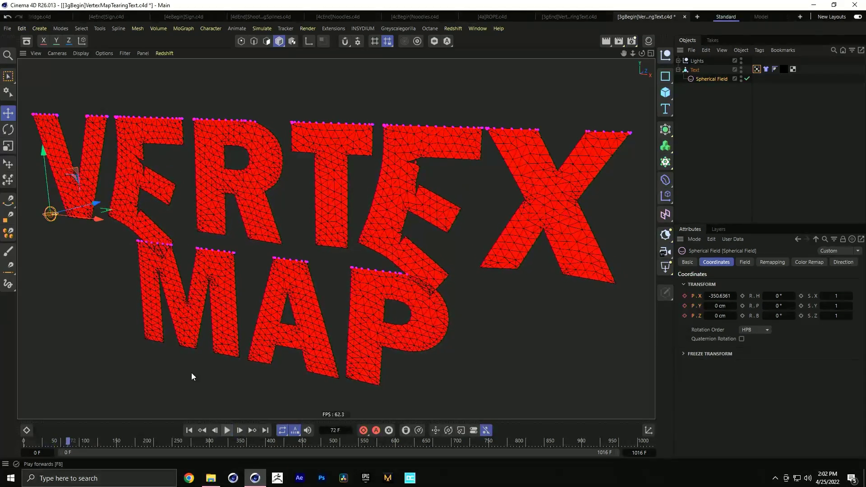
pyautogui.moveTo(100, 224); pyautogui.dragTo(645, 281)
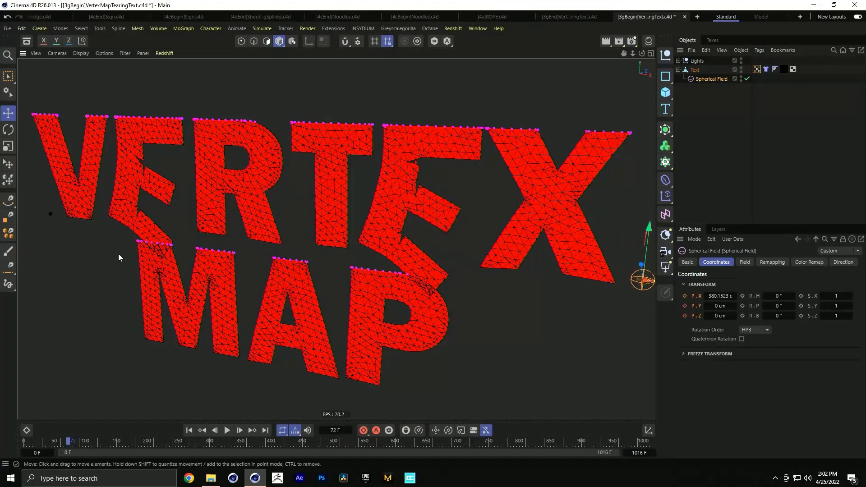
pyautogui.click(684, 306)
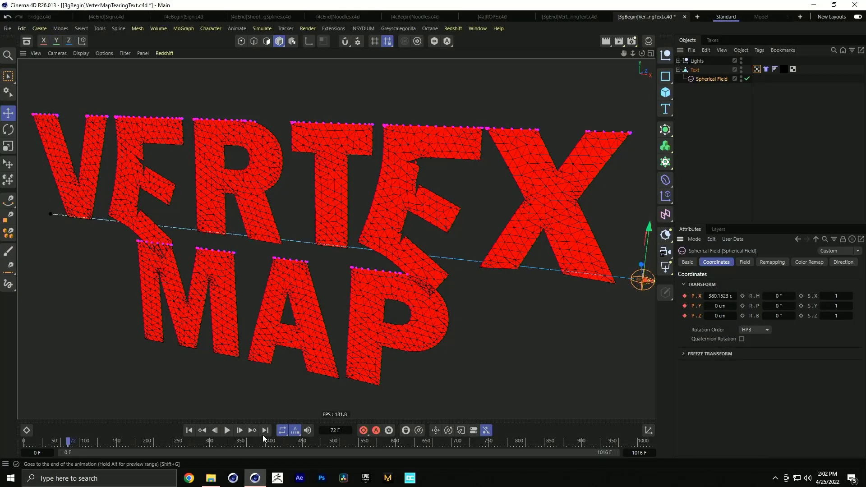
# Advance to frame 91, move the Spherical Field below the P to about X 161 cm, Y -161 cm, and keyframe its position.
pyautogui.click(226, 430)
pyautogui.click(226, 430)
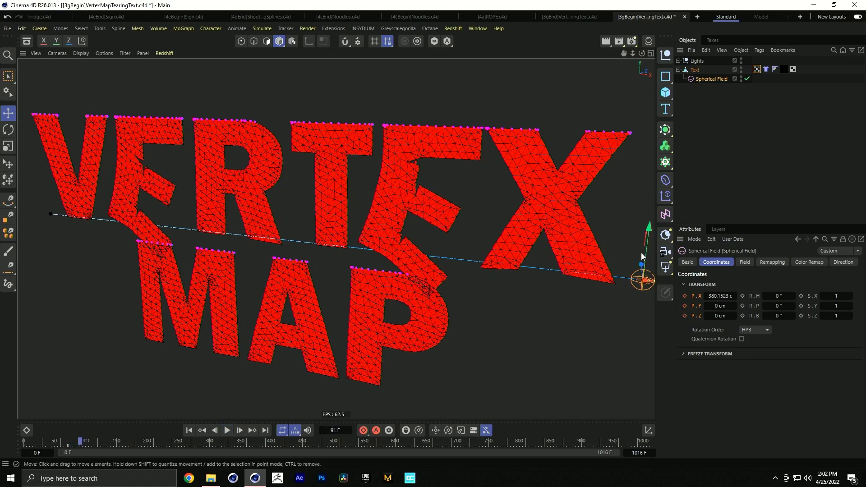
pyautogui.keyDown('alt'); pyautogui.moveTo(609, 272); pyautogui.dragTo(570, 273, button='middle'); pyautogui.keyUp('alt')
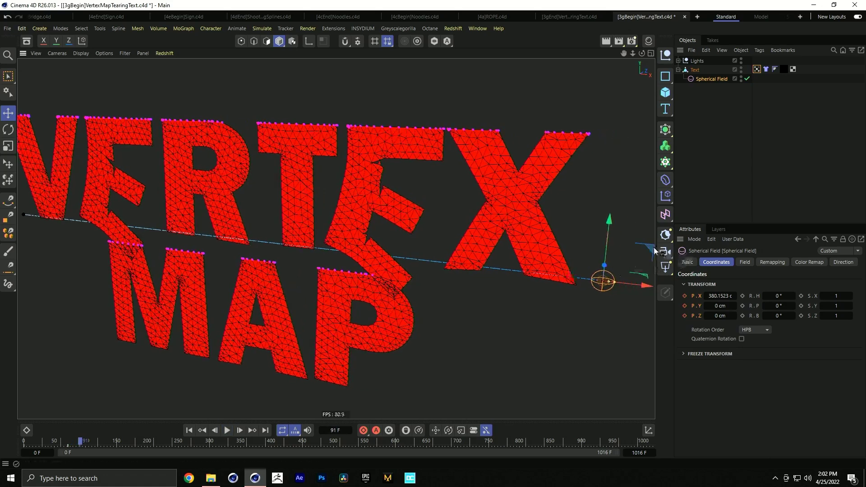
pyautogui.moveTo(642, 254); pyautogui.dragTo(416, 368)
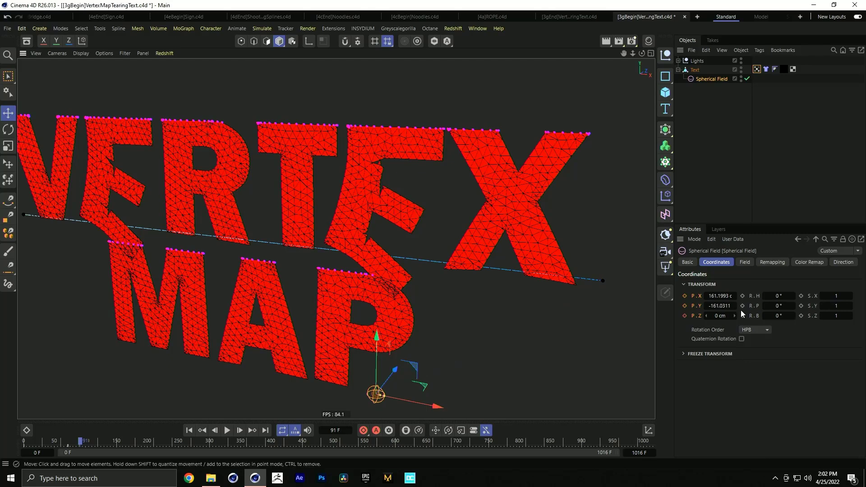
# Advance to frame 144, move the Spherical Field below the M to about -262 cm in X, and keyframe its position.
pyautogui.click(228, 430)
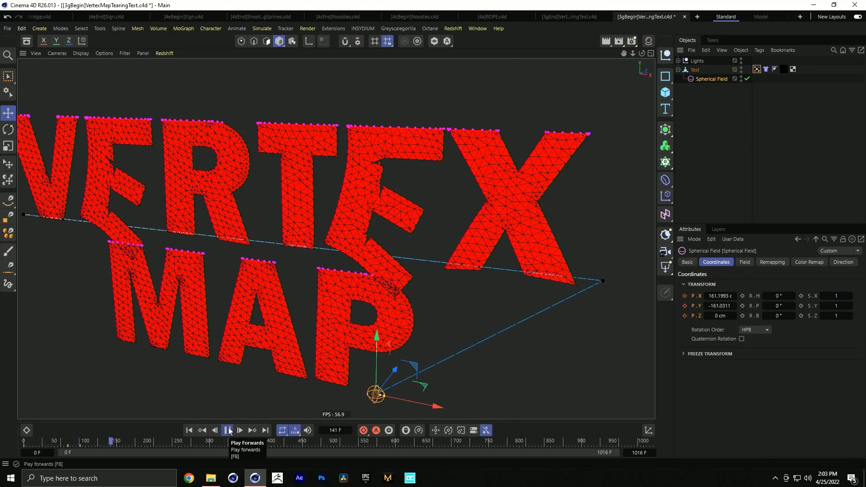
pyautogui.click(228, 430)
pyautogui.moveTo(439, 410); pyautogui.dragTo(127, 378)
pyautogui.click(684, 306)
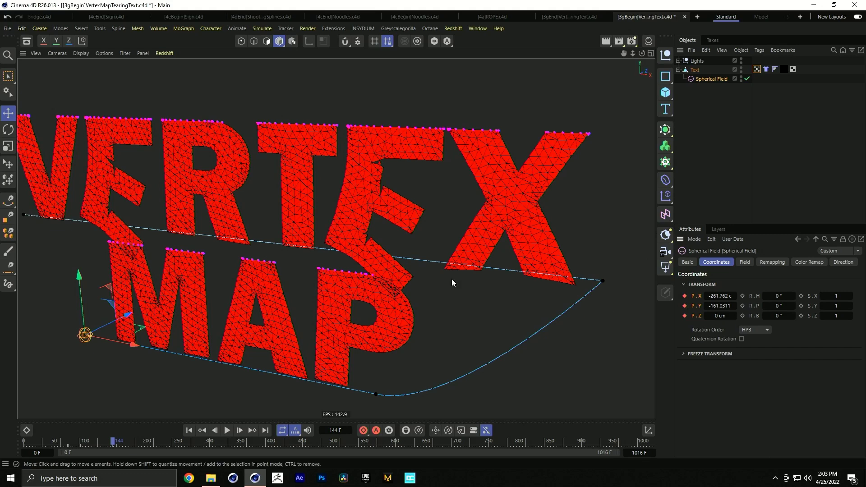
# Play the Spherical Field's animated path from the first frame, then rewind to the start.
pyautogui.click(189, 430)
pyautogui.click(227, 430)
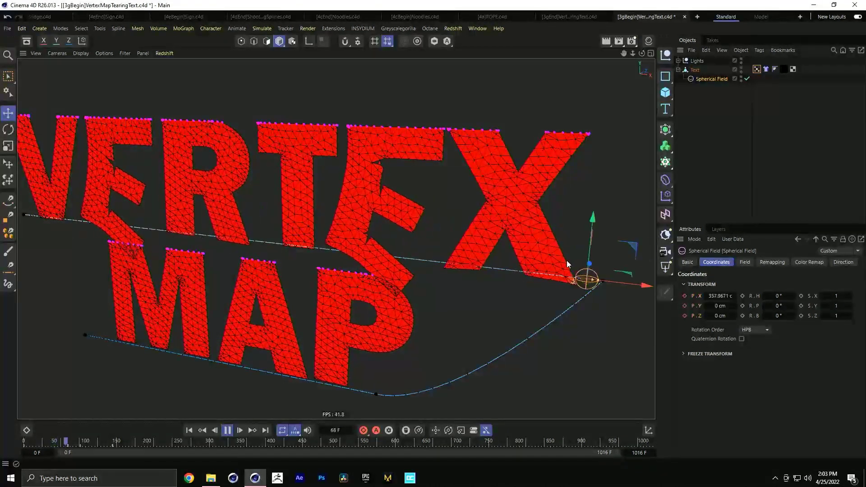
pyautogui.click(191, 426)
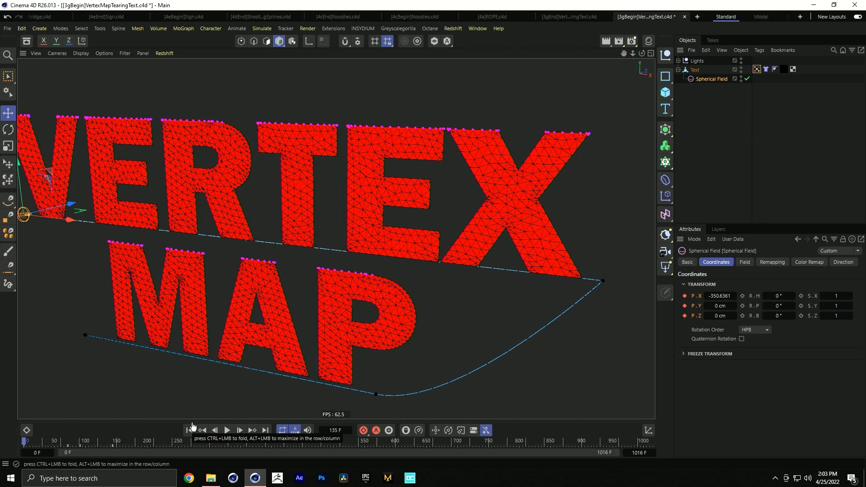
# Add a Freeze layer above the Spherical Field in the vertex map's fields, with Grow mode and Add blending.
pyautogui.click(759, 71)
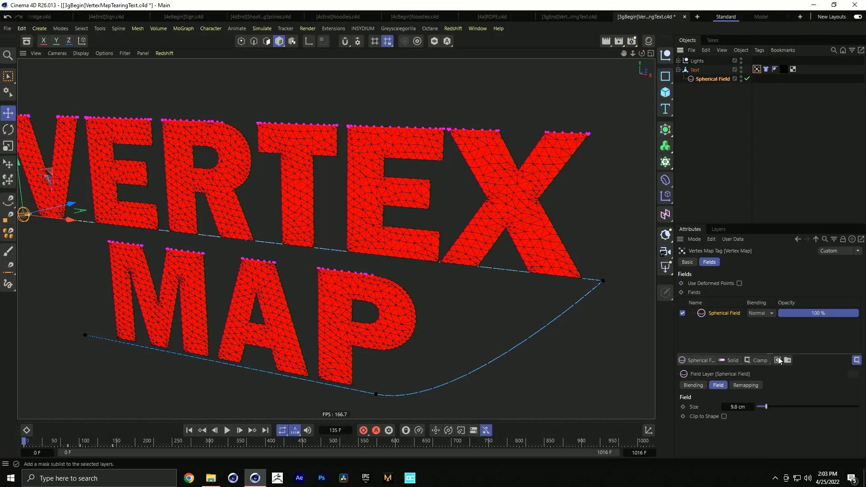
pyautogui.click(760, 361)
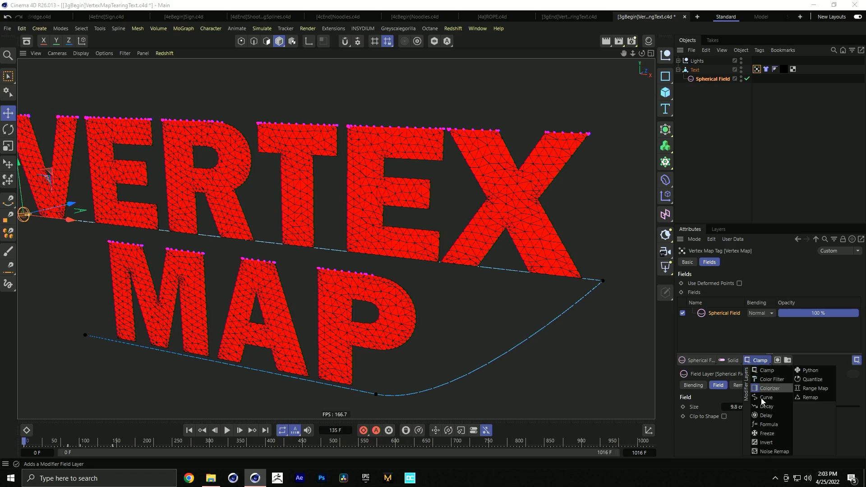
pyautogui.click(764, 432)
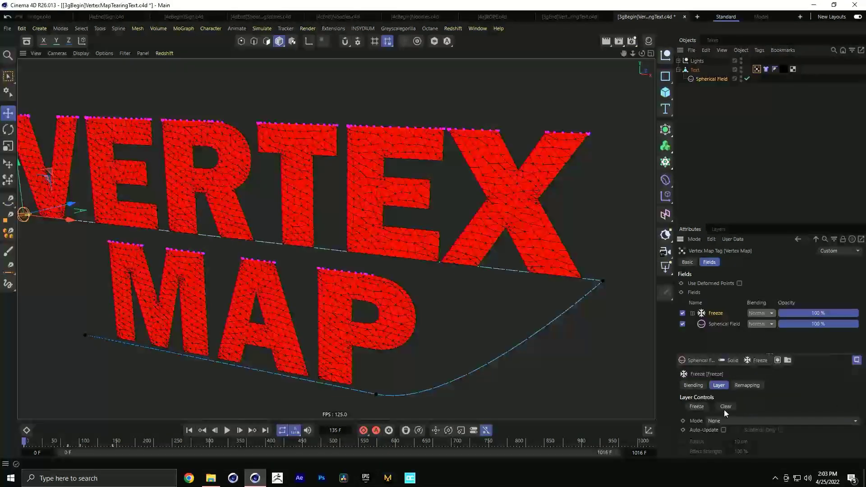
pyautogui.click(710, 421)
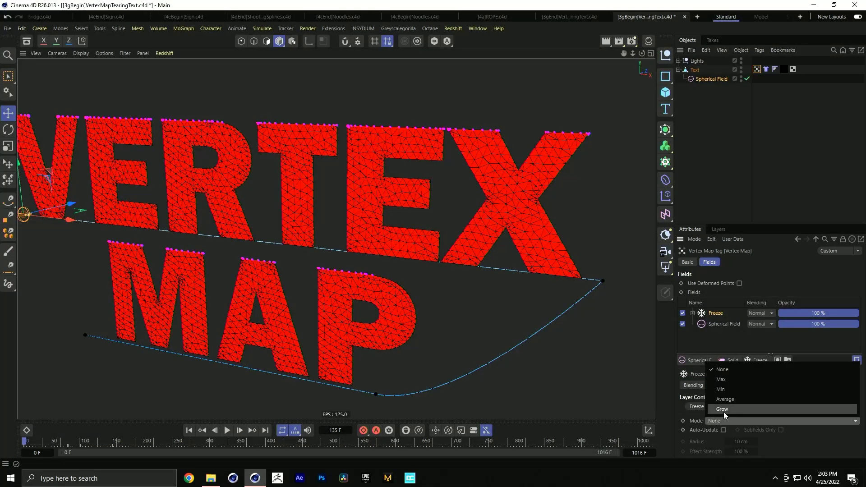
pyautogui.click(723, 412)
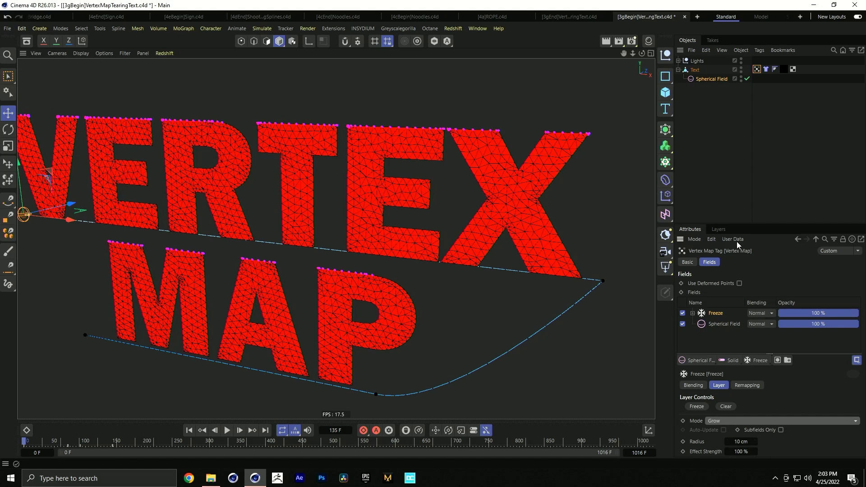
pyautogui.moveTo(734, 222); pyautogui.dragTo(734, 202)
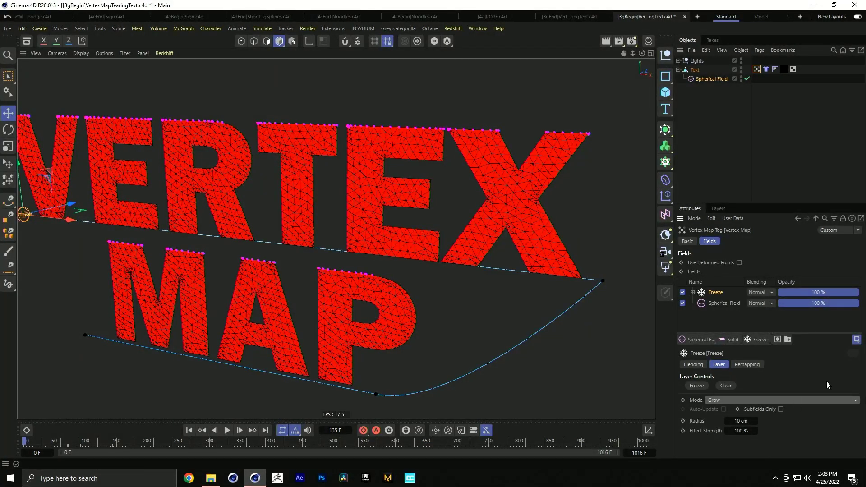
pyautogui.click(758, 292)
pyautogui.click(773, 388)
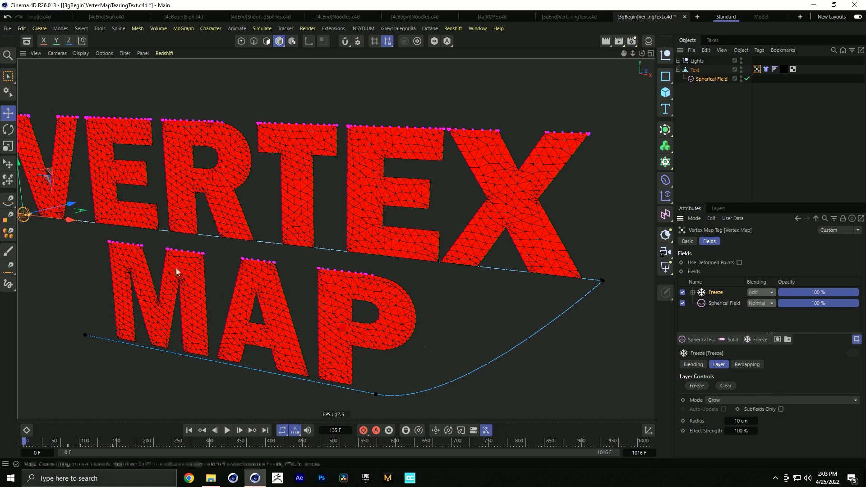
# Play the animation and set the Freeze layer's effect strength to 50%.
pyautogui.click(228, 431)
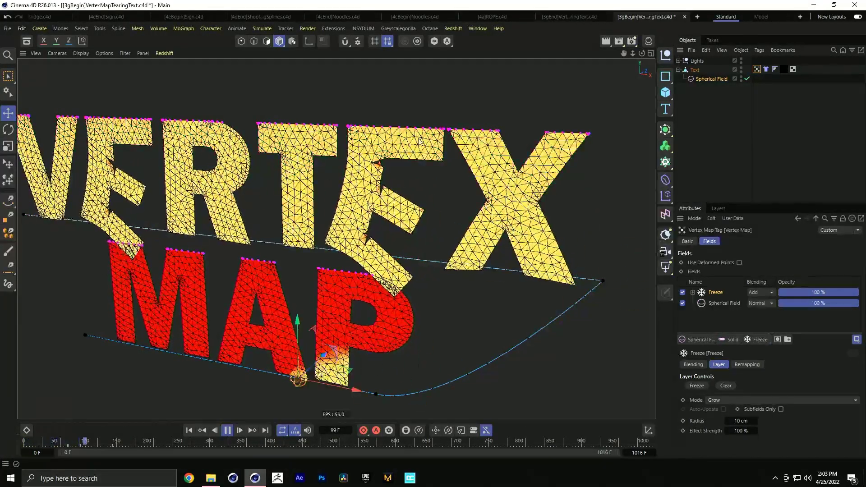
pyautogui.click(742, 431)
pyautogui.write('50')
pyautogui.press('Return')
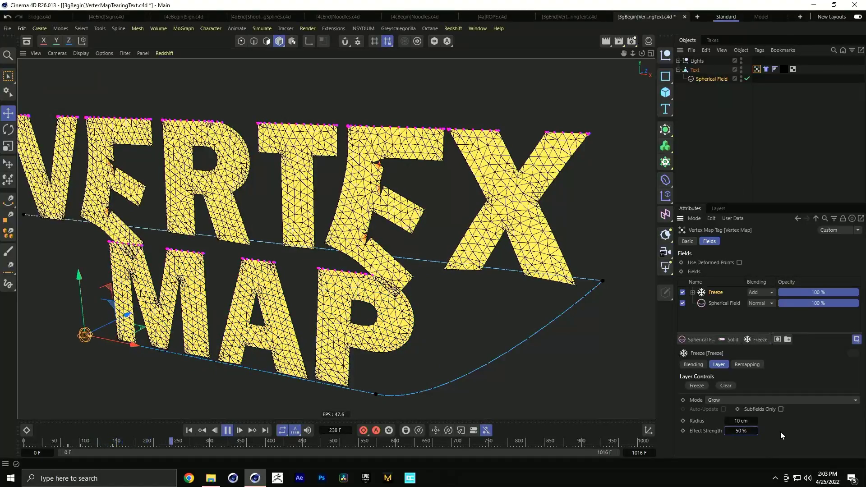
# Replay the vertex map's growth from the first frame, then stop and rewind to the start.
pyautogui.click(226, 431)
pyautogui.click(190, 431)
pyautogui.click(225, 431)
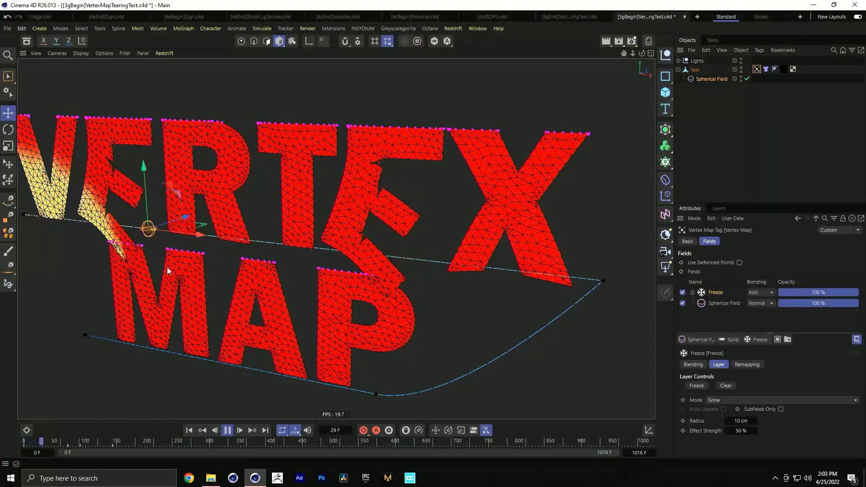
pyautogui.click(227, 429)
pyautogui.click(189, 429)
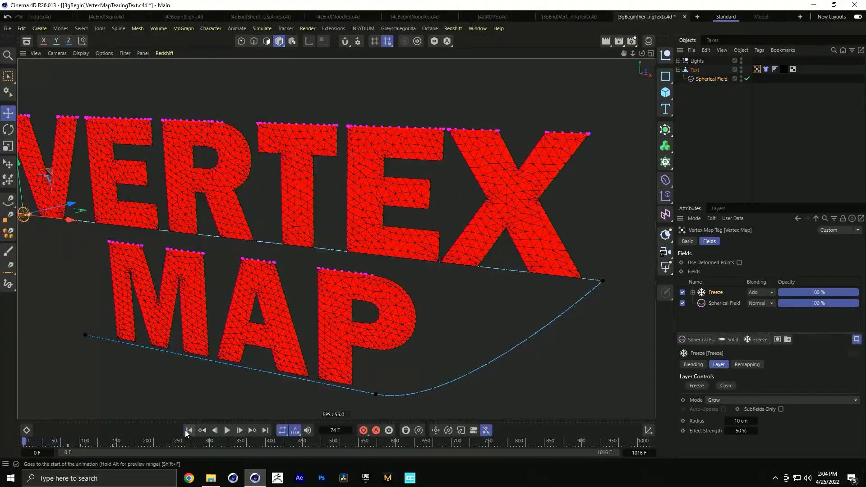
# Assign the text's vertex map as the Tear Past map in the Cloth tag's tearing settings.
pyautogui.click(765, 69)
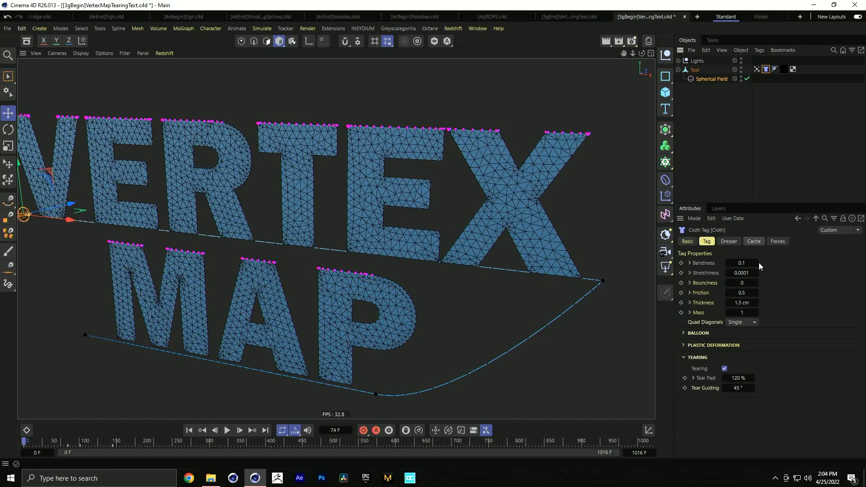
pyautogui.click(693, 378)
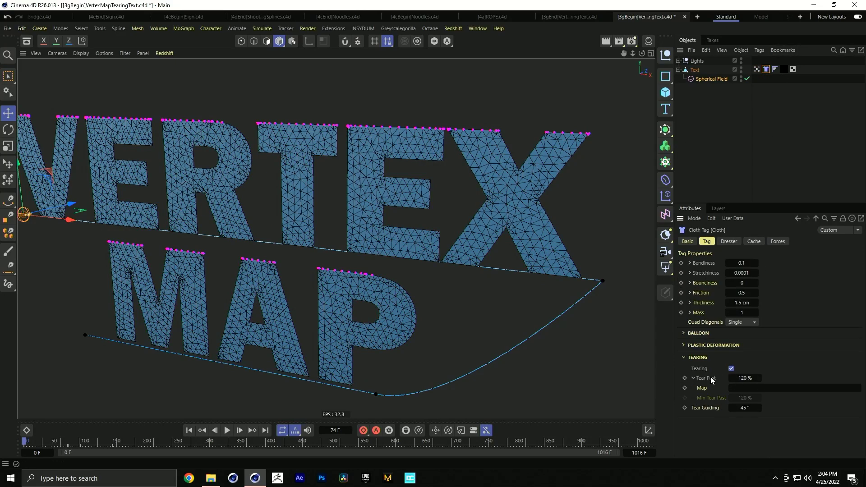
pyautogui.moveTo(756, 68); pyautogui.dragTo(767, 388)
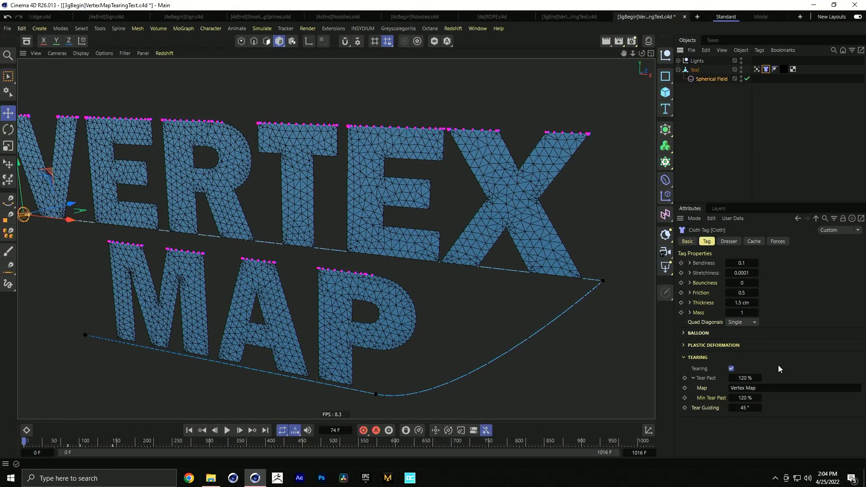
# Examine the map slots available for the Cloth tag's mass, thickness, friction, bounciness, stretchiness and bendiness, and collapse them again.
pyautogui.click(689, 312)
pyautogui.click(689, 302)
pyautogui.click(689, 293)
pyautogui.click(689, 283)
pyautogui.click(690, 273)
pyautogui.click(689, 265)
pyautogui.click(689, 265)
pyautogui.click(689, 272)
pyautogui.click(690, 283)
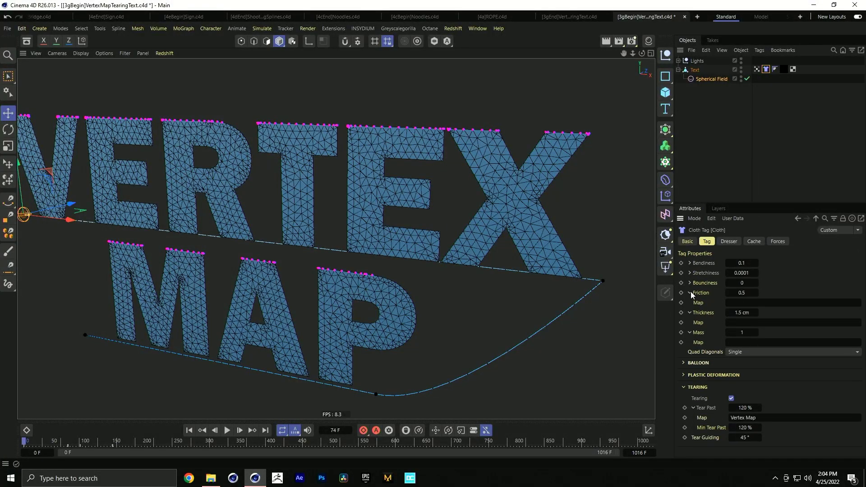
pyautogui.click(690, 293)
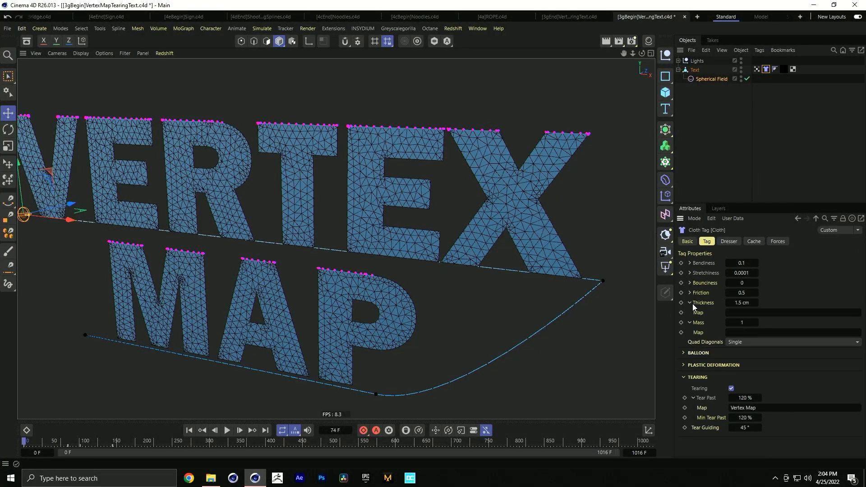
pyautogui.click(690, 302)
pyautogui.click(690, 312)
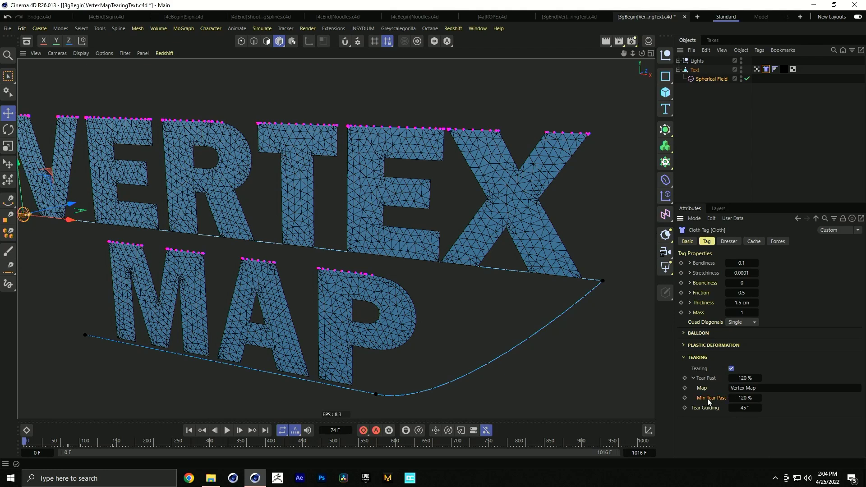
# Set the Cloth tag's Min Tear Past to 101%.
pyautogui.click(743, 398)
pyautogui.write('101')
pyautogui.press('Return')
# Play the tearing simulation, show the vertex map on the letters partway through, and rewind to the first frame.
pyautogui.click(227, 430)
pyautogui.click(226, 430)
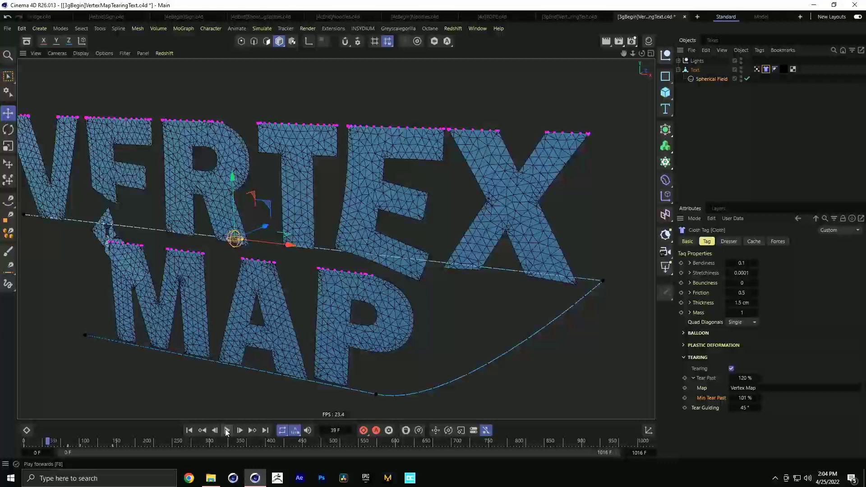
pyautogui.click(756, 69)
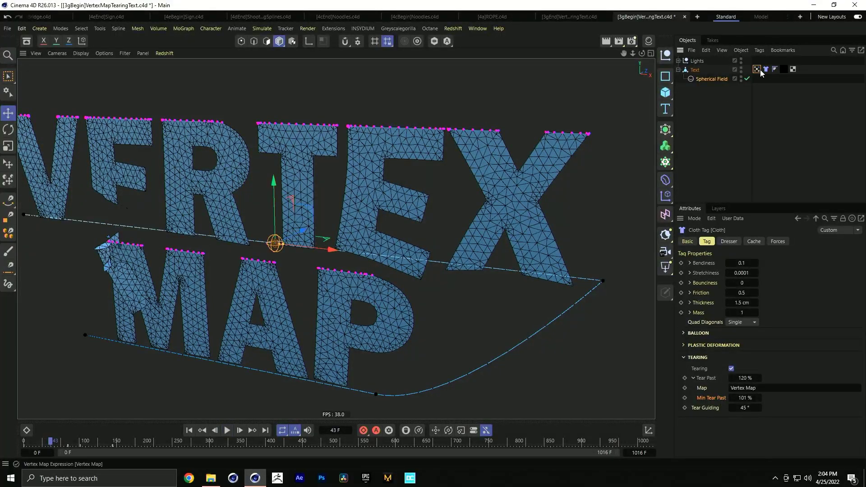
pyautogui.click(227, 430)
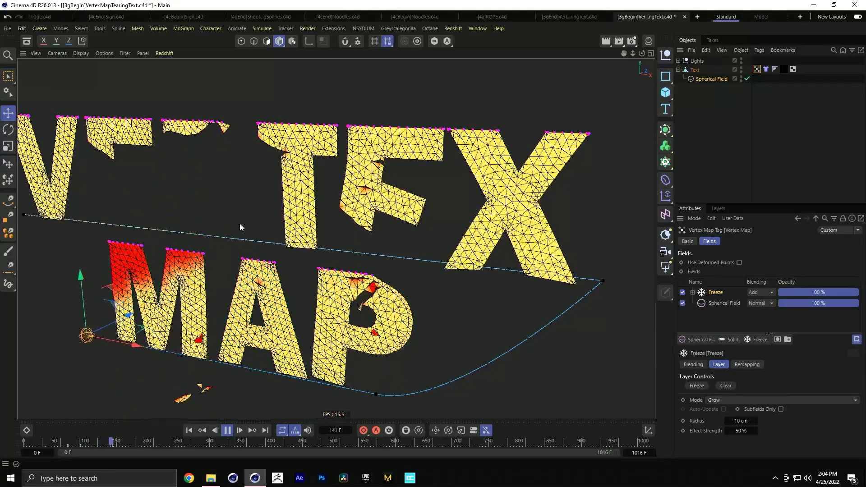
pyautogui.click(227, 430)
pyautogui.click(190, 431)
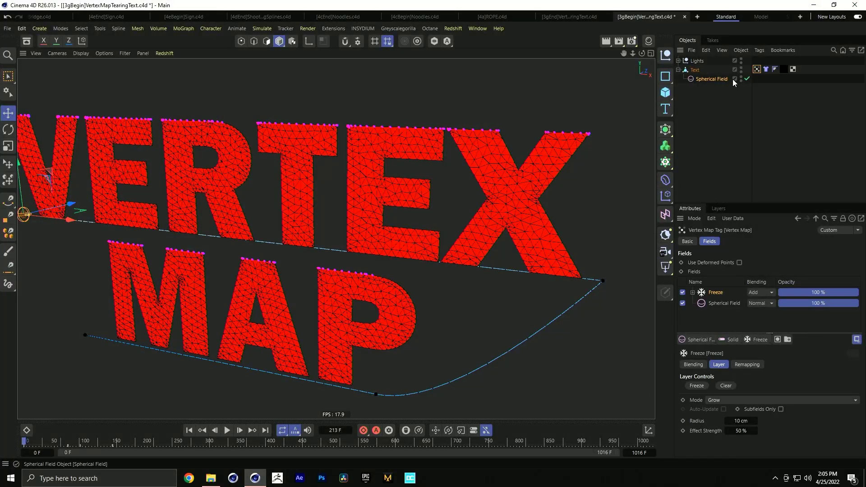
# Set the Cloth tag's Min Tear Past to 100%, play the tearing, inspect it with the vertex map shown, and rewind.
pyautogui.click(765, 69)
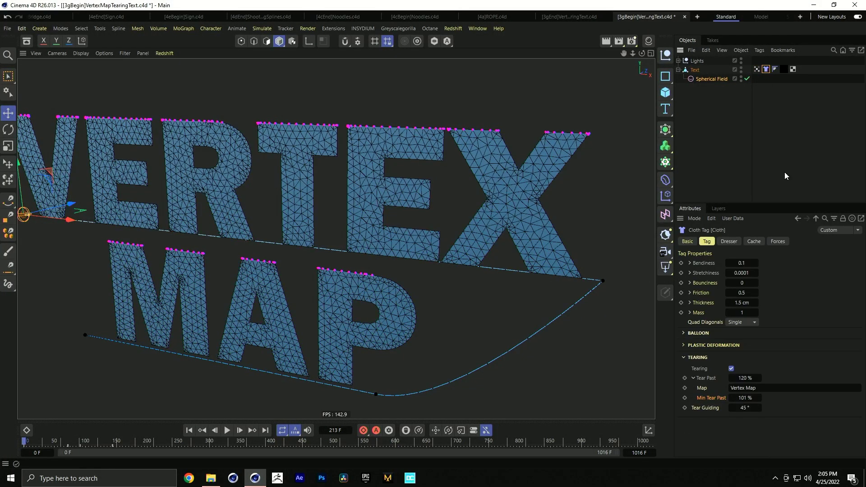
pyautogui.click(731, 397)
pyautogui.click(227, 431)
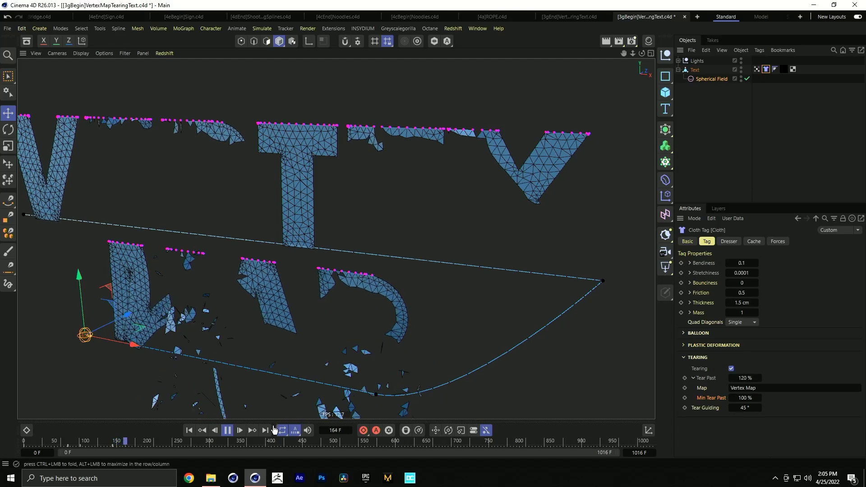
pyautogui.click(227, 432)
pyautogui.click(756, 69)
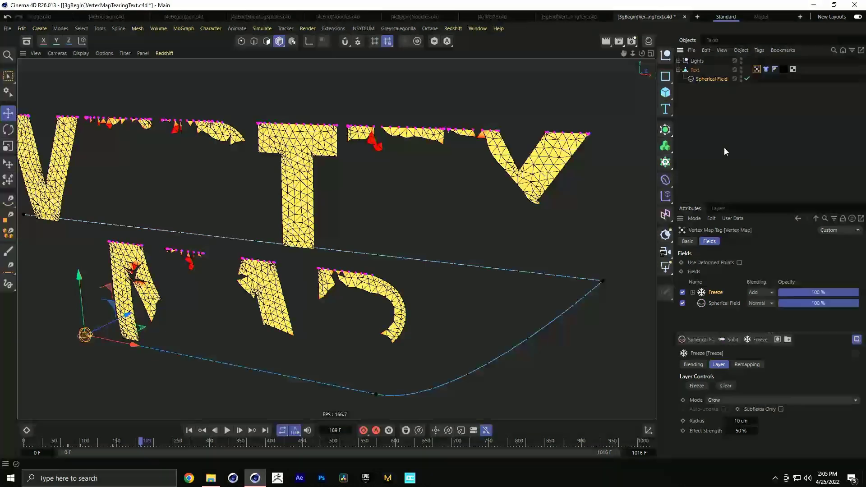
pyautogui.click(189, 431)
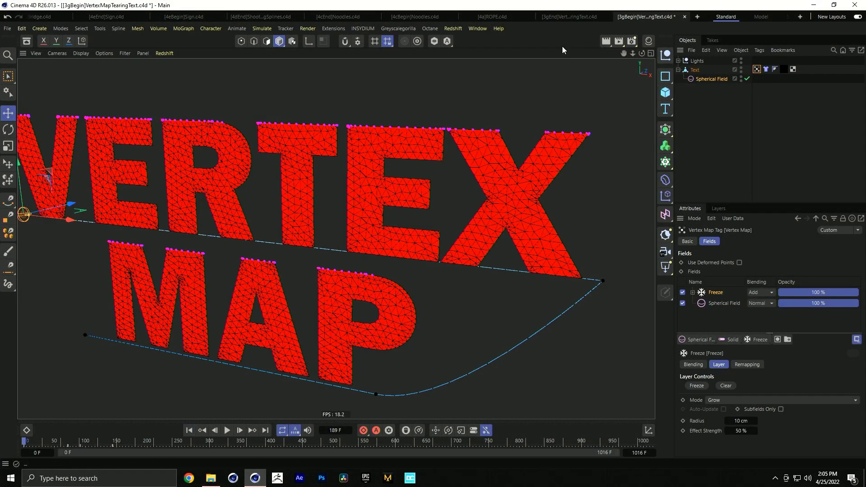
# Close the begin and end projects of the vertex map tearing text.
pyautogui.hotkey('ctrl', 'F4')
pyautogui.click(437, 274)
pyautogui.hotkey('ctrl', 'F4')
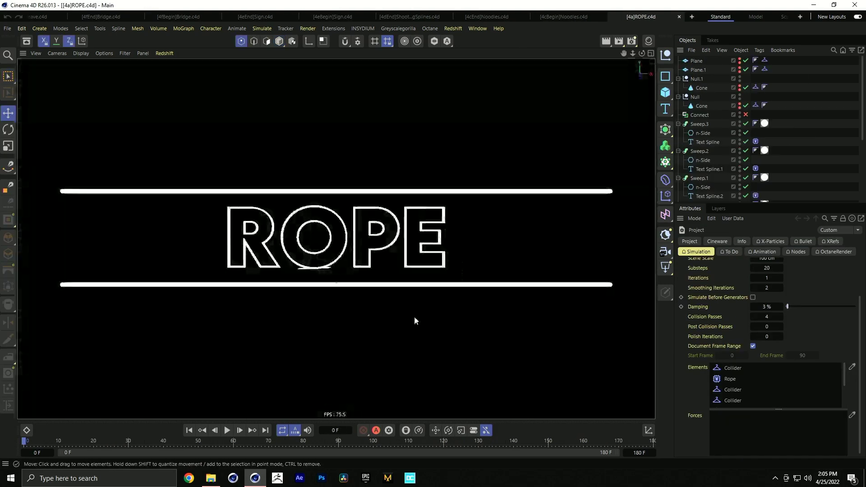
# Play the ROPE simulation and close its project.
pyautogui.click(227, 430)
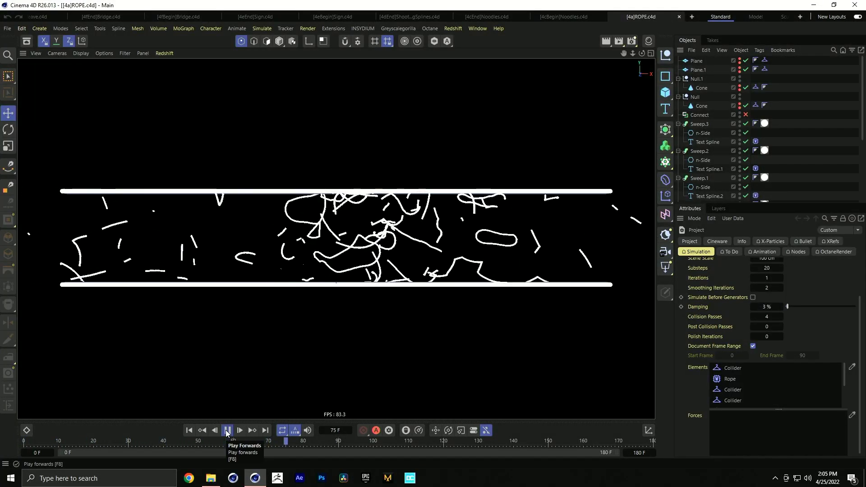
pyautogui.hotkey('ctrl', 'F4')
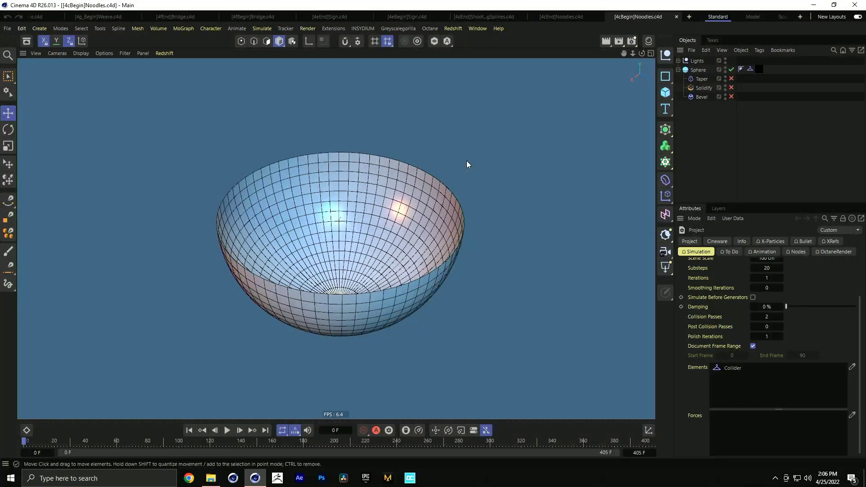
# Enable the Taper, Solidify and Bevel deformers under the Sphere to shape the bowl.
pyautogui.click(701, 71)
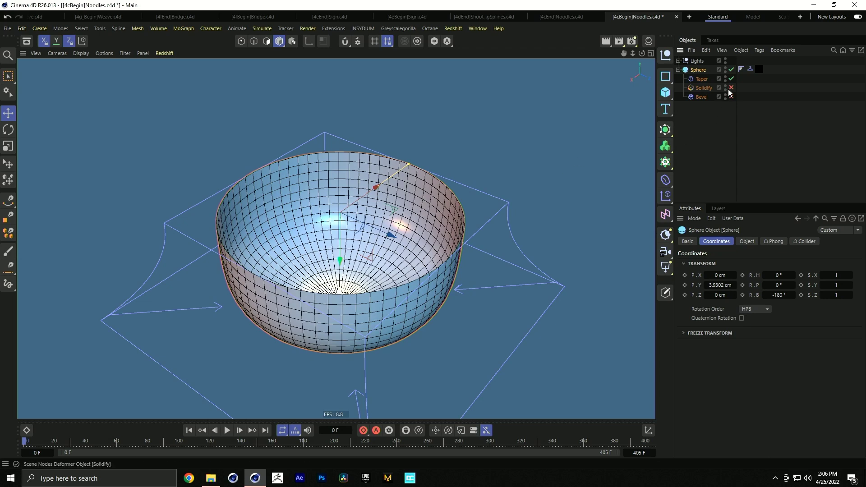
pyautogui.click(730, 88)
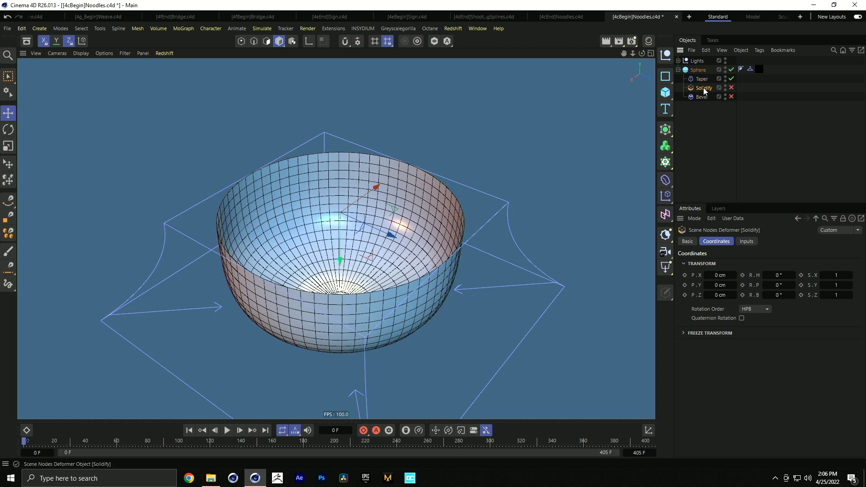
pyautogui.click(731, 96)
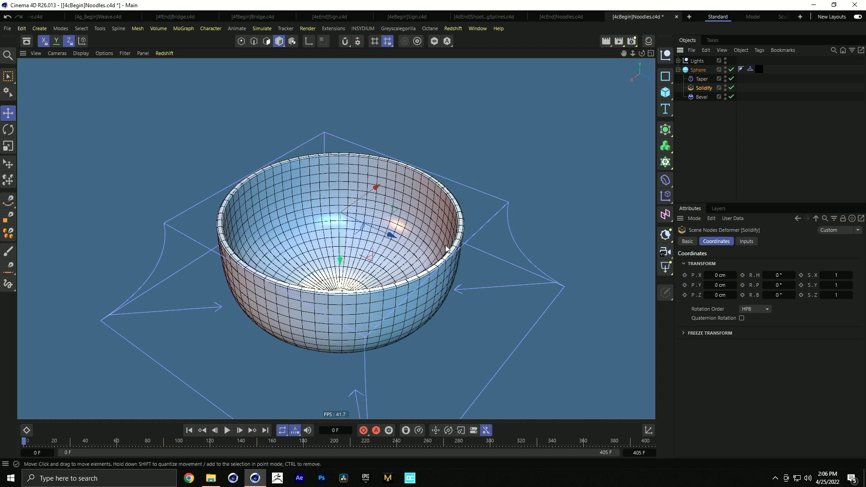
# Hide the bowl's three deformers in the viewport and collapse the Sphere's hierarchy with nothing selected.
pyautogui.click(725, 77)
pyautogui.moveTo(725, 76); pyautogui.dragTo(724, 94)
pyautogui.click(678, 70)
pyautogui.click(377, 120)
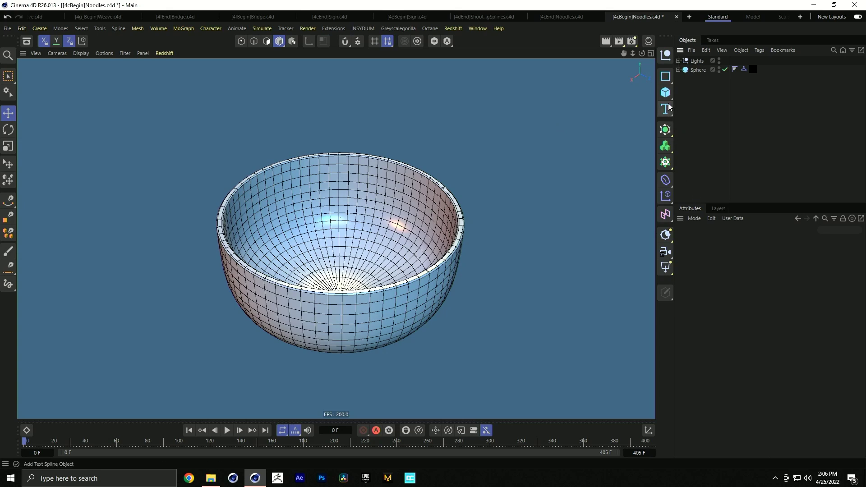
# Add a Helix spline with its start radius and end radius both set to 0 cm.
pyautogui.moveTo(667, 82); pyautogui.dragTo(698, 111)
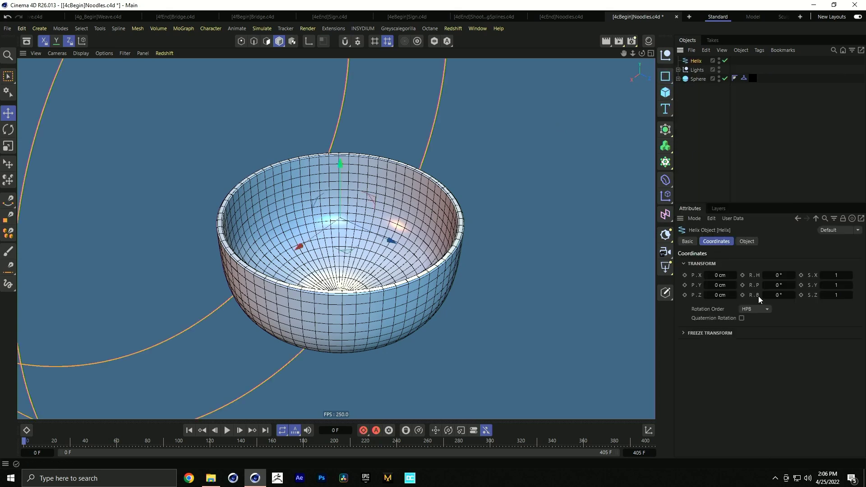
pyautogui.click(745, 242)
pyautogui.click(754, 267)
pyautogui.write('0')
pyautogui.click(754, 283)
pyautogui.write('0')
pyautogui.press('Return')
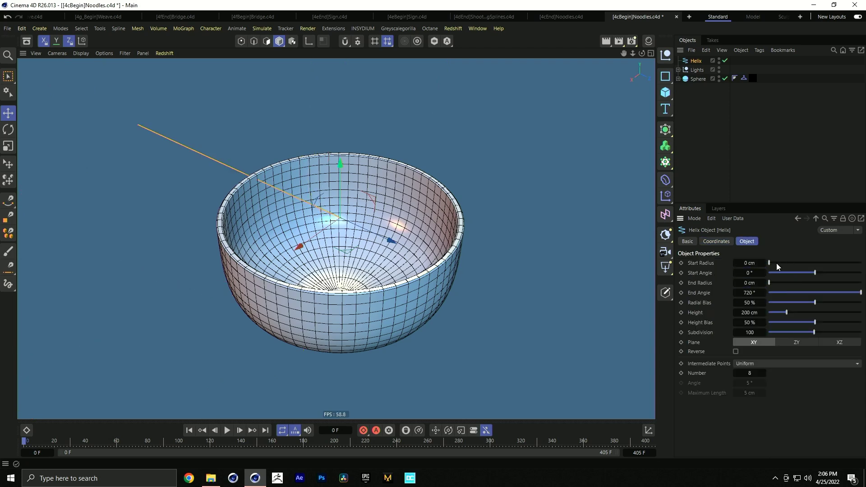
# Orient the Helix on the XZ plane with a height of 800 cm and intermediate points set to None.
pyautogui.click(836, 342)
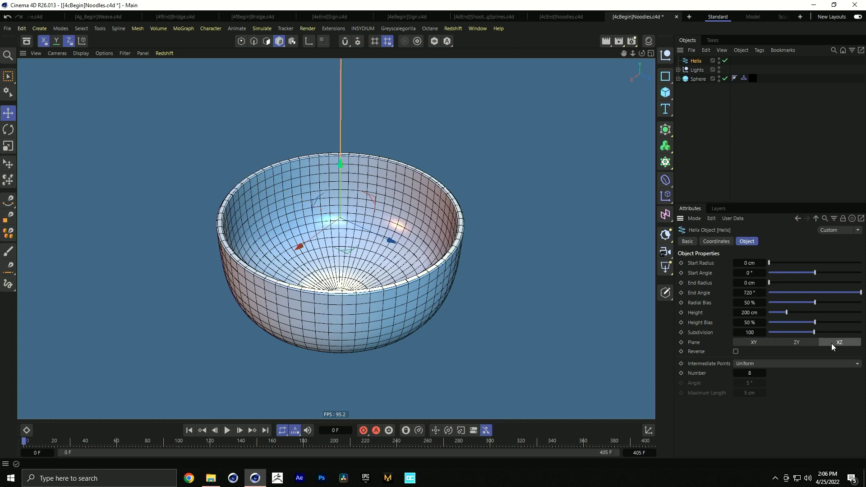
pyautogui.click(751, 313)
pyautogui.write('800')
pyautogui.press('Return')
pyautogui.click(751, 362)
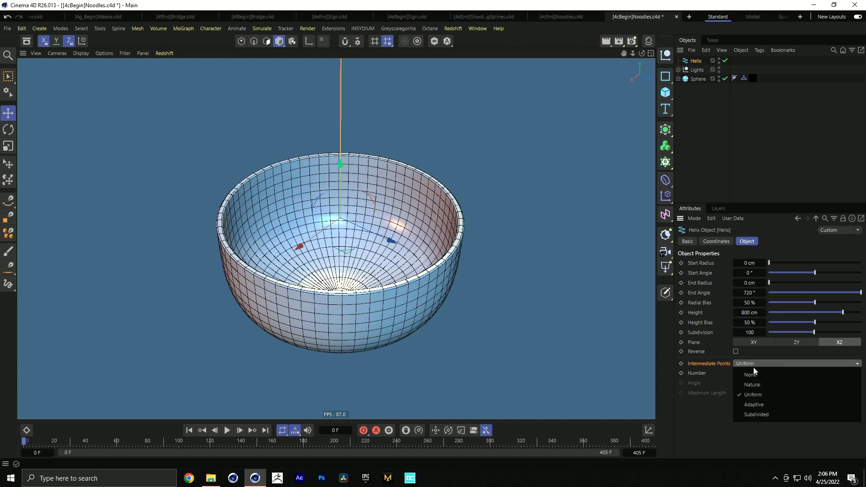
pyautogui.click(754, 373)
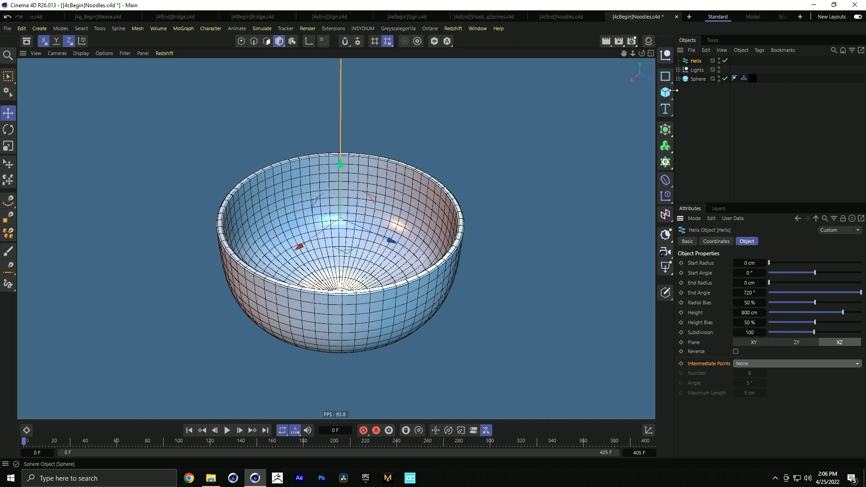
# Put the Helix inside a Sweep generator and add an n-Side spline as its profile.
pyautogui.click(665, 135)
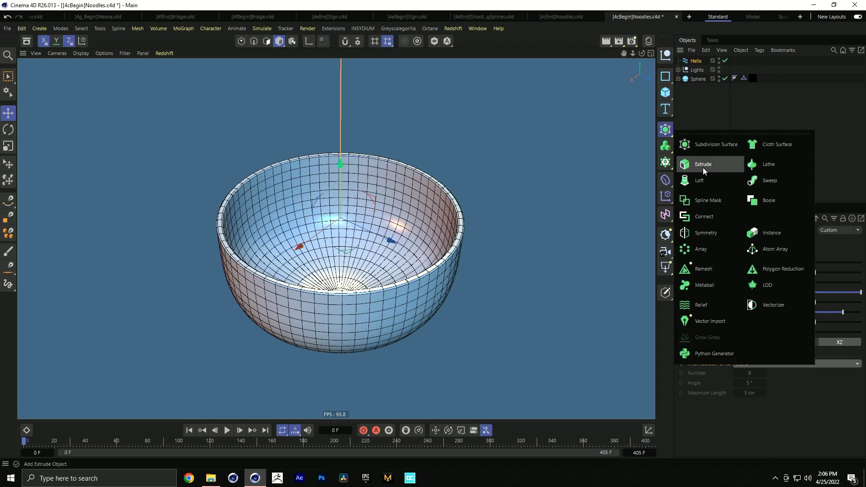
pyautogui.keyDown('alt'); pyautogui.click(763, 188); pyautogui.keyUp('alt')
pyautogui.click(666, 77)
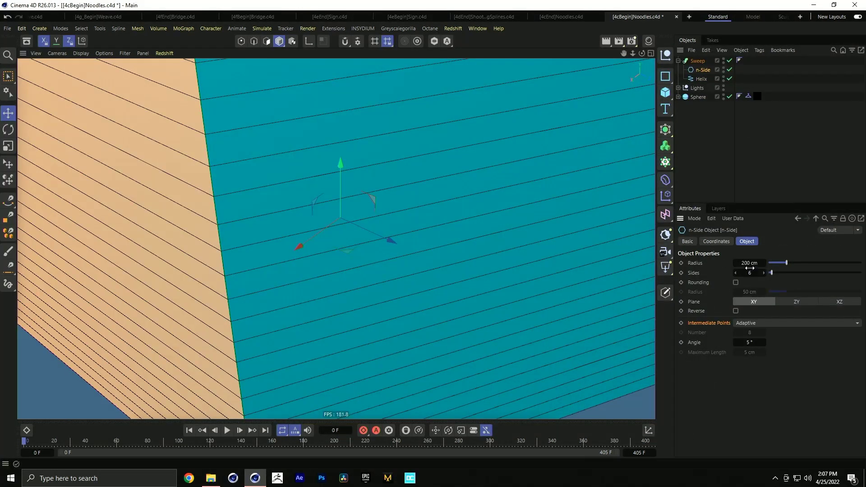
# Set the n-Side profile to a 1 cm radius and 10 sides, and display the viewport in Gouraud shading without lines.
pyautogui.click(754, 263)
pyautogui.write('1')
pyautogui.press('Tab')
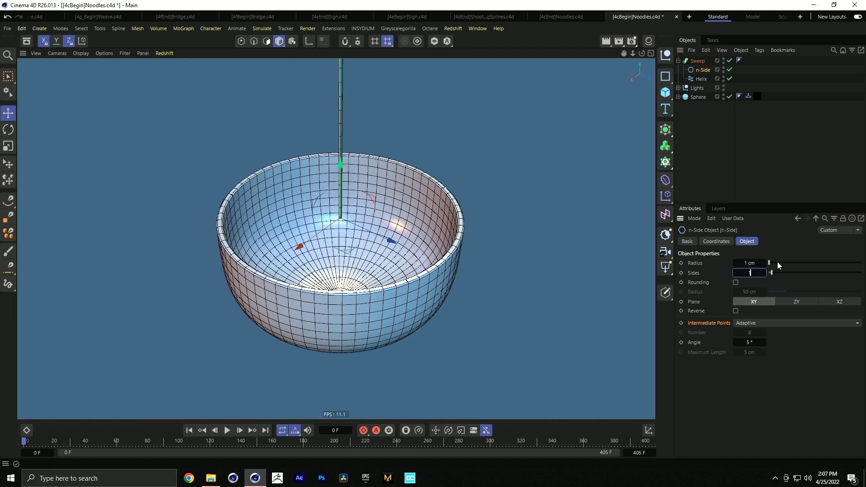
pyautogui.press('Return')
pyautogui.press('n')
pyautogui.press('a')
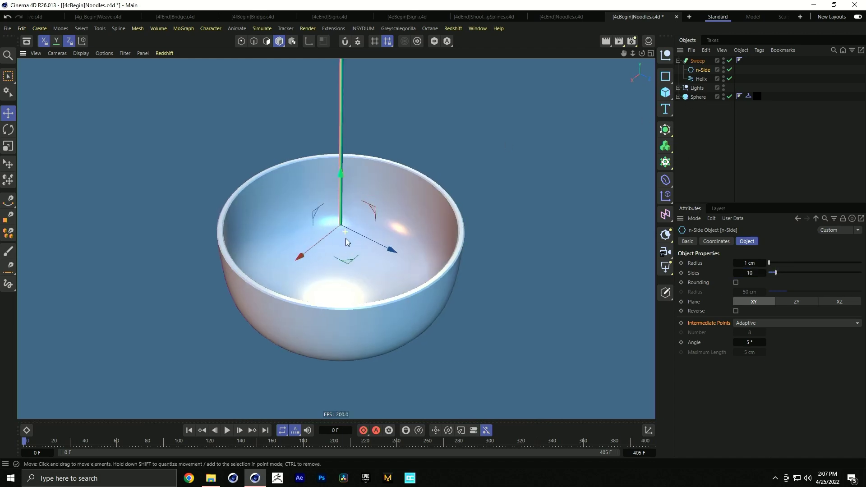
# Apply a Rope simulation tag to the Helix so it can collide with the bowl.
pyautogui.click(718, 137)
pyautogui.rightClick(704, 78)
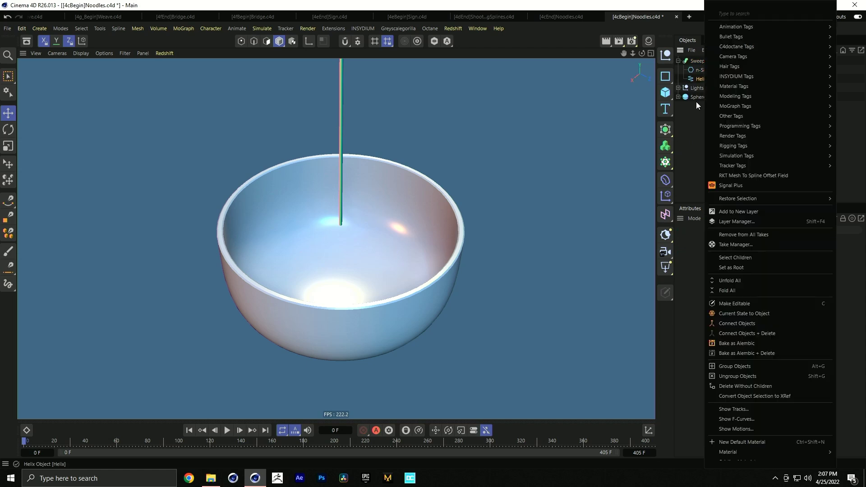
pyautogui.click(696, 98)
pyautogui.click(747, 96)
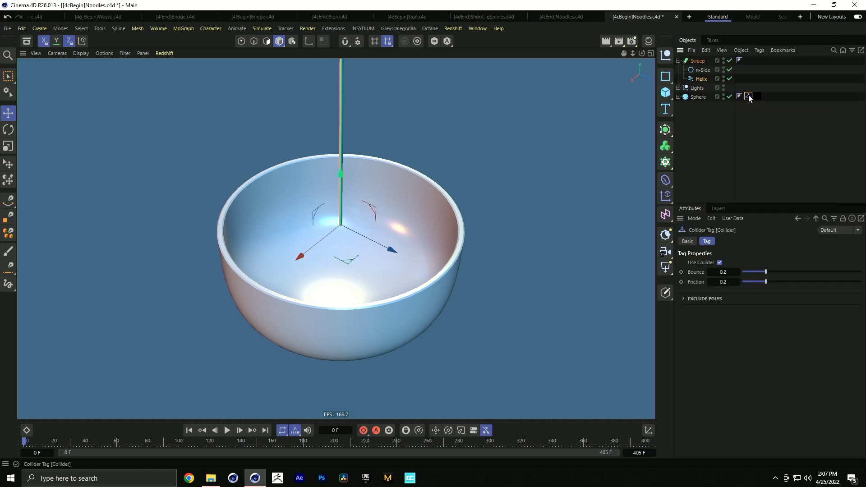
pyautogui.rightClick(702, 79)
pyautogui.moveTo(727, 155)
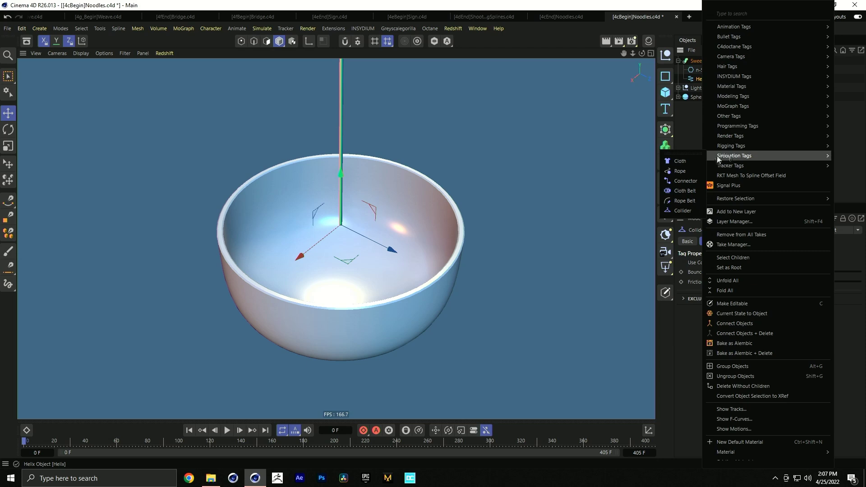
pyautogui.click(686, 169)
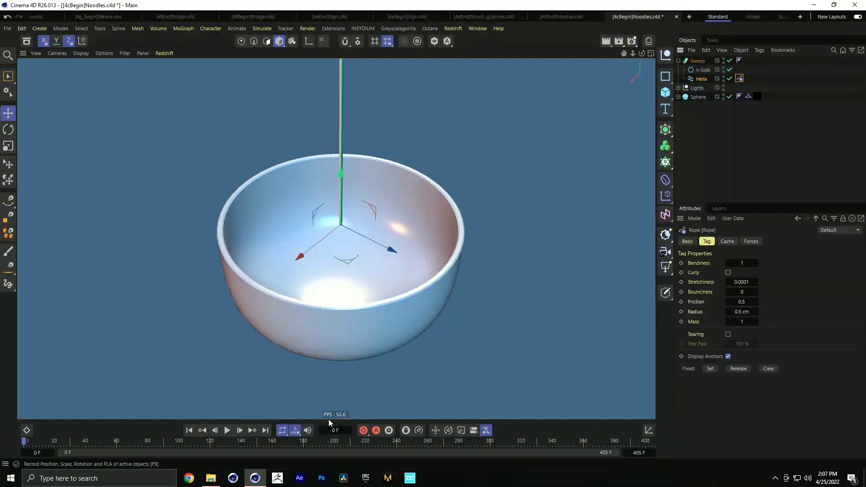
# Play the single-noodle rope simulation and return to the first frame.
pyautogui.click(226, 430)
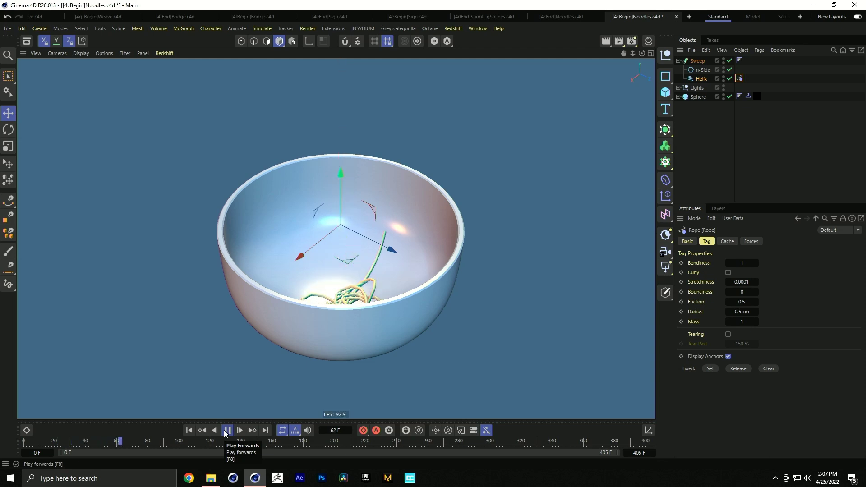
pyautogui.click(227, 430)
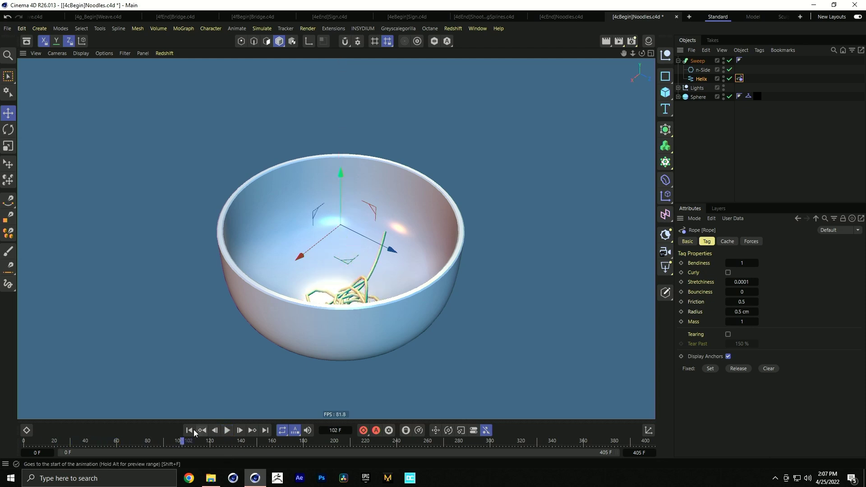
pyautogui.click(189, 430)
# Set the Helix height to 8000 cm and its subdivision to 1000.
pyautogui.click(696, 79)
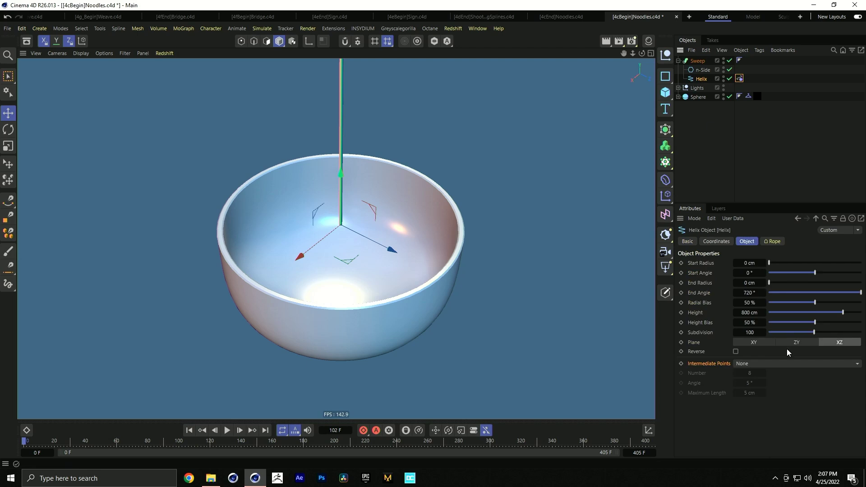
pyautogui.doubleClick(748, 312)
pyautogui.click(746, 313)
pyautogui.write('0')
pyautogui.press('Tab')
pyautogui.write('0')
pyautogui.press('Return')
# Play the simulation with the lengthened noodle and rewind to the start.
pyautogui.click(227, 430)
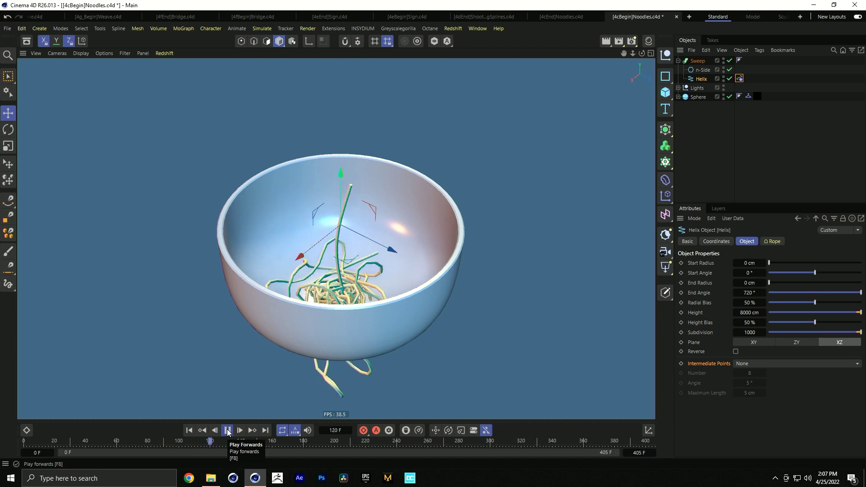
pyautogui.click(227, 430)
pyautogui.click(189, 430)
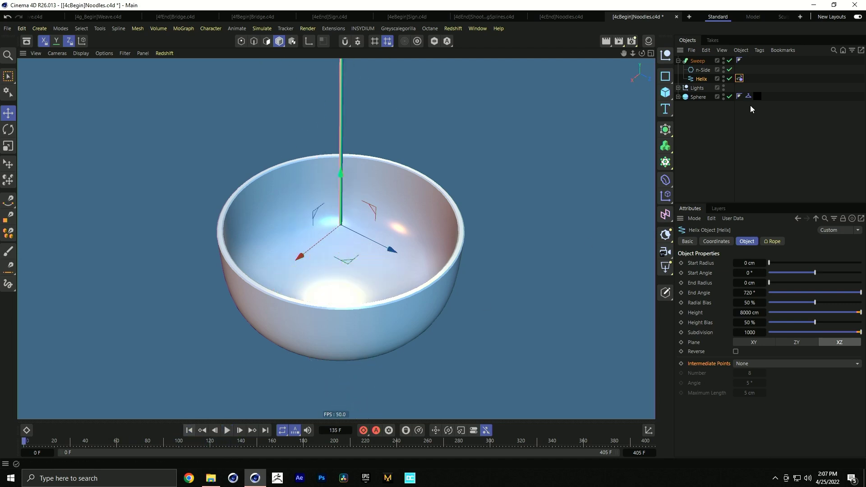
# Set Substeps to 40 in the project's simulation settings.
pyautogui.click(740, 79)
pyautogui.hotkey('ctrl', 'd')
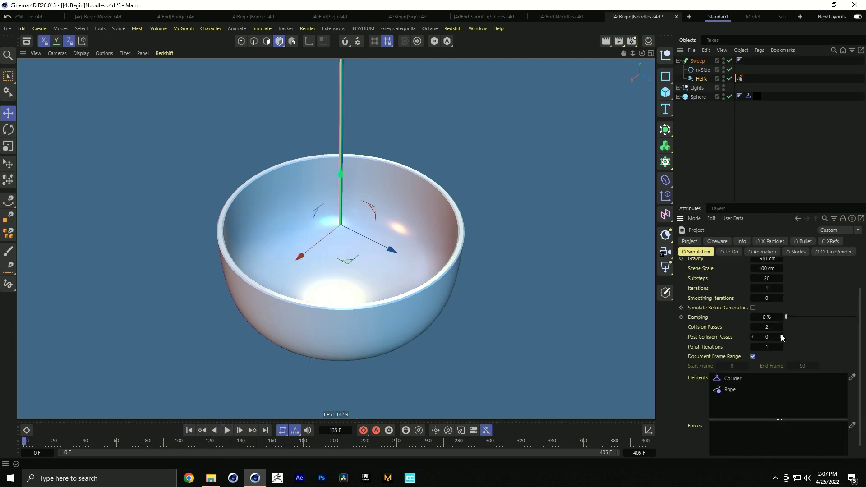
pyautogui.scroll(2, 742, 318)
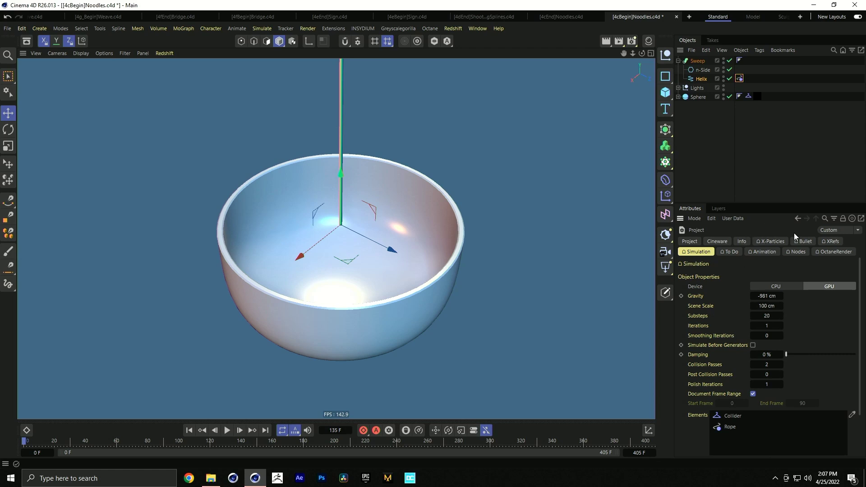
pyautogui.click(806, 241)
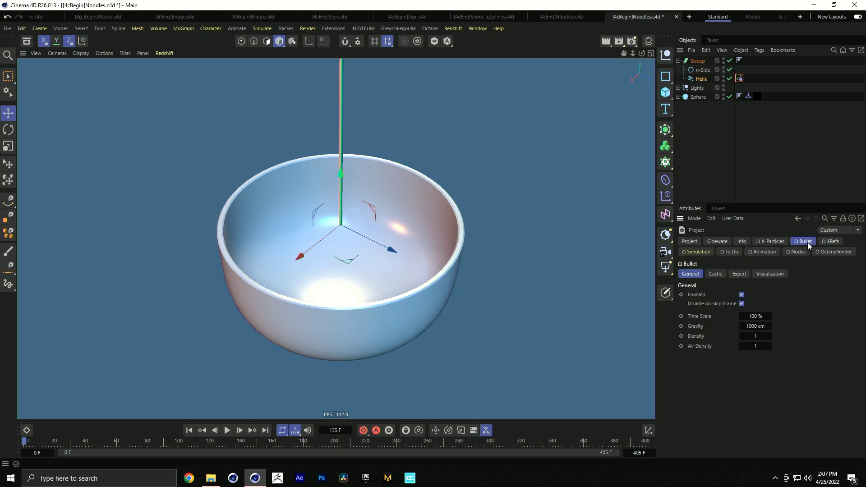
pyautogui.click(706, 252)
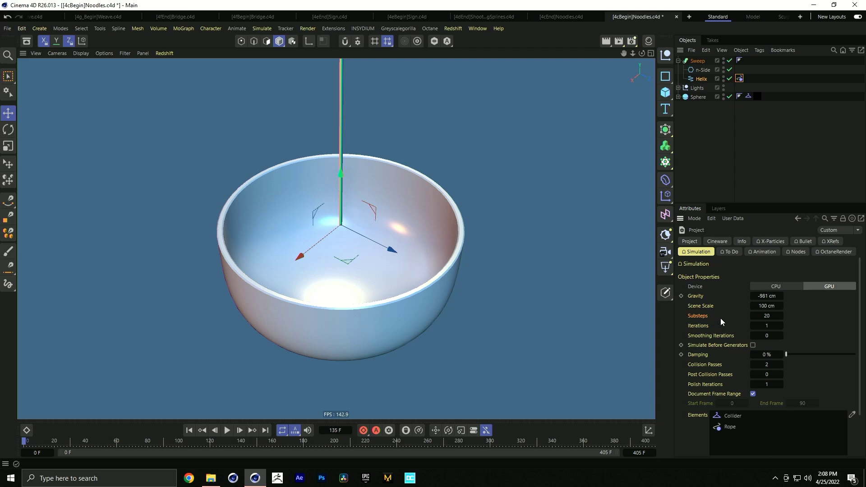
pyautogui.click(768, 315)
pyautogui.write('40')
pyautogui.press('Return')
pyautogui.scroll(-2, 793, 324)
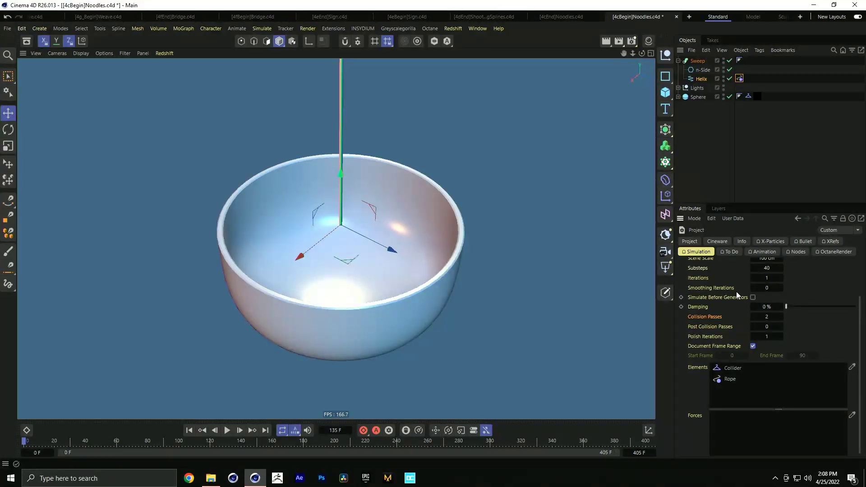
pyautogui.scroll(3, 721, 298)
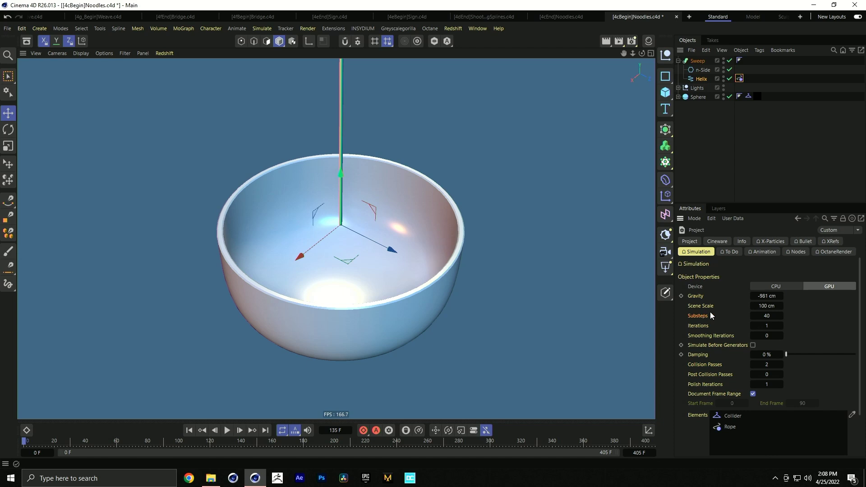
# Play the noodle simulation with the increased substeps and return to the first frame.
pyautogui.click(228, 430)
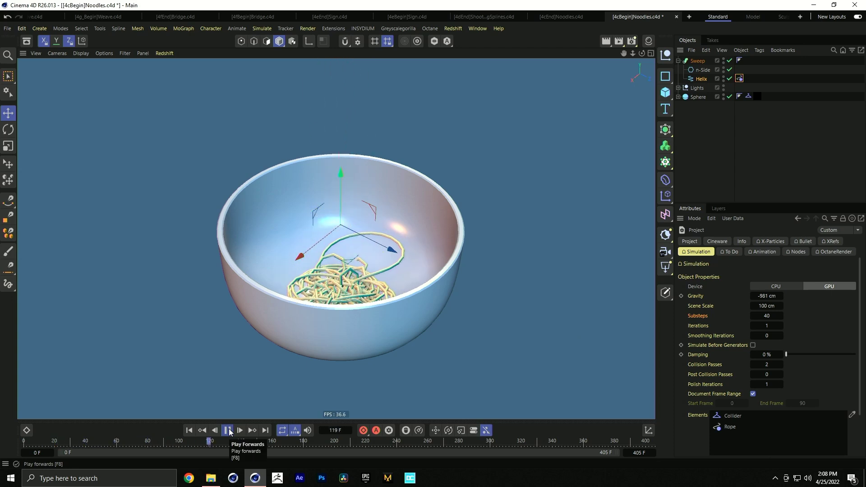
pyautogui.click(227, 430)
pyautogui.click(189, 430)
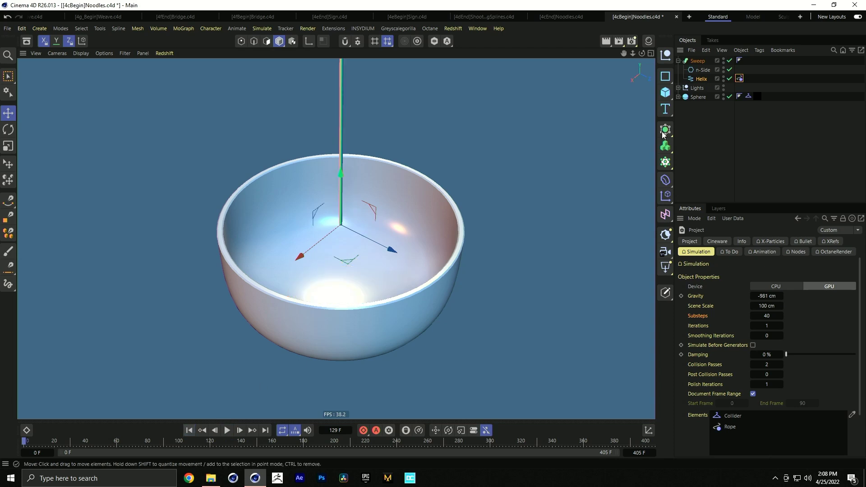
# Place the Helix inside a Cloner set to Radial mode with a count of 67.
pyautogui.click(701, 79)
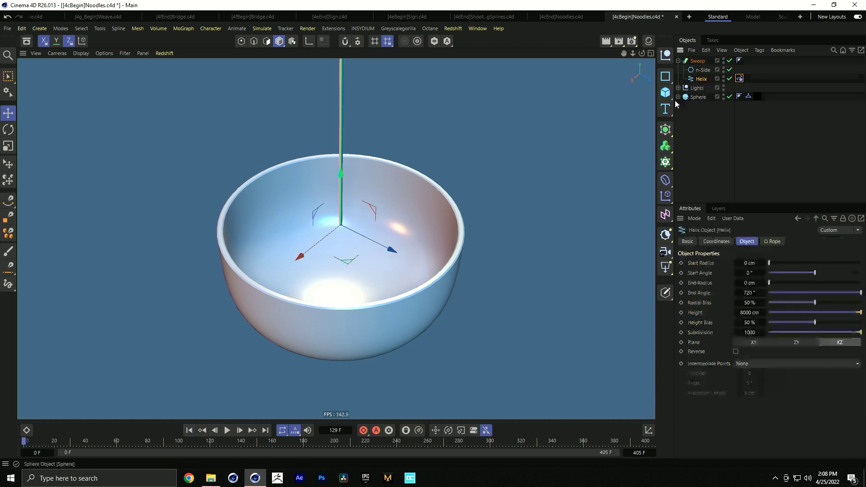
pyautogui.keyDown('alt'); pyautogui.click(665, 163); pyautogui.keyUp('alt')
pyautogui.click(749, 263)
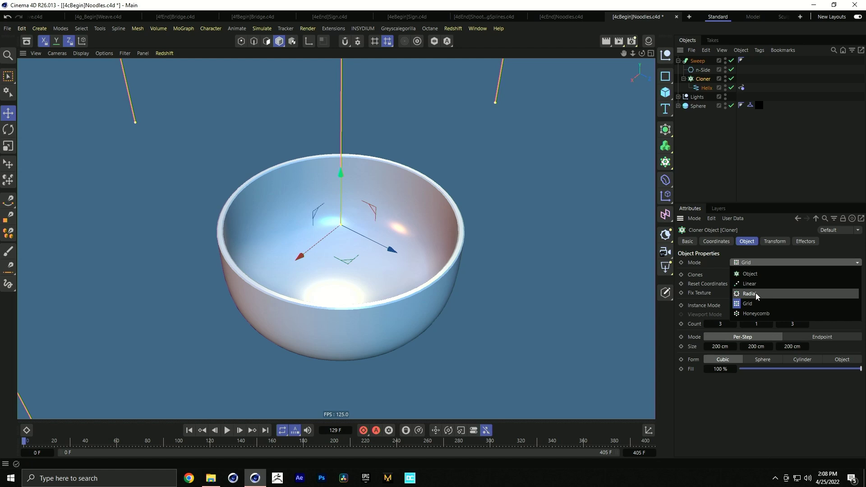
pyautogui.click(756, 294)
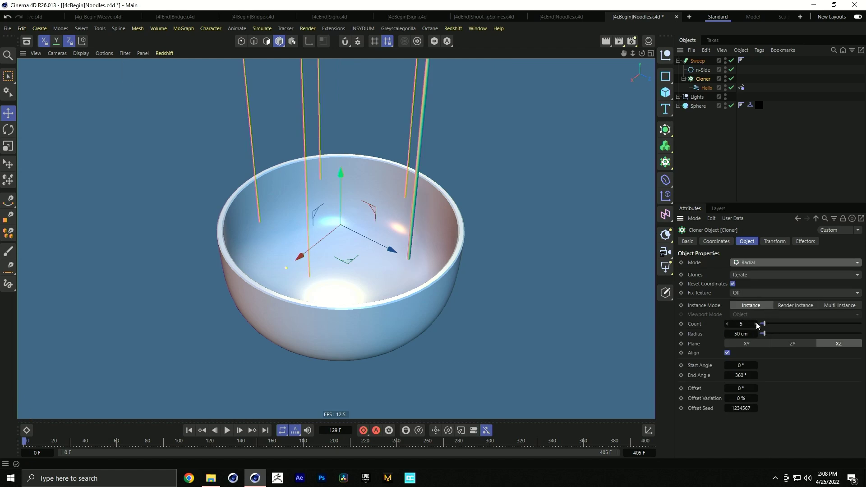
pyautogui.moveTo(765, 324); pyautogui.dragTo(828, 324)
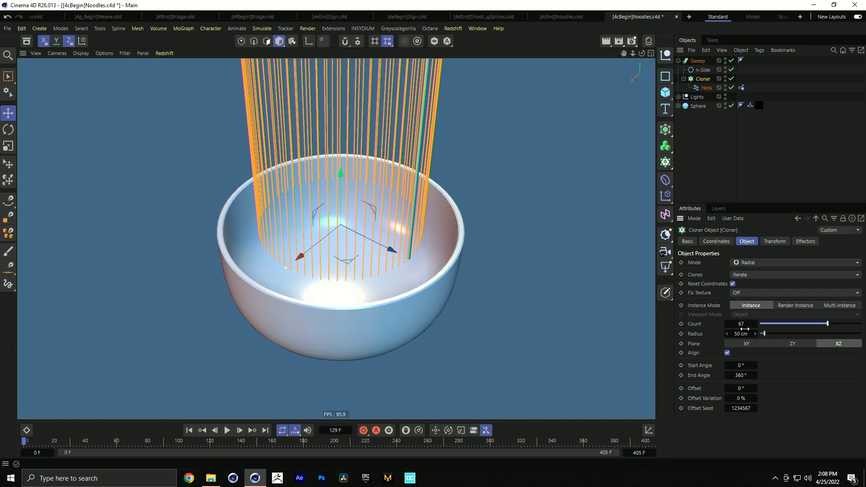
pyautogui.moveTo(401, 217)
pyautogui.keyDown('alt'); pyautogui.mouseDown()
pyautogui.moveTo(419, 223)
pyautogui.moveTo(403, 234)
pyautogui.mouseUp(); pyautogui.keyUp('alt')
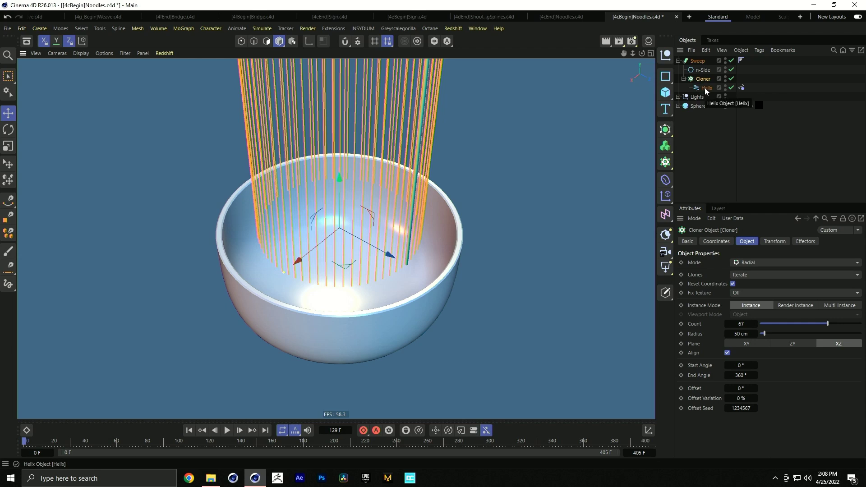
# Place the Cloner inside a Connect generator within the Sweep.
pyautogui.click(665, 128)
pyautogui.hotkey('ctrl', 'z')
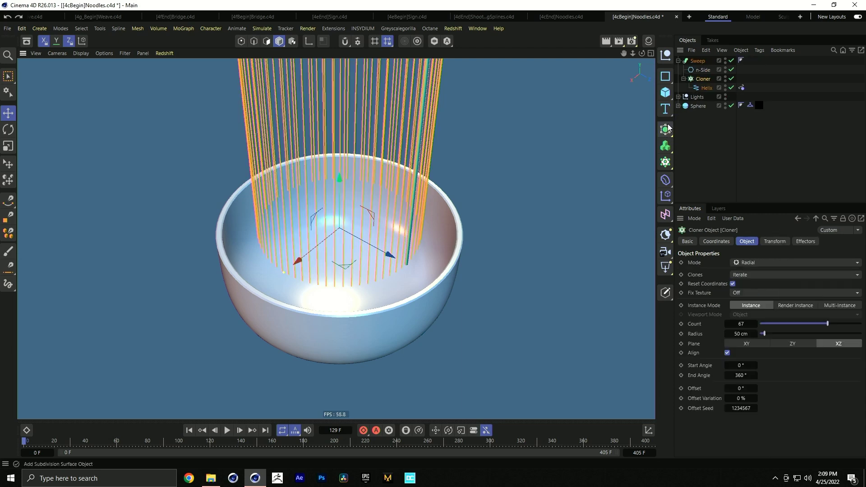
pyautogui.click(667, 129)
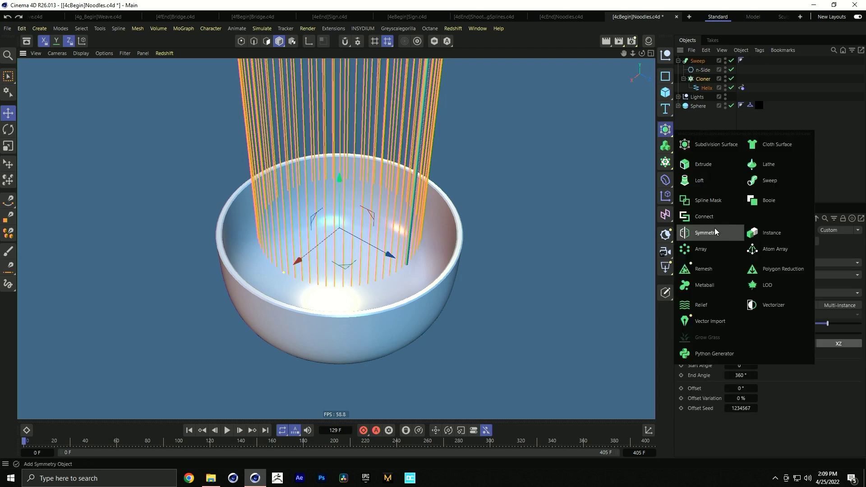
pyautogui.keyDown('alt'); pyautogui.click(705, 218); pyautogui.keyUp('alt')
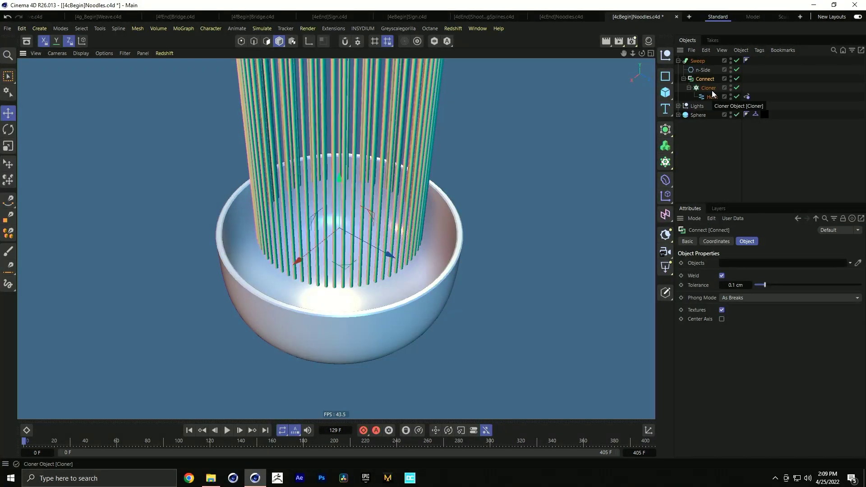
# Disable the start cap and end cap of the Sweep.
pyautogui.click(701, 63)
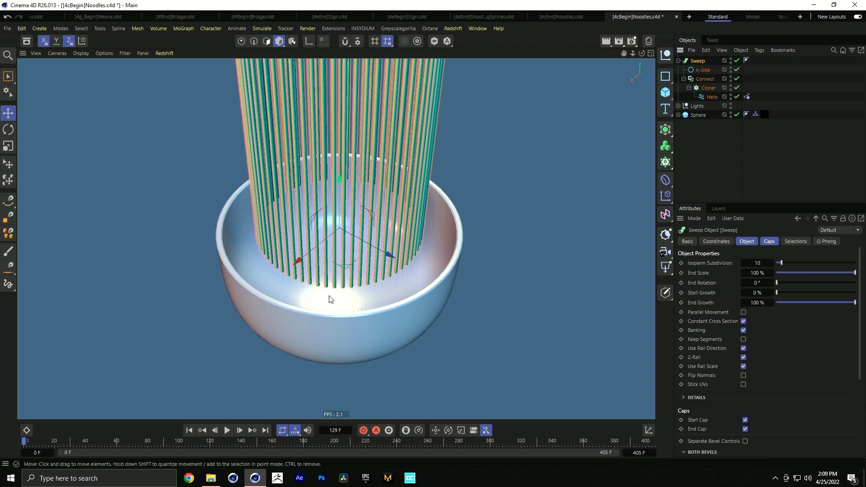
pyautogui.click(769, 241)
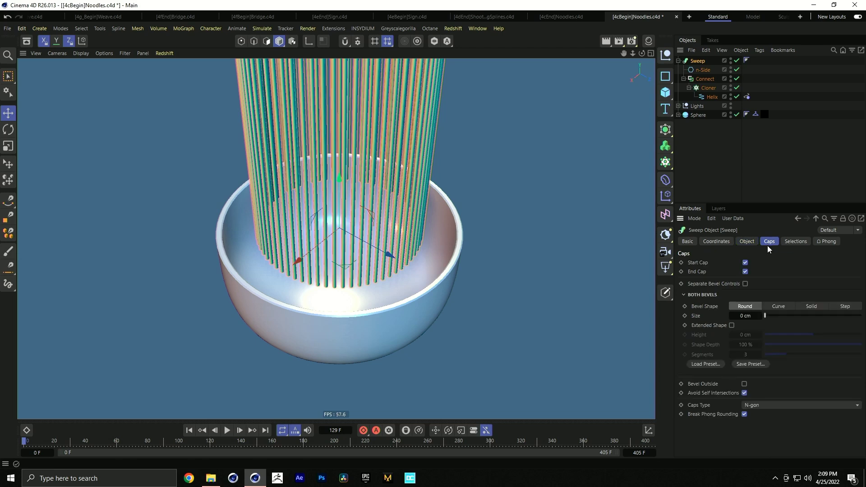
pyautogui.click(745, 262)
pyautogui.click(745, 272)
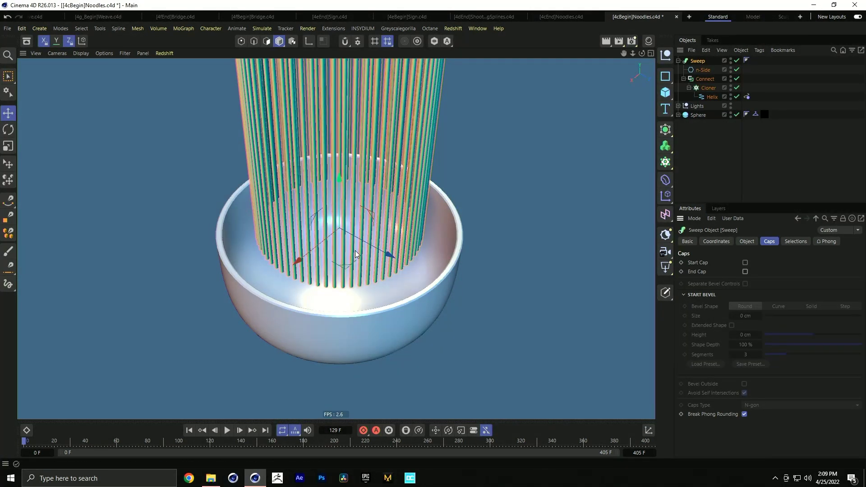
pyautogui.scroll(-3, 355, 254)
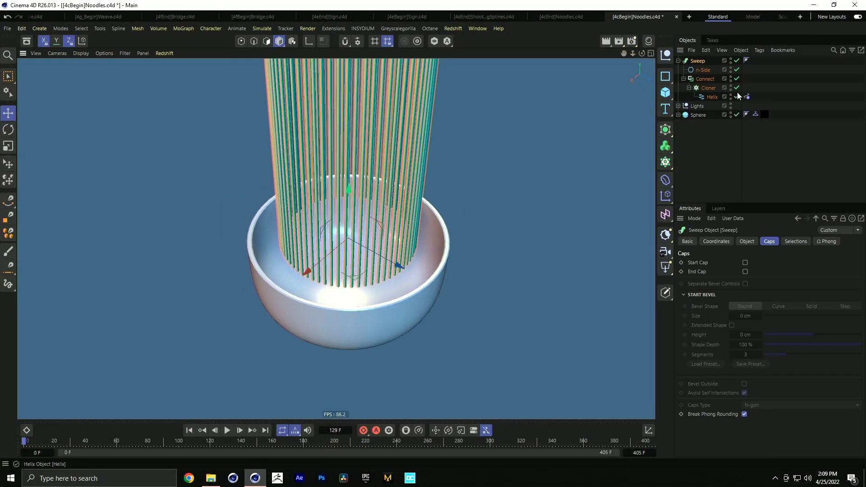
# Set the Helix height to 800 cm and its subdivision to 100.
pyautogui.click(717, 96)
pyautogui.click(749, 312)
pyautogui.doubleClick(749, 332)
pyautogui.write('100')
pyautogui.press('Return')
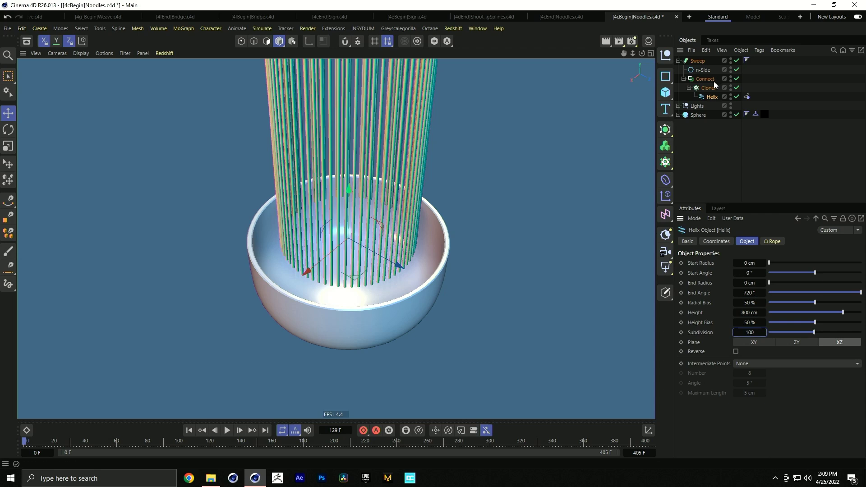
# Set the radius of the Helix's Rope tag to 1 cm.
pyautogui.click(746, 96)
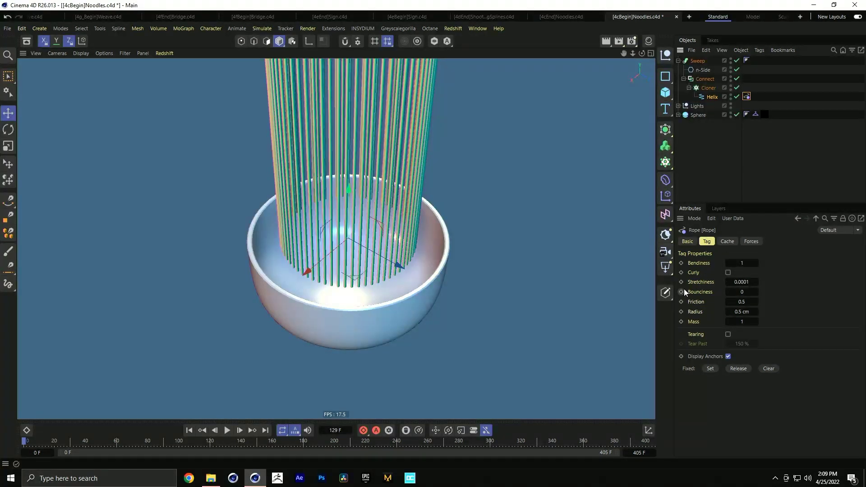
pyautogui.click(741, 311)
pyautogui.write('1')
pyautogui.press('Return')
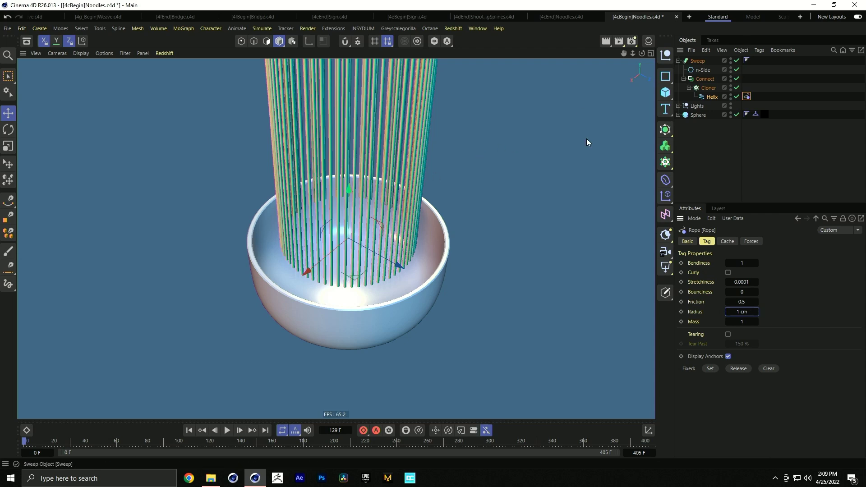
# Play the cloned noodles simulation and rewind to the first frame.
pyautogui.click(227, 431)
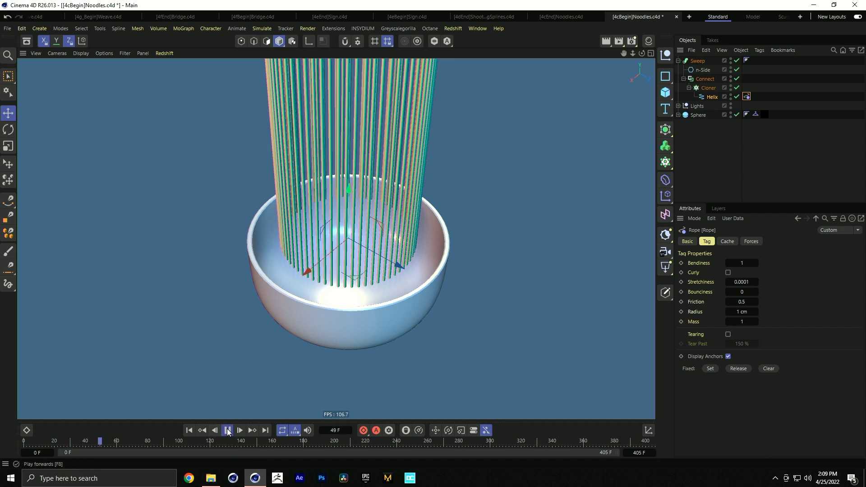
pyautogui.click(227, 430)
pyautogui.click(189, 430)
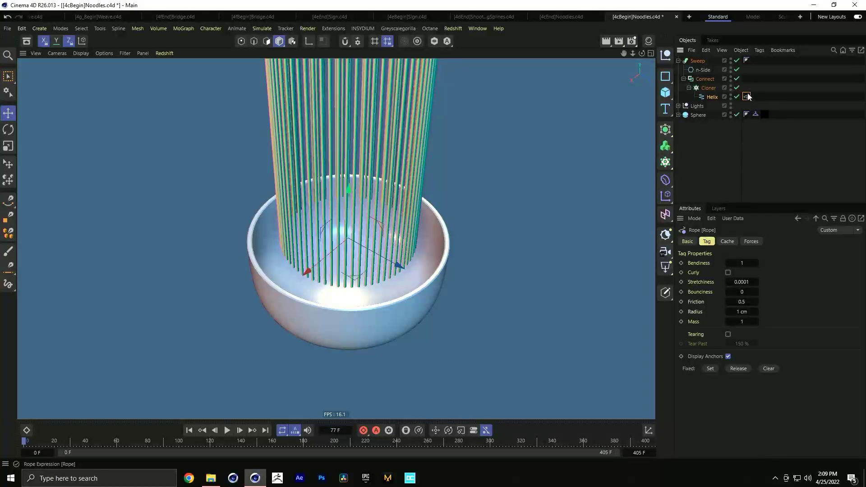
# Move the Rope tag from the Helix to the Cloner and play the simulation.
pyautogui.moveTo(748, 91); pyautogui.dragTo(748, 92)
pyautogui.click(227, 429)
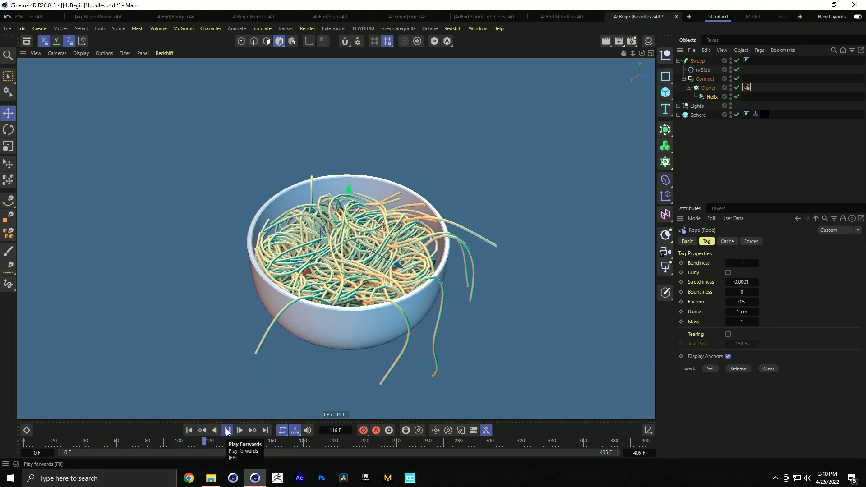
# Pause playback, set the Rope tag's radius to 1.5 cm, and play the noodles simulation briefly.
pyautogui.click(227, 430)
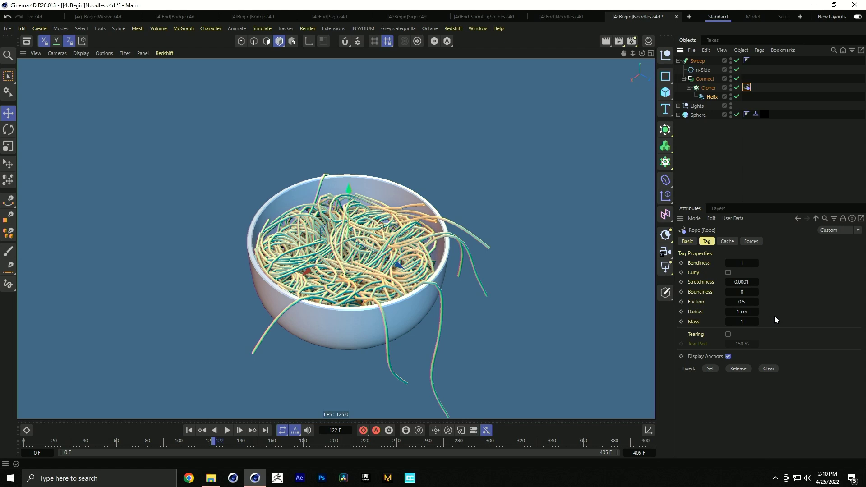
pyautogui.click(745, 311)
pyautogui.press('Return')
pyautogui.click(227, 431)
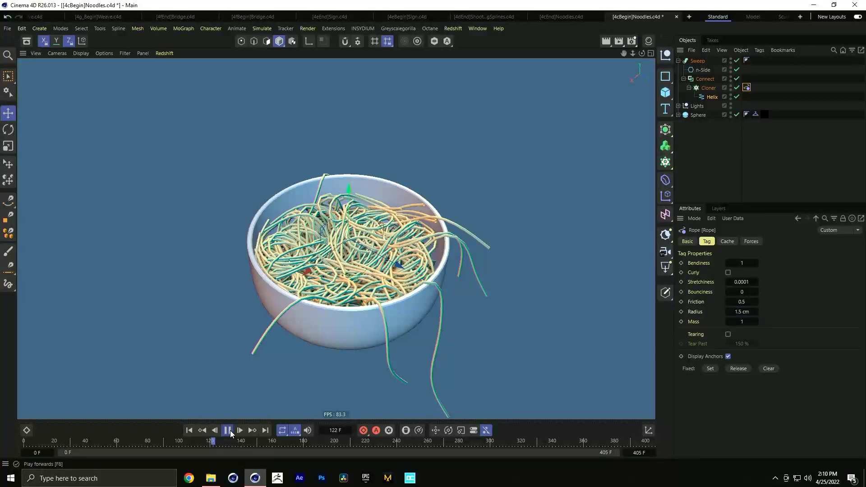
pyautogui.click(228, 431)
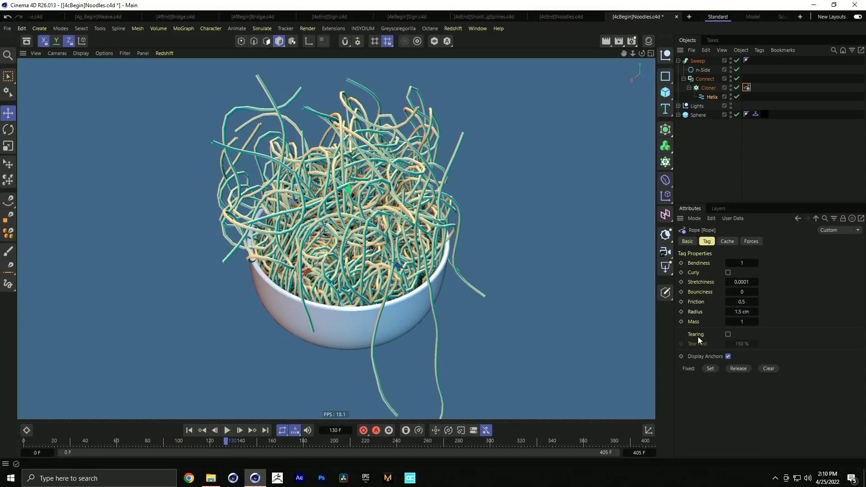
# Set the Rope tag's radius back to 1 cm and continue playing the noodles simulation.
pyautogui.click(736, 314)
pyautogui.write('1')
pyautogui.click(227, 430)
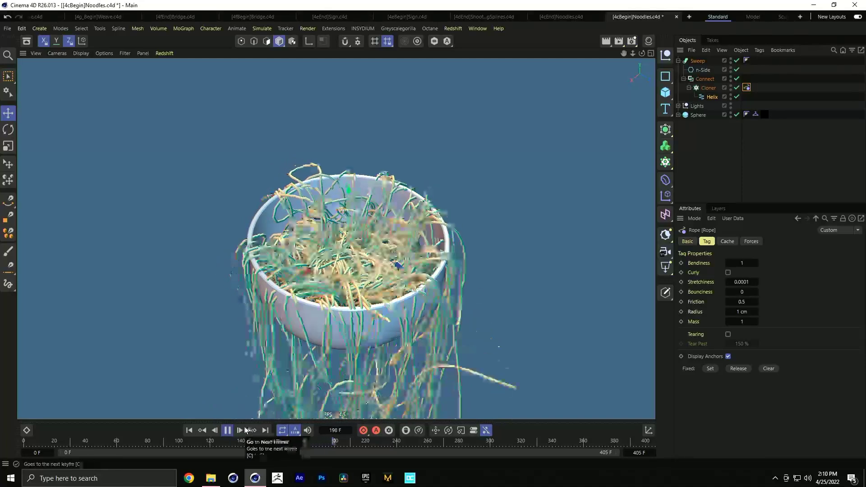
pyautogui.click(228, 430)
# Rewind to the first frame and close the [4cBegin]Noodles.c4d project without saving it.
pyautogui.click(189, 429)
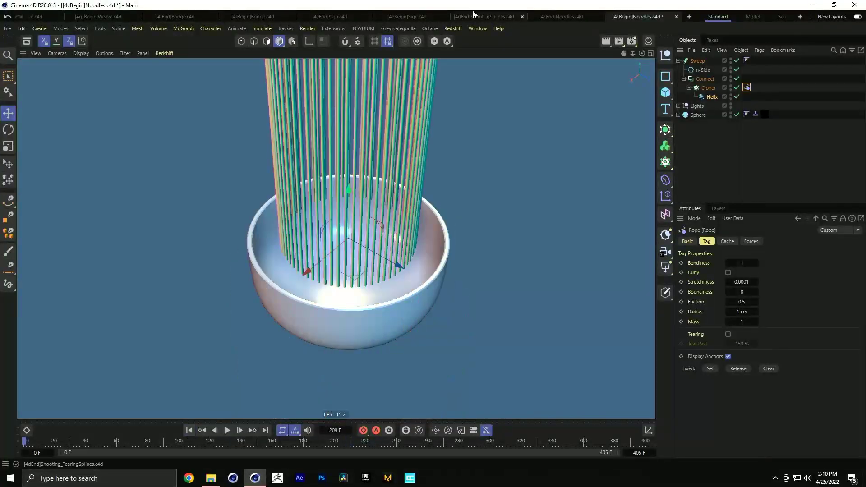
pyautogui.hotkey('ctrl', 'F4')
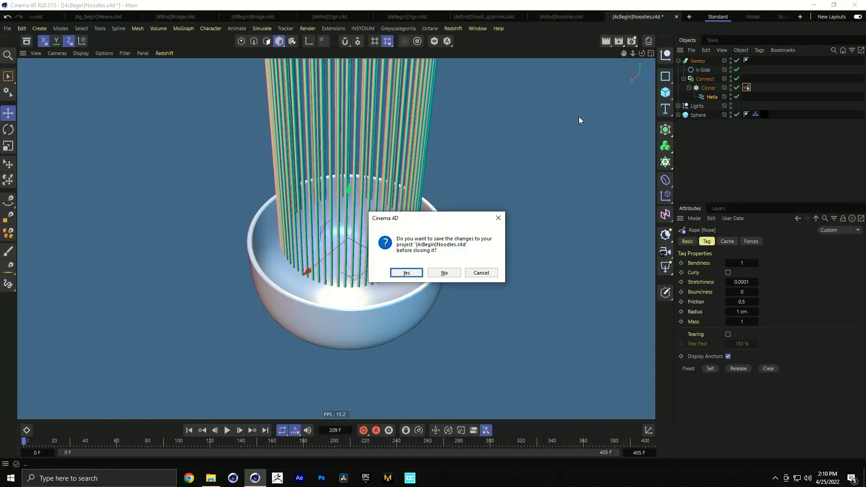
pyautogui.click(444, 272)
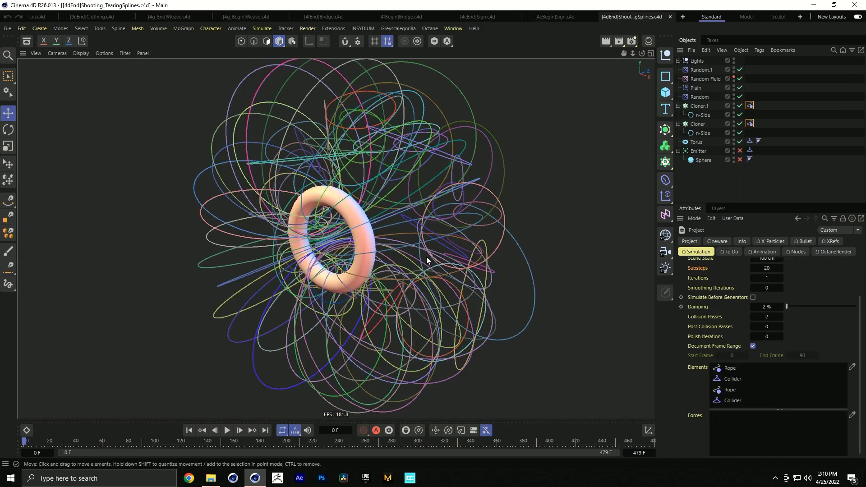
# Select the Torus, play the simulation of the spline loops around it, and rewind to the first frame.
pyautogui.keyDown('alt'); pyautogui.moveTo(395, 246); pyautogui.dragTo(371, 253, button='right'); pyautogui.keyUp('alt')
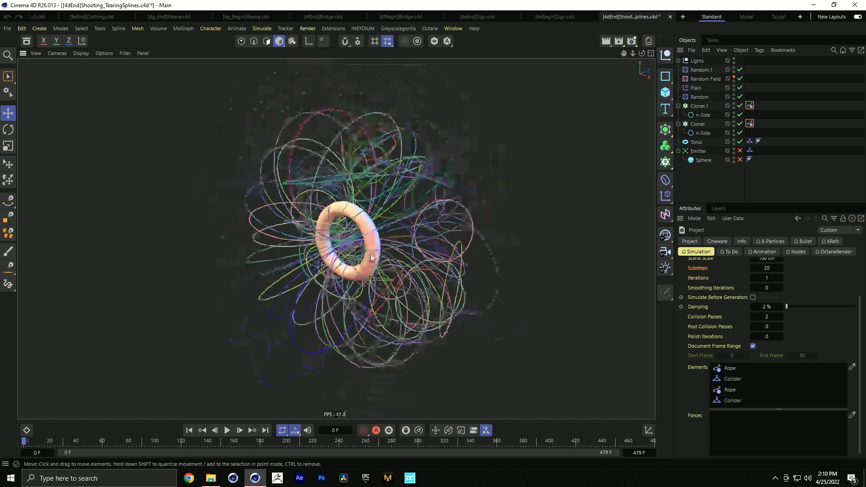
pyautogui.keyDown('alt'); pyautogui.moveTo(371, 254); pyautogui.dragTo(382, 211, button='middle'); pyautogui.keyUp('alt')
pyautogui.keyDown('alt'); pyautogui.moveTo(382, 211); pyautogui.dragTo(294, 107); pyautogui.keyUp('alt')
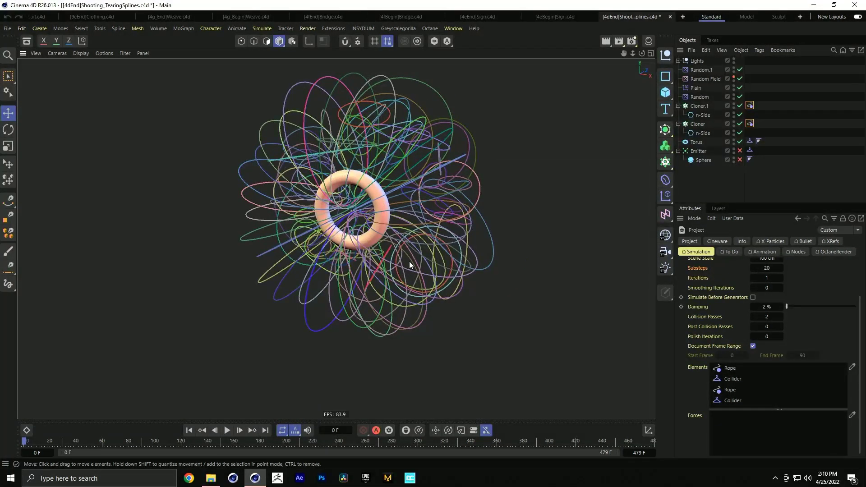
pyautogui.click(377, 191)
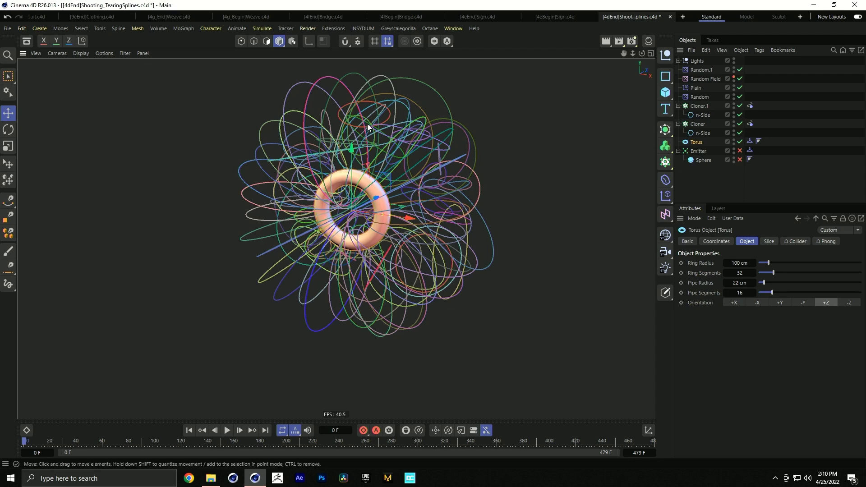
pyautogui.moveTo(387, 169)
pyautogui.keyDown('alt'); pyautogui.mouseDown()
pyautogui.moveTo(283, 170)
pyautogui.moveTo(393, 168)
pyautogui.moveTo(387, 175)
pyautogui.mouseUp(); pyautogui.keyUp('alt')
pyautogui.keyDown('alt'); pyautogui.moveTo(348, 270); pyautogui.dragTo(345, 301, button='right'); pyautogui.keyUp('alt')
pyautogui.keyDown('alt'); pyautogui.moveTo(345, 301); pyautogui.dragTo(359, 270); pyautogui.keyUp('alt')
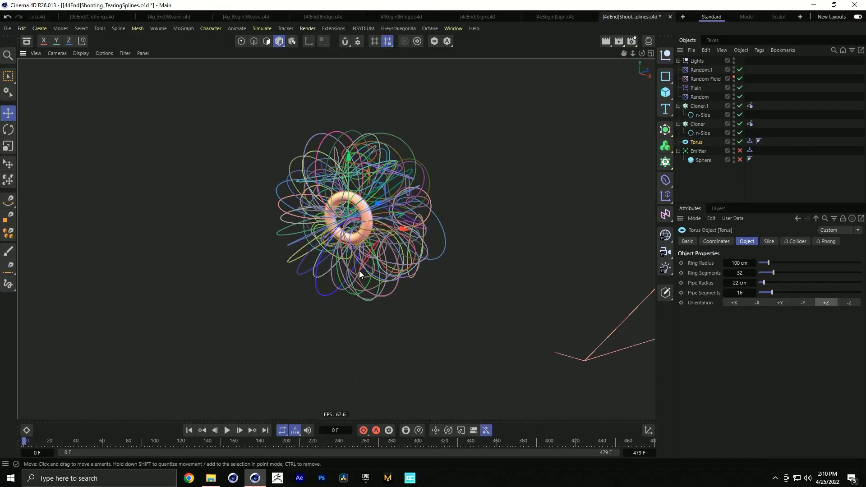
pyautogui.click(228, 431)
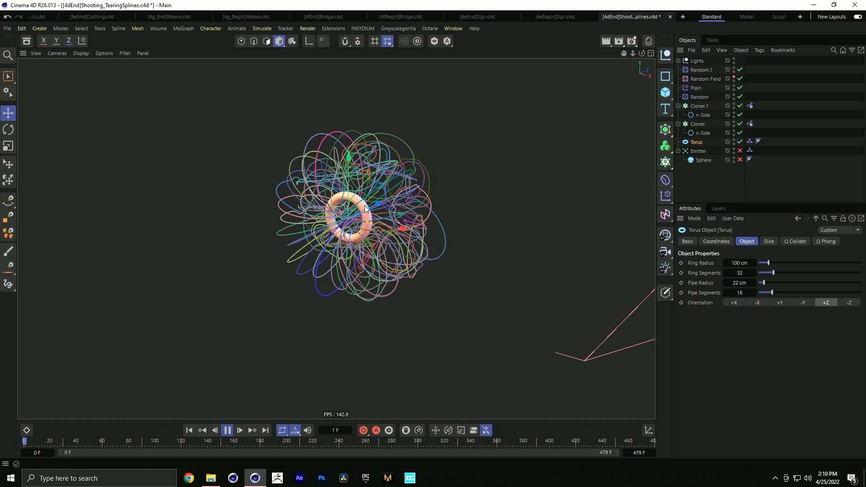
pyautogui.keyDown('alt'); pyautogui.moveTo(375, 300); pyautogui.dragTo(376, 221); pyautogui.keyUp('alt')
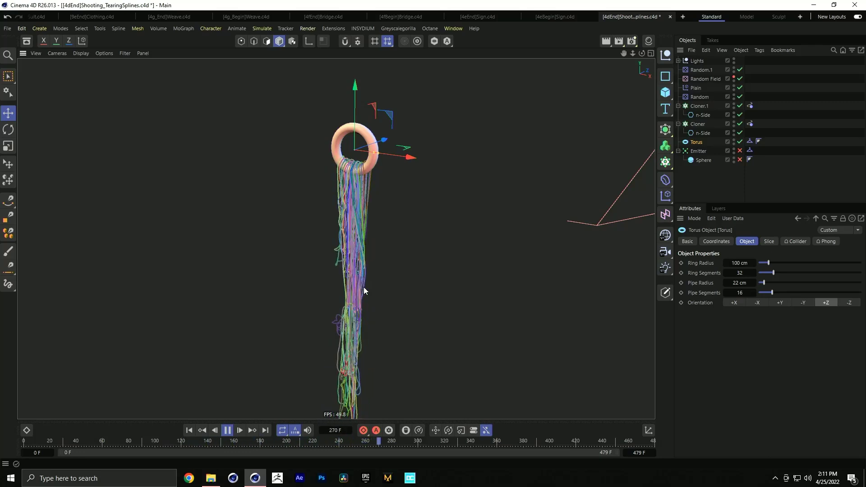
pyautogui.click(229, 431)
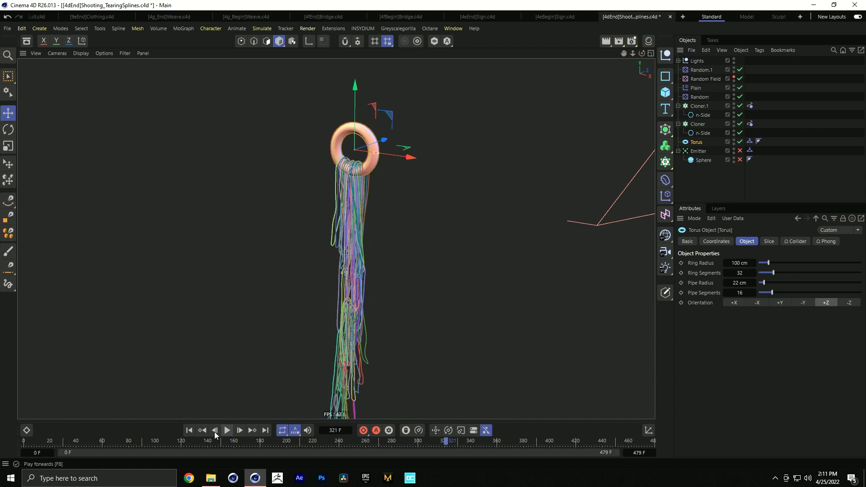
pyautogui.click(189, 430)
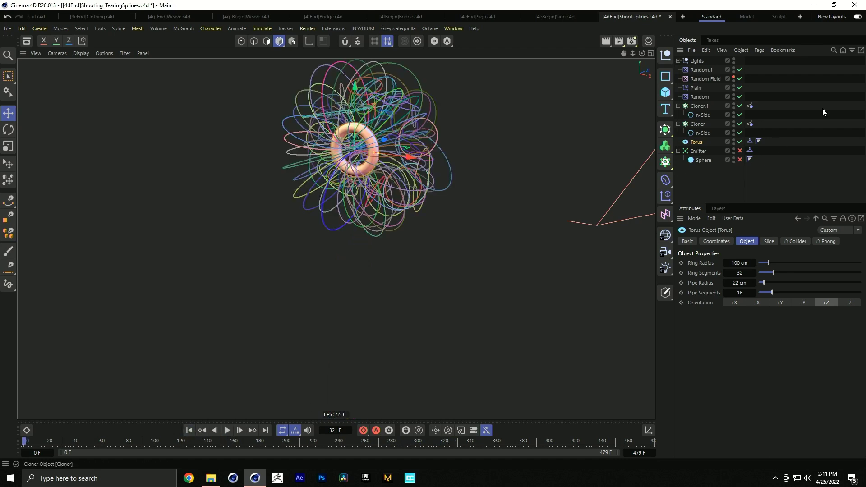
# Enable Tearing on the Rope tags of both Cloners and play the simulation.
pyautogui.click(750, 106)
pyautogui.keyDown('ctrl'); pyautogui.click(750, 125); pyautogui.keyUp('ctrl')
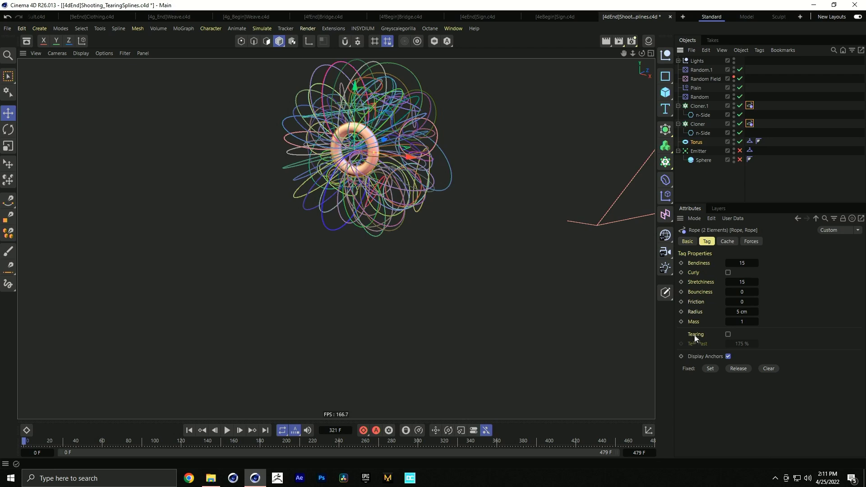
pyautogui.click(728, 335)
pyautogui.click(227, 430)
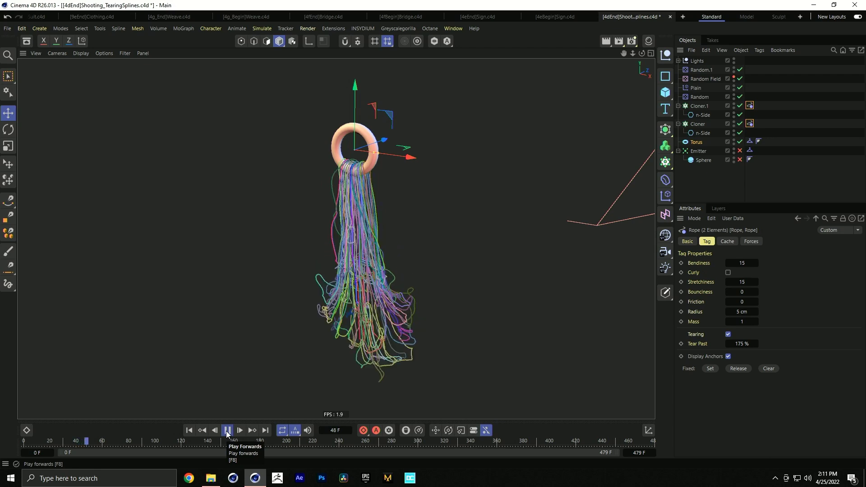
pyautogui.click(227, 430)
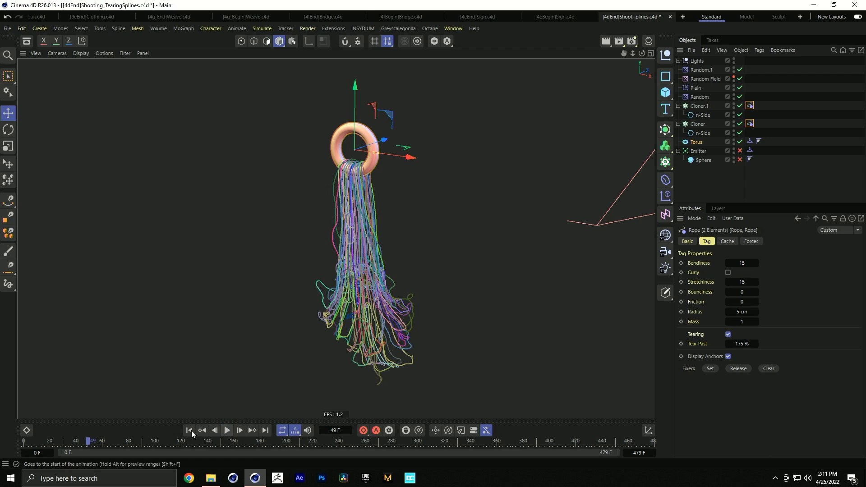
# Set the project's simulation device to CPU and play the tearing simulation with the Emitter and its Sphere enabled.
pyautogui.hotkey('ctrl', 'd')
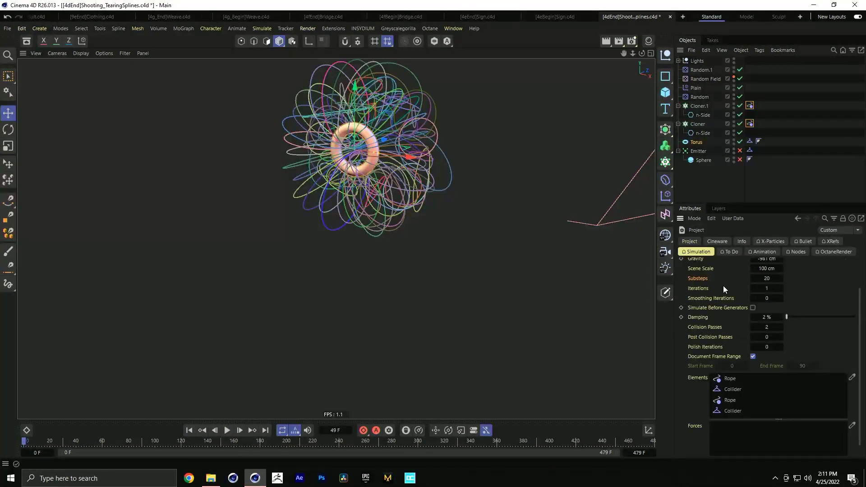
pyautogui.scroll(2, 753, 285)
pyautogui.click(227, 430)
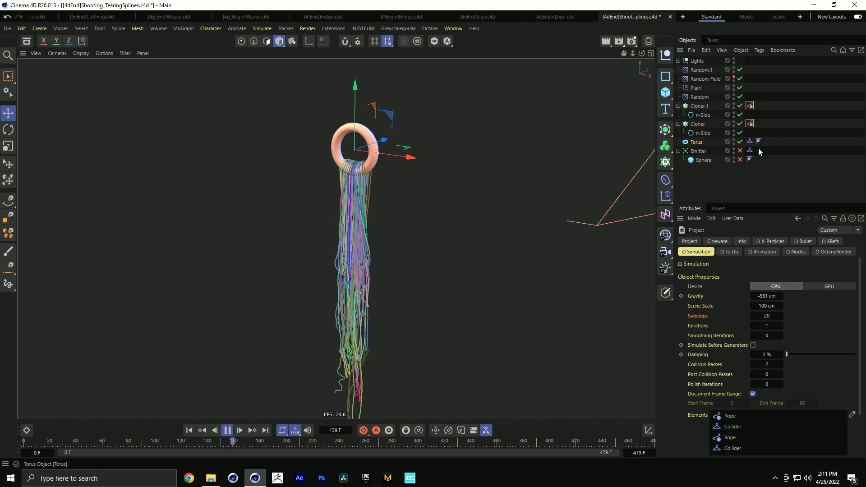
pyautogui.click(739, 151)
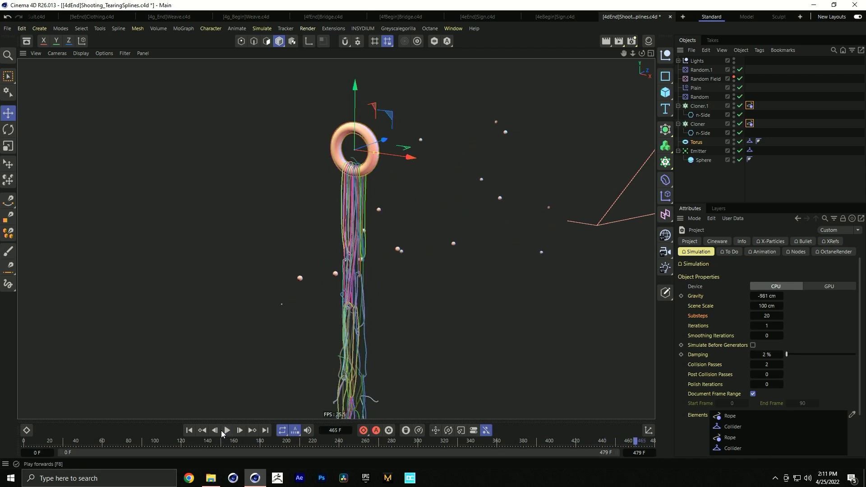
# Rewind to the first frame and close the [4dEnd]Shooting_TearingSplines.c4d project without saving it.
pyautogui.click(189, 430)
pyautogui.hotkey('ctrl', 'F4')
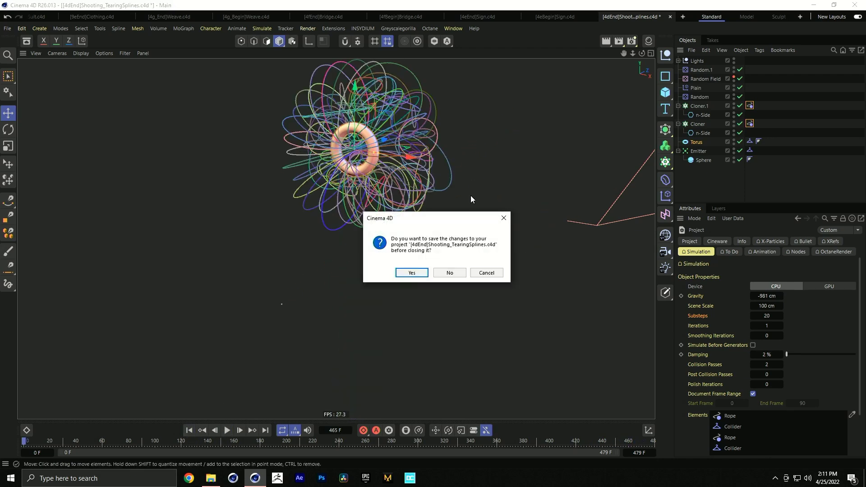
pyautogui.click(459, 272)
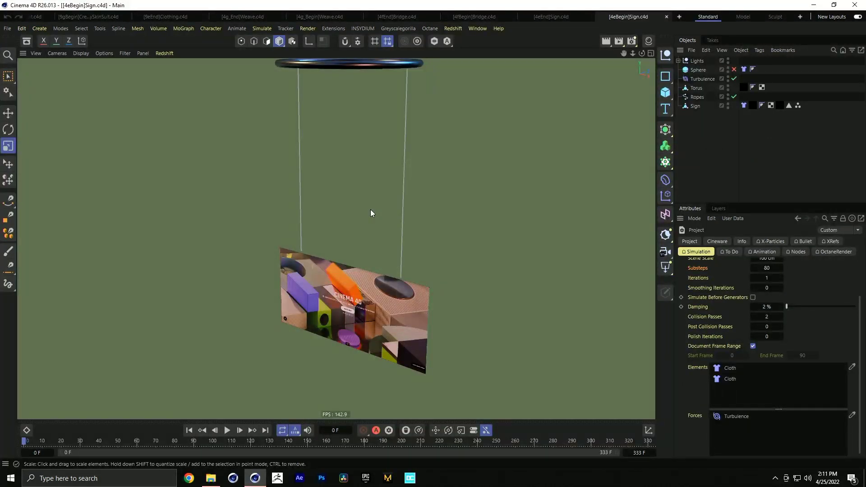
# Examine the Ropes spline's points near the Sign and the Torus above, and return to Model mode.
pyautogui.keyDown('alt'); pyautogui.moveTo(381, 283); pyautogui.dragTo(406, 266); pyautogui.keyUp('alt')
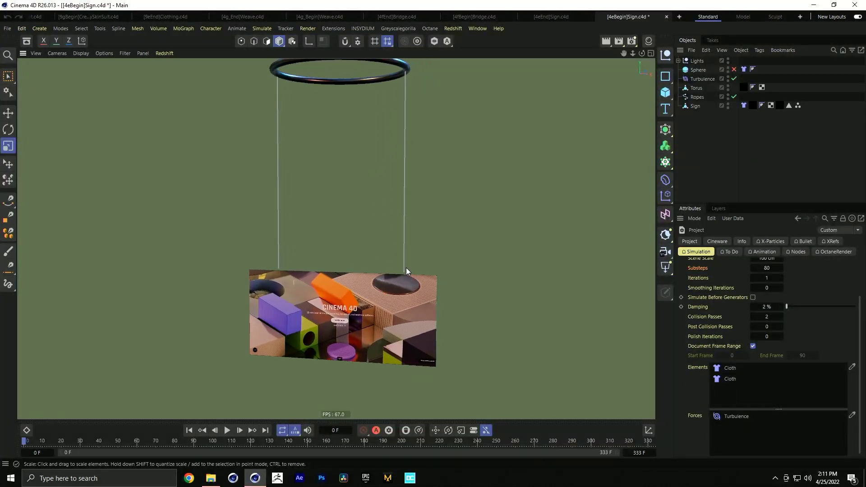
pyautogui.click(703, 99)
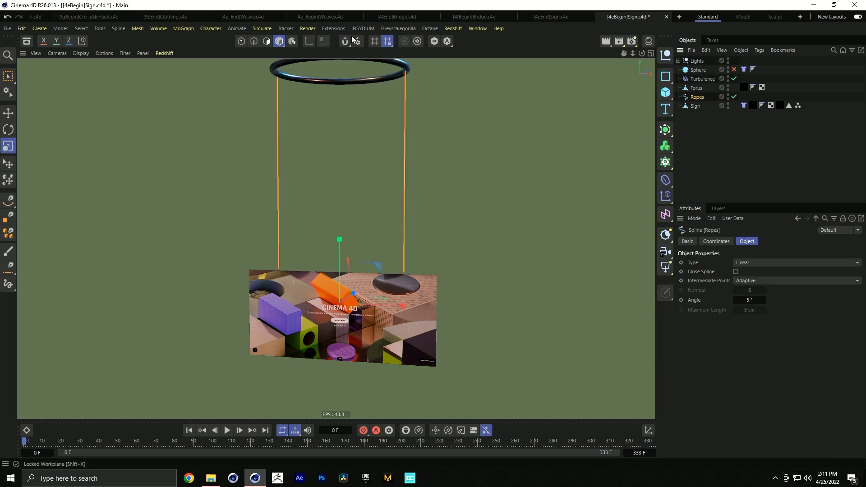
pyautogui.click(244, 43)
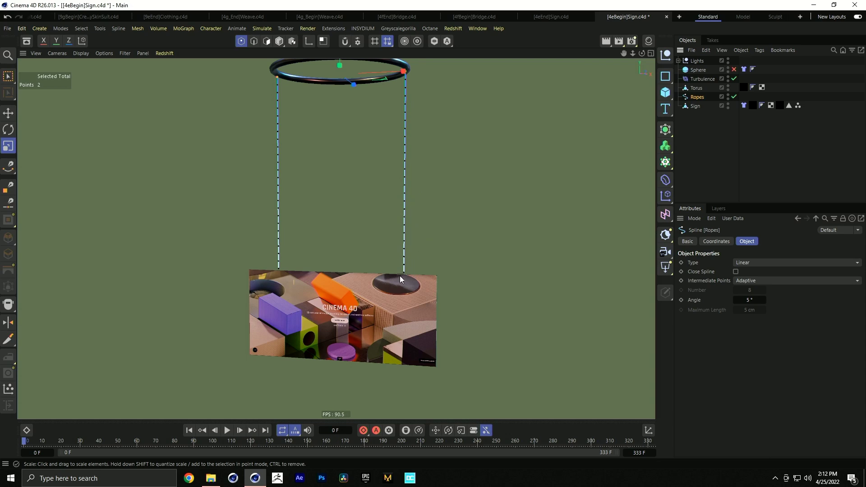
pyautogui.keyDown('alt'); pyautogui.moveTo(401, 277); pyautogui.dragTo(466, 247, button='right'); pyautogui.keyUp('alt')
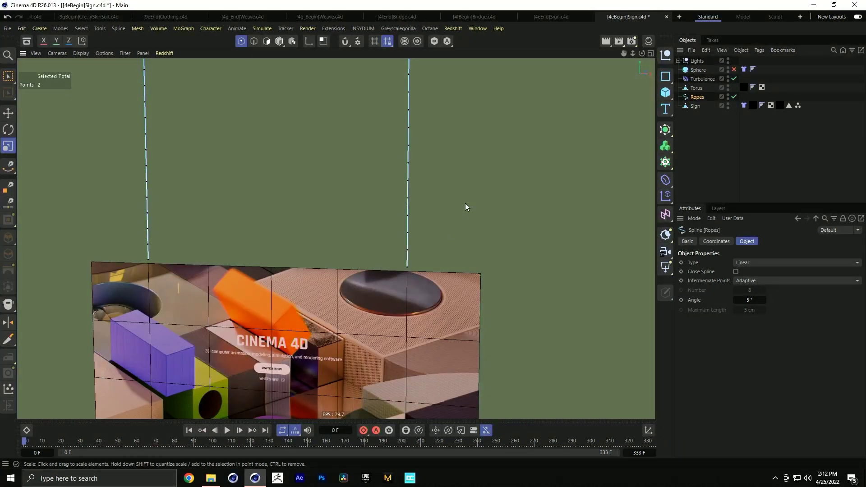
pyautogui.scroll(-5, 379, 320)
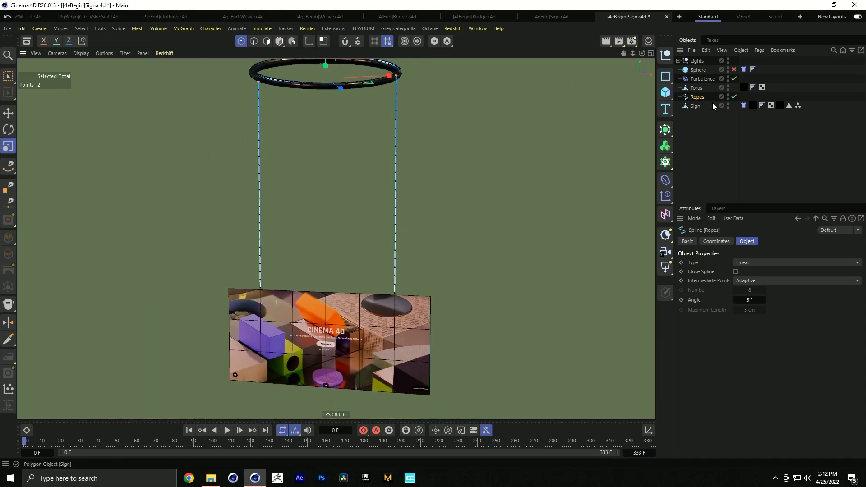
pyautogui.click(321, 84)
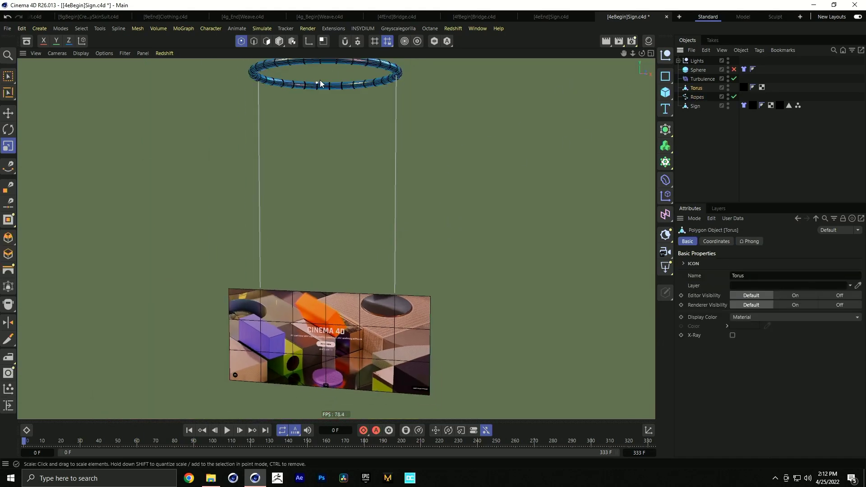
pyautogui.click(279, 41)
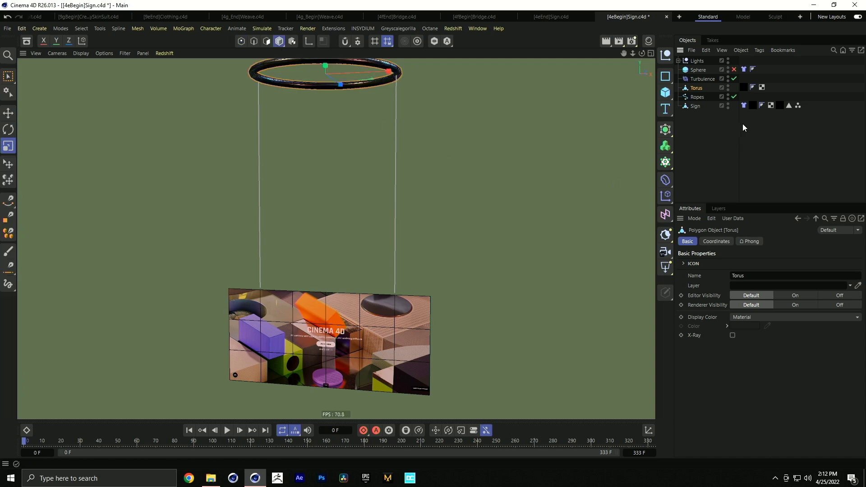
# Add a Rope simulation tag to the Ropes spline.
pyautogui.rightClick(697, 97)
pyautogui.moveTo(725, 155)
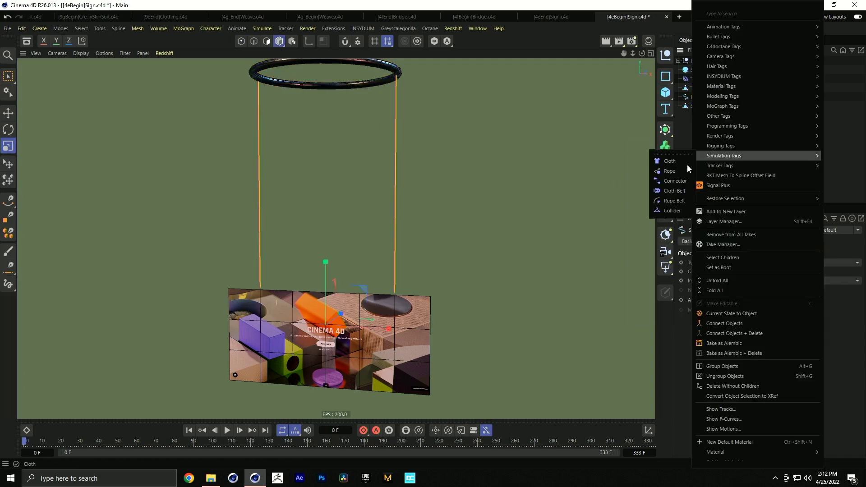
pyautogui.click(669, 171)
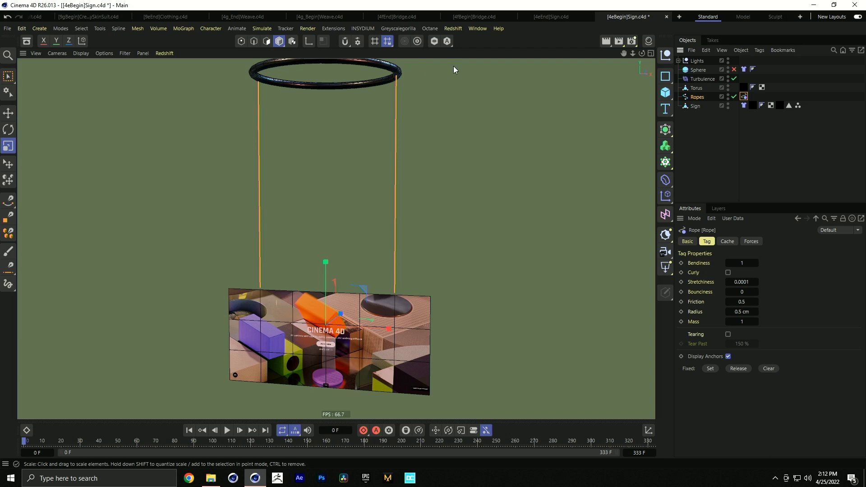
# Add a Rope Belt simulation tag to the Ropes spline.
pyautogui.rightClick(694, 97)
pyautogui.moveTo(724, 139)
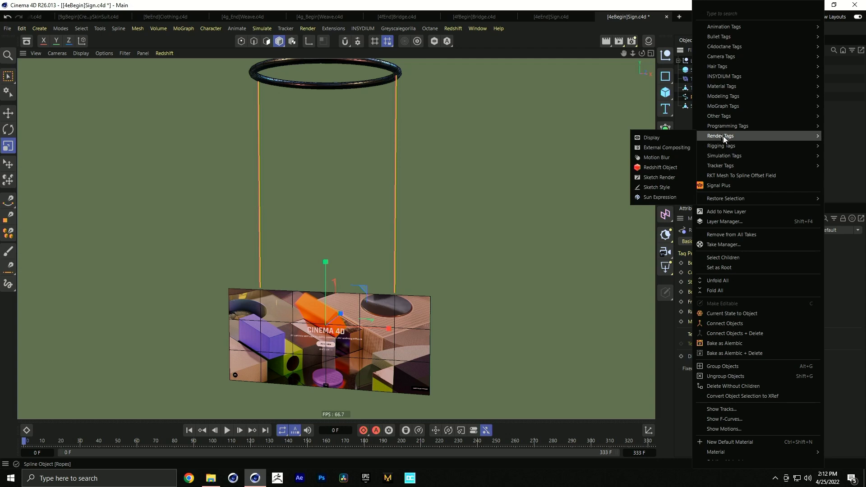
pyautogui.moveTo(721, 156)
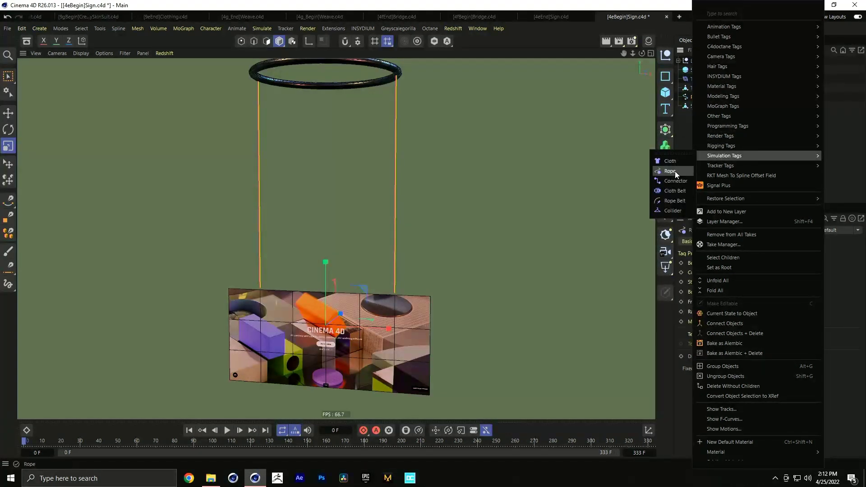
pyautogui.click(672, 202)
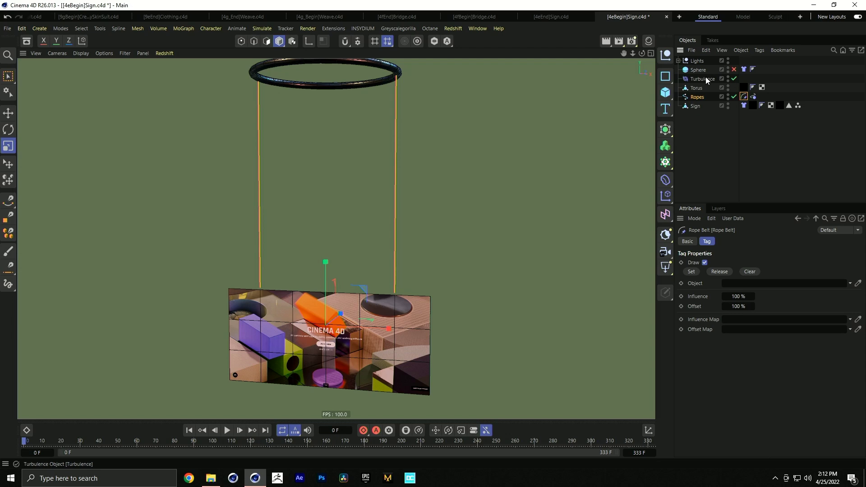
# Link the Torus as the Rope Belt's object and set the two selected top points of the Ropes spline as belted points.
pyautogui.moveTo(696, 90); pyautogui.dragTo(742, 283)
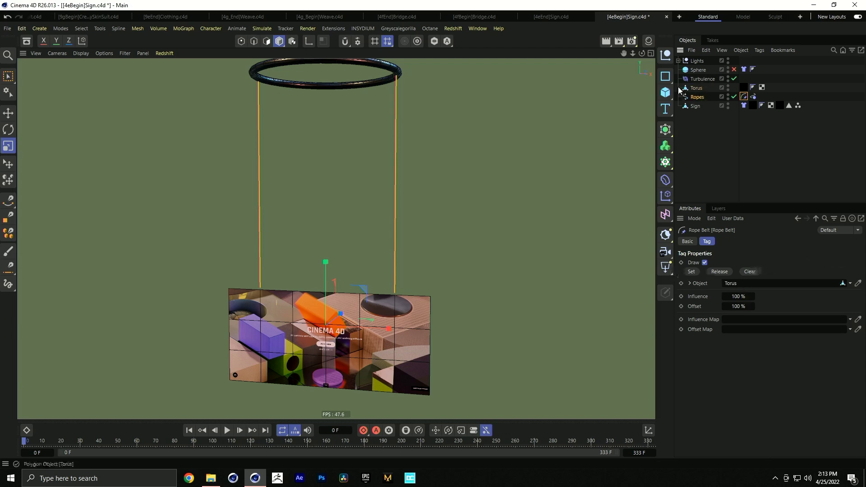
pyautogui.click(241, 41)
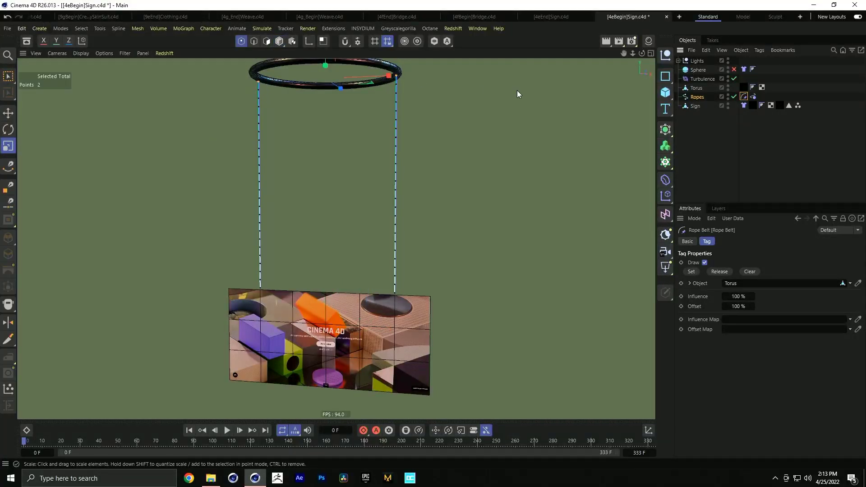
pyautogui.scroll(5, 395, 77)
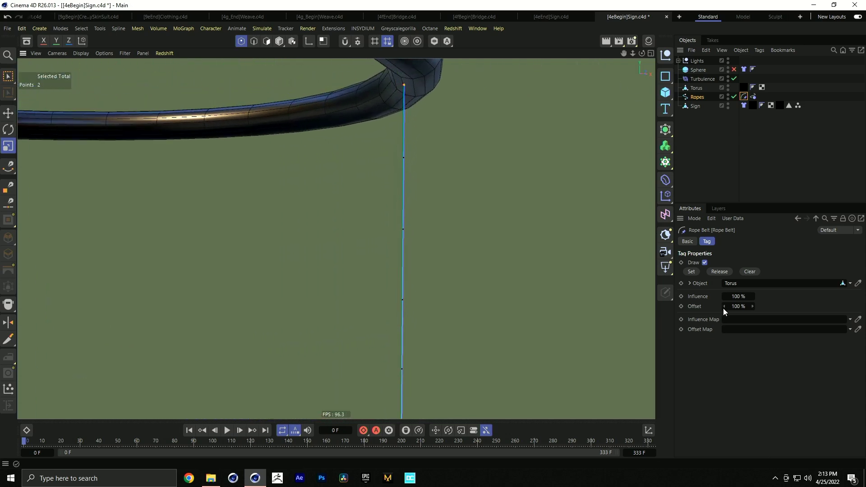
pyautogui.click(691, 271)
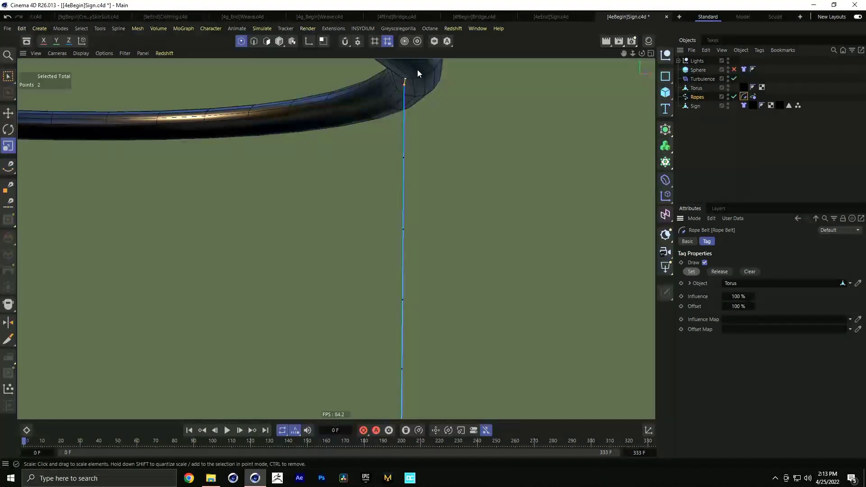
# Set the Rope Belt tag's Influence and Offset to 90 %.
pyautogui.click(738, 296)
pyautogui.write('90')
pyautogui.press('Tab')
pyautogui.write('90')
pyautogui.press('Return')
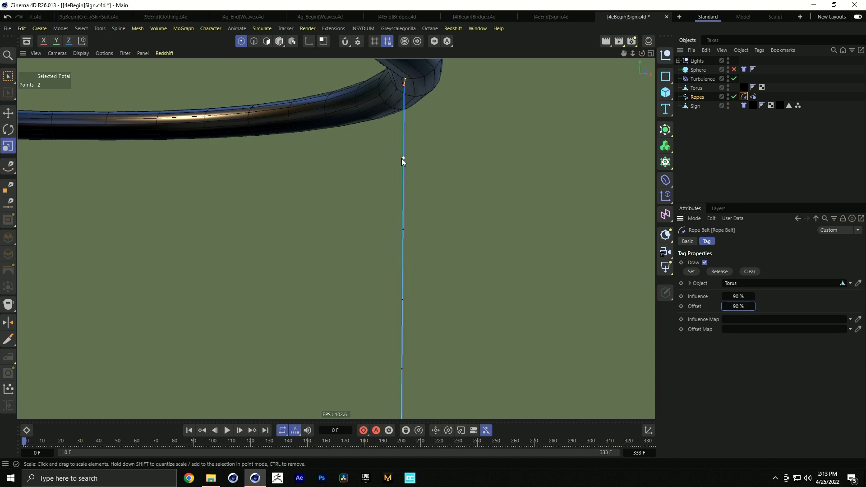
# Add a Connector simulation tag to the Ropes spline.
pyautogui.keyDown('alt'); pyautogui.moveTo(414, 164); pyautogui.dragTo(430, 193, button='right'); pyautogui.keyUp('alt')
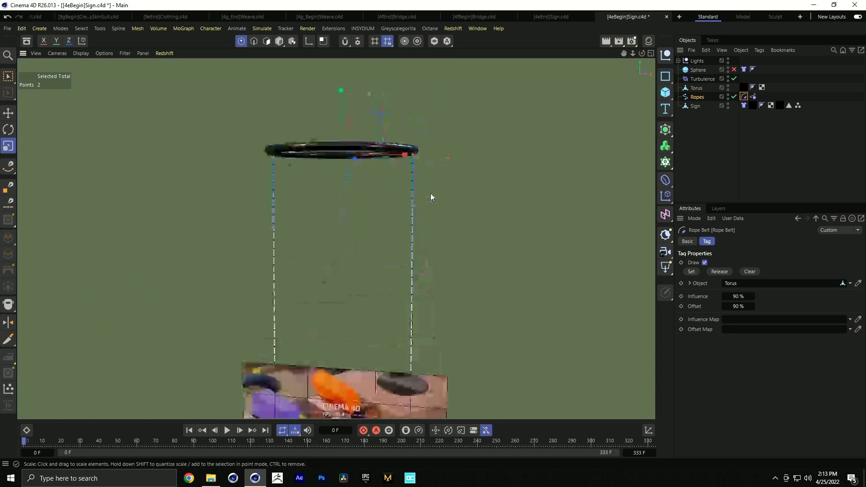
pyautogui.rightClick(693, 96)
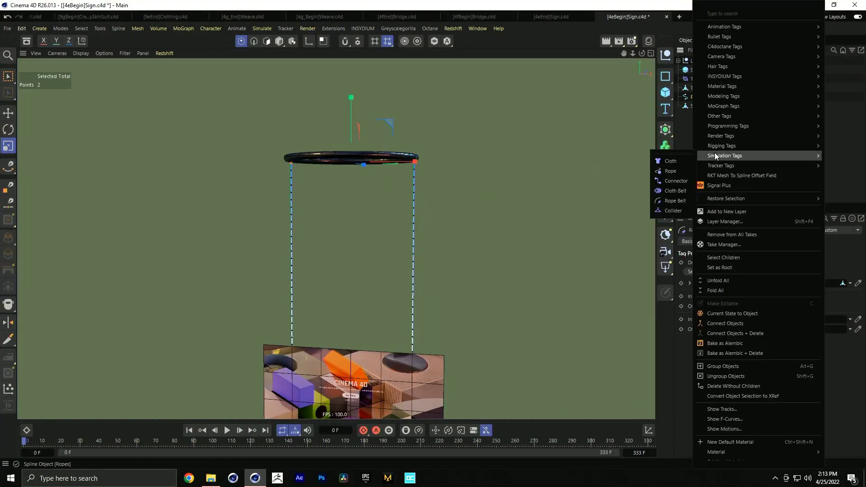
pyautogui.click(676, 181)
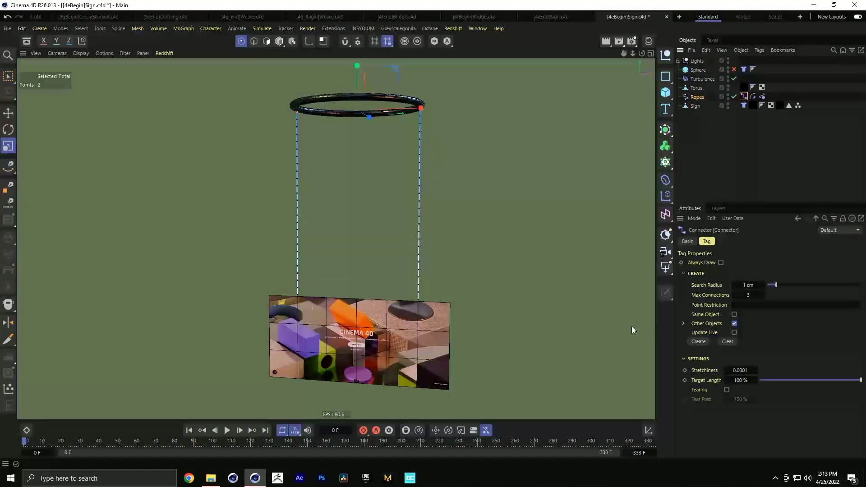
# Connect the rope ends to the Sign by raising the Connector's Search Radius to 2.36 cm with Update Live on, and turn Update Live off.
pyautogui.scroll(5, 410, 315)
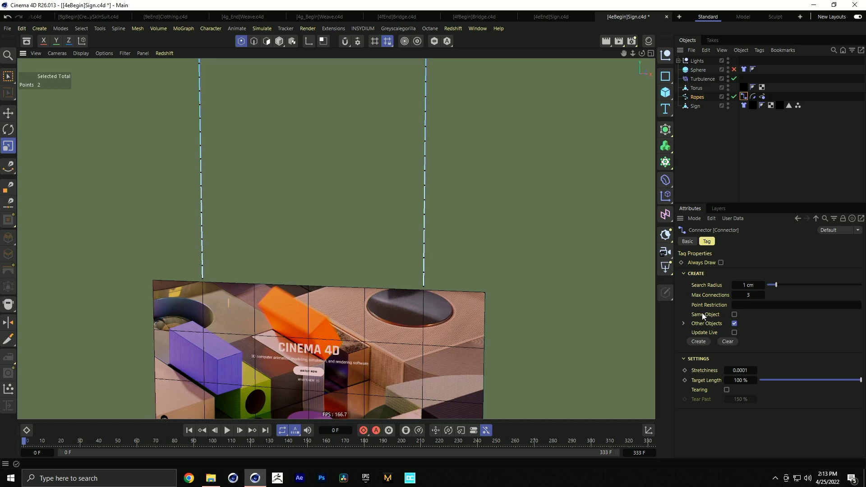
pyautogui.click(734, 332)
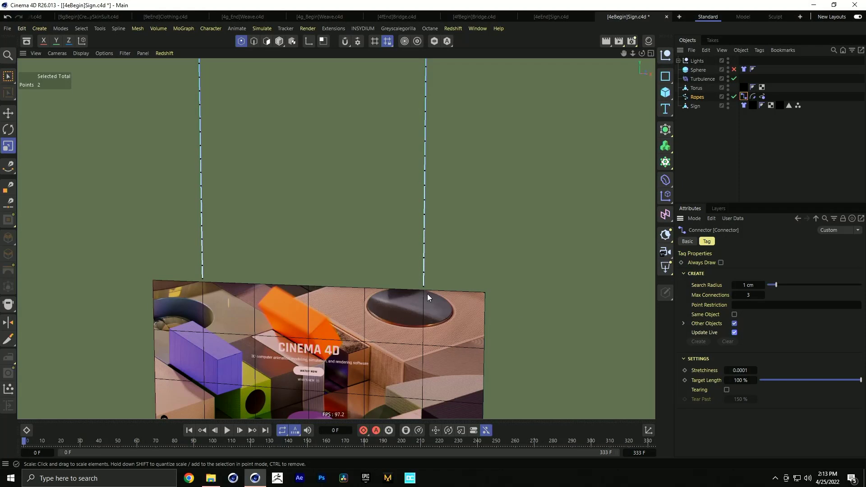
pyautogui.keyDown('alt'); pyautogui.moveTo(426, 288); pyautogui.dragTo(507, 283, button='right'); pyautogui.keyUp('alt')
pyautogui.hotkey('ctrl', 'shift', 'z')
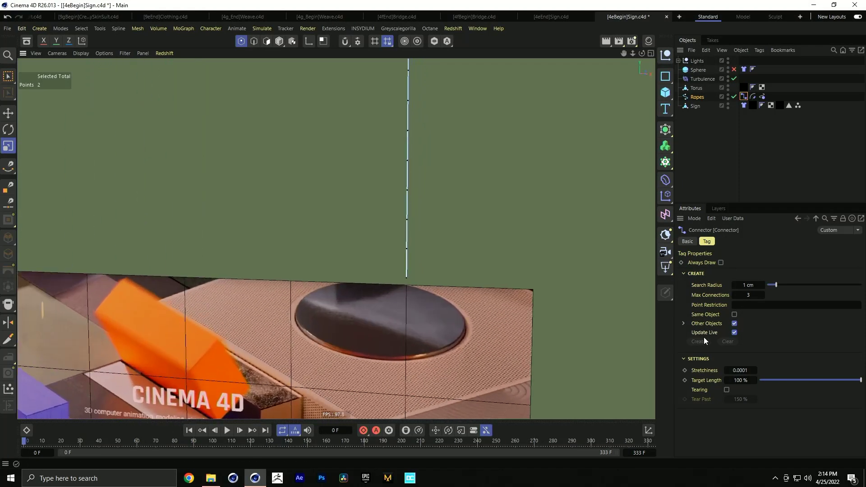
pyautogui.moveTo(777, 283); pyautogui.dragTo(789, 284)
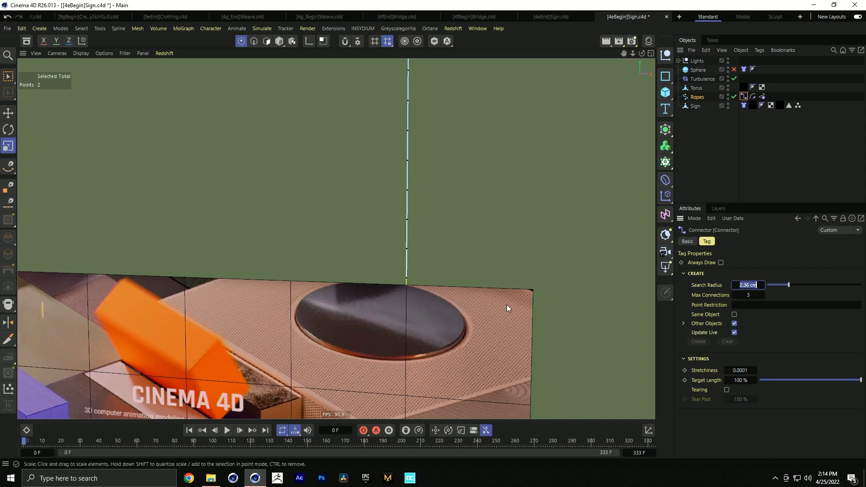
pyautogui.click(734, 332)
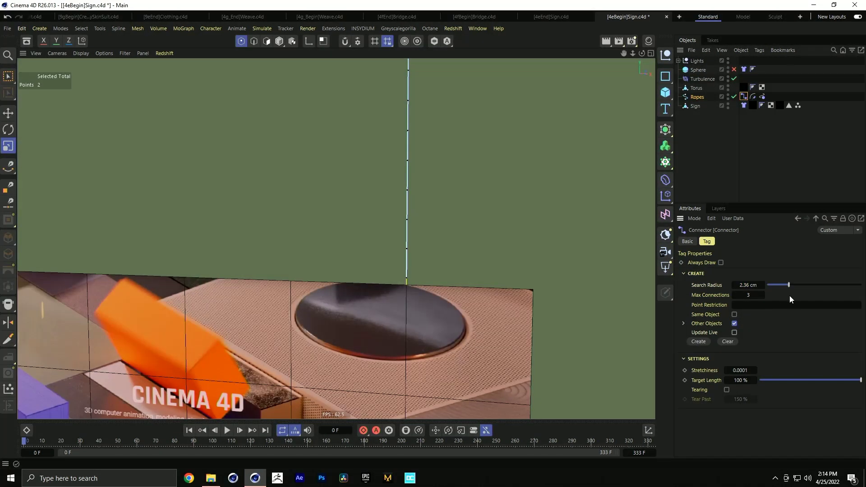
# Return to Model mode, select the Turbulence object and play the simulation of the hanging sign.
pyautogui.keyDown('alt'); pyautogui.moveTo(418, 303); pyautogui.dragTo(333, 320, button='right'); pyautogui.keyUp('alt')
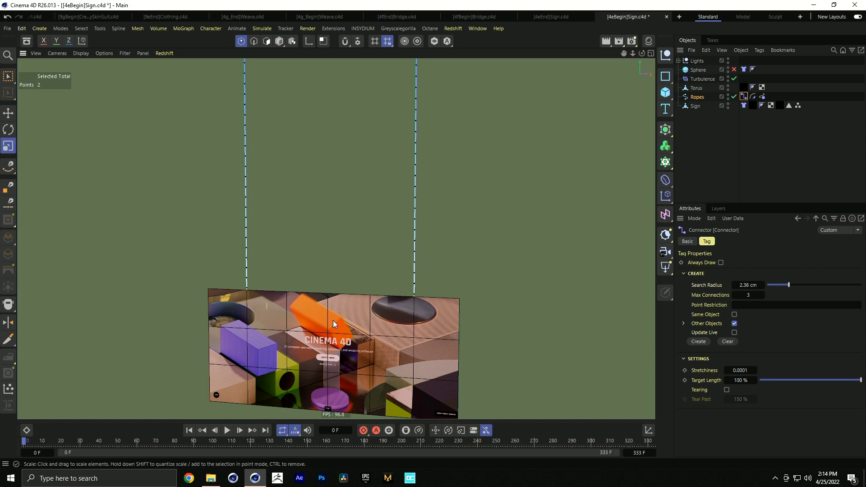
pyautogui.click(268, 41)
pyautogui.scroll(-3, 408, 302)
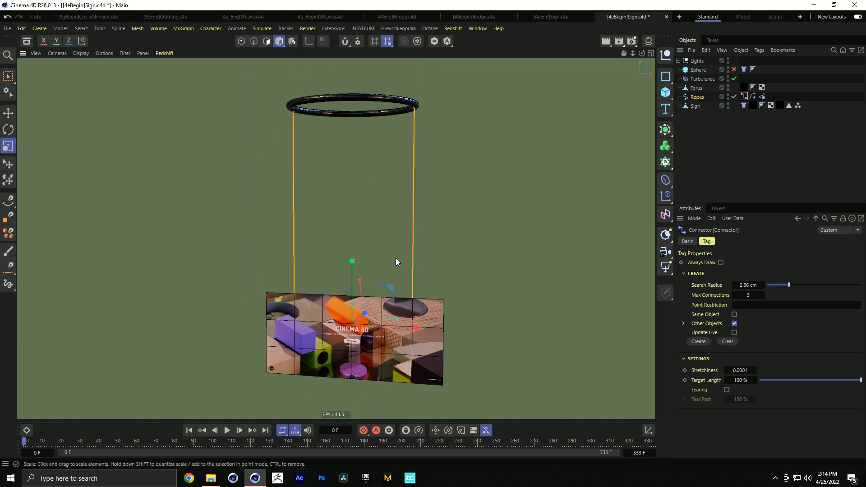
pyautogui.scroll(5, 347, 177)
pyautogui.scroll(-4, 382, 182)
pyautogui.click(701, 79)
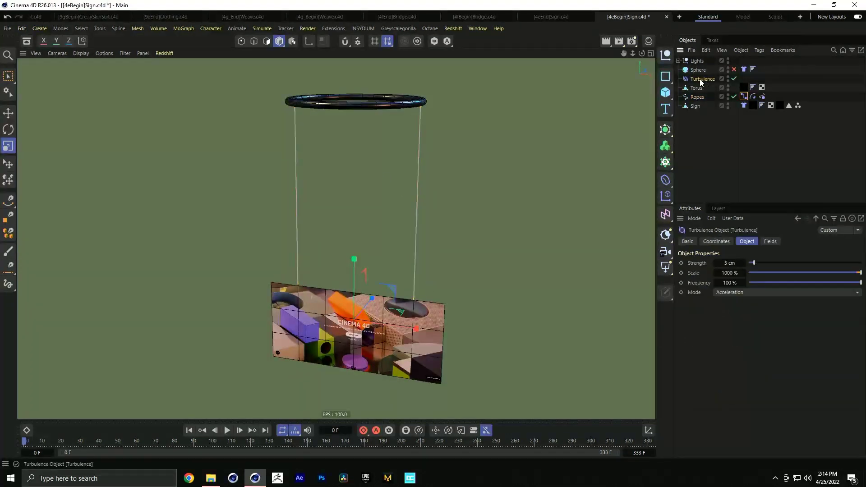
pyautogui.click(228, 430)
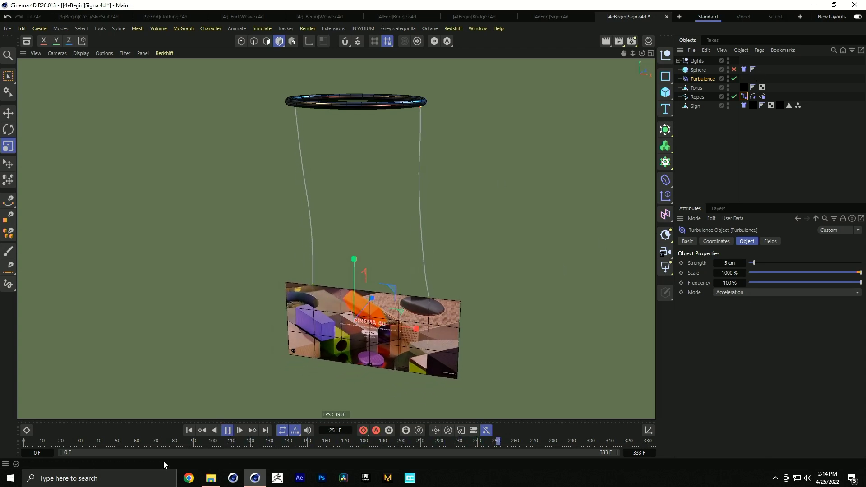
# Enable the Sphere object, and stop the playback and rewind to the first frame.
pyautogui.click(734, 69)
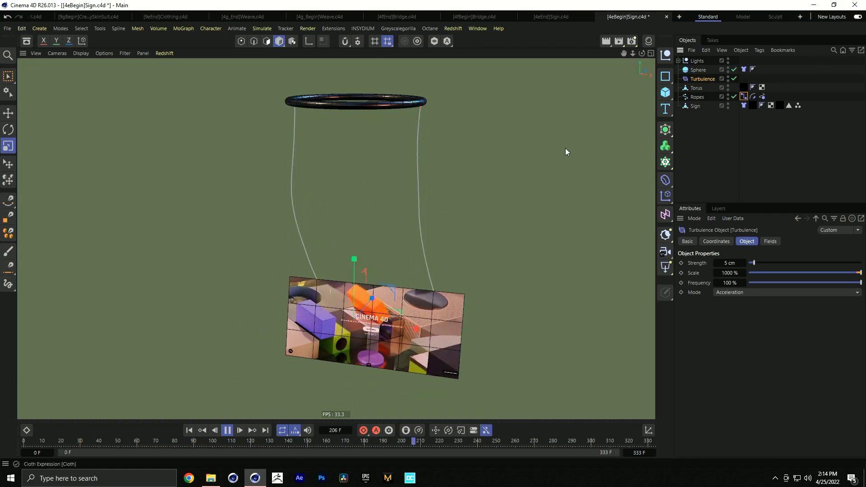
pyautogui.click(227, 430)
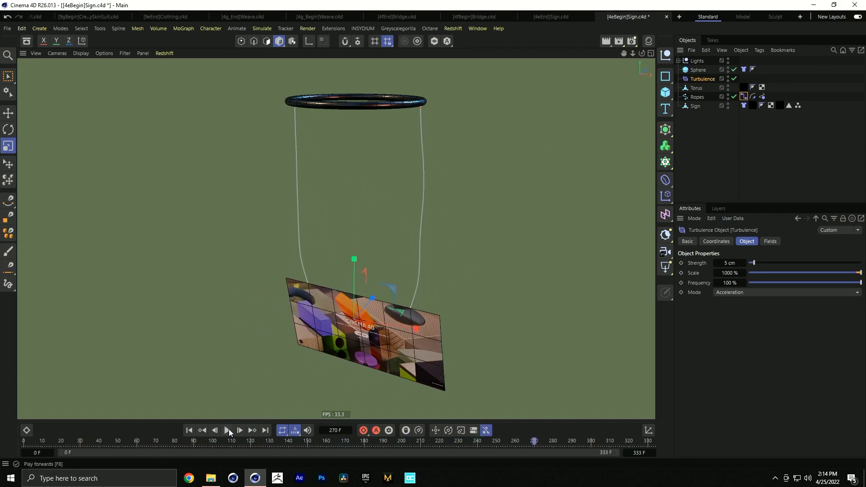
pyautogui.click(189, 431)
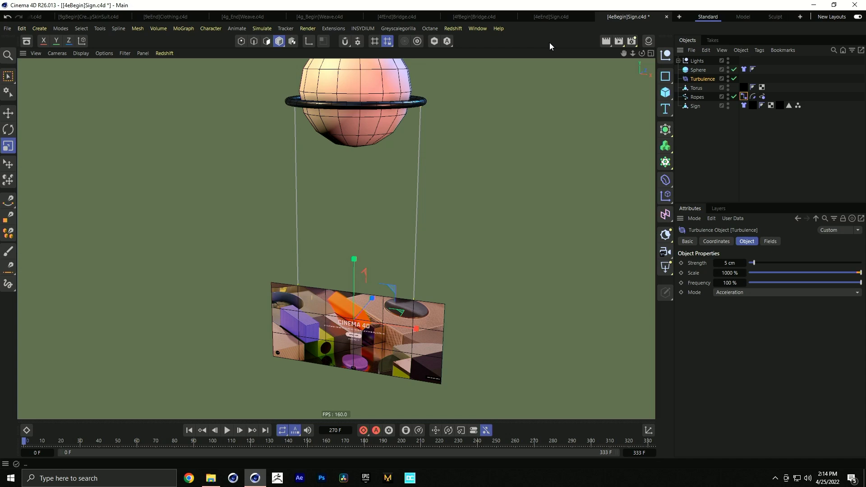
# Close the [4eBegin]Sign.c4d project without saving it, and close the [4eEnd]Sign.c4d project.
pyautogui.hotkey('ctrl', 'F4')
pyautogui.click(445, 272)
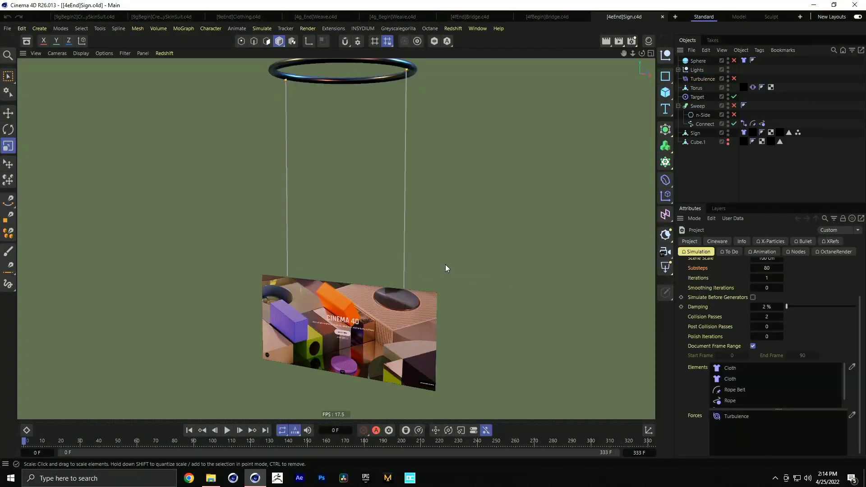
pyautogui.hotkey('ctrl', 'F4')
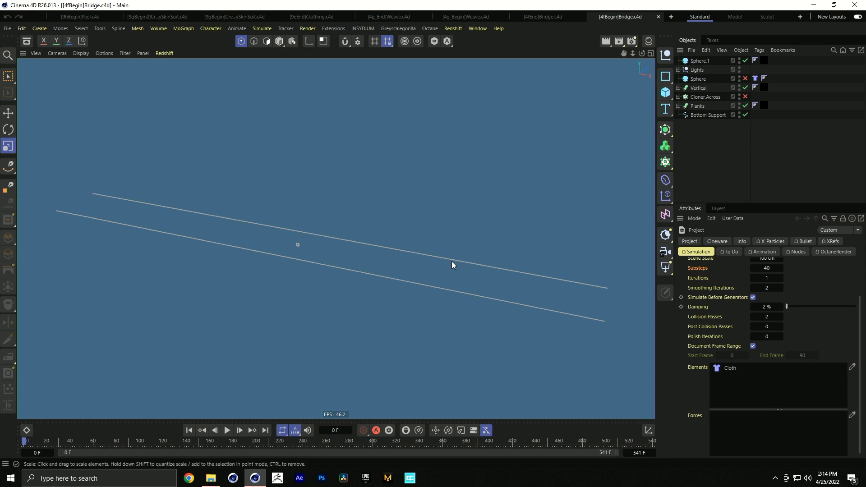
# Add a Rope simulation tag to the Bottom Support spline in the bridge project.
pyautogui.click(724, 115)
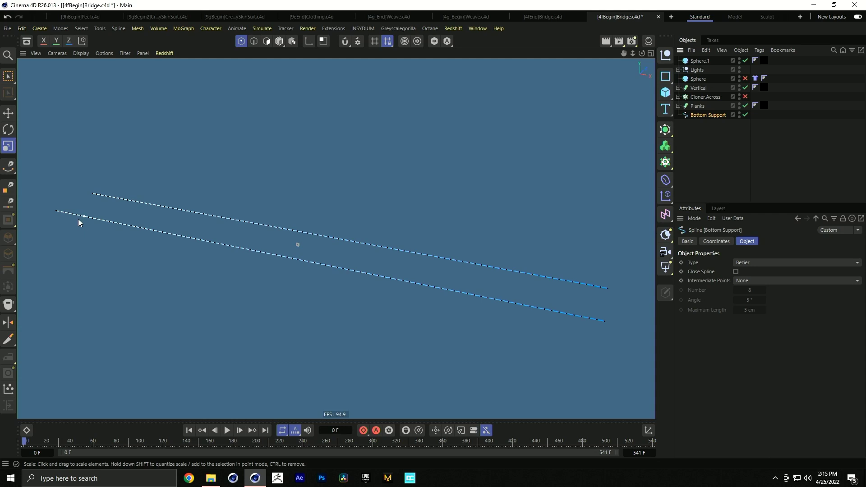
pyautogui.rightClick(708, 116)
pyautogui.moveTo(741, 155)
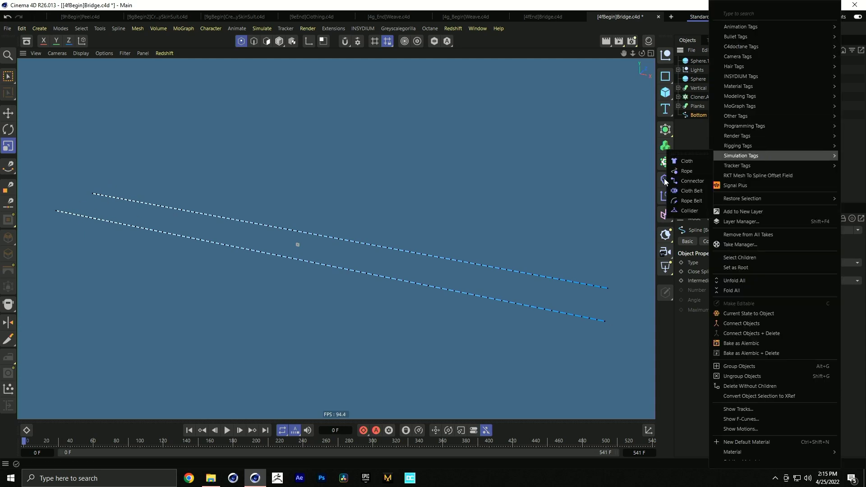
pyautogui.click(678, 171)
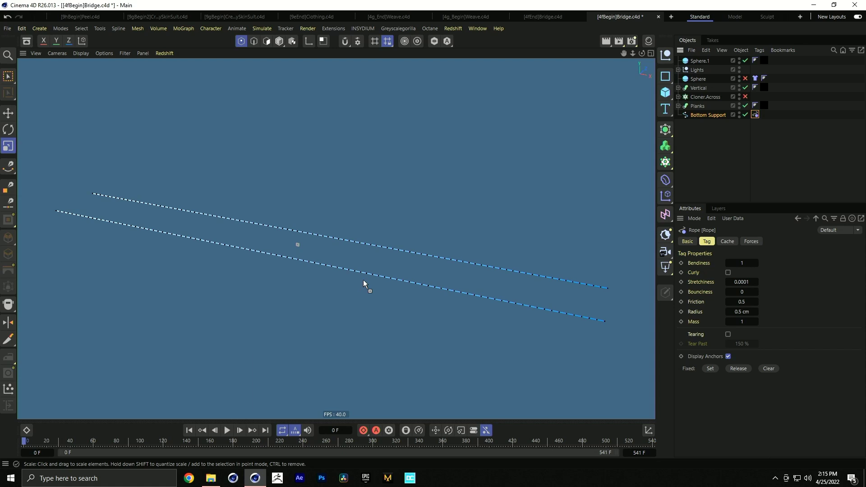
# Select the four end points of the Bottom Support spline and set them as fixed in the Rope tag.
pyautogui.hotkey('ctrl', 'a')
pyautogui.rightClick(521, 294)
pyautogui.click(521, 294)
pyautogui.press('u')
pyautogui.press('i')
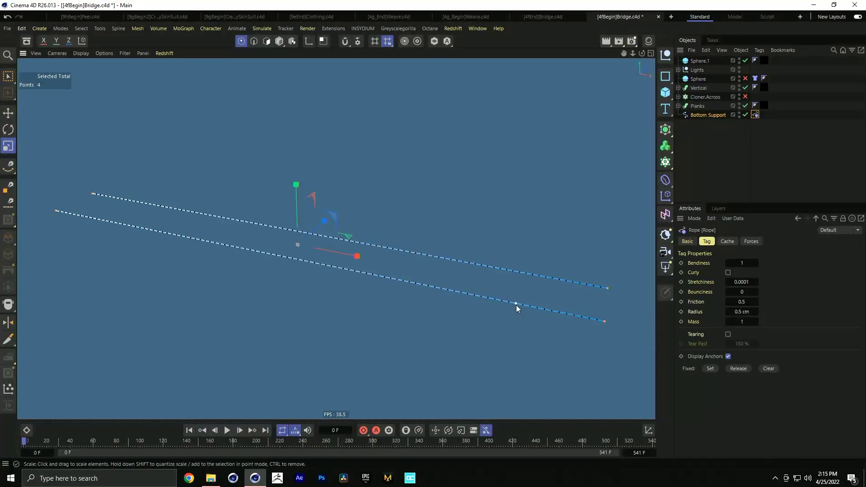
pyautogui.click(710, 369)
# Return to Model mode and play the simulation of the sagging ropes, and rewind to the first frame.
pyautogui.click(279, 41)
pyautogui.click(228, 431)
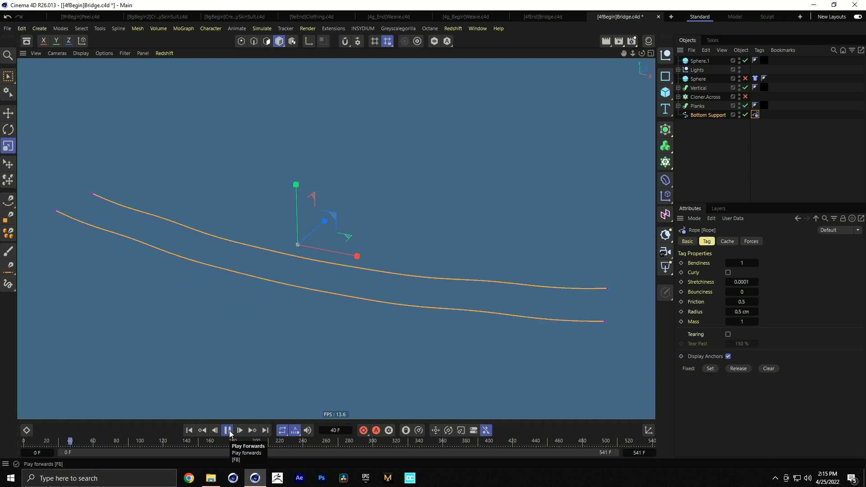
pyautogui.click(229, 432)
pyautogui.click(190, 431)
# Set the project's simulation device to CPU, and play the rope simulation again and rewind it.
pyautogui.hotkey('ctrl', 'd')
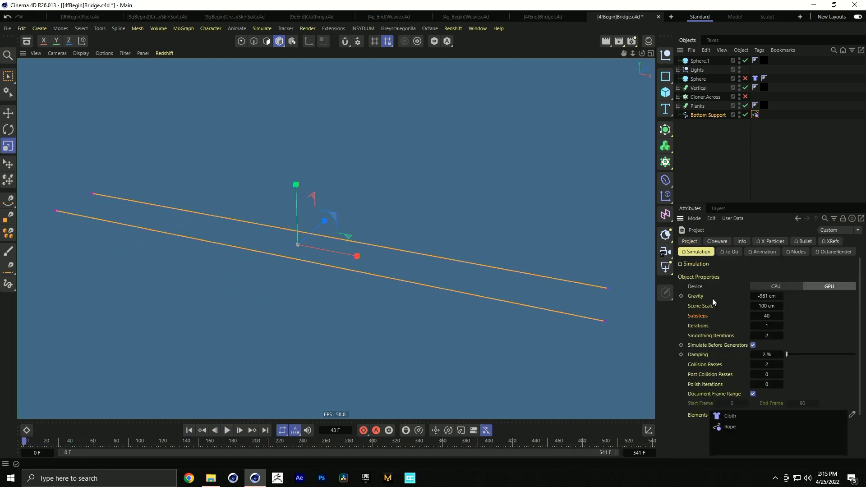
pyautogui.click(779, 288)
pyautogui.click(228, 431)
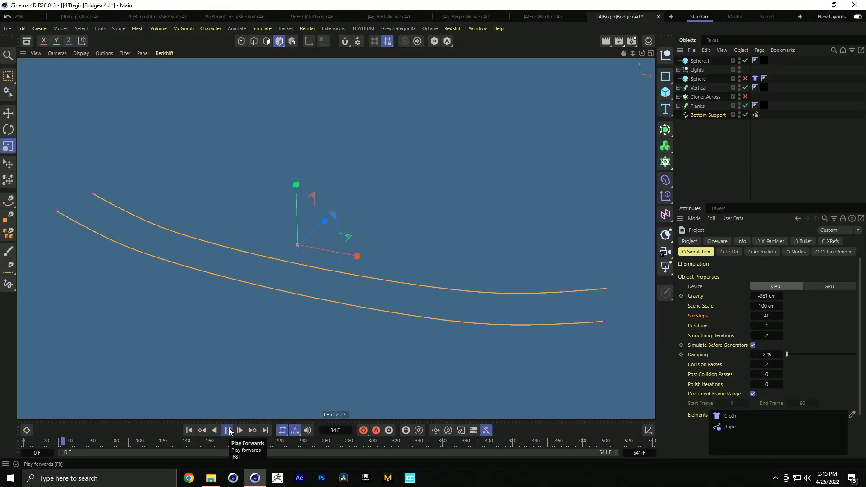
pyautogui.click(228, 430)
pyautogui.click(190, 430)
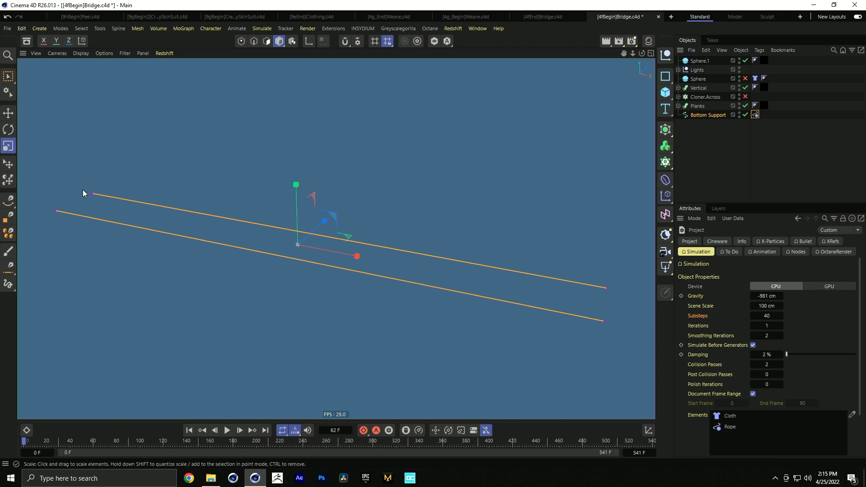
# Draw a straight two-point spline about 89 cm long across the gap between the two support ropes in the top view.
pyautogui.middleClick(277, 237)
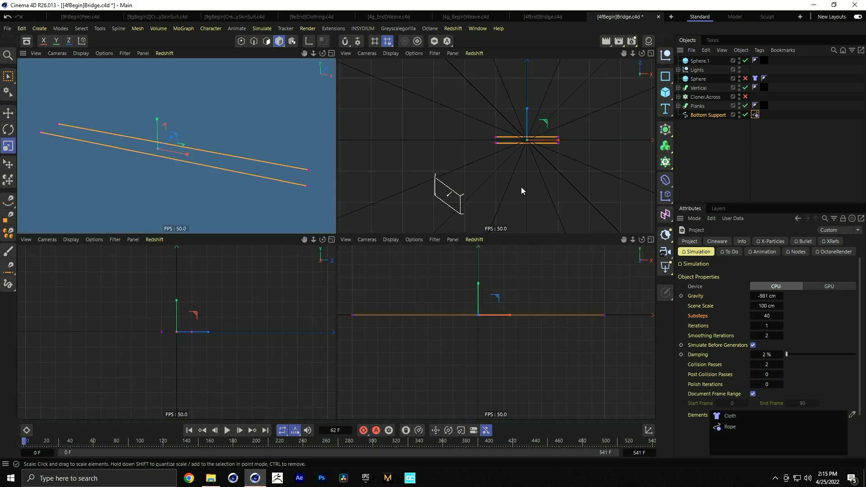
pyautogui.middleClick(521, 186)
pyautogui.keyDown('alt'); pyautogui.moveTo(399, 228); pyautogui.dragTo(488, 207, button='right'); pyautogui.keyUp('alt')
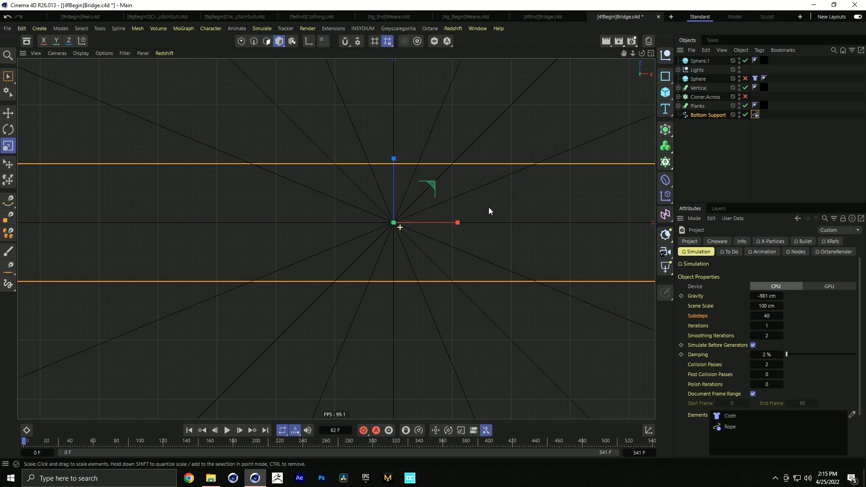
pyautogui.click(10, 204)
pyautogui.click(718, 130)
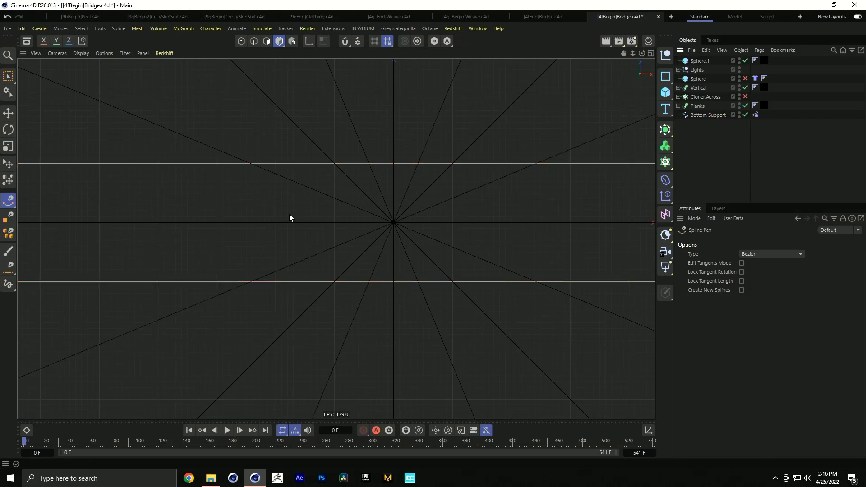
pyautogui.click(394, 170)
pyautogui.click(394, 274)
pyautogui.press('Escape')
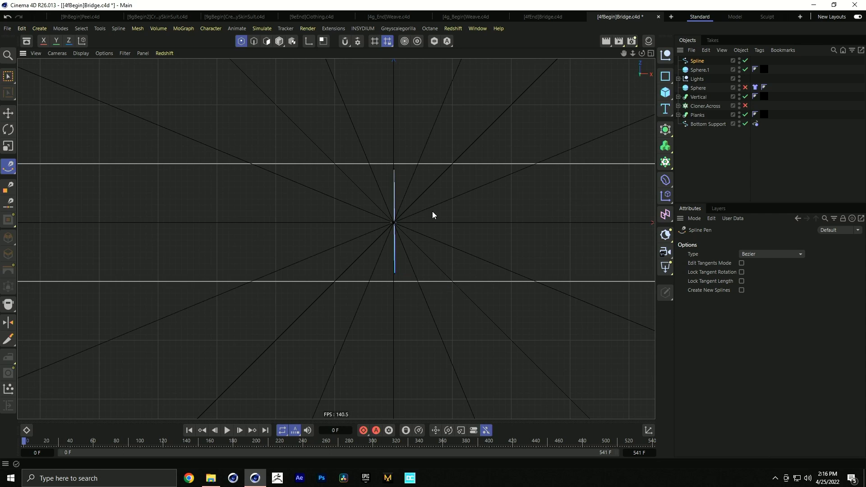
# Straighten and centre the new spline by setting its X size and its X and Z positions to 0 cm.
pyautogui.click(649, 431)
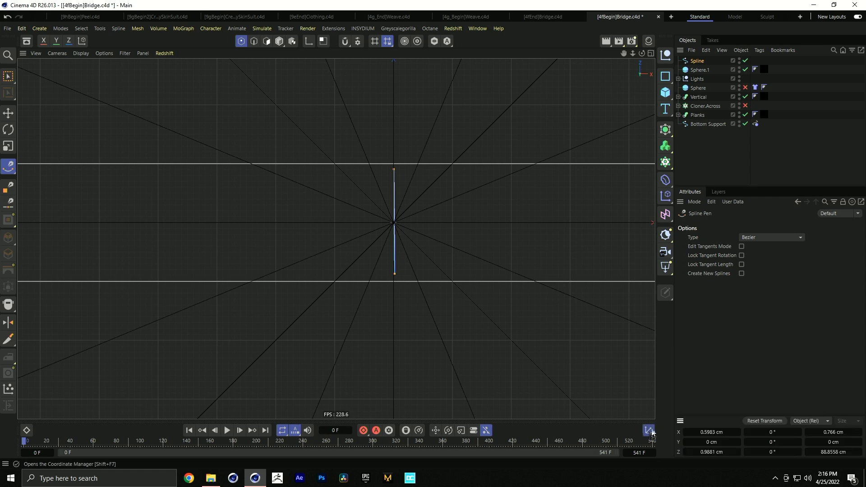
pyautogui.click(850, 432)
pyautogui.write('0')
pyautogui.click(719, 434)
pyautogui.write('0')
pyautogui.click(716, 451)
pyautogui.write('0')
pyautogui.press('Return')
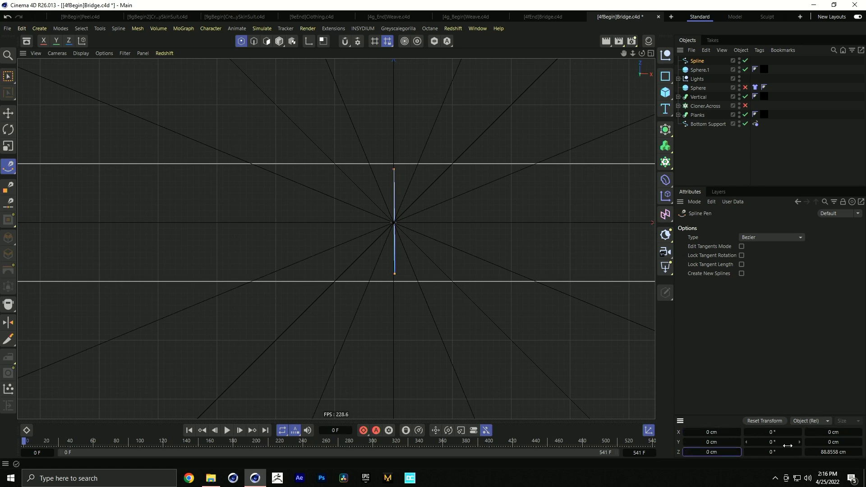
# Set the new spline's Z size to 99 cm so that it spans both support ropes.
pyautogui.click(834, 452)
pyautogui.write('99')
pyautogui.press('Return')
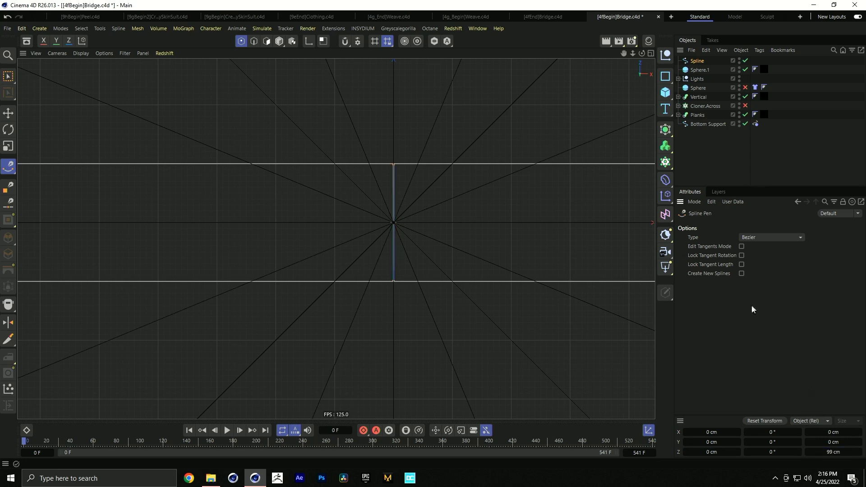
# Return to the perspective view and expand the Cloner.Across object's hierarchy.
pyautogui.middleClick(320, 180)
pyautogui.middleClick(298, 177)
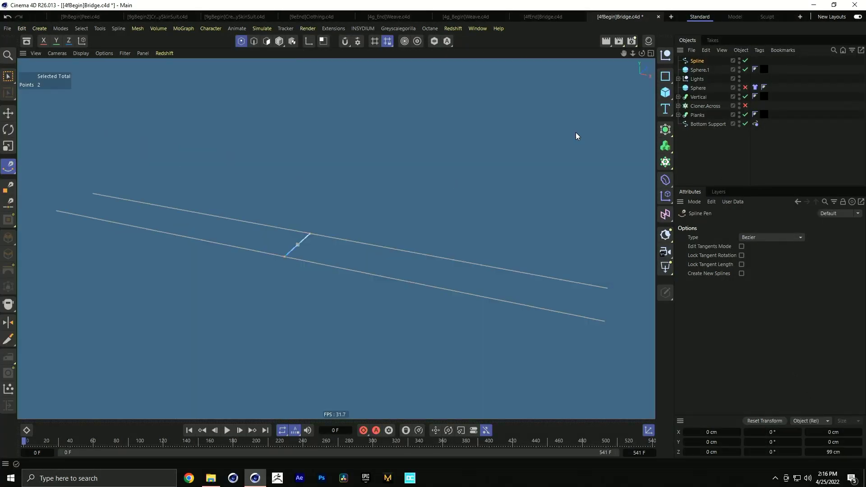
pyautogui.click(678, 106)
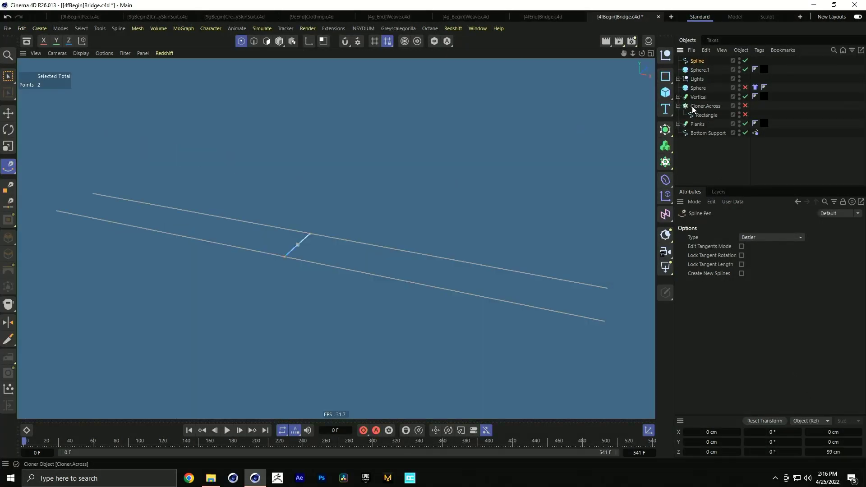
# Delete the Rectangle under Cloner.Across, nest the Spline in its place, and enable the cloner.
pyautogui.click(716, 107)
pyautogui.click(711, 115)
pyautogui.press('Delete')
pyautogui.click(702, 63)
pyautogui.moveTo(705, 102); pyautogui.dragTo(706, 106)
pyautogui.click(705, 96)
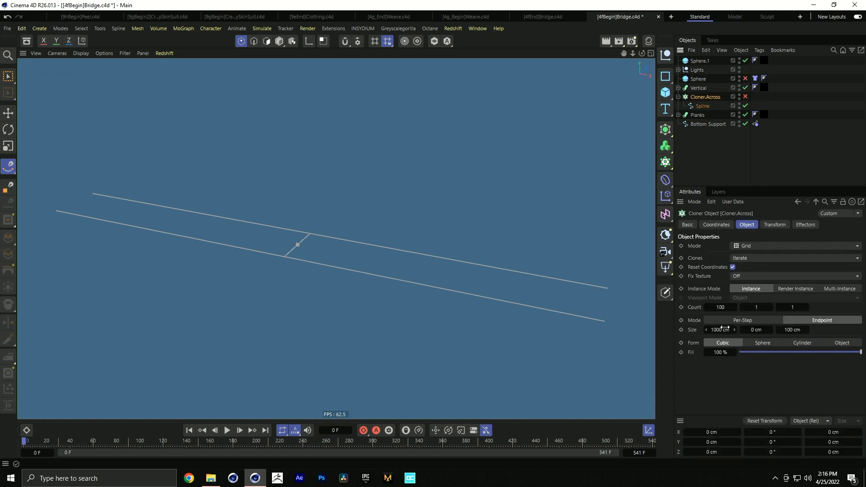
pyautogui.click(744, 97)
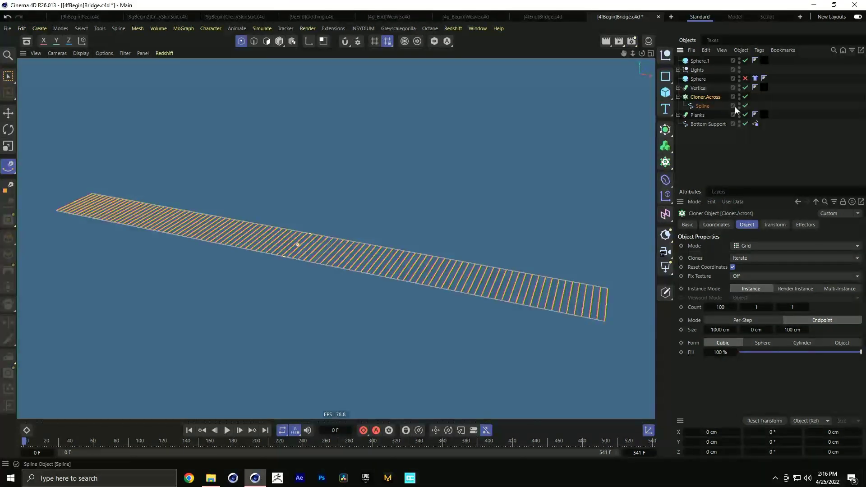
# Add a Rope tag and a Connector tag to Cloner.Across.
pyautogui.rightClick(709, 97)
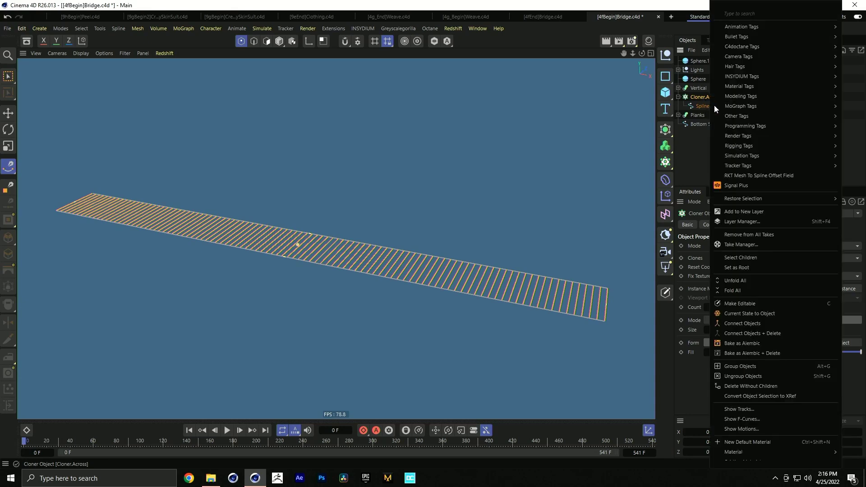
pyautogui.moveTo(753, 157)
pyautogui.click(686, 172)
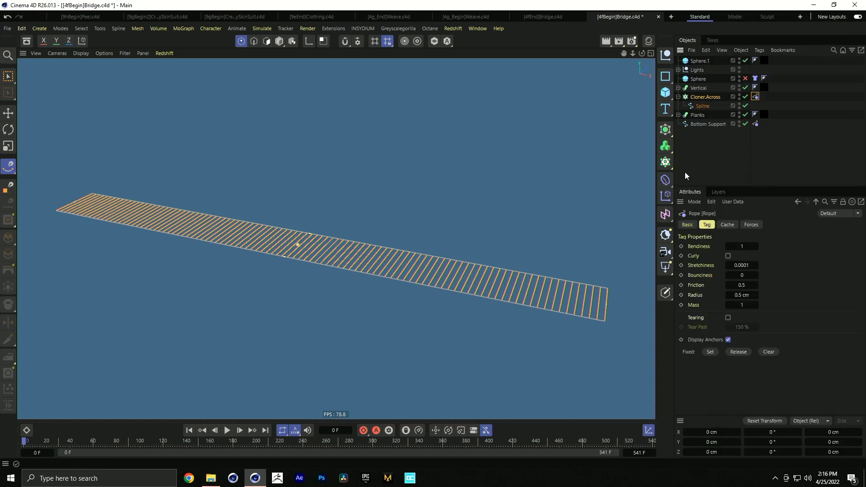
pyautogui.rightClick(701, 100)
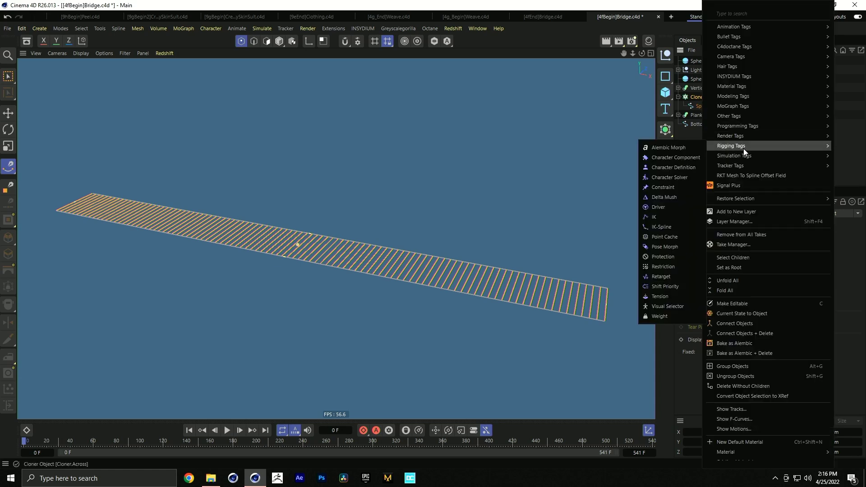
pyautogui.moveTo(738, 154)
pyautogui.click(685, 181)
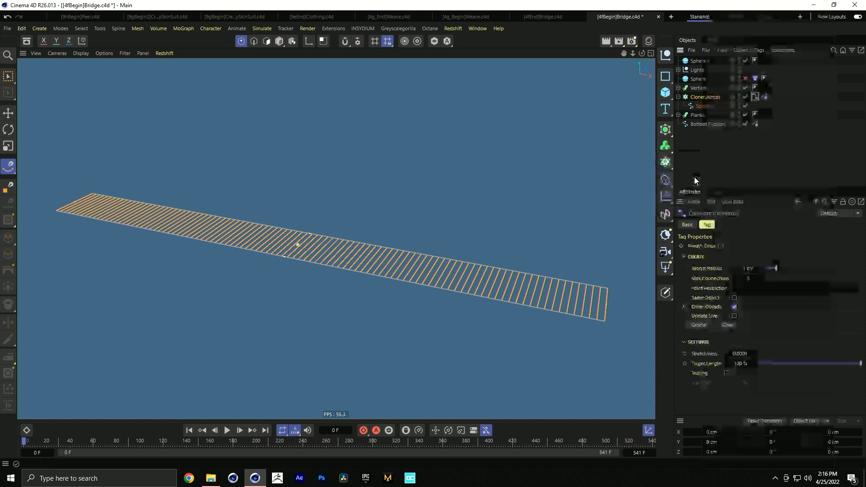
# Create the Connector tag's links between the cloned cross ropes and the bottom support, leaving Update Live off.
pyautogui.scroll(5, 530, 305)
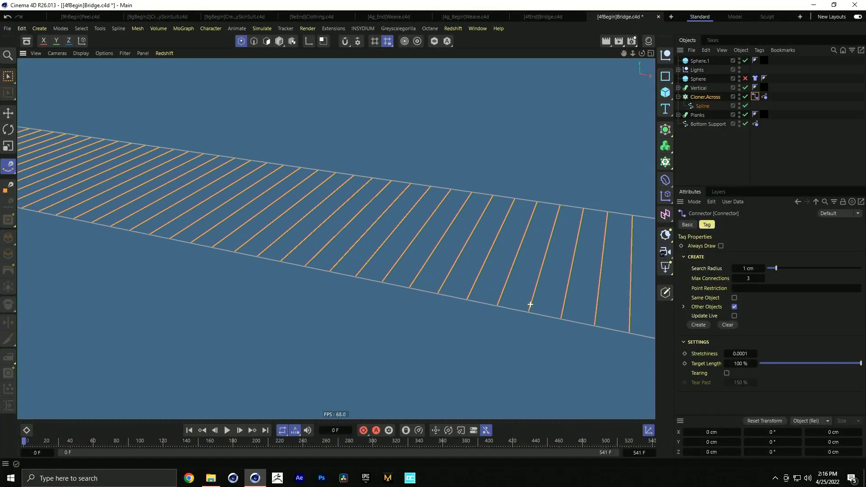
pyautogui.scroll(5, 530, 305)
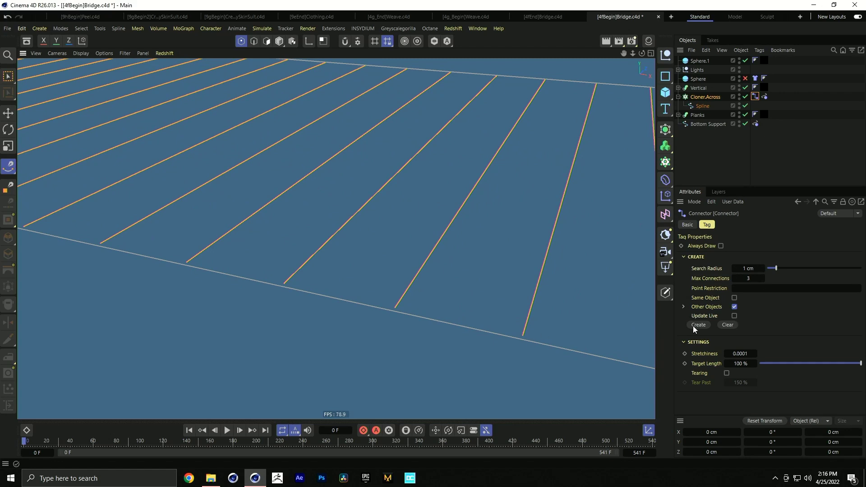
pyautogui.click(734, 316)
pyautogui.click(734, 315)
pyautogui.scroll(-5, 458, 276)
pyautogui.scroll(-3, 462, 277)
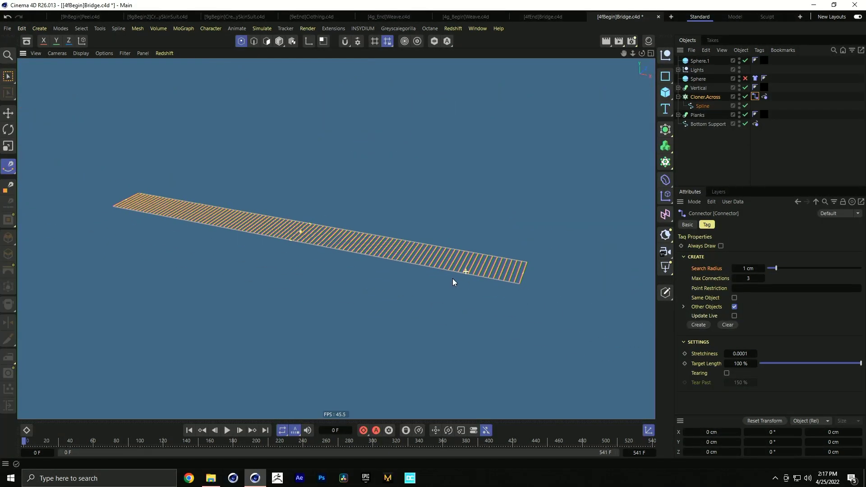
# Play the simulation to see how the bridge hangs, select Cloner.Across's Rope tag, and rewind to the start.
pyautogui.click(227, 430)
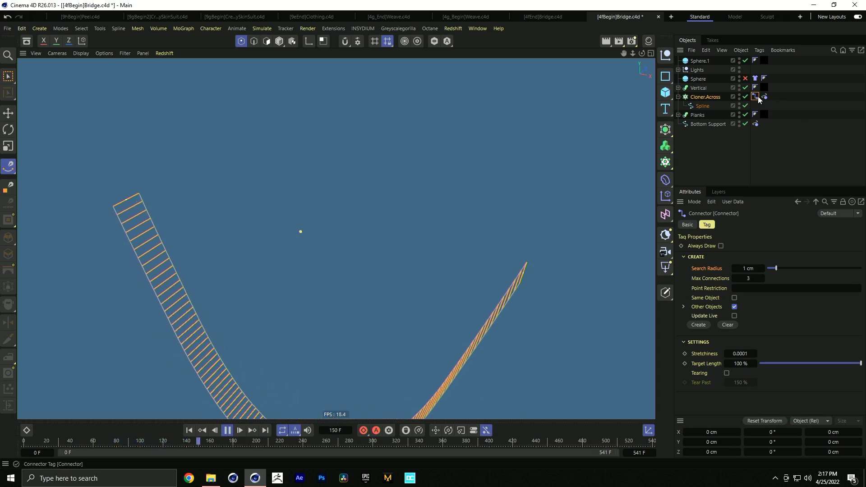
pyautogui.click(764, 97)
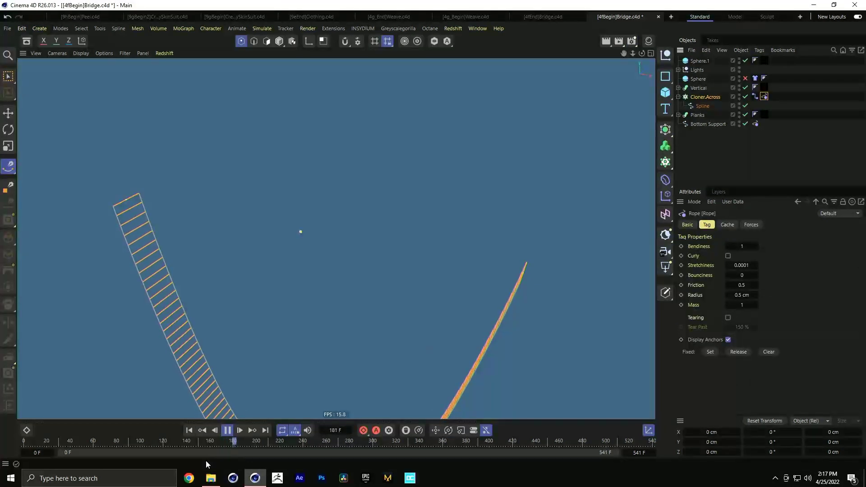
pyautogui.click(227, 430)
pyautogui.click(189, 430)
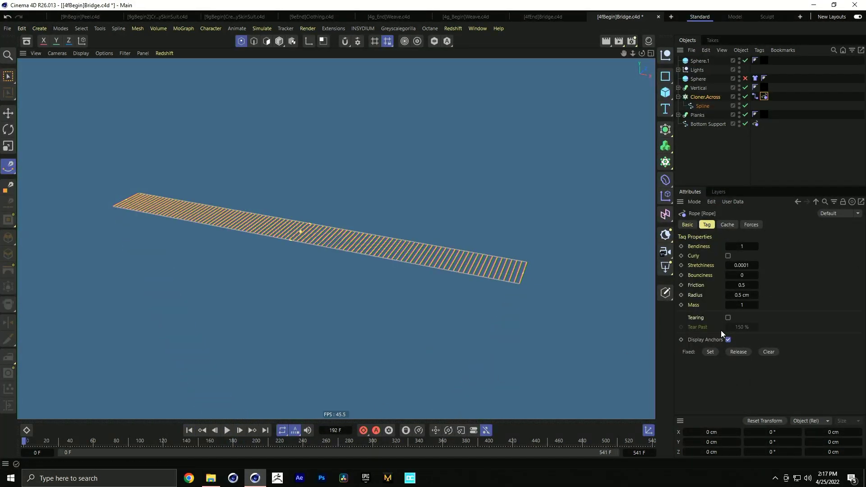
# Set the mass of Cloner.Across's Rope tag to 0.1 and test the simulation from the first frame.
pyautogui.moveTo(744, 304); pyautogui.dragTo(773, 304)
pyautogui.click(227, 430)
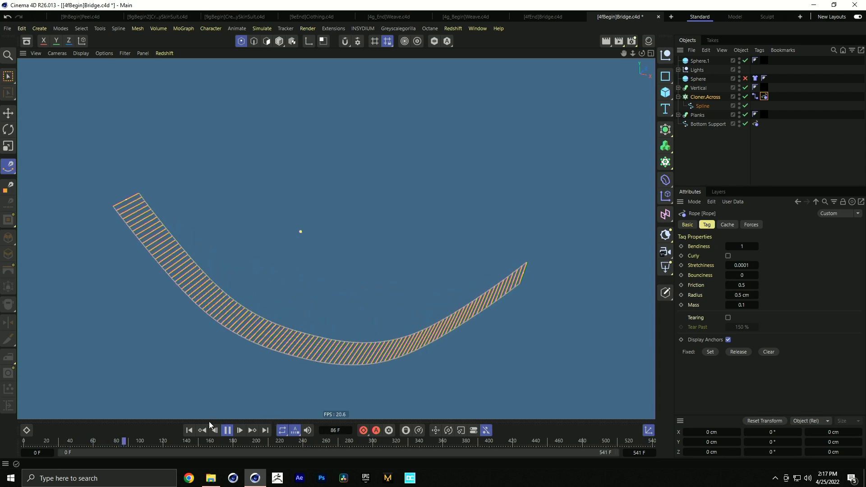
pyautogui.click(227, 430)
pyautogui.click(189, 430)
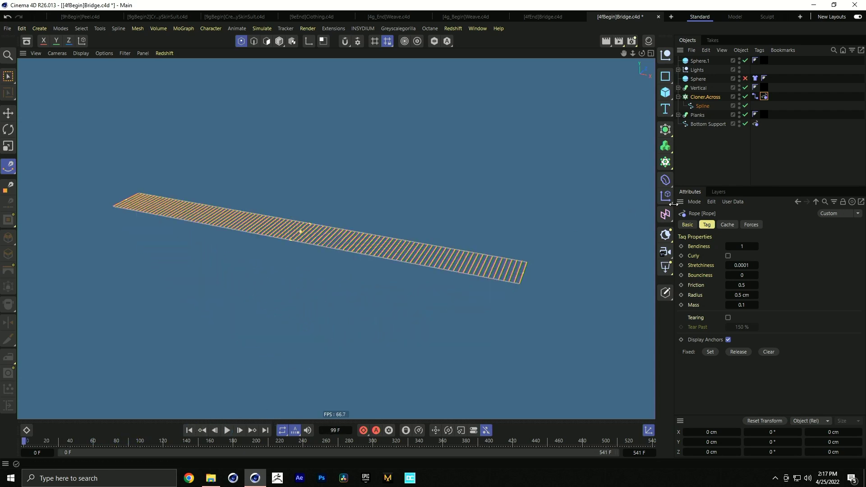
# Duplicate the Bottom Support spline and move the copy up 100 cm in Y.
pyautogui.keyDown('ctrl'); pyautogui.moveTo(706, 122); pyautogui.dragTo(705, 136); pyautogui.keyUp('ctrl')
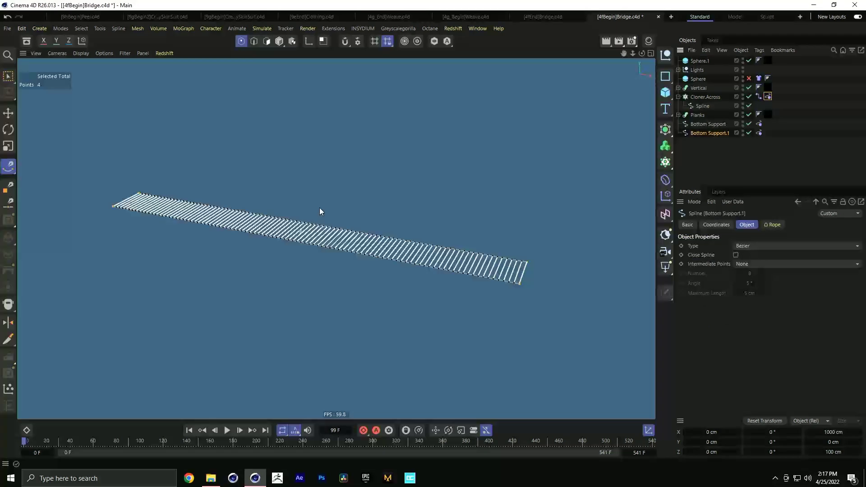
pyautogui.click(280, 41)
pyautogui.press('e')
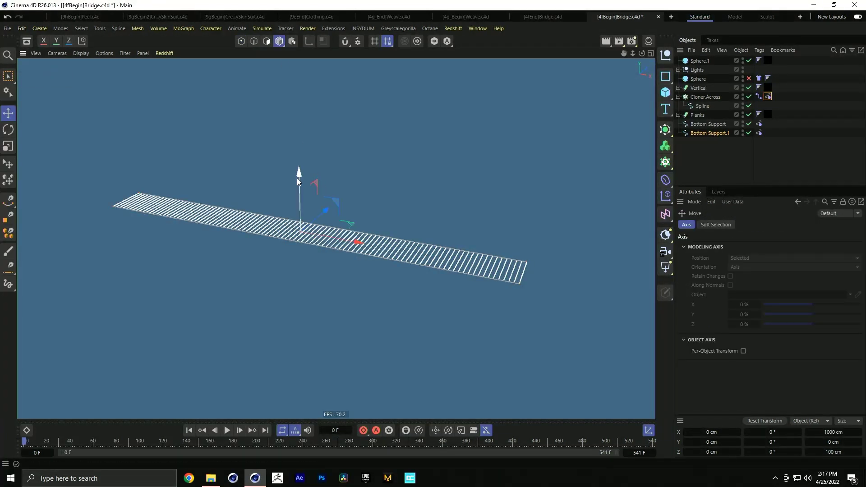
pyautogui.moveTo(297, 177); pyautogui.dragTo(308, 134)
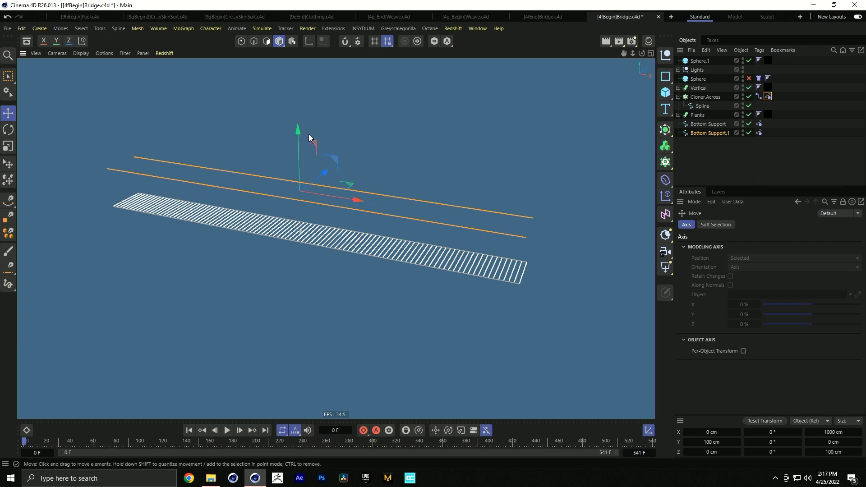
# Duplicate Cloner.Across directly below the original, rename the copy Up, and expand it.
pyautogui.click(702, 97)
pyautogui.click(678, 97)
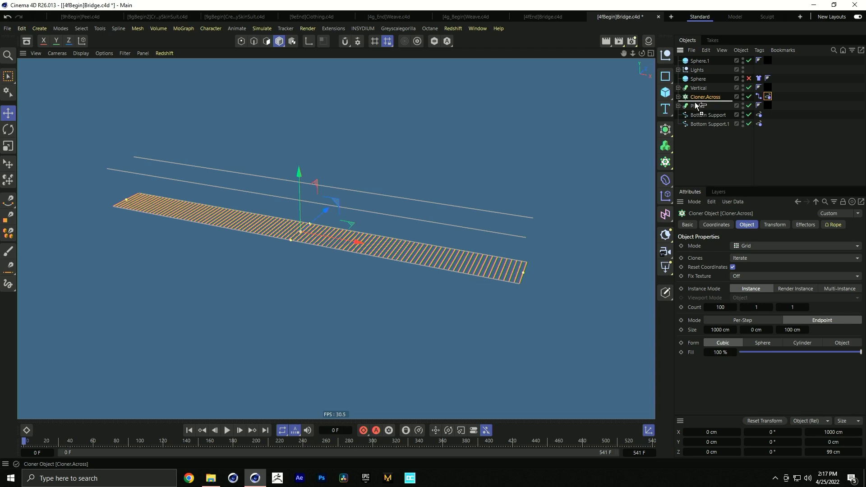
pyautogui.keyDown('ctrl'); pyautogui.moveTo(695, 102); pyautogui.dragTo(700, 107); pyautogui.keyUp('ctrl')
pyautogui.doubleClick(700, 107)
pyautogui.write('Up')
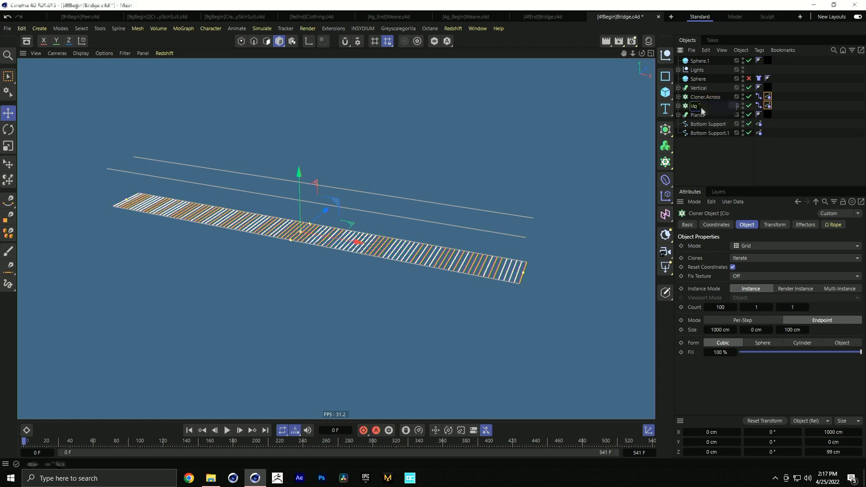
pyautogui.click(679, 106)
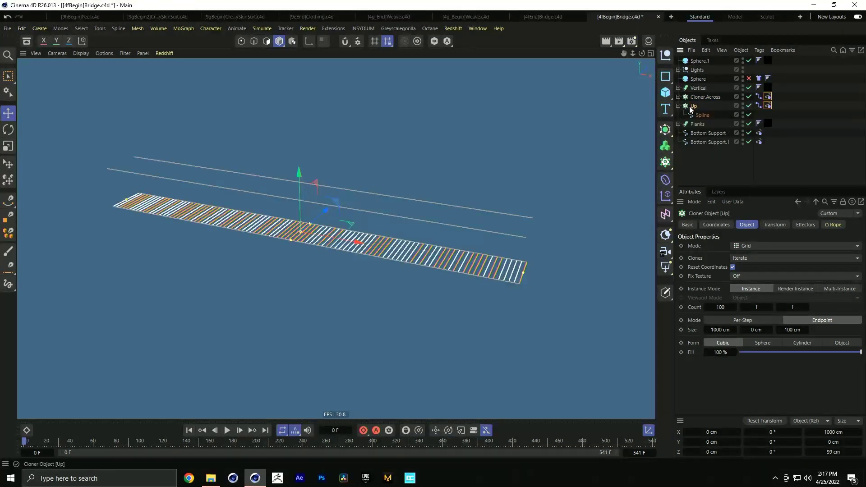
# Rotate the Up cloner's clones 90° in pitch and set its Z count to 2.
pyautogui.click(772, 224)
pyautogui.click(774, 268)
pyautogui.write('90')
pyautogui.press('Return')
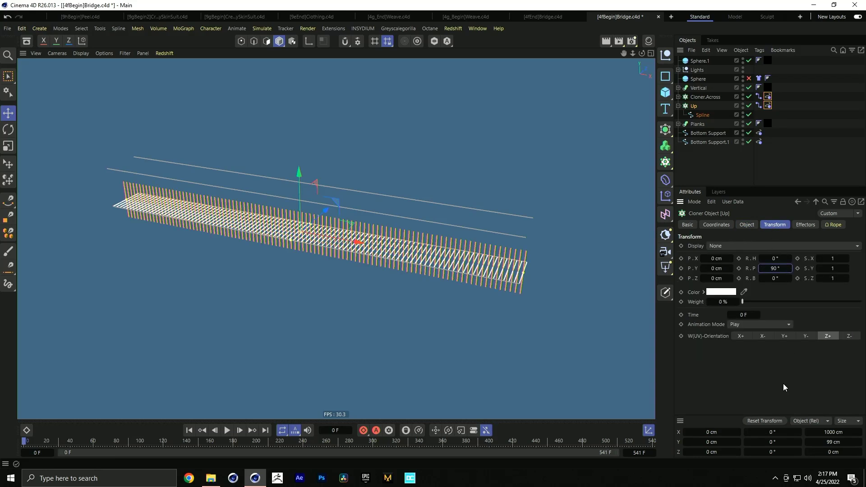
pyautogui.click(747, 224)
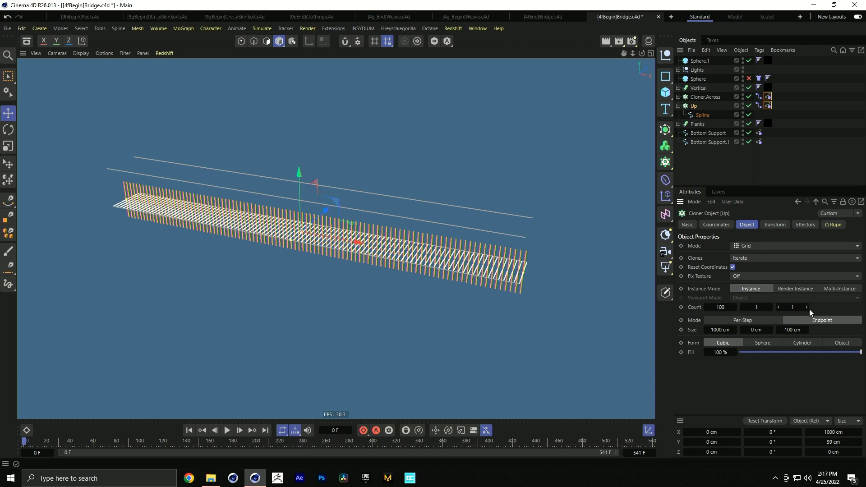
pyautogui.click(807, 307)
pyautogui.keyDown('alt'); pyautogui.moveTo(498, 277); pyautogui.dragTo(456, 273); pyautogui.keyUp('alt')
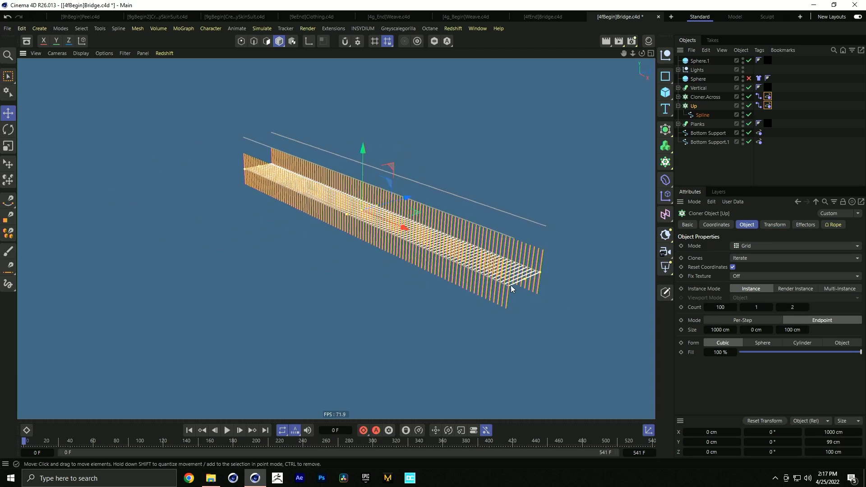
# Offset the Up cloner's clones by 50 cm in Y so they stand between the lower and upper ropes.
pyautogui.click(774, 224)
pyautogui.click(716, 268)
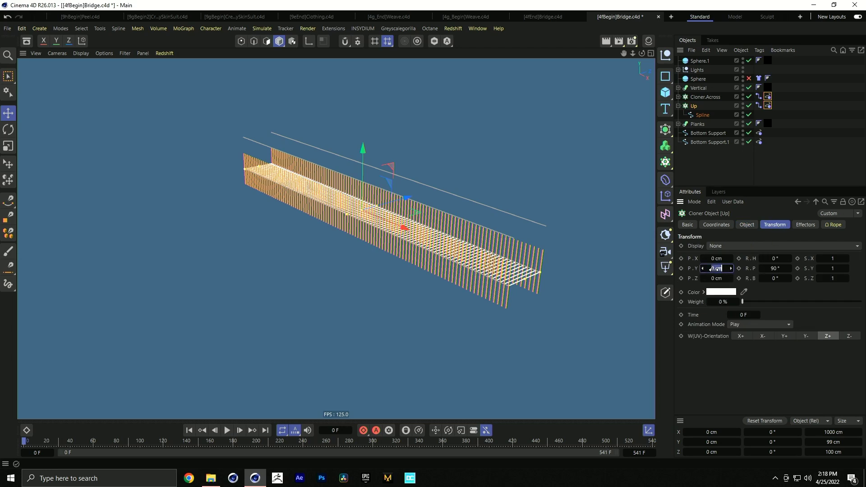
pyautogui.write('50')
pyautogui.press('Return')
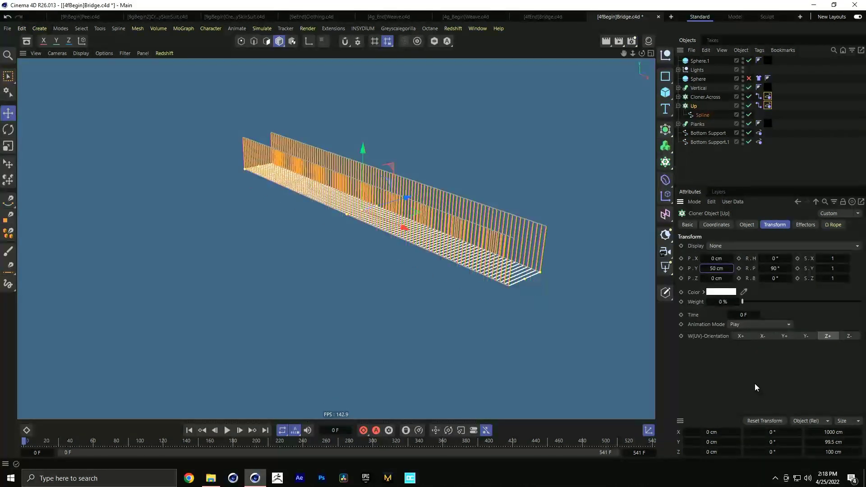
pyautogui.keyDown('alt'); pyautogui.moveTo(399, 233); pyautogui.dragTo(503, 241); pyautogui.keyUp('alt')
pyautogui.hotkey('ctrl', 'shift', 'z')
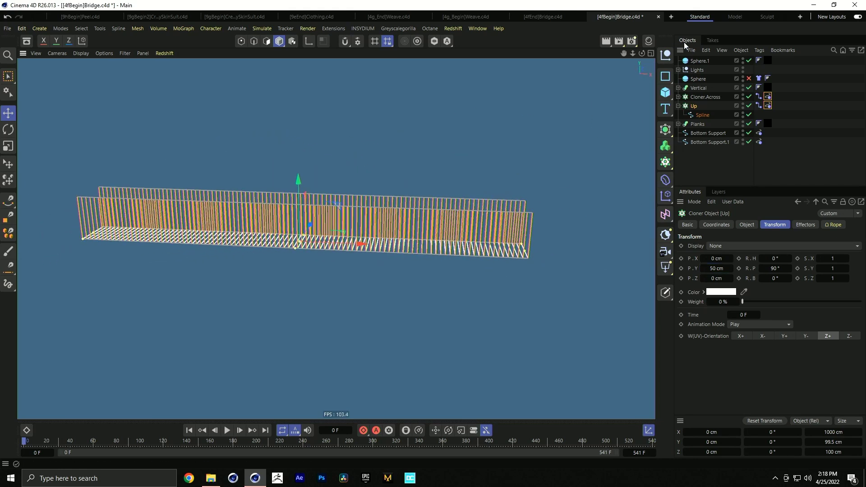
# Add a null hidden in the viewport to the Up cloner and duplicate it, placing two nulls before and two after the Spline.
pyautogui.click(665, 55)
pyautogui.moveTo(694, 60); pyautogui.dragTo(703, 115)
pyautogui.click(743, 113)
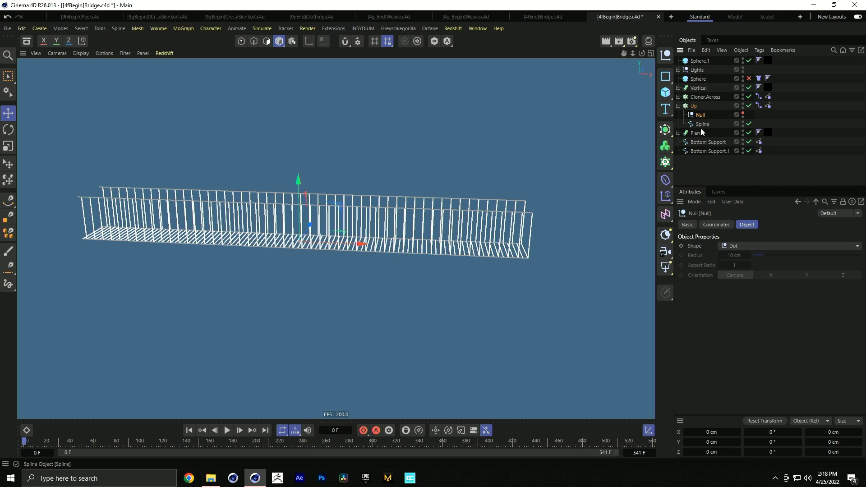
pyautogui.keyDown('ctrl'); pyautogui.moveTo(700, 115); pyautogui.dragTo(702, 147); pyautogui.keyUp('ctrl')
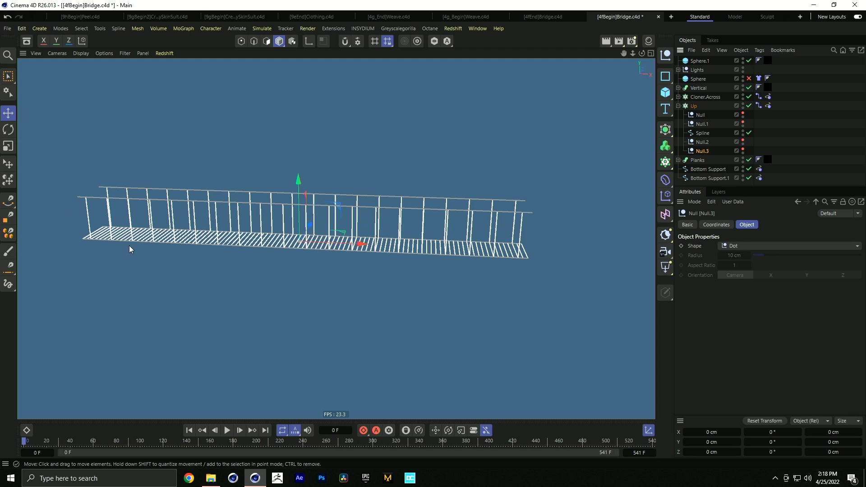
pyautogui.click(678, 106)
# Clear the old connections in the Up cloner's Connector tag and create new ones with the 1 cm search radius.
pyautogui.click(767, 105)
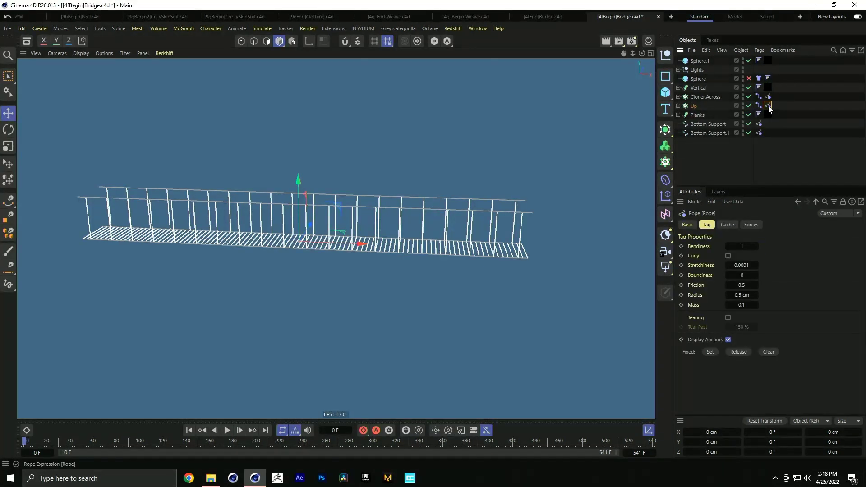
pyautogui.click(759, 106)
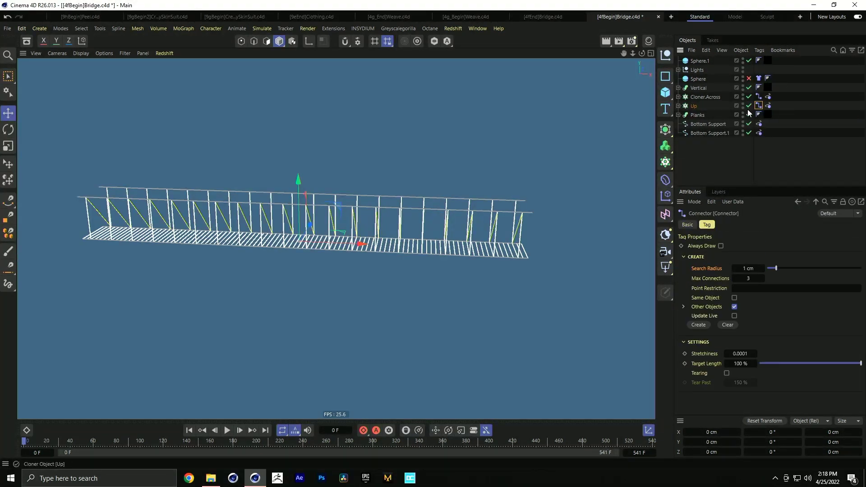
pyautogui.click(727, 325)
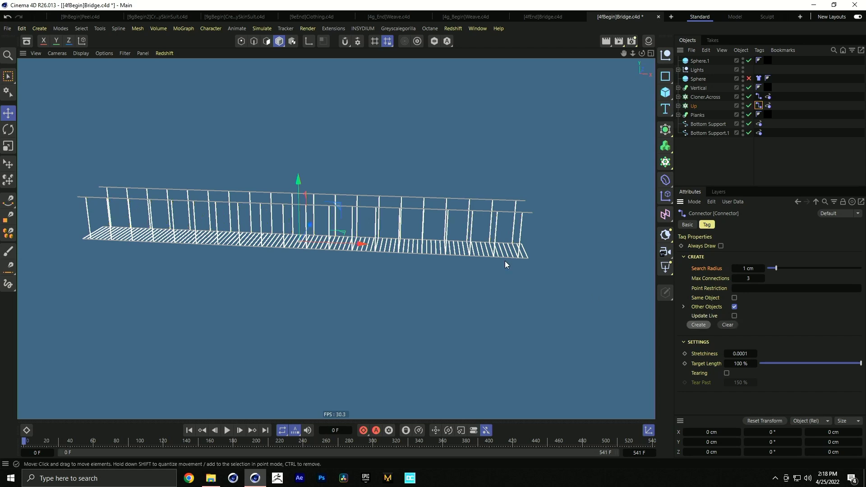
pyautogui.scroll(10, 470, 215)
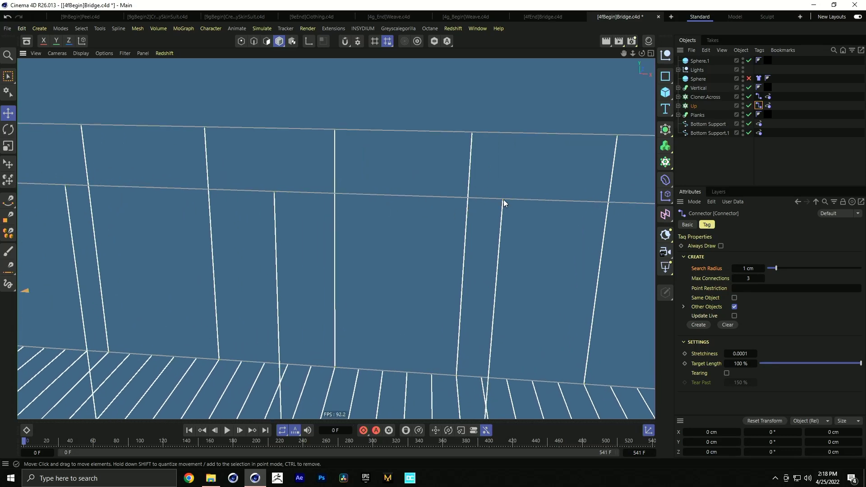
pyautogui.press('h')
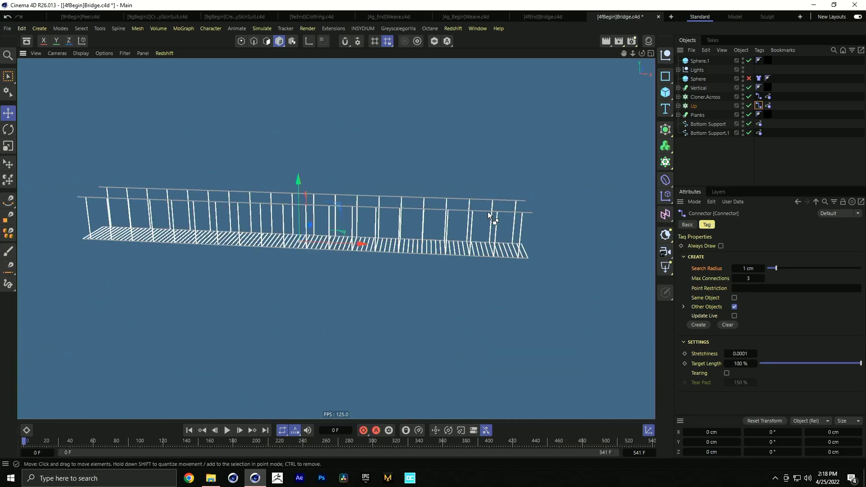
# Rename the Bottom Support.1 spline to Upper.
pyautogui.click(710, 134)
pyautogui.doubleClick(712, 133)
pyautogui.write('Upper')
pyautogui.press('Return')
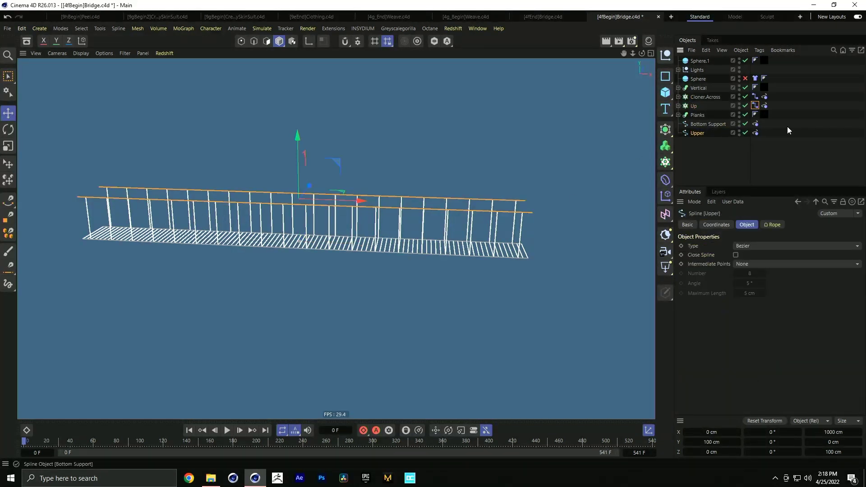
# Set the Upper spline's Rope tag to a bendiness of 0 and a mass of 2.
pyautogui.click(756, 132)
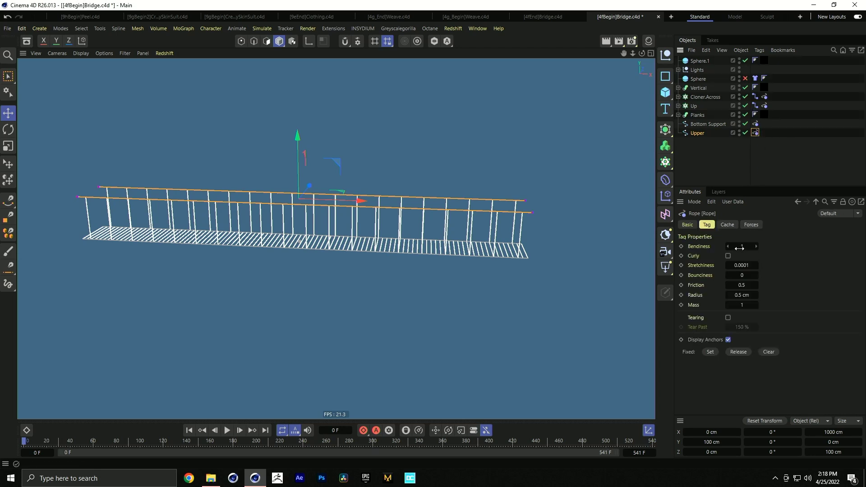
pyautogui.click(754, 305)
pyautogui.write('2')
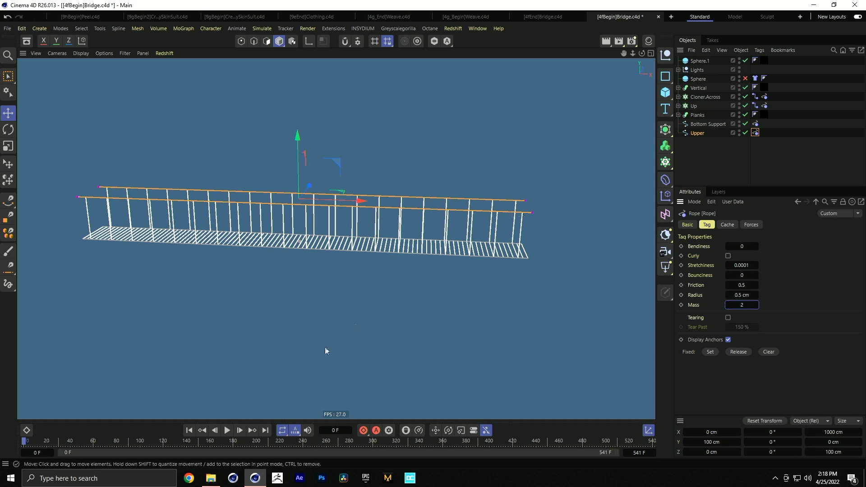
pyautogui.click(709, 159)
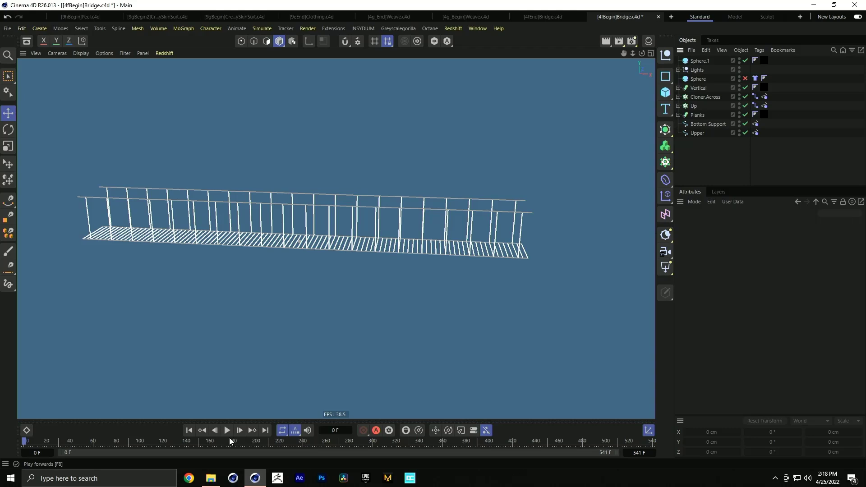
# Play the bridge simulation to check how the linked ropes hang, and return to the first frame.
pyautogui.click(228, 430)
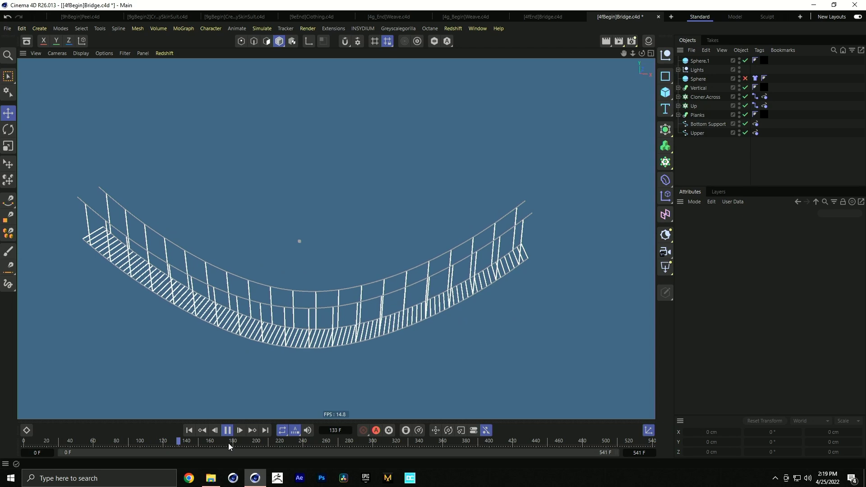
pyautogui.click(227, 430)
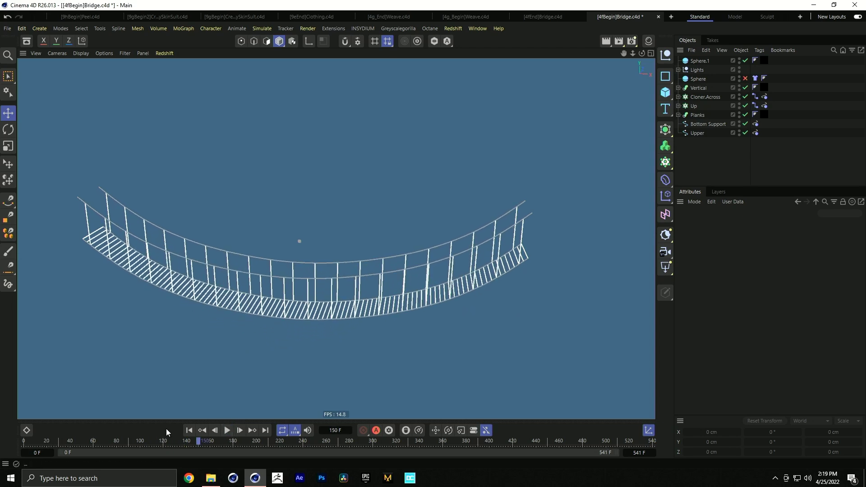
pyautogui.click(189, 430)
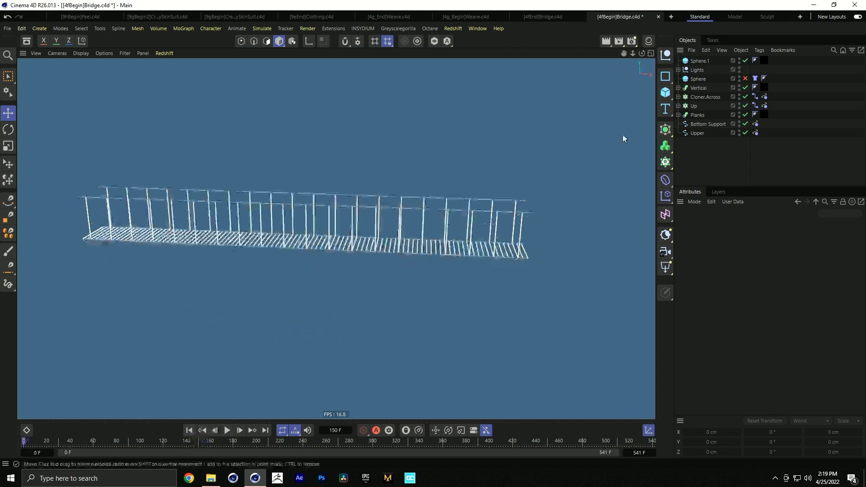
# Nest the Up cloner in the Connect object of Vertical and Cloner.Across in the Connect object of Planks.
pyautogui.click(678, 88)
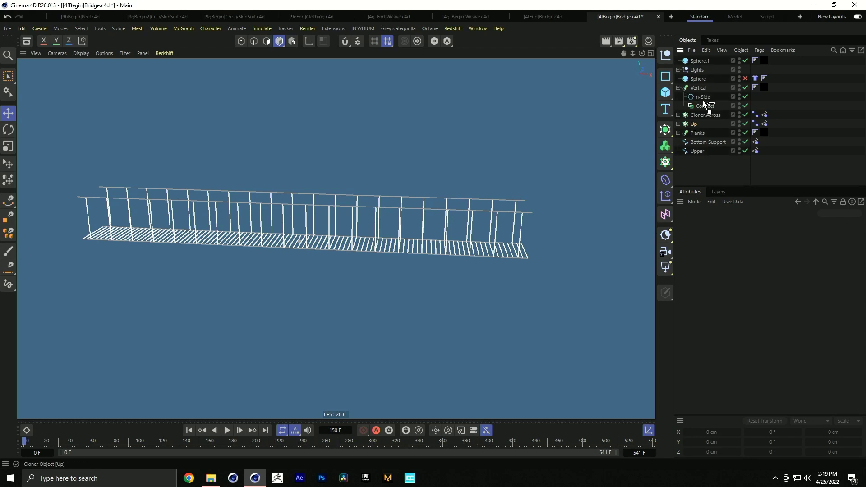
pyautogui.moveTo(704, 107); pyautogui.dragTo(704, 107)
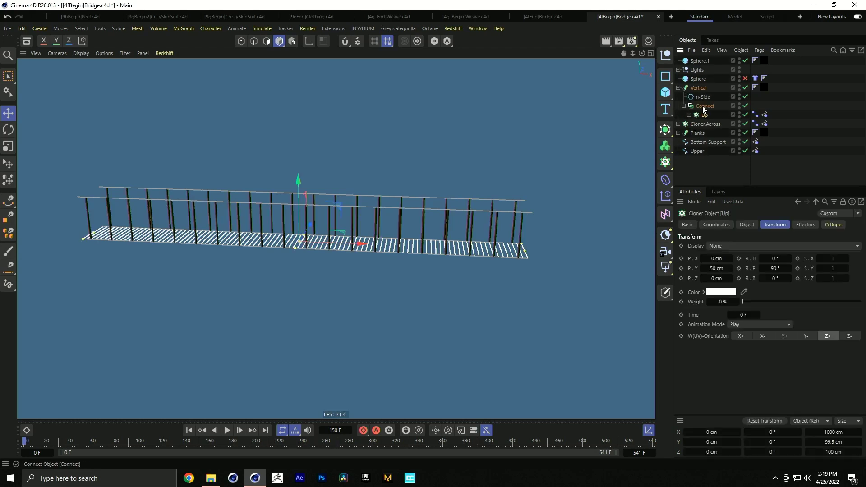
pyautogui.click(678, 133)
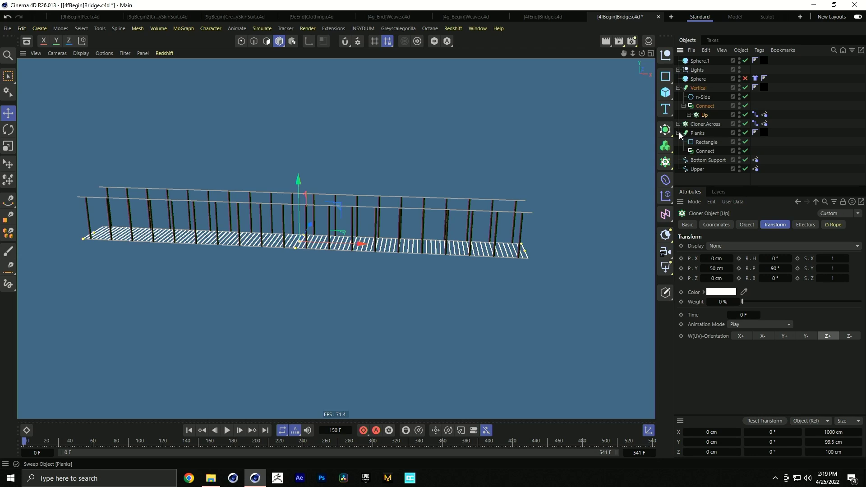
pyautogui.moveTo(691, 128); pyautogui.dragTo(698, 149)
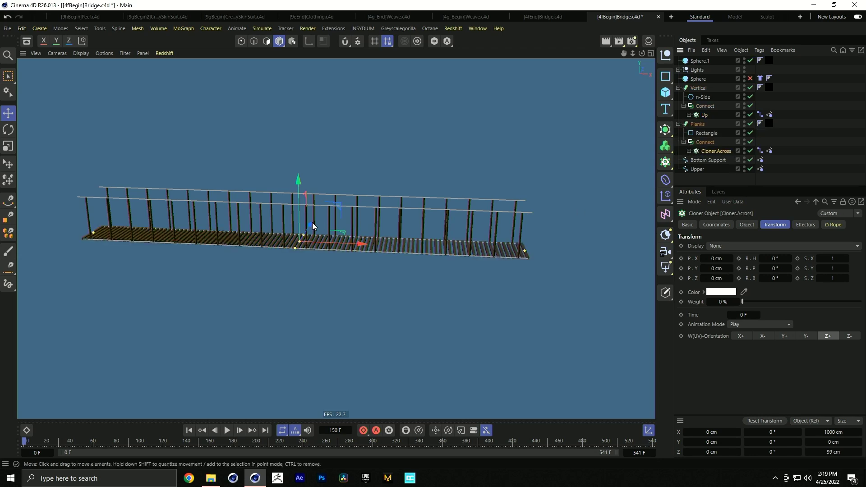
# Enable the Sphere collider while simulating the bridge, and return to the first frame.
pyautogui.click(228, 431)
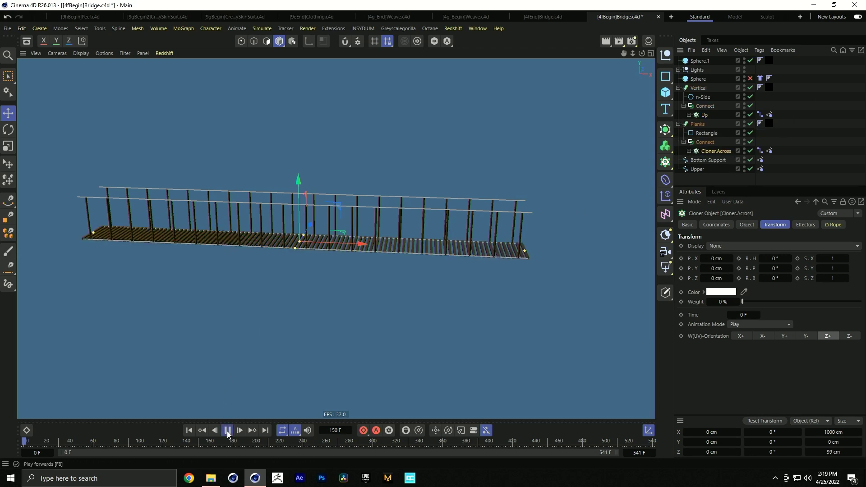
pyautogui.click(750, 78)
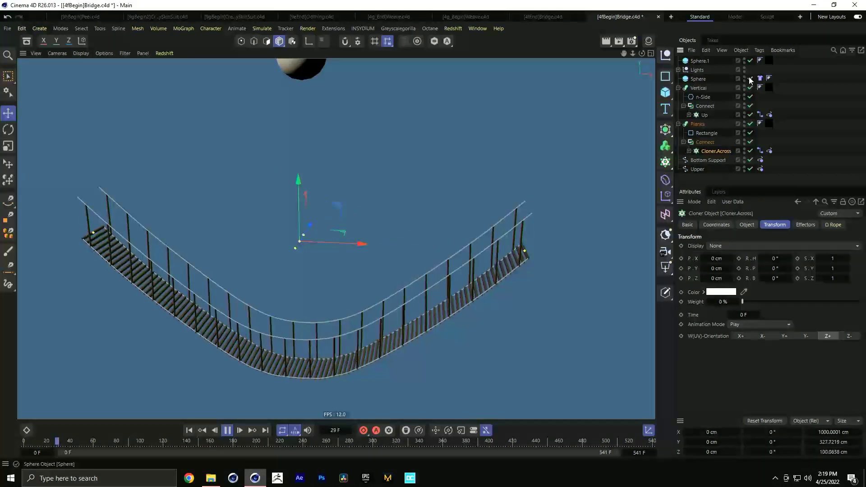
pyautogui.click(227, 429)
pyautogui.click(189, 430)
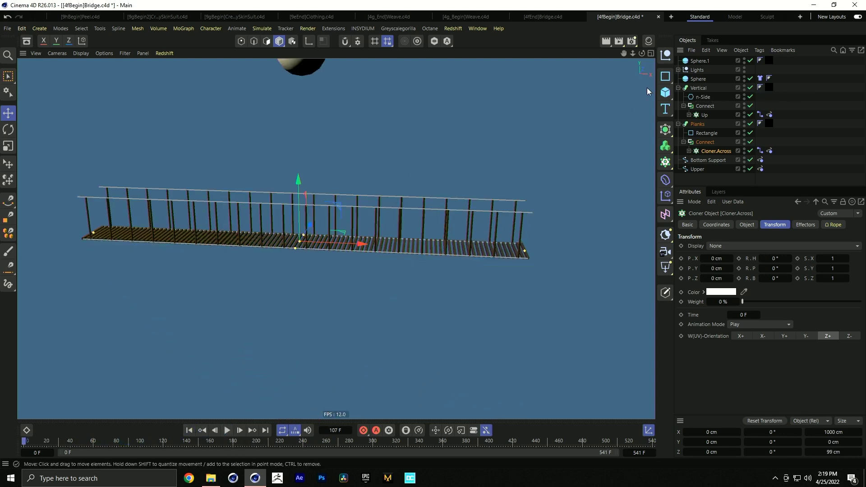
# Close the two Bridge scenes and continue in the 4g_Begin Weave scene.
pyautogui.hotkey('ctrl', 'F4')
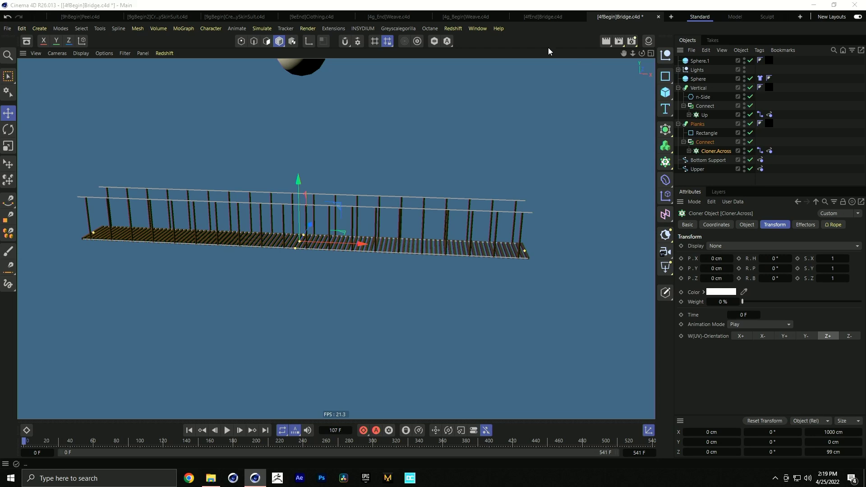
pyautogui.click(455, 273)
pyautogui.hotkey('ctrl', 'F4')
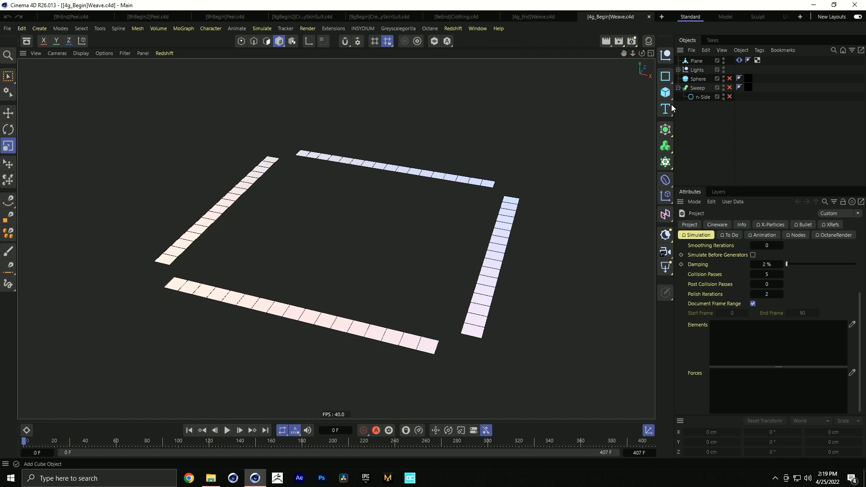
# Search the node assets for "seg" and add the Segment spline generator to the Weave scene.
pyautogui.click(30, 45)
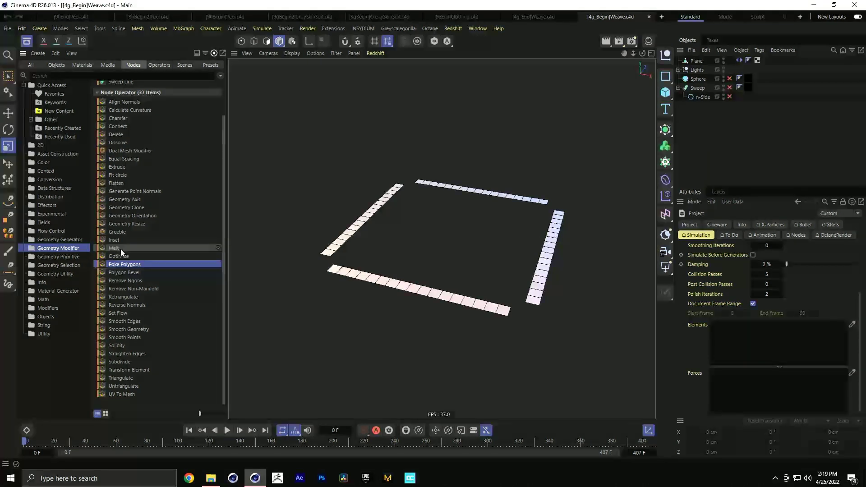
pyautogui.click(53, 78)
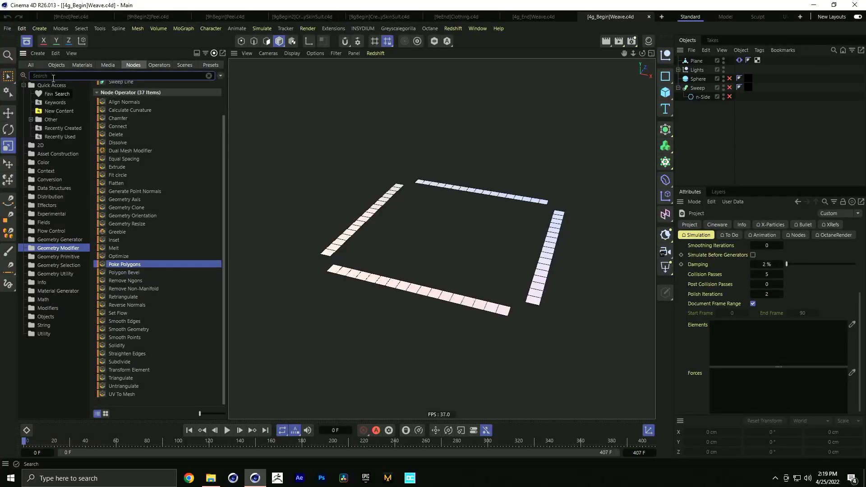
pyautogui.write('seg')
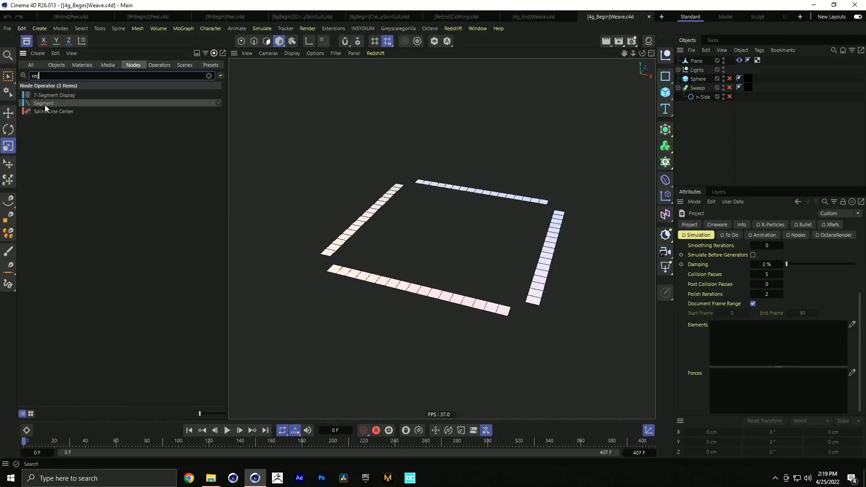
pyautogui.moveTo(44, 107); pyautogui.dragTo(707, 145)
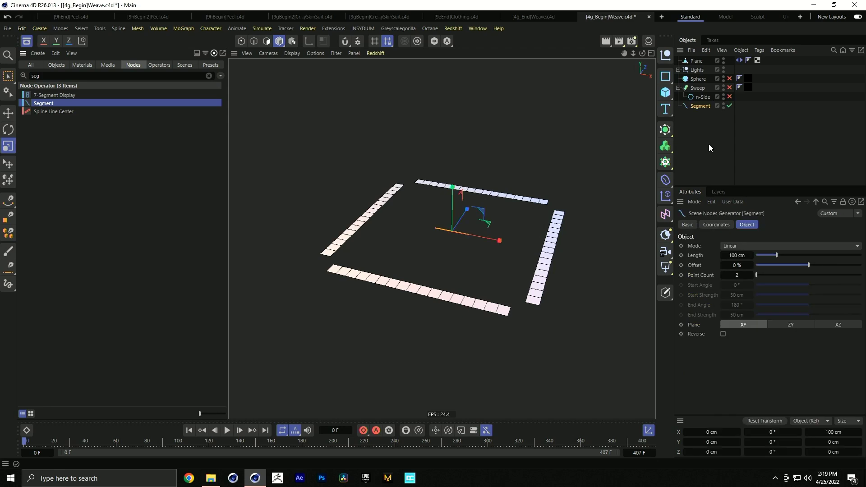
pyautogui.click(27, 41)
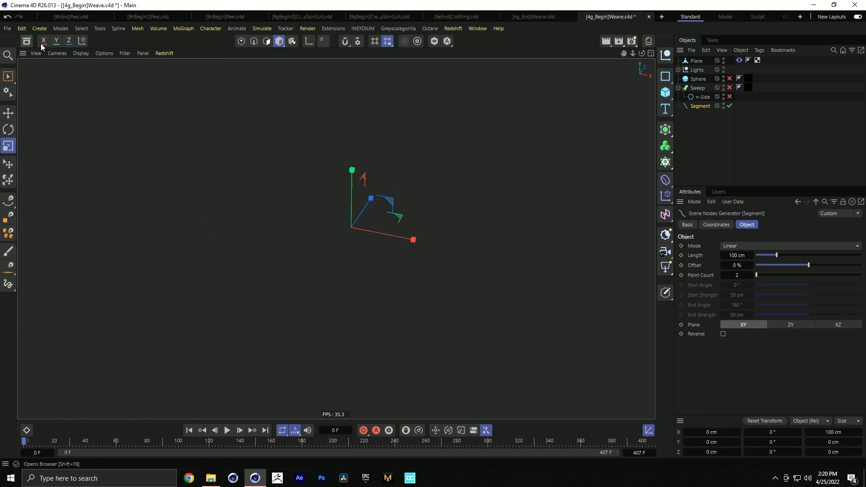
# Set the Segment's length to 500 cm so it spans between the opposite plane strips.
pyautogui.doubleClick(736, 256)
pyautogui.click(734, 255)
pyautogui.write('0')
pyautogui.press('Return')
pyautogui.doubleClick(737, 257)
pyautogui.write('7')
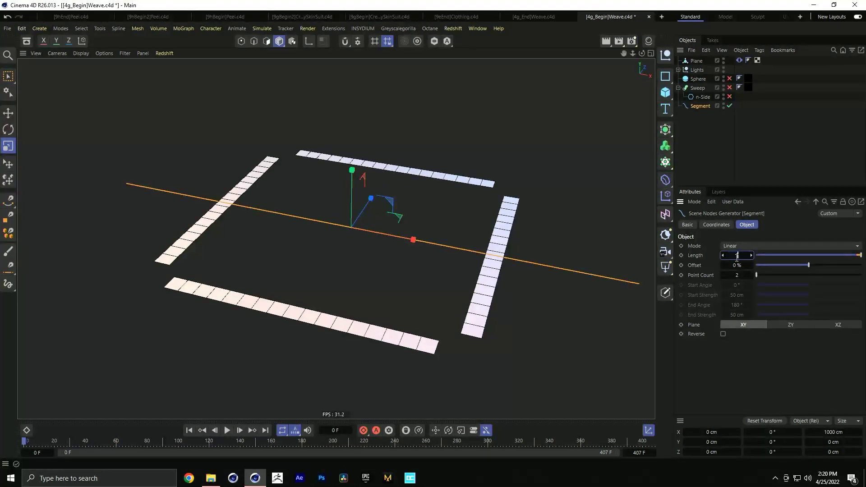
pyautogui.write('00')
pyautogui.press('Return')
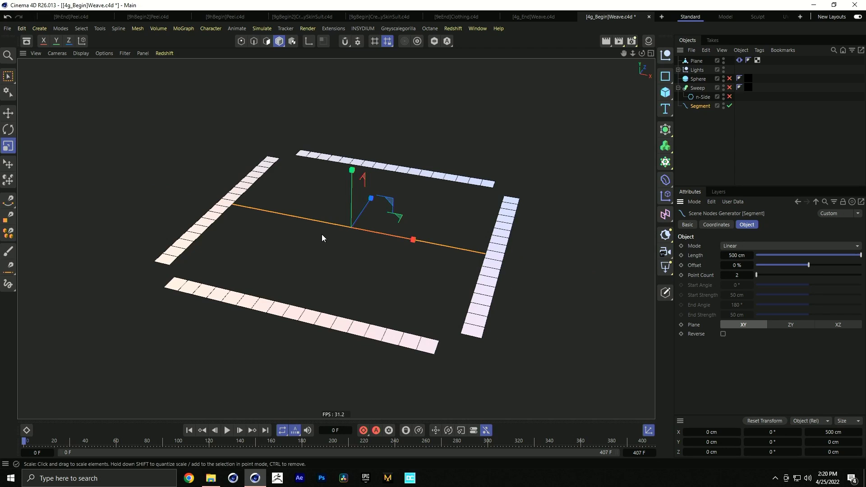
# Set the Segment's point count to 20 and convert it to an editable spline.
pyautogui.doubleClick(740, 275)
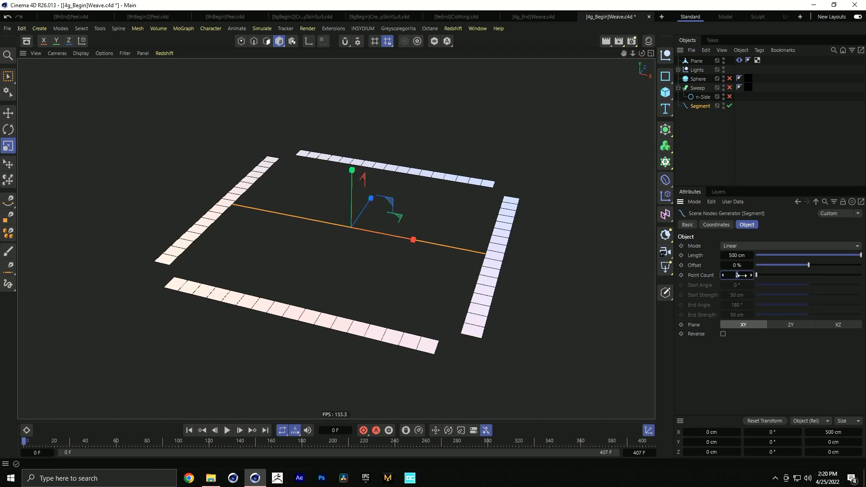
pyautogui.write('20')
pyautogui.press('Return')
pyautogui.press('c')
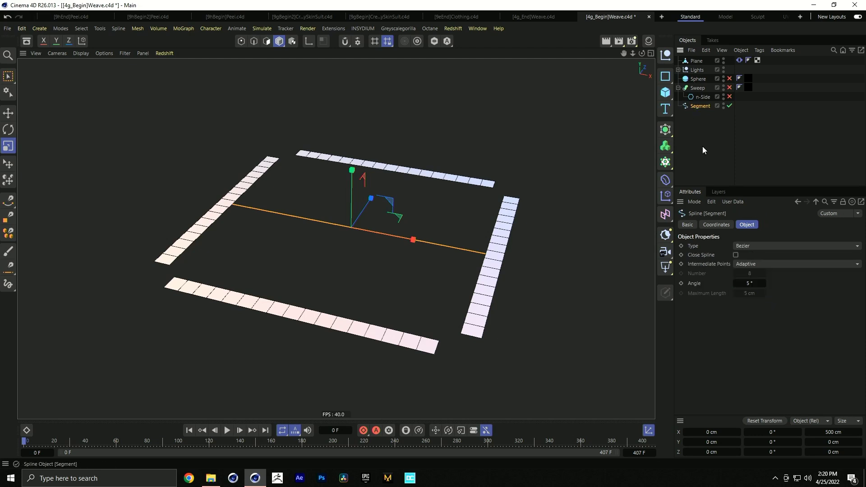
# Set the Segment spline's type to Linear with intermediate points None, and display it in point mode.
pyautogui.click(744, 247)
pyautogui.click(746, 253)
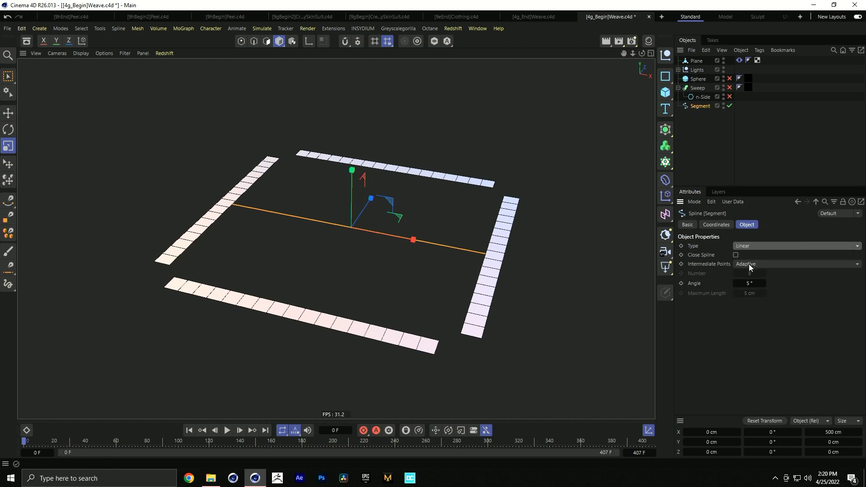
pyautogui.click(749, 266)
pyautogui.click(748, 274)
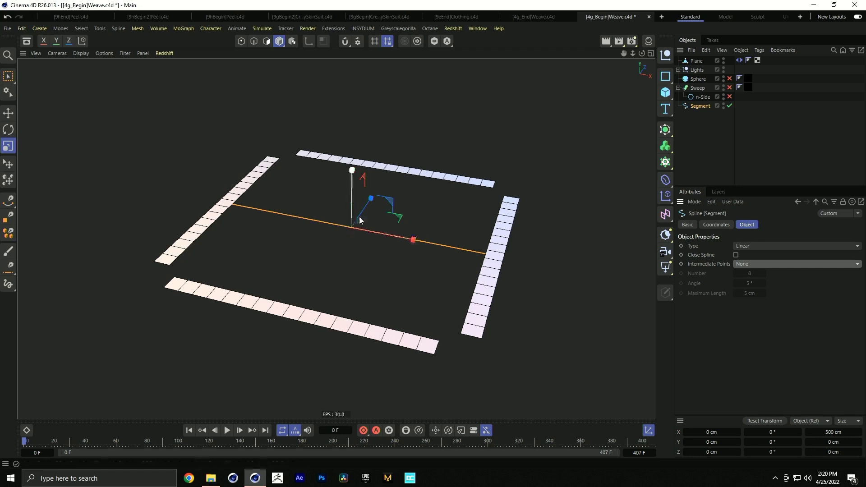
pyautogui.click(241, 41)
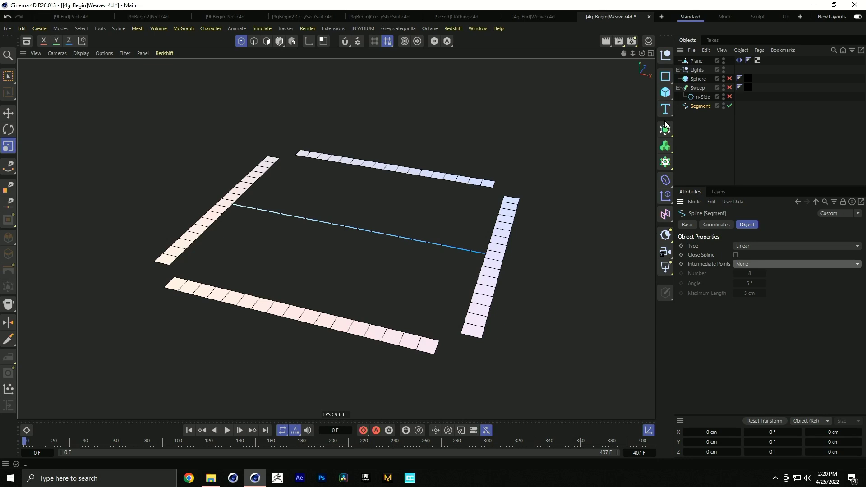
# Add a Plain effector as a child of the Segment spline and set its deformation to Point.
pyautogui.click(671, 201)
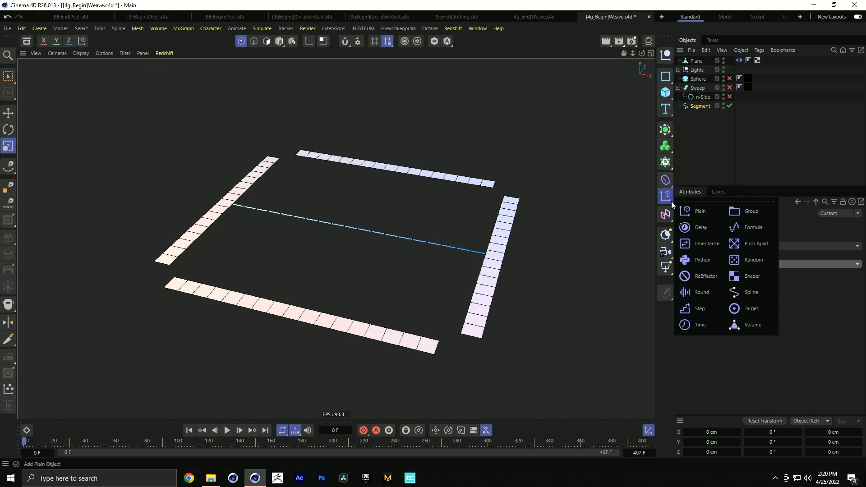
pyautogui.click(700, 212)
pyautogui.moveTo(690, 64); pyautogui.dragTo(700, 114)
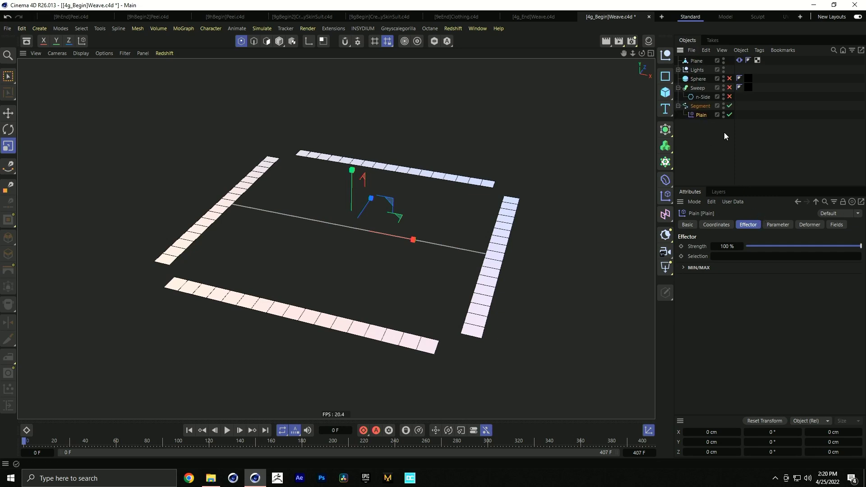
pyautogui.click(808, 225)
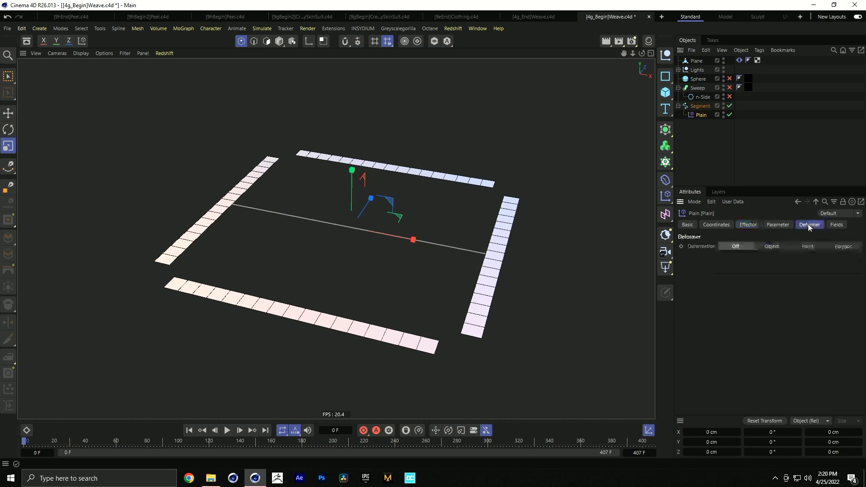
pyautogui.click(807, 247)
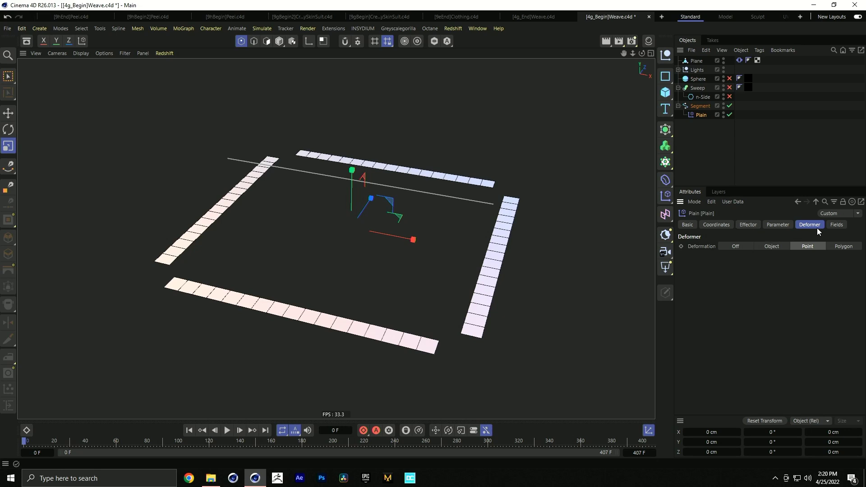
# Add a Step field layer to the Plain effector's fields.
pyautogui.click(837, 225)
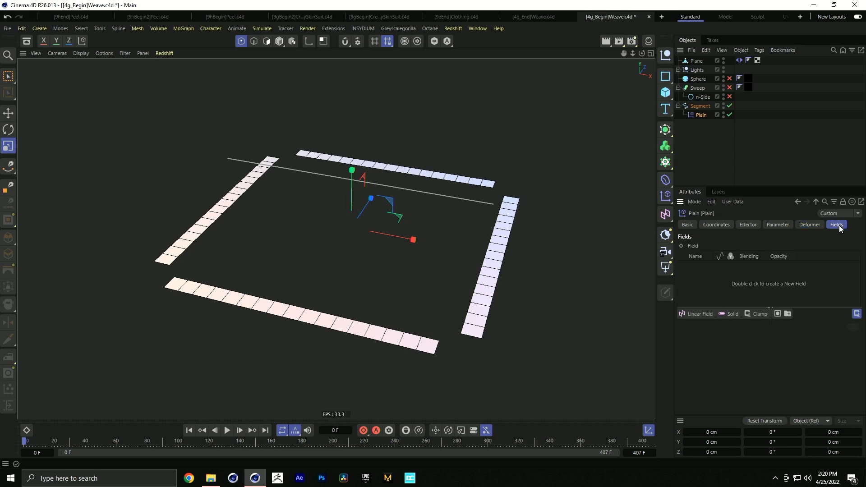
pyautogui.click(747, 313)
pyautogui.click(734, 314)
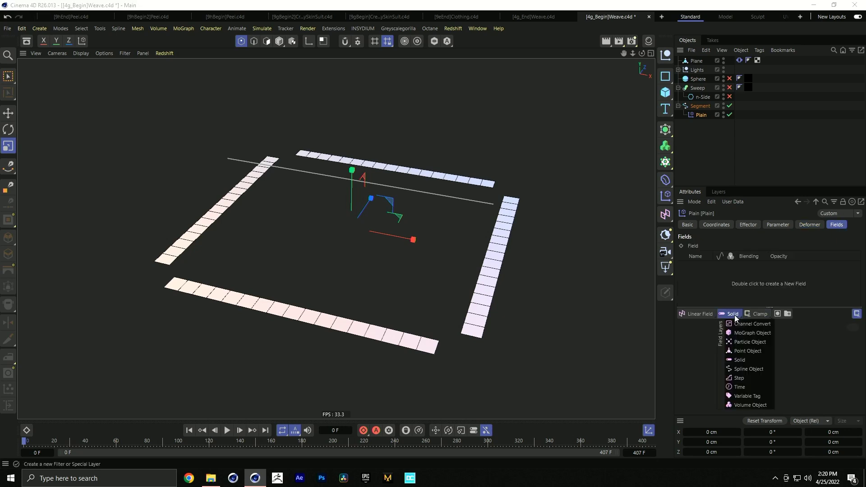
pyautogui.click(756, 378)
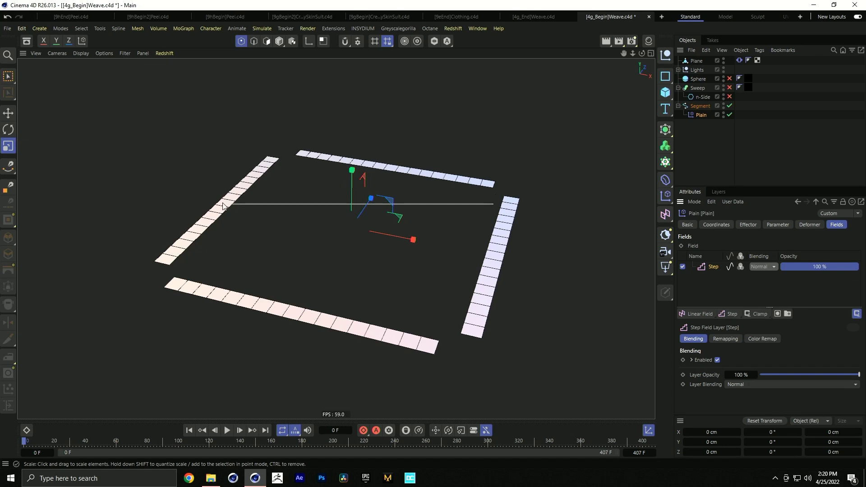
pyautogui.moveTo(499, 217)
pyautogui.keyDown('alt'); pyautogui.mouseDown()
pyautogui.moveTo(499, 193)
pyautogui.moveTo(498, 211)
pyautogui.mouseUp(); pyautogui.keyUp('alt')
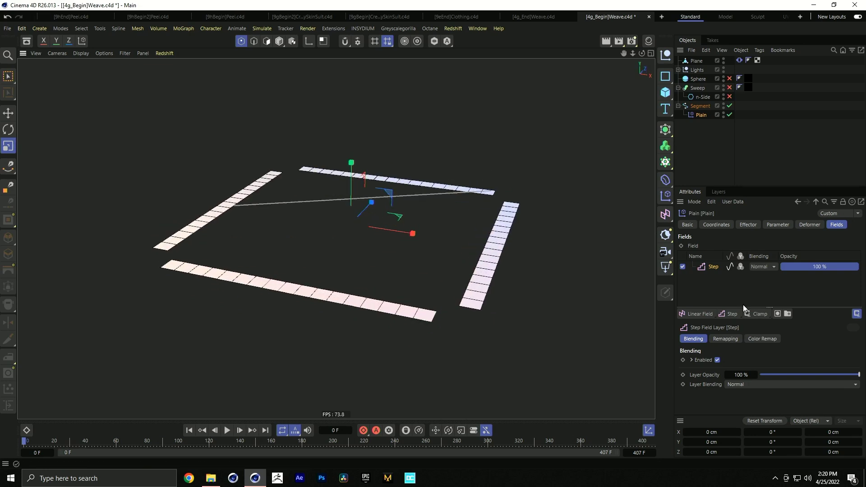
# Add a Formula modifier layer above the Step layer, set its formula to mod[id;2]-.5, and disable value clamping for the fields.
pyautogui.click(756, 315)
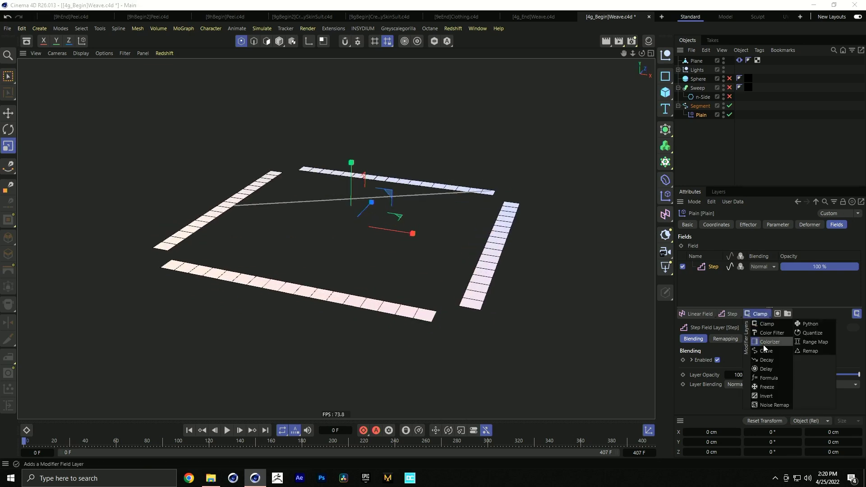
pyautogui.click(773, 379)
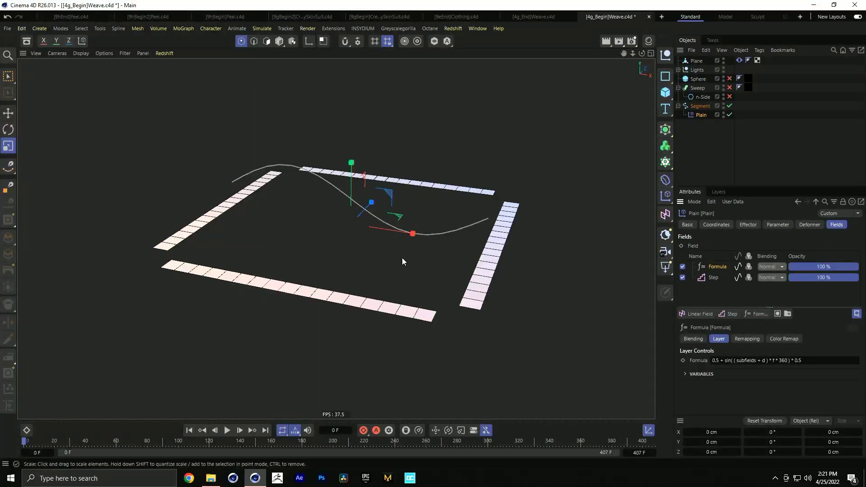
pyautogui.click(807, 360)
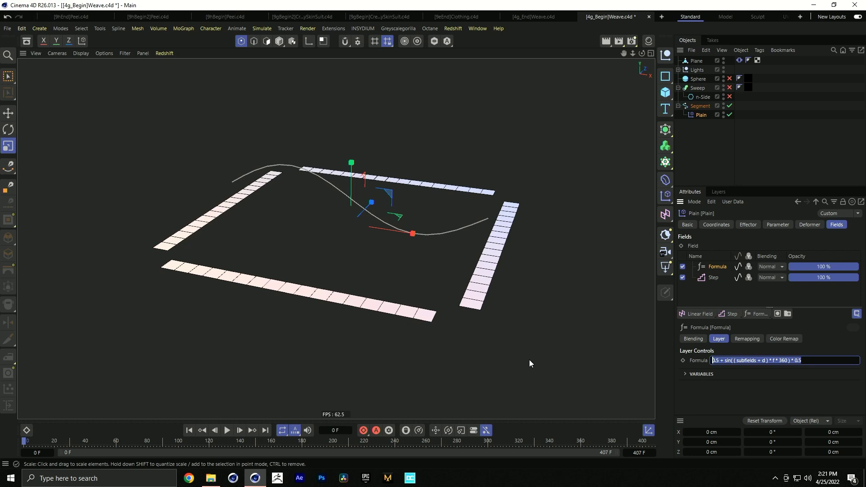
pyautogui.write('mod(id;2')
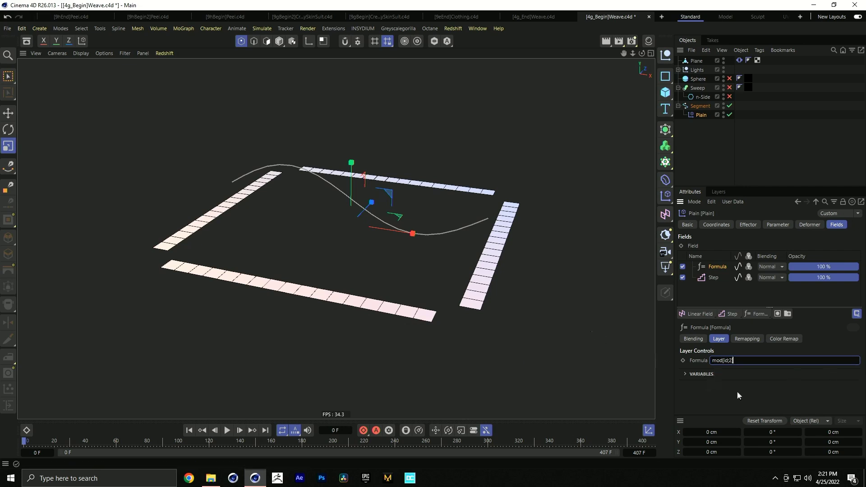
pyautogui.write(']')
pyautogui.press('Return')
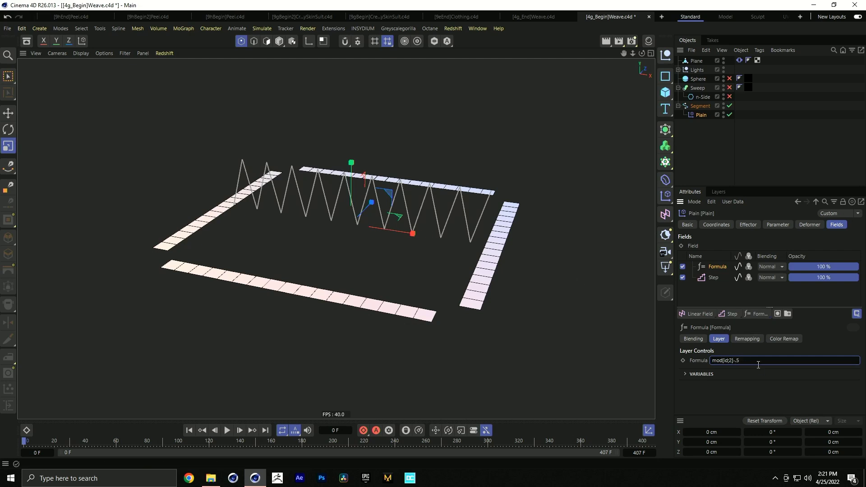
pyautogui.press('Return')
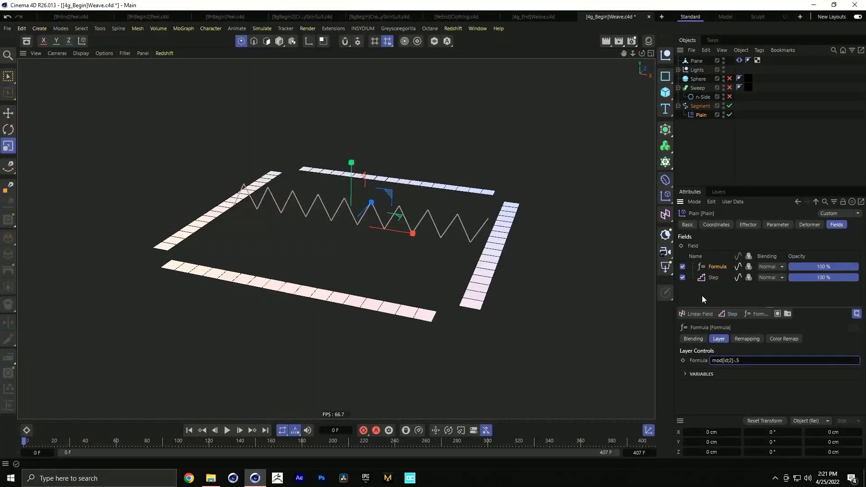
pyautogui.click(857, 315)
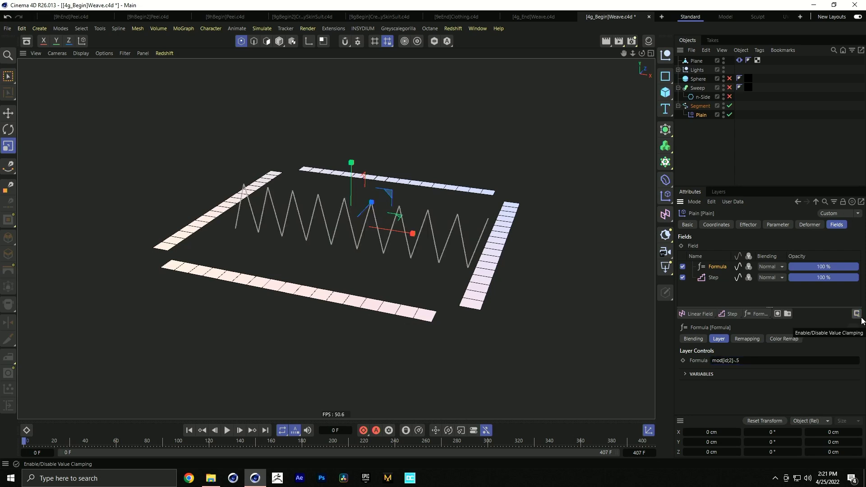
# Set the Plain effector's Y position parameter to 19 cm.
pyautogui.click(694, 107)
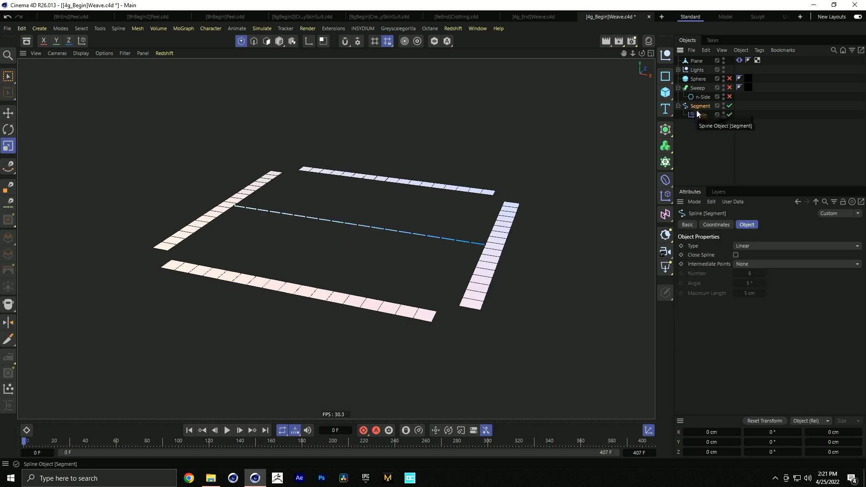
pyautogui.click(699, 115)
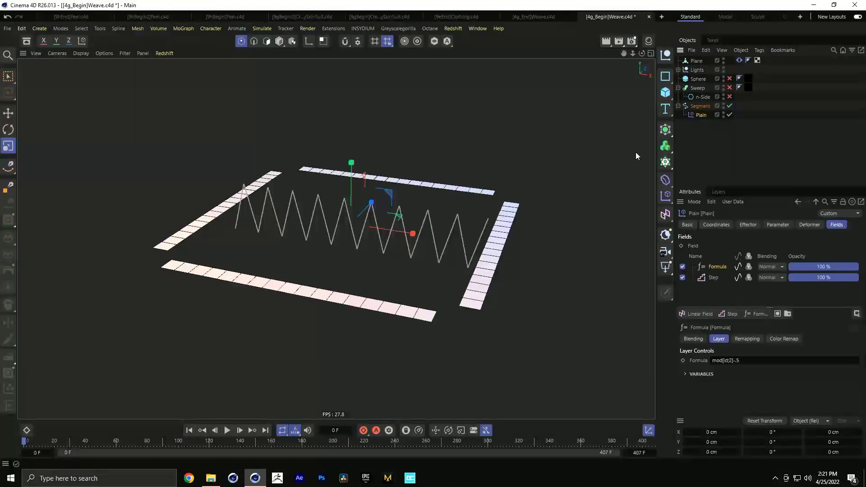
pyautogui.click(743, 225)
pyautogui.click(771, 224)
pyautogui.moveTo(741, 297); pyautogui.dragTo(703, 297)
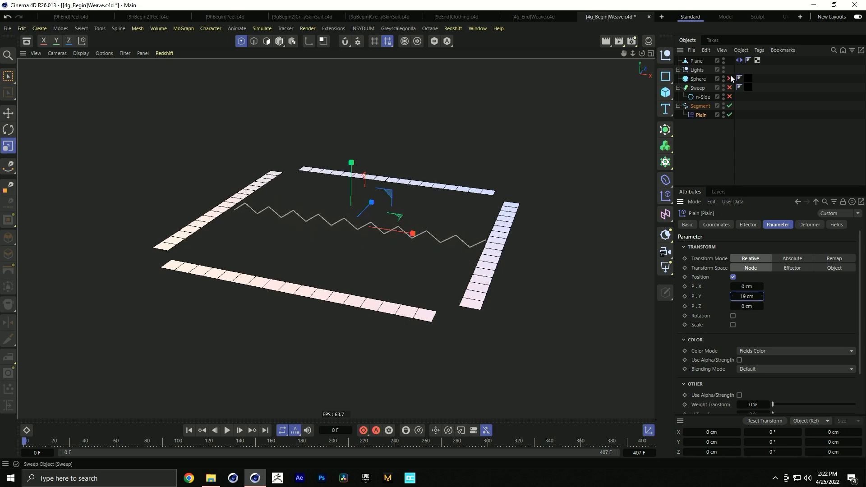
# Place the Segment spline in a Cloner in Grid mode with a count of 1, 1 and 20.
pyautogui.click(699, 105)
pyautogui.keyDown('alt'); pyautogui.click(665, 146); pyautogui.keyUp('alt')
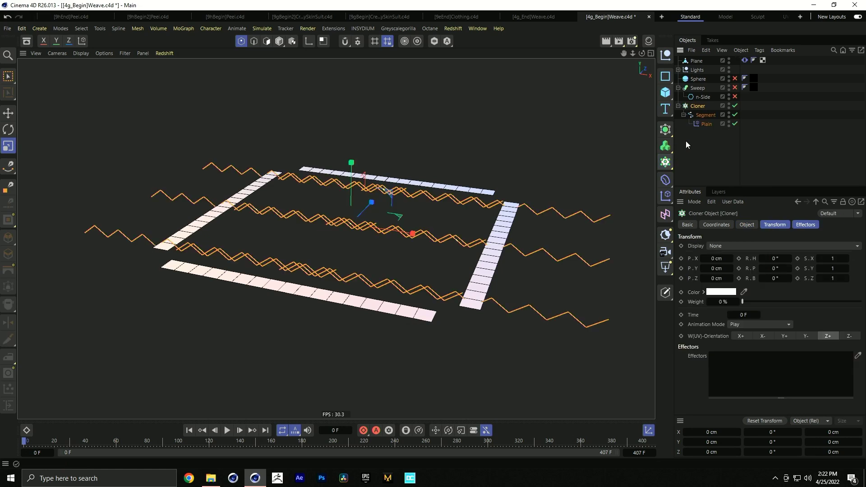
pyautogui.click(746, 225)
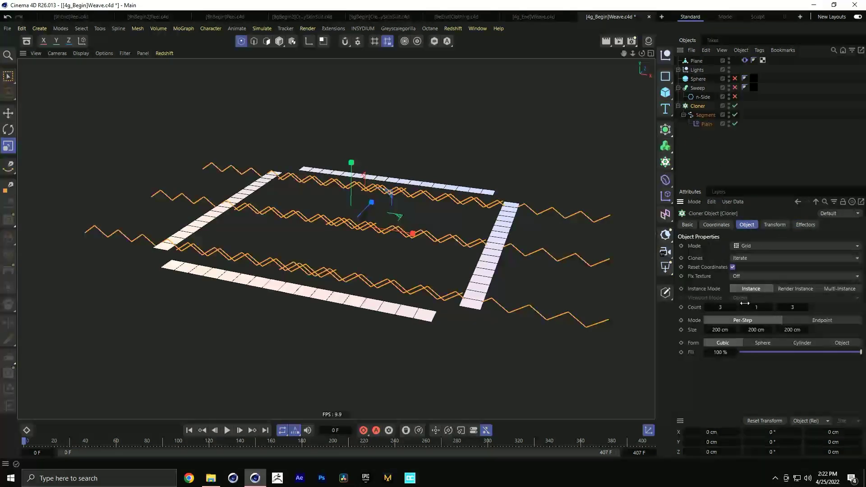
pyautogui.write('1')
pyautogui.press('Return')
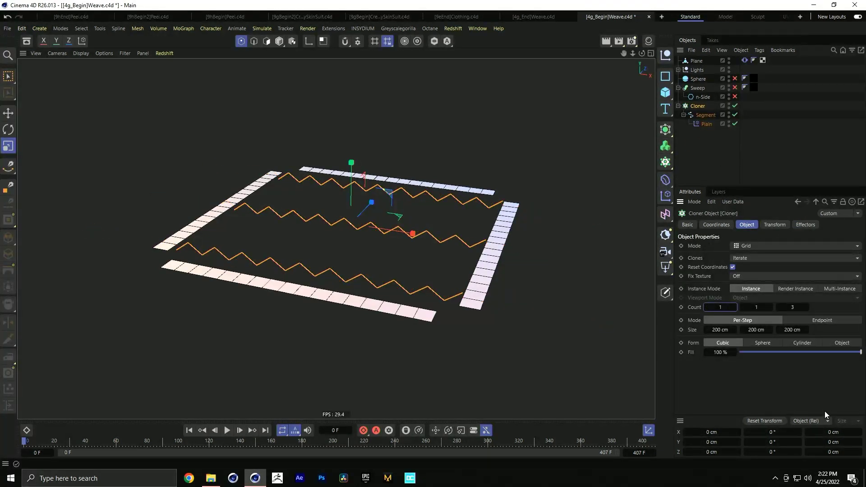
pyautogui.click(796, 307)
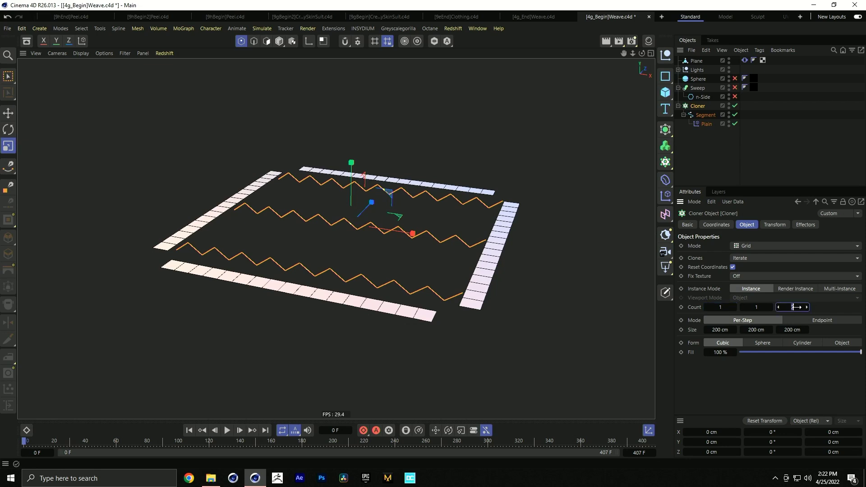
pyautogui.write('20')
pyautogui.press('Return')
# Switch the Cloner's grid spacing to Endpoint and set its Z size to 500 cm.
pyautogui.click(794, 329)
pyautogui.click(800, 320)
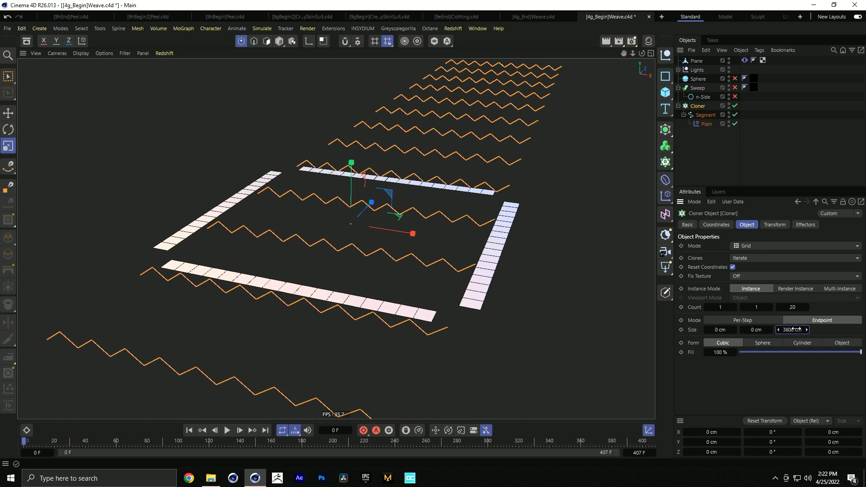
pyautogui.write('500')
pyautogui.press('Return')
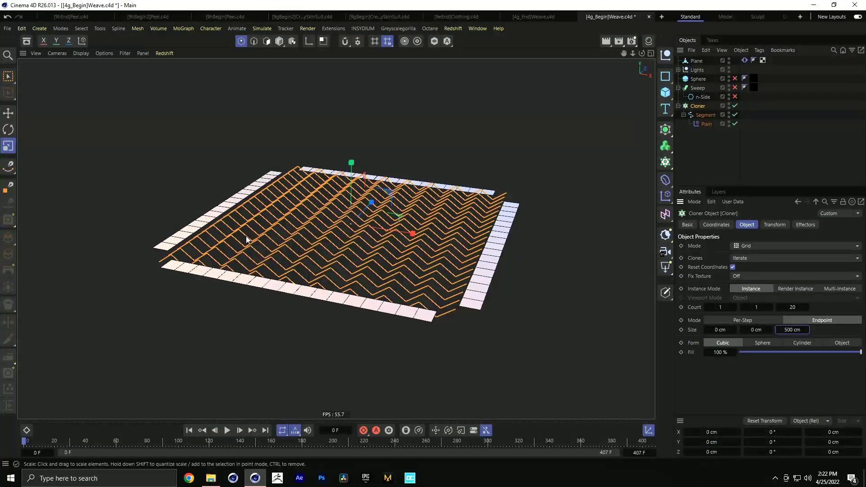
# Duplicate the Segment spline inside the Cloner and set the copy's Plain effector formula to mod[id+1;2]-.5.
pyautogui.keyDown('ctrl'); pyautogui.moveTo(705, 113); pyautogui.dragTo(706, 111); pyautogui.keyUp('ctrl')
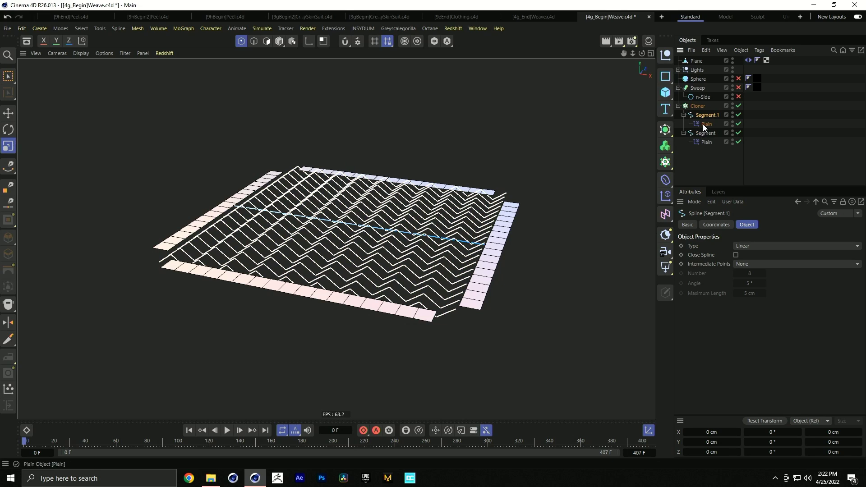
pyautogui.click(704, 124)
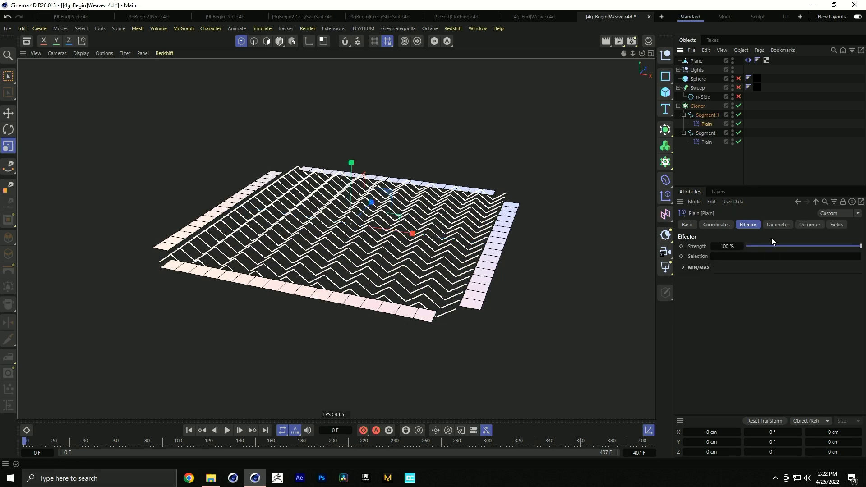
pyautogui.click(835, 225)
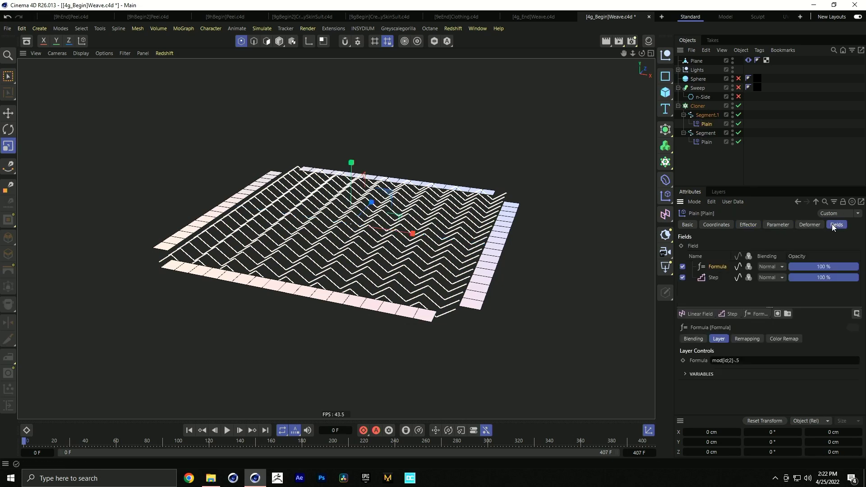
pyautogui.click(727, 360)
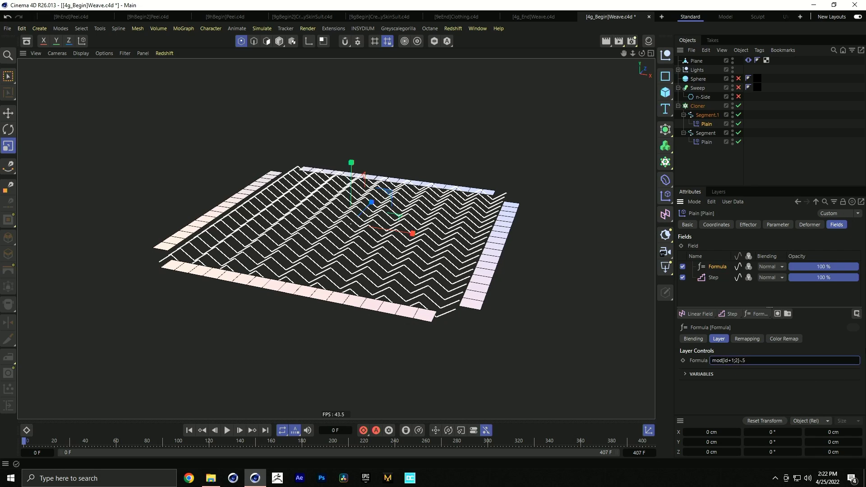
pyautogui.press('Return')
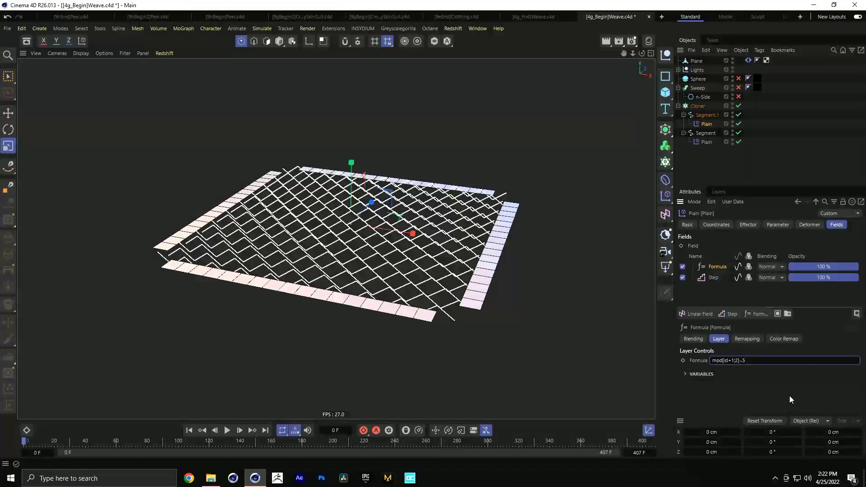
# Duplicate the Cloner and rotate the copy a quarter turn about the vertical axis so its strands cross the originals.
pyautogui.click(677, 106)
pyautogui.keyDown('ctrl'); pyautogui.moveTo(692, 107); pyautogui.dragTo(693, 113); pyautogui.keyUp('ctrl')
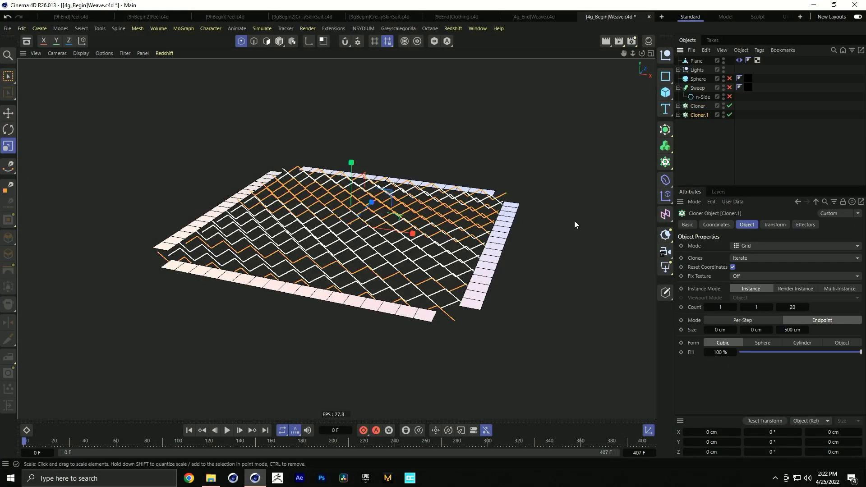
pyautogui.press('r')
pyautogui.moveTo(360, 242); pyautogui.dragTo(409, 222)
pyautogui.keyDown('alt'); pyautogui.moveTo(444, 263); pyautogui.dragTo(403, 264); pyautogui.keyUp('alt')
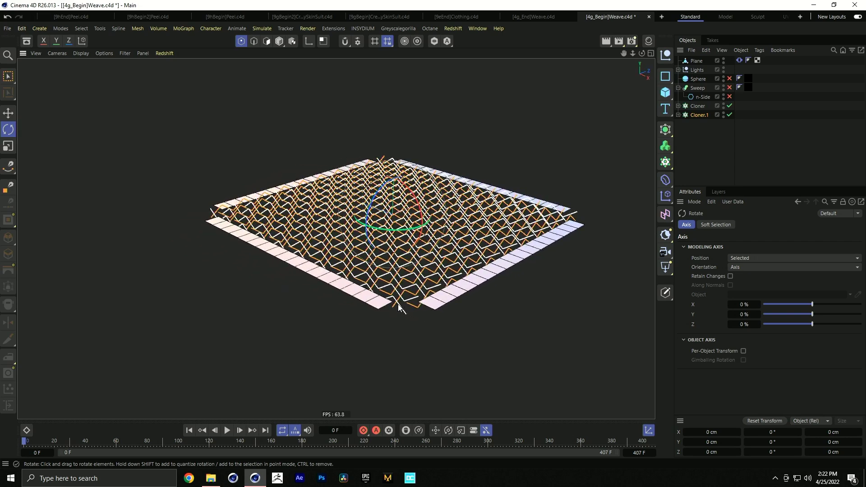
pyautogui.keyDown('alt'); pyautogui.moveTo(440, 285); pyautogui.dragTo(454, 249); pyautogui.keyUp('alt')
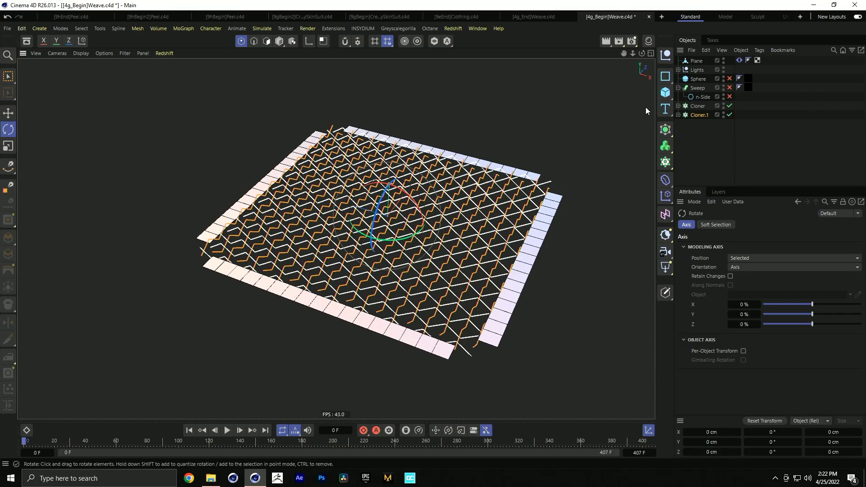
# Create a Connect object and make both Cloners its children.
pyautogui.click(664, 146)
pyautogui.click(713, 213)
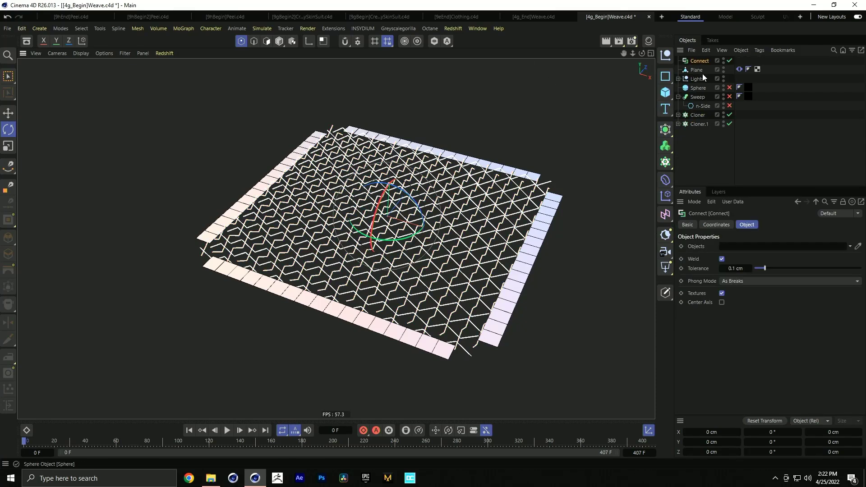
pyautogui.click(697, 115)
pyautogui.keyDown('shift'); pyautogui.click(698, 123); pyautogui.keyUp('shift')
pyautogui.moveTo(698, 124); pyautogui.dragTo(700, 62)
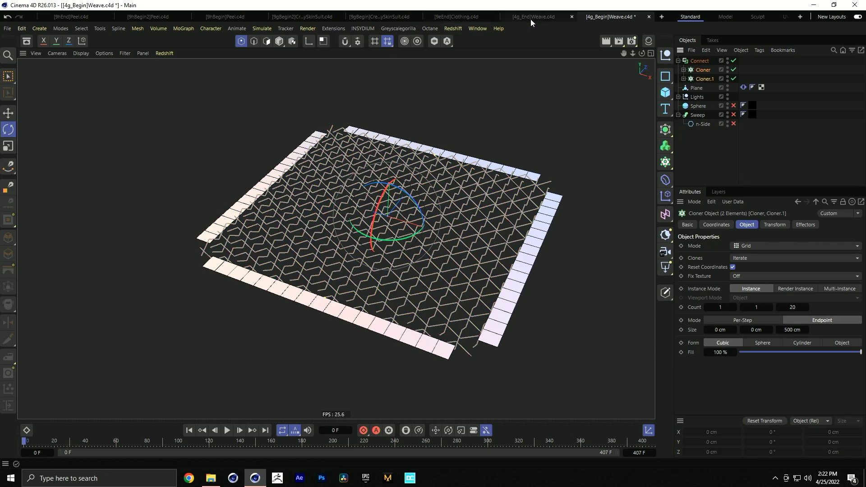
# In the [4g_End]Weave.c4d scene, disable the Sphere and reset the Rope tag's bendiness to 1 and stretchiness to 0.0001.
pyautogui.click(559, 17)
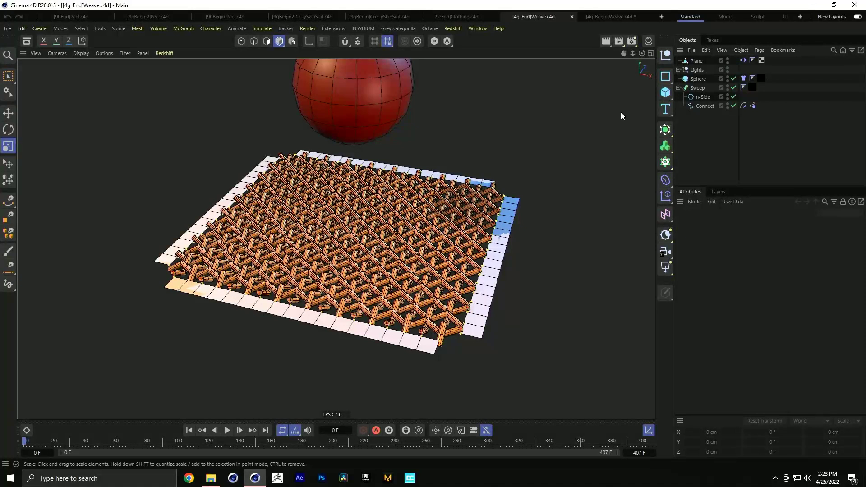
pyautogui.click(733, 79)
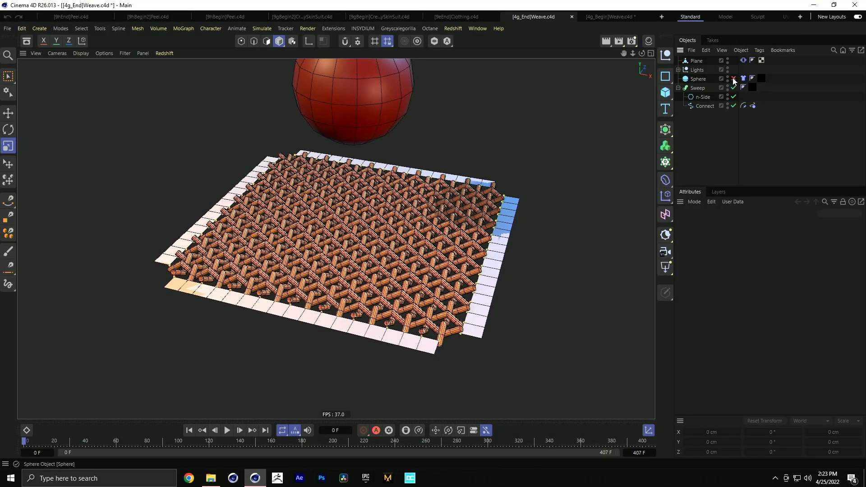
pyautogui.click(752, 106)
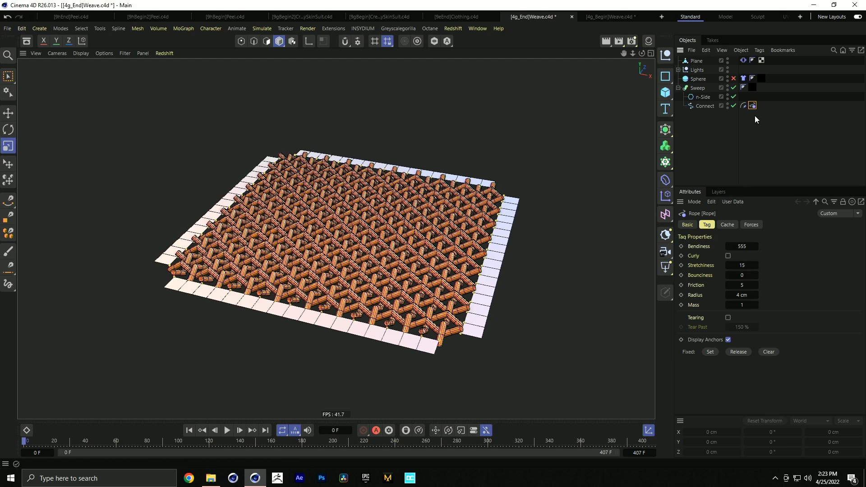
pyautogui.rightClick(756, 247)
pyautogui.rightClick(757, 265)
pyautogui.click(741, 295)
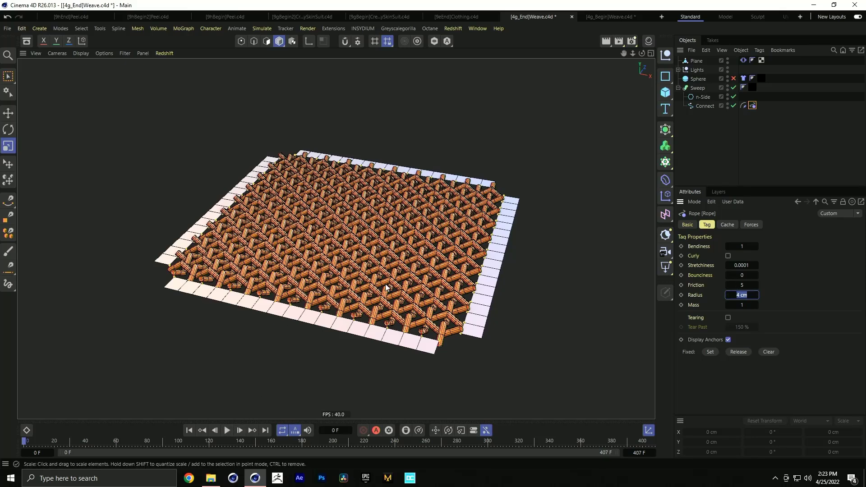
# Play the weave simulation and set the Rope tag's bendiness to 55 and friction to 0 while it runs.
pyautogui.click(227, 430)
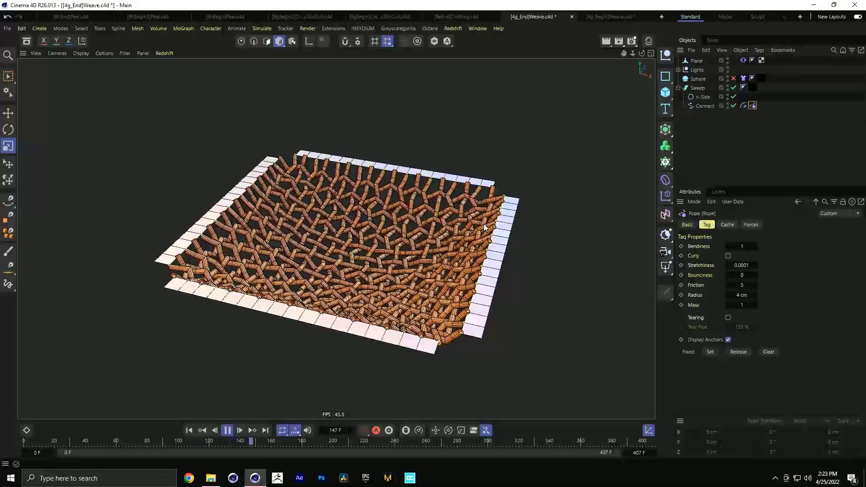
pyautogui.moveTo(749, 247); pyautogui.dragTo(792, 266)
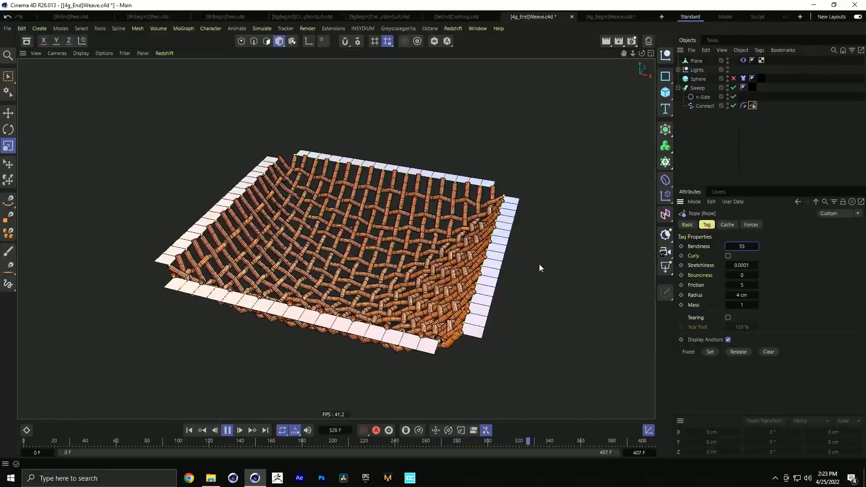
pyautogui.click(741, 285)
pyautogui.write('0')
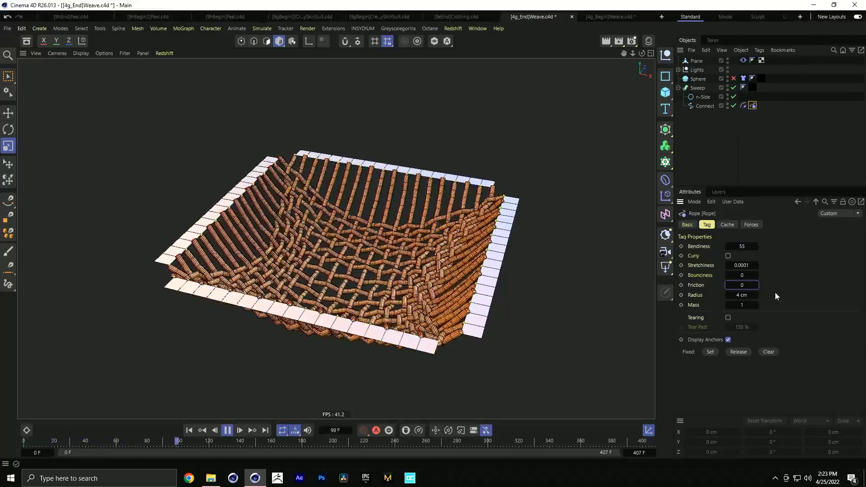
# Set the Rope tag's radius to 2 cm, then stop the simulation and return to the first frame.
pyautogui.click(740, 296)
pyautogui.write('2')
pyautogui.press('Return')
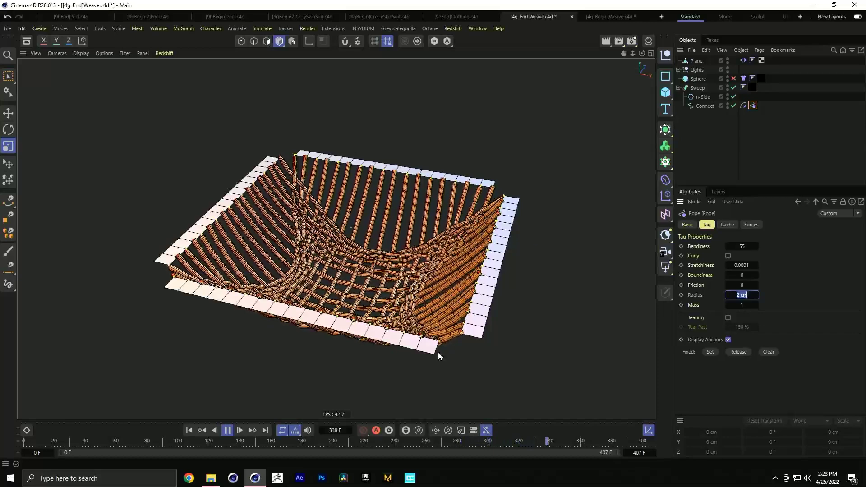
pyautogui.click(227, 430)
pyautogui.click(189, 431)
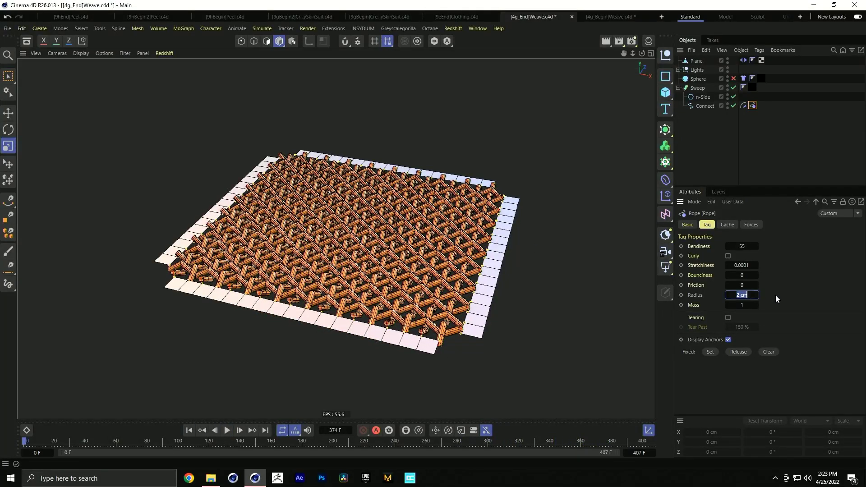
# Set the Rope tag's radius to 5 cm, friction to 5 and stretchiness to 5, and enable the Sphere.
pyautogui.write('5')
pyautogui.press('Return')
pyautogui.click(748, 286)
pyautogui.write('5')
pyautogui.click(733, 78)
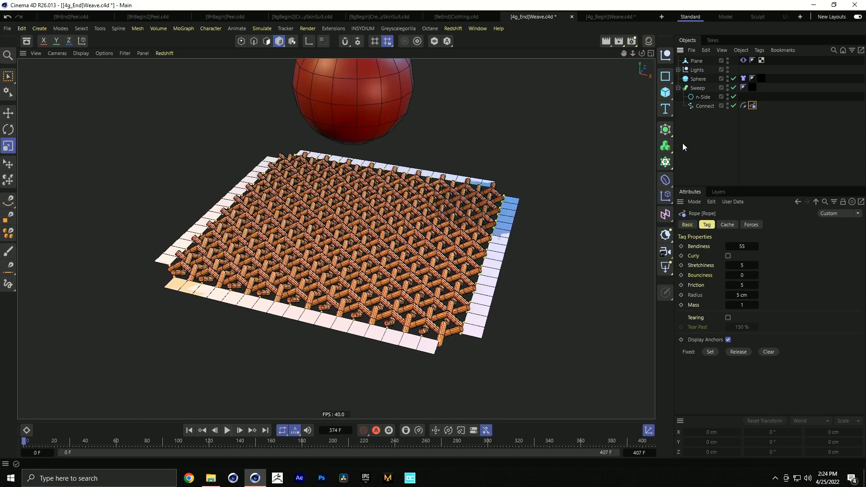
# Inspect the Sphere's Cloth tag settings, play the simulation with the falling ball, and return to the first frame.
pyautogui.click(743, 79)
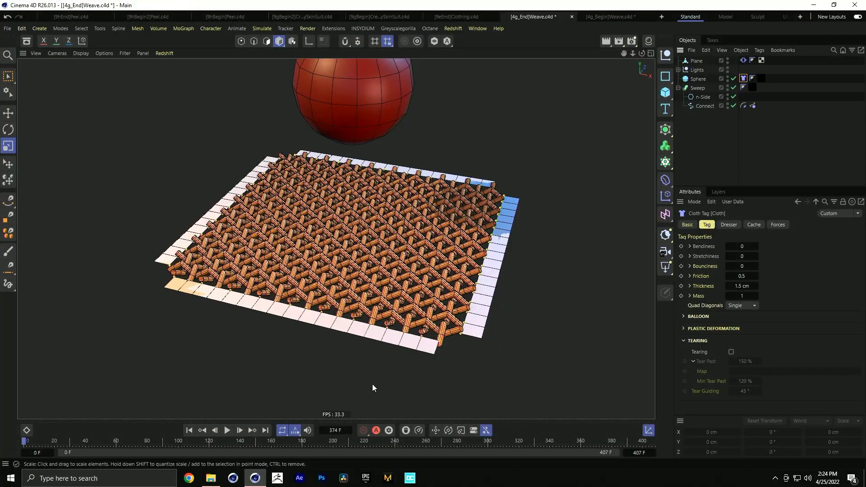
pyautogui.click(227, 430)
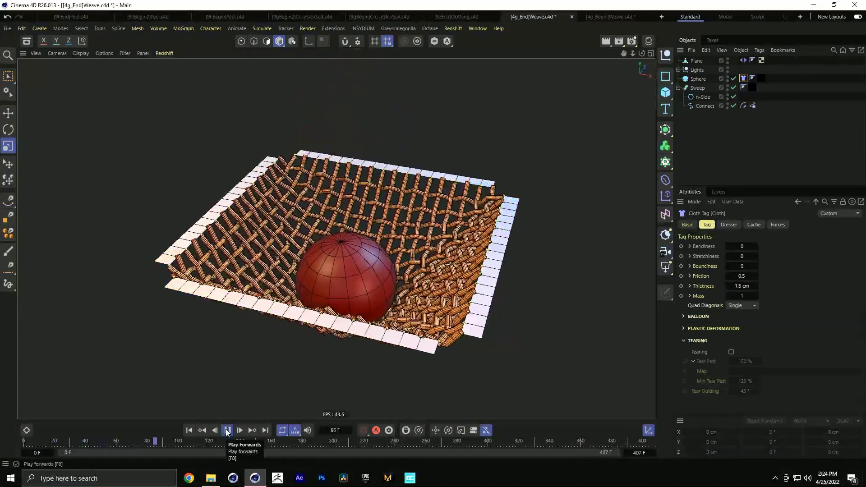
pyautogui.click(227, 431)
pyautogui.click(190, 431)
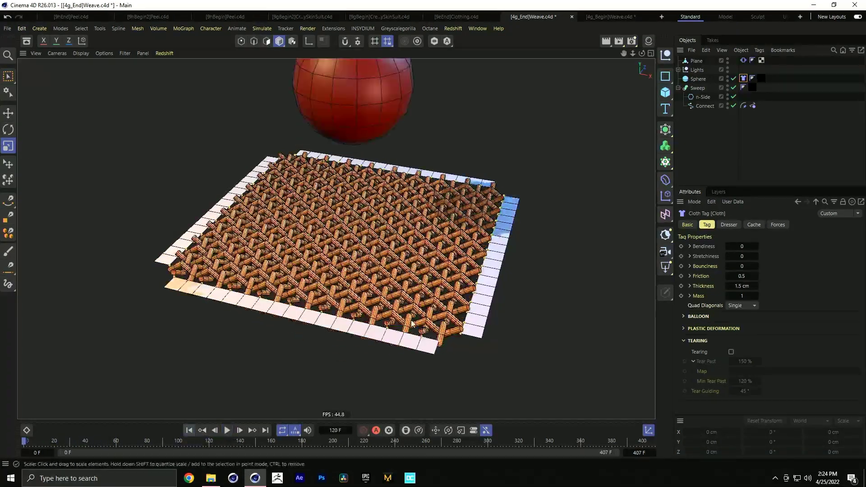
# Inspect the Vibrate tag on the Plane, play the weave simulation with it, and return to the first frame.
pyautogui.click(743, 61)
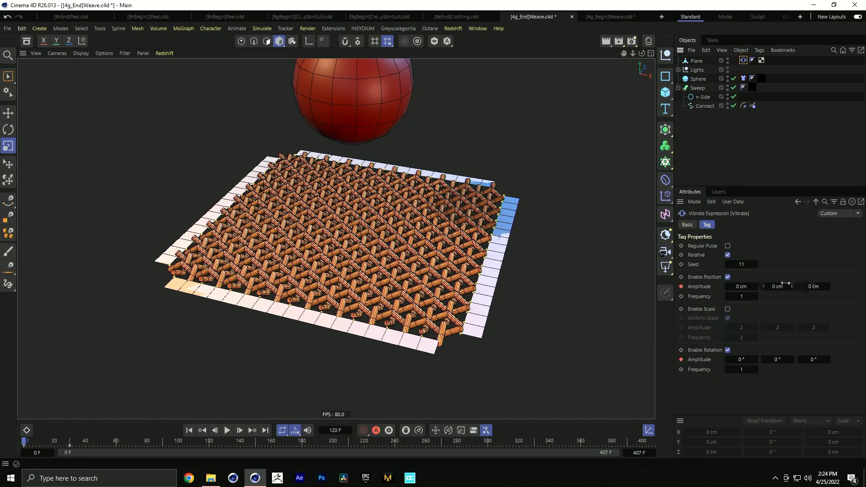
pyautogui.click(687, 225)
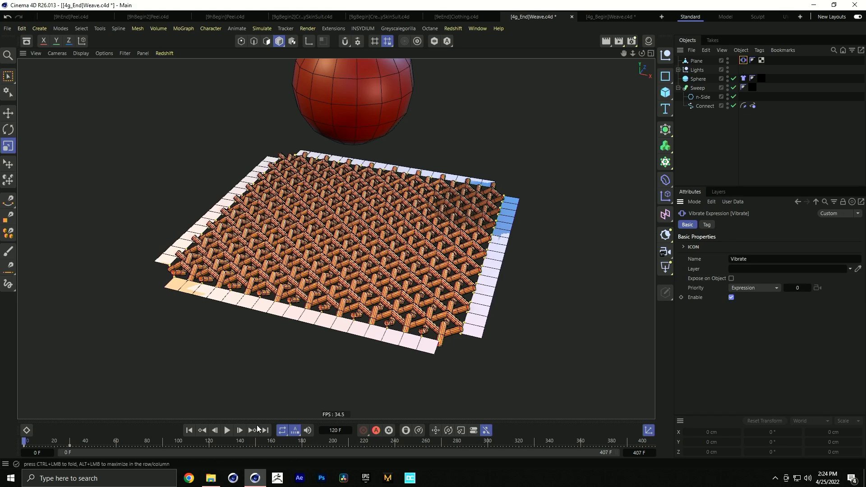
pyautogui.click(226, 431)
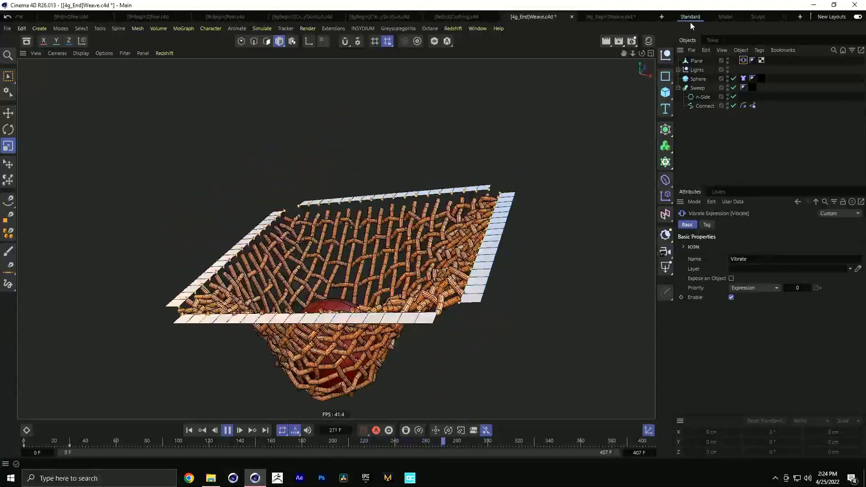
pyautogui.click(226, 430)
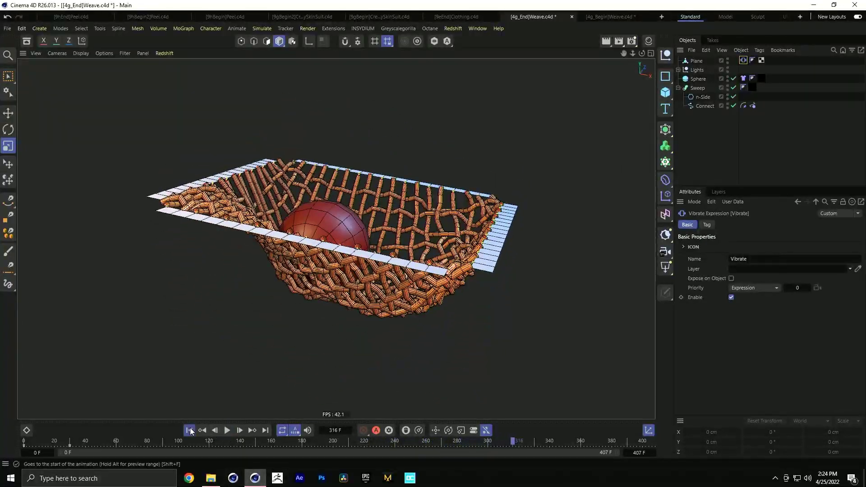
pyautogui.click(190, 431)
# Set the Rope tag's friction to 1, play the weave simulation, and return to the first frame.
pyautogui.click(752, 105)
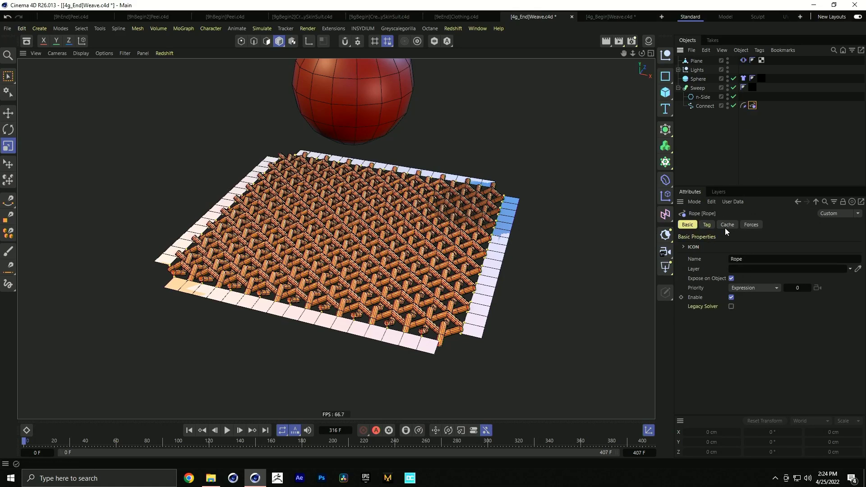
pyautogui.click(707, 225)
pyautogui.write('0')
pyautogui.press('Tab')
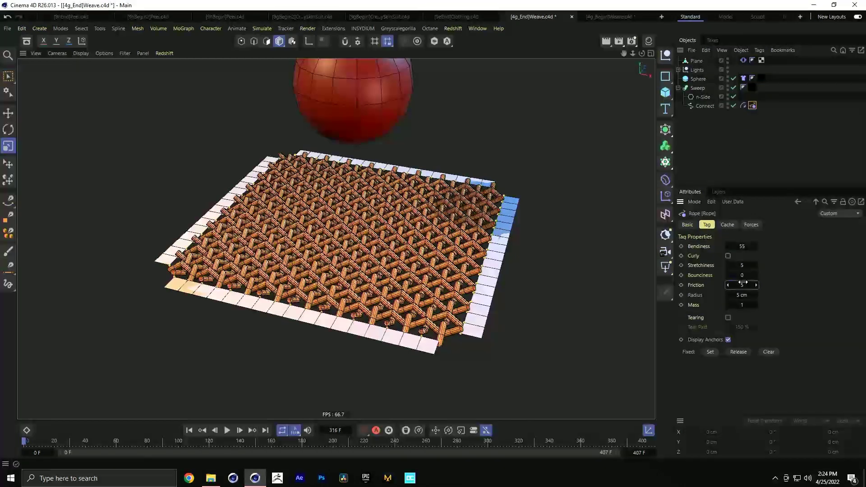
pyautogui.write('1')
pyautogui.click(227, 430)
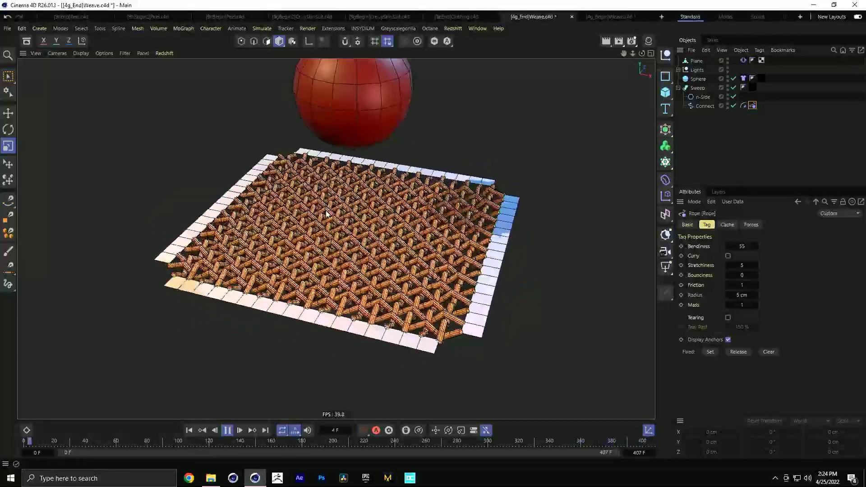
pyautogui.click(227, 431)
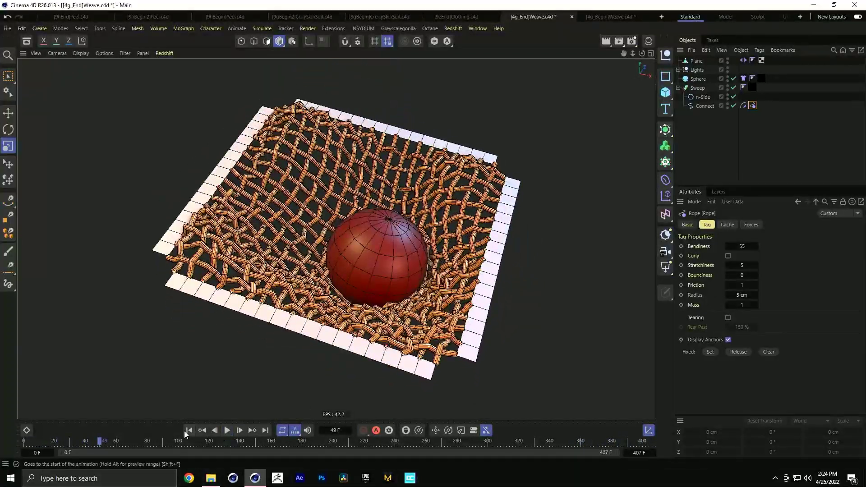
pyautogui.click(189, 430)
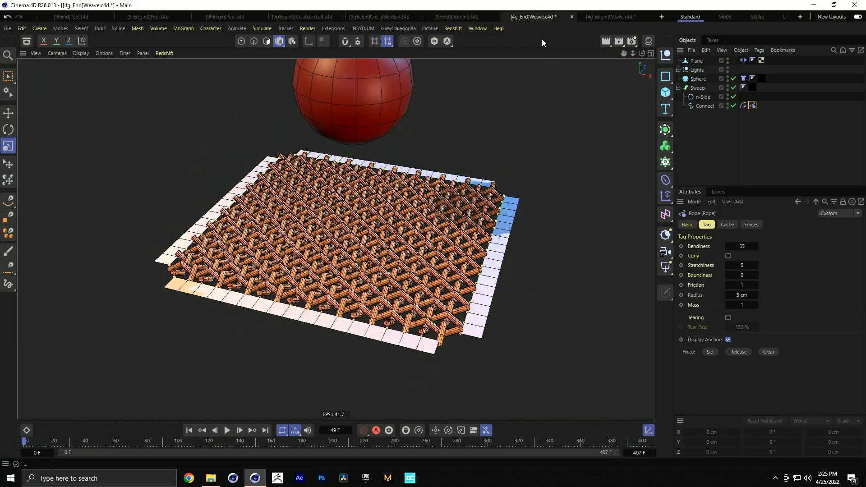
# Close both Weave projects without saving and collapse the Lights group in [9eEnd]Clothing.c4d.
pyautogui.click(604, 18)
pyautogui.hotkey('ctrl', 'F4')
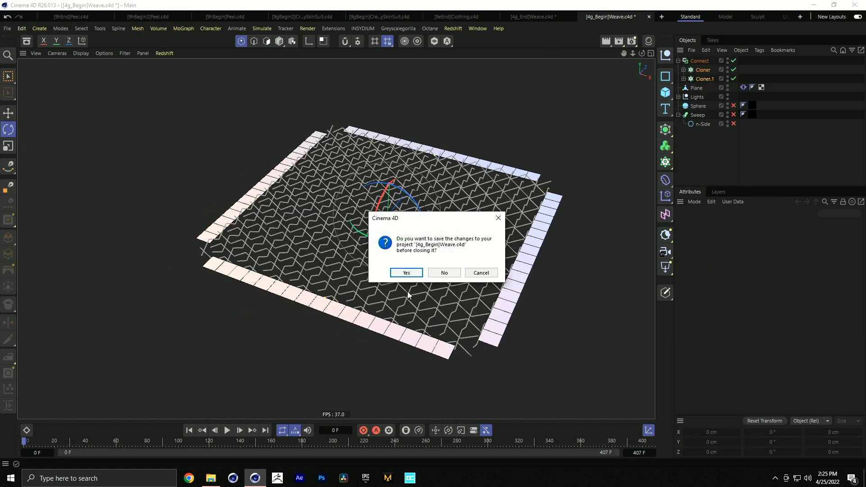
pyautogui.click(444, 273)
pyautogui.hotkey('ctrl', 'F4')
pyautogui.click(445, 273)
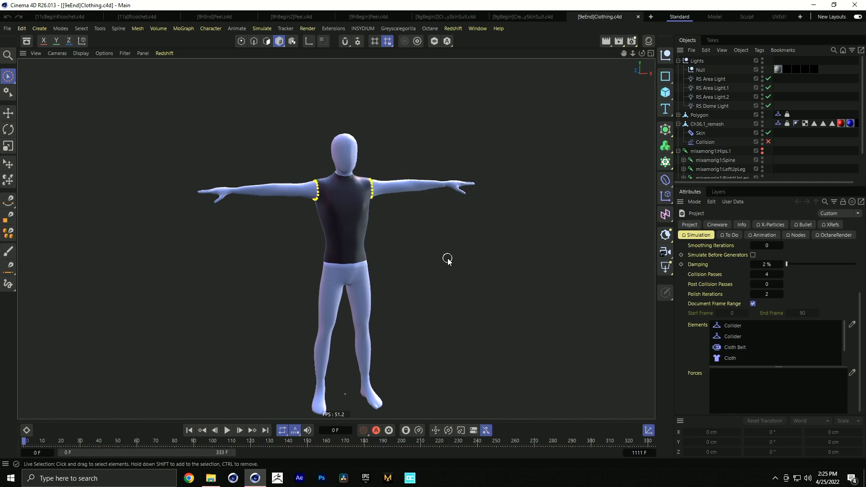
pyautogui.click(677, 61)
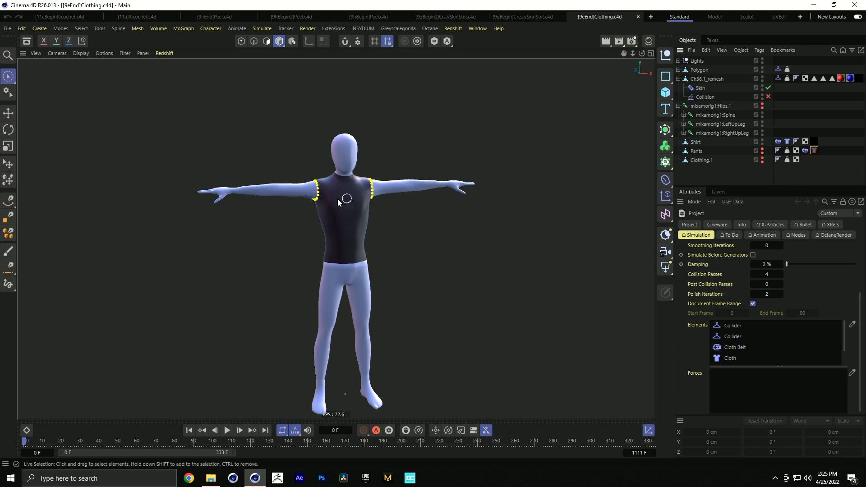
# Disable the Shirt's Cloth tag and hide the Shirt object.
pyautogui.click(786, 142)
pyautogui.click(683, 224)
pyautogui.click(732, 298)
pyautogui.click(734, 176)
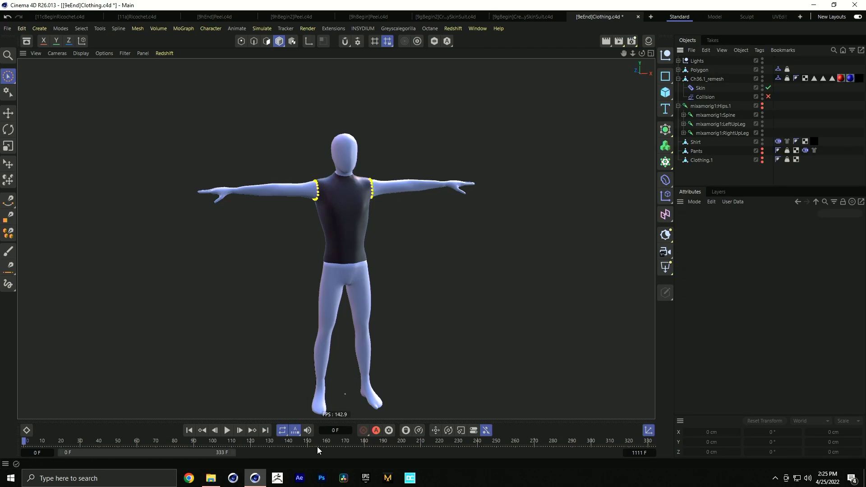
pyautogui.click(762, 141)
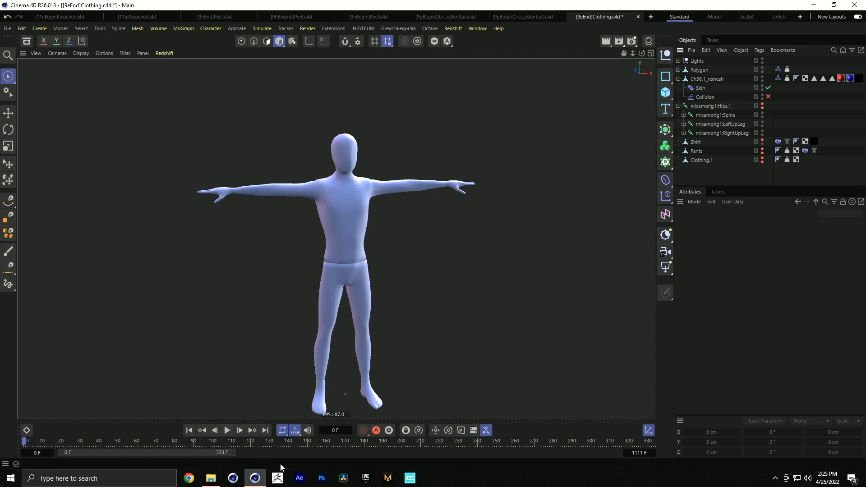
# Inspect the Skin object and the mixamorig1:Hips.1 joint, play the character animation, and return to the first frame.
pyautogui.click(701, 106)
pyautogui.click(701, 88)
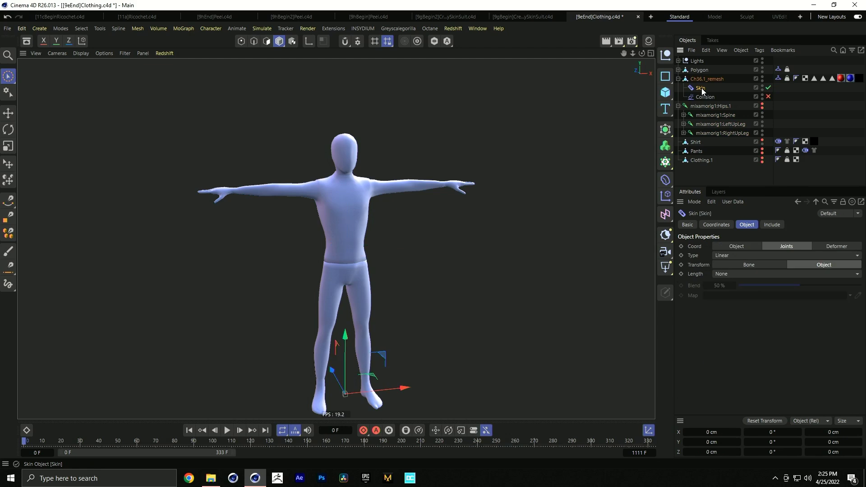
pyautogui.click(707, 107)
pyautogui.click(227, 431)
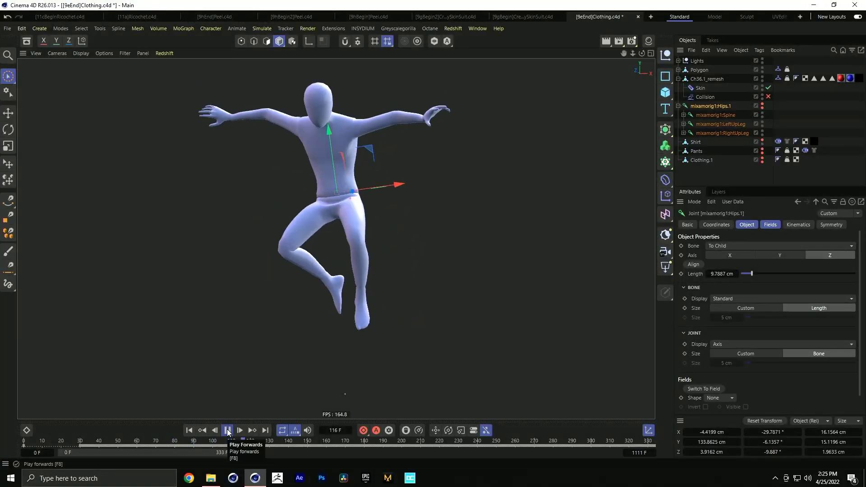
pyautogui.click(227, 431)
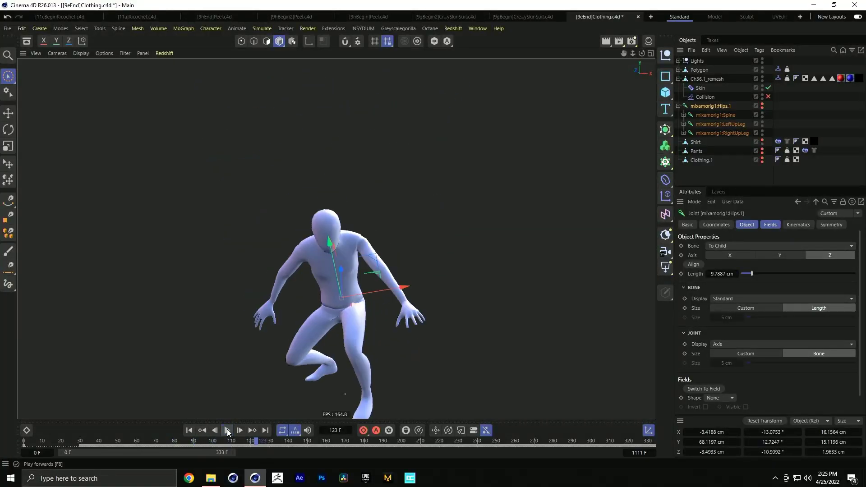
pyautogui.click(189, 431)
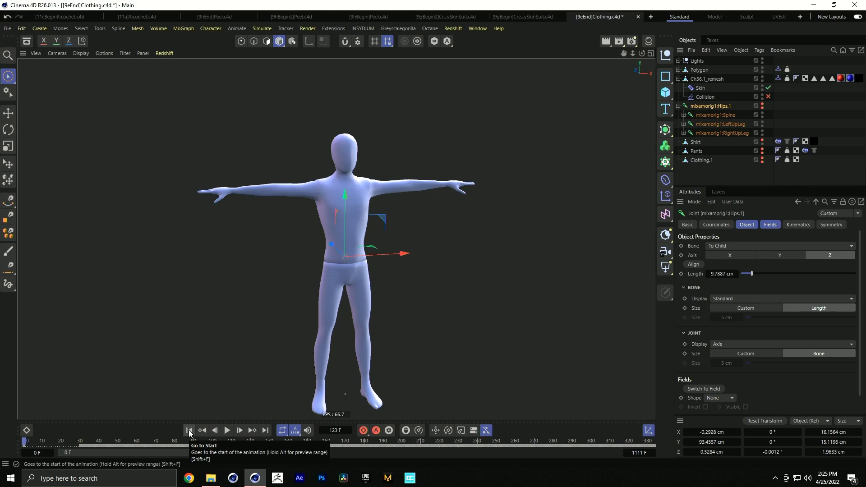
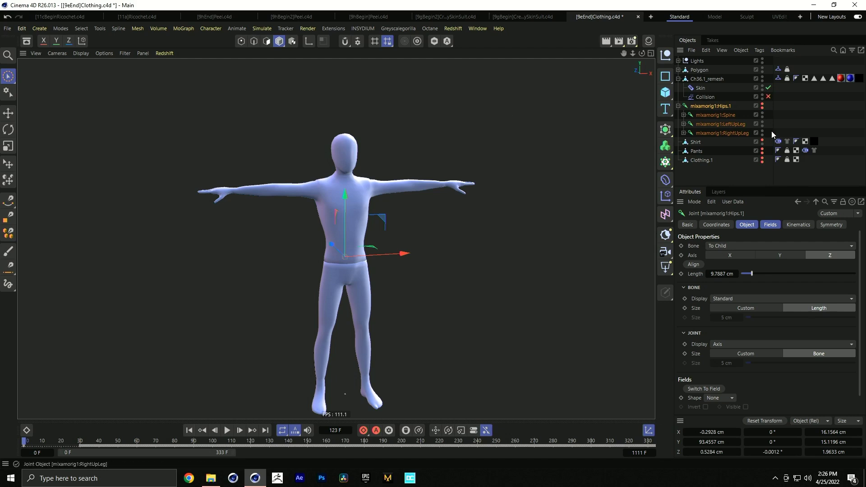
# Show the Shirt, enable its Cloth tag, and display the Cloth Belt tag's properties.
pyautogui.click(762, 140)
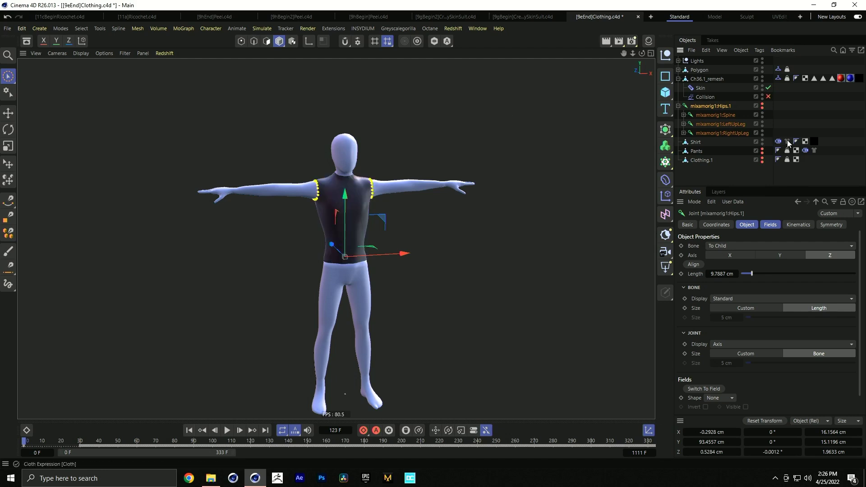
pyautogui.click(787, 142)
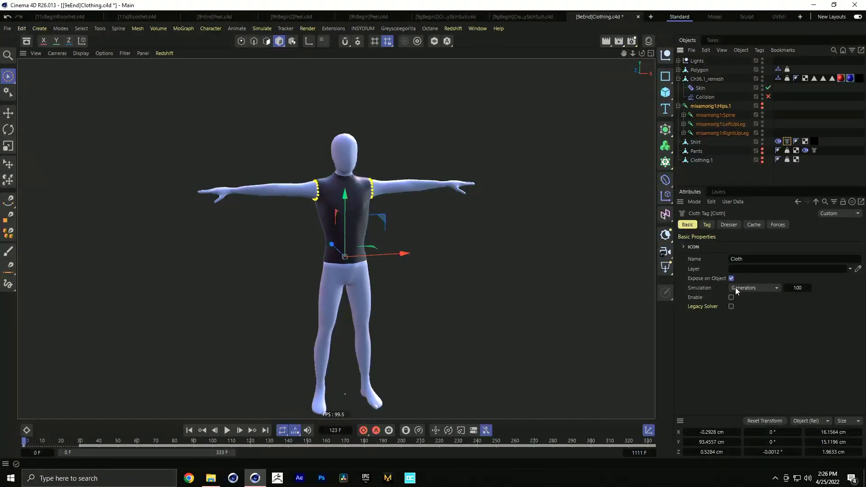
pyautogui.click(778, 141)
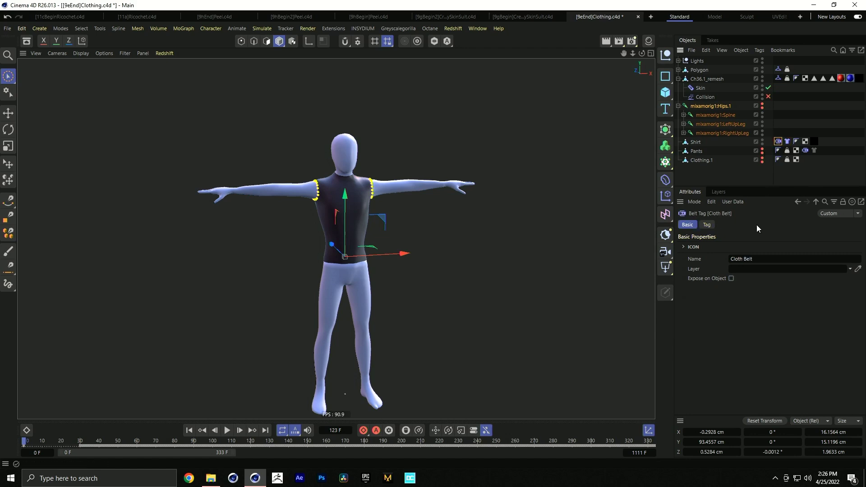
pyautogui.click(706, 225)
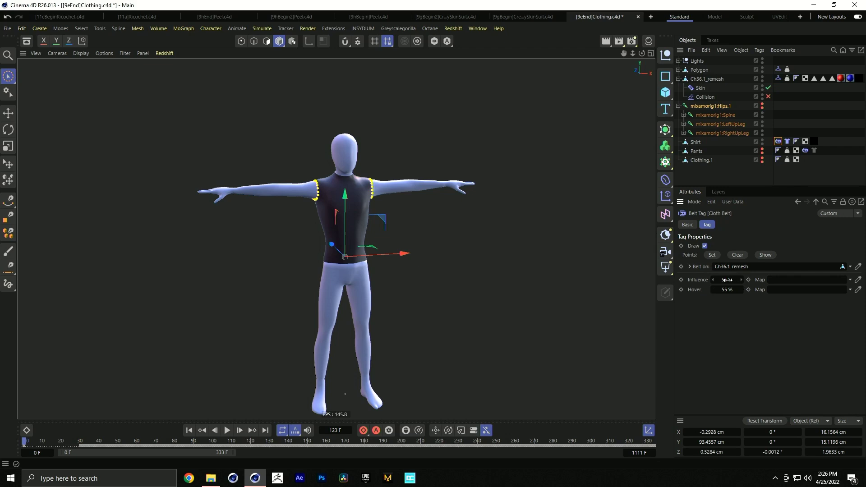
# Play the Shirt's cloth simulation on the moving character with nothing selected, and return to the first frame.
pyautogui.click(226, 429)
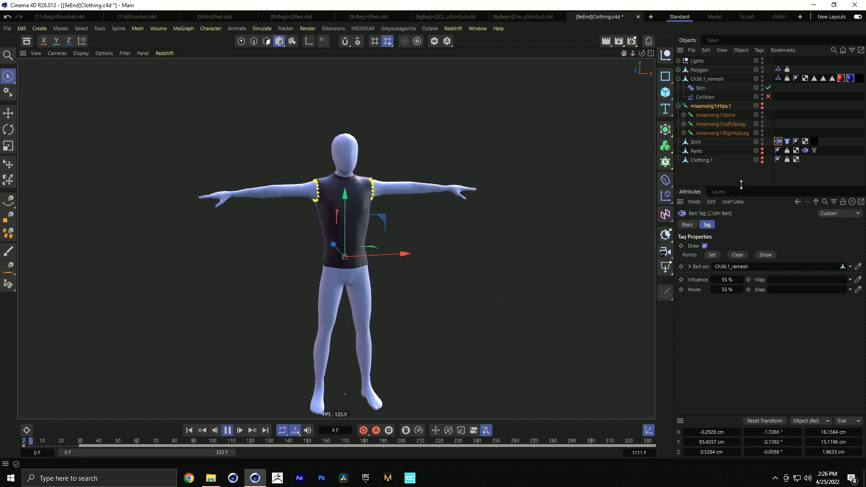
pyautogui.click(729, 177)
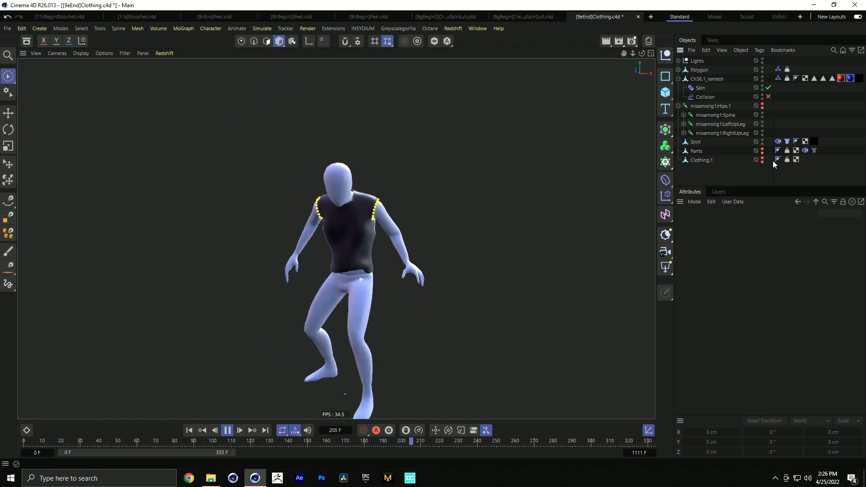
pyautogui.click(202, 432)
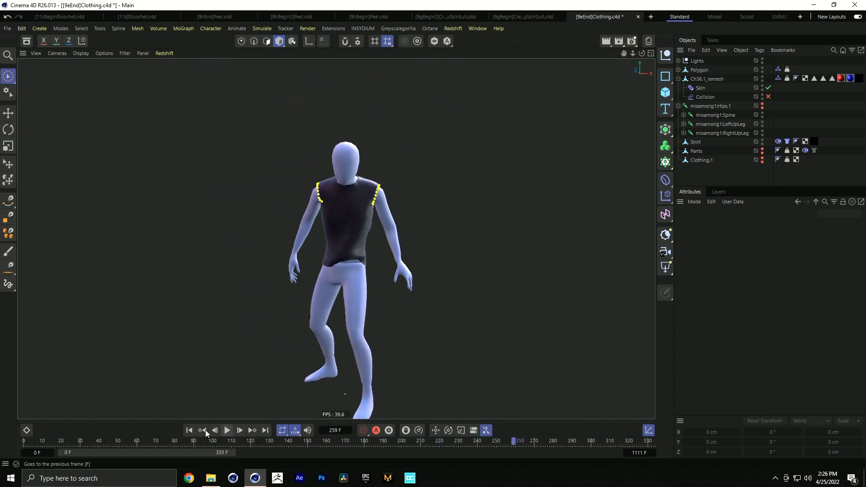
pyautogui.click(191, 432)
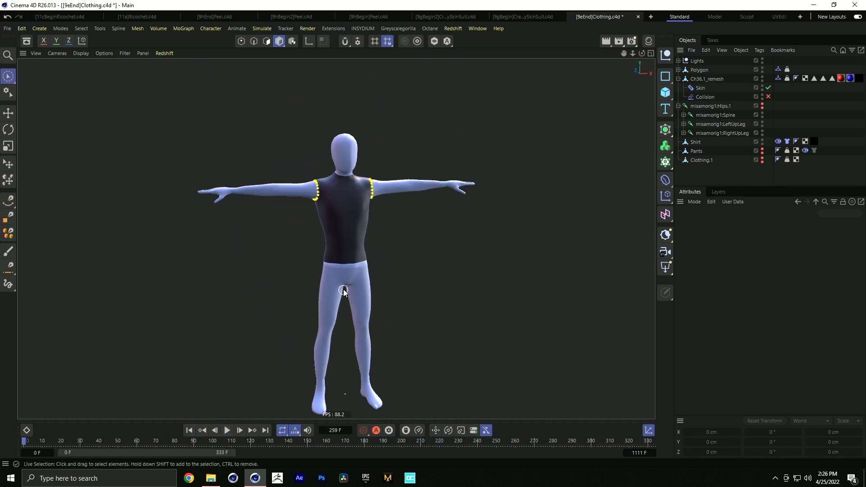
# Show the Pants, enable their Cloth tag, and play the simulation of both garments before stopping it.
pyautogui.click(762, 149)
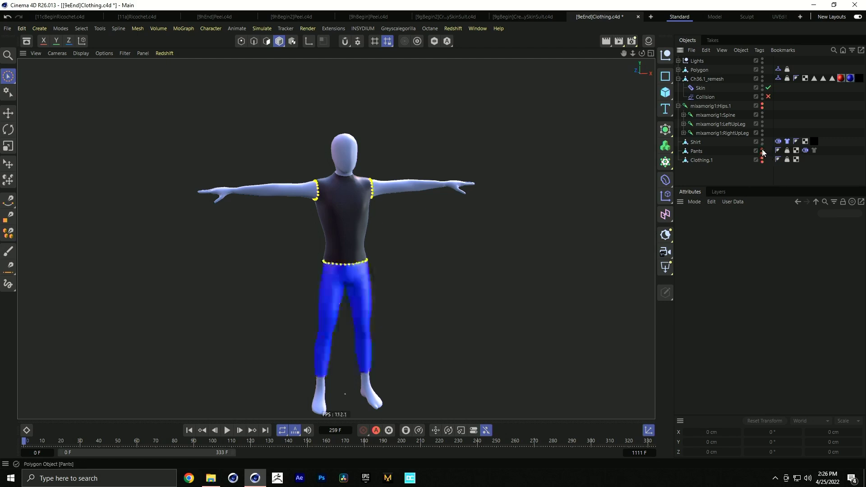
pyautogui.click(813, 151)
pyautogui.click(686, 224)
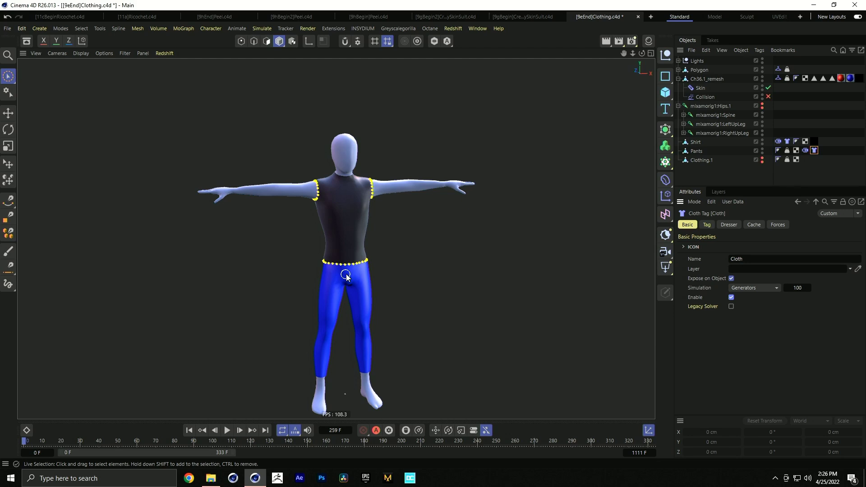
pyautogui.click(227, 430)
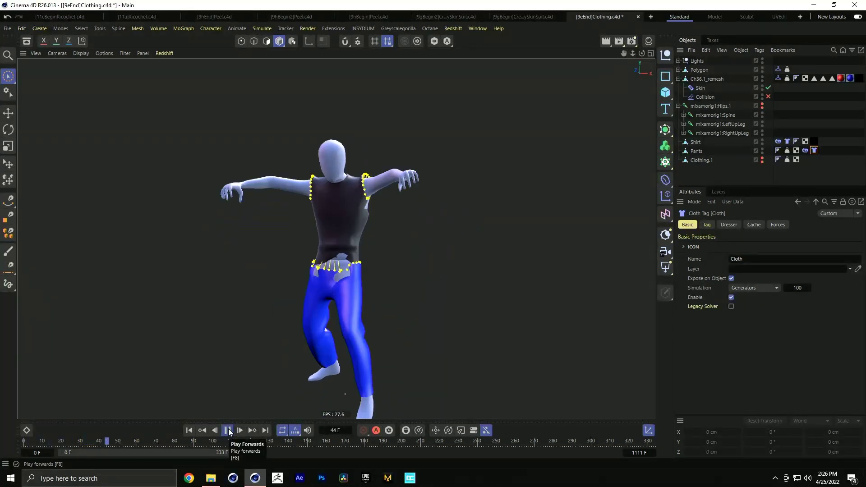
pyautogui.click(227, 430)
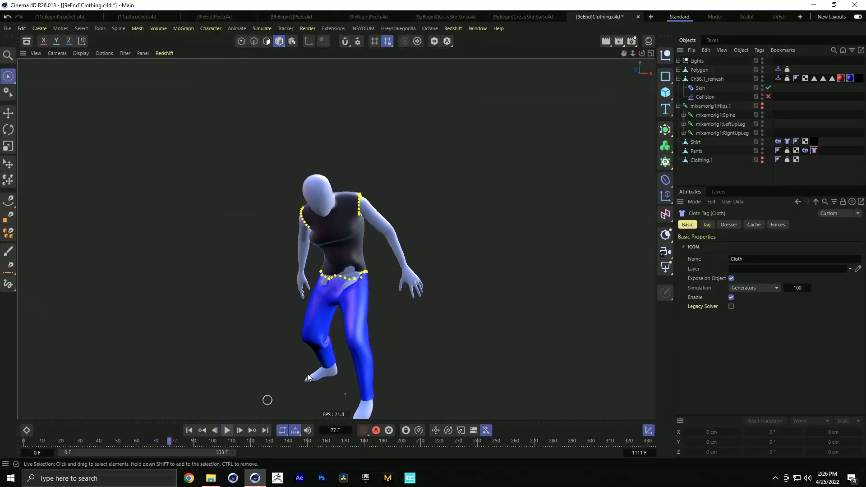
# View the clothed character from behind, replay the shirt and pants simulation from the start, and return to the first frame.
pyautogui.keyDown('alt'); pyautogui.moveTo(311, 368); pyautogui.dragTo(500, 324); pyautogui.keyUp('alt')
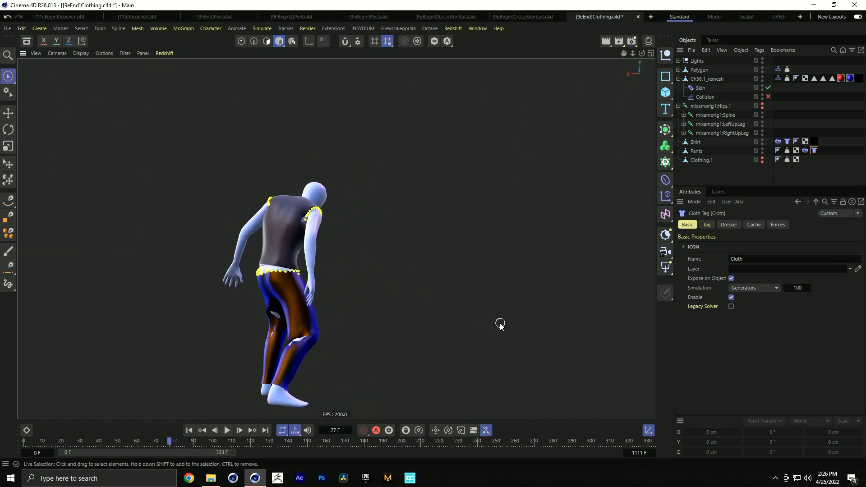
pyautogui.click(189, 430)
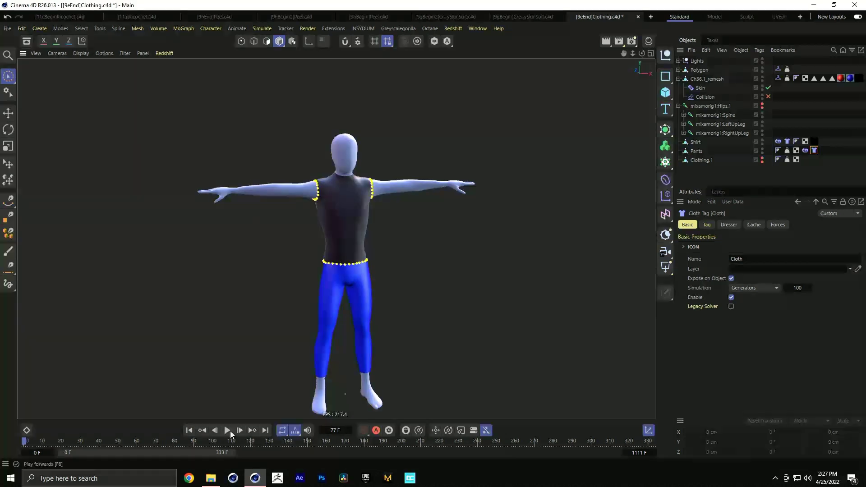
pyautogui.click(227, 430)
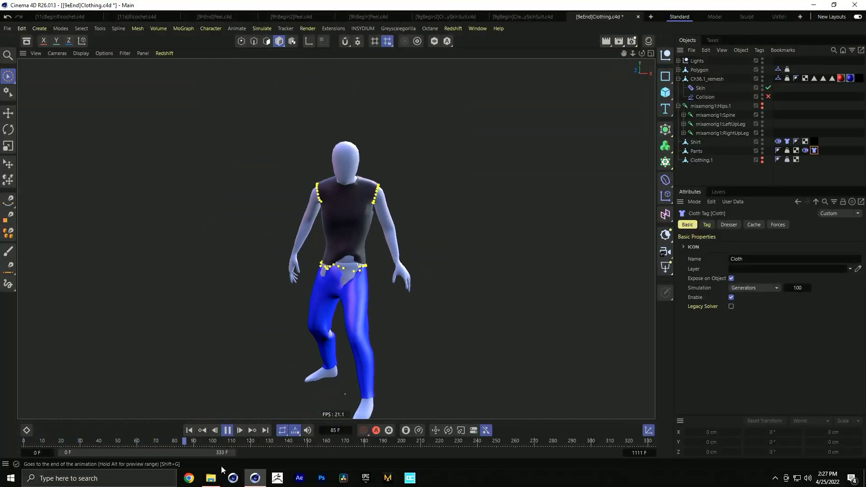
pyautogui.click(227, 430)
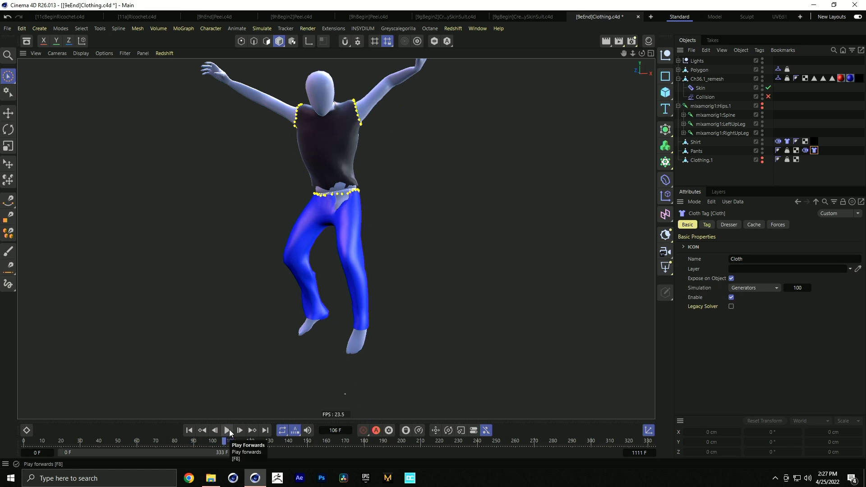
pyautogui.click(189, 430)
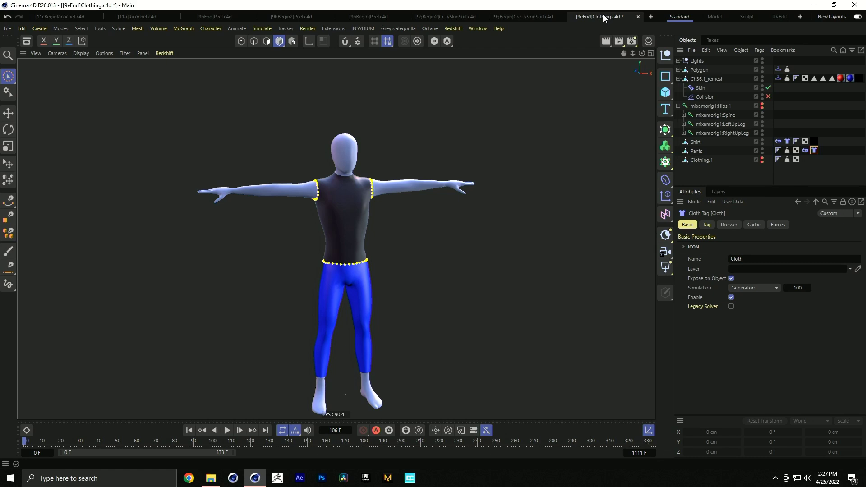
# Close the Clothing scene and select the entire mixamorig1:Hips.1 joint hierarchy in the [9gBegin]CreepySkinSuit scene.
pyautogui.hotkey('ctrl', 'F4')
pyautogui.click(453, 270)
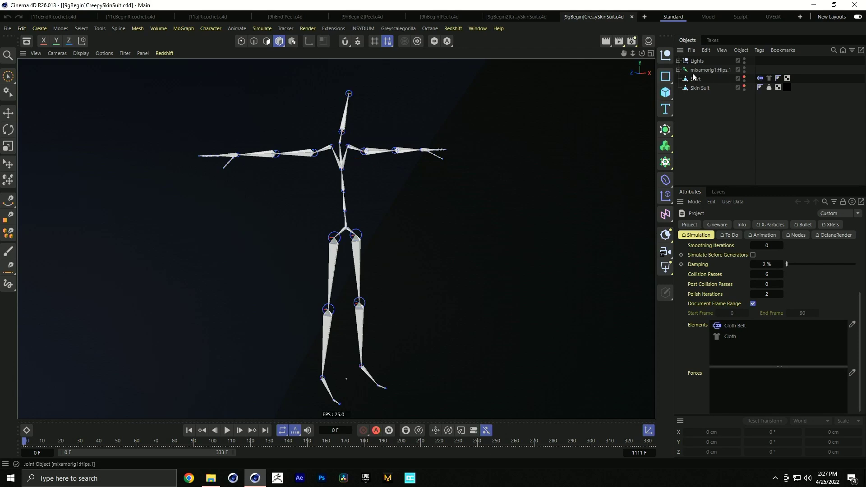
pyautogui.click(679, 70)
pyautogui.click(705, 70)
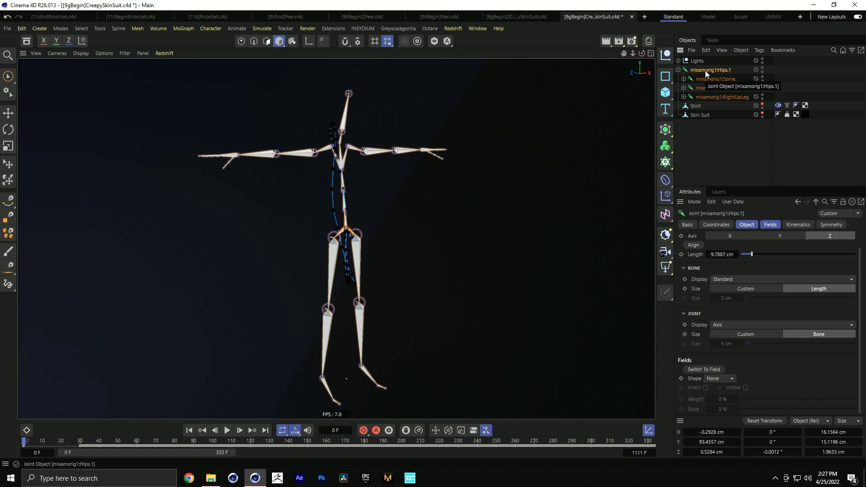
pyautogui.middleClick(706, 71)
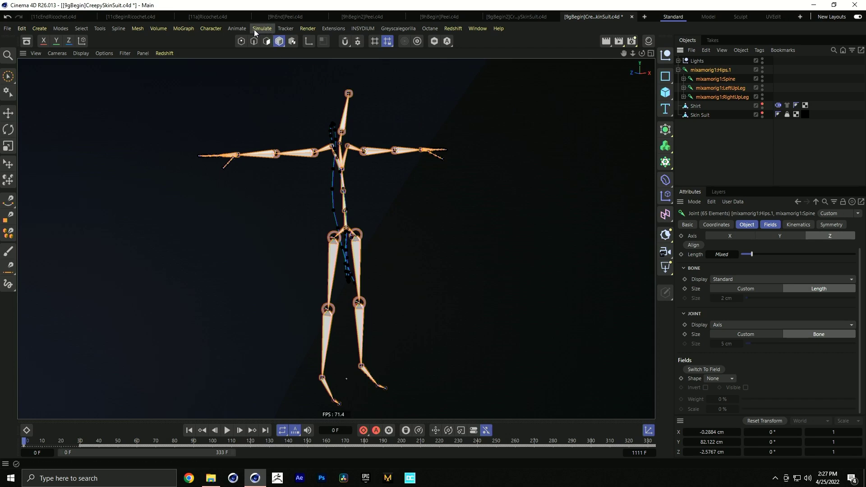
# Convert the selected joints to a polygon object and move the new mesh about 36 cm along negative Z, away from the rig.
pyautogui.click(213, 30)
pyautogui.moveTo(237, 182)
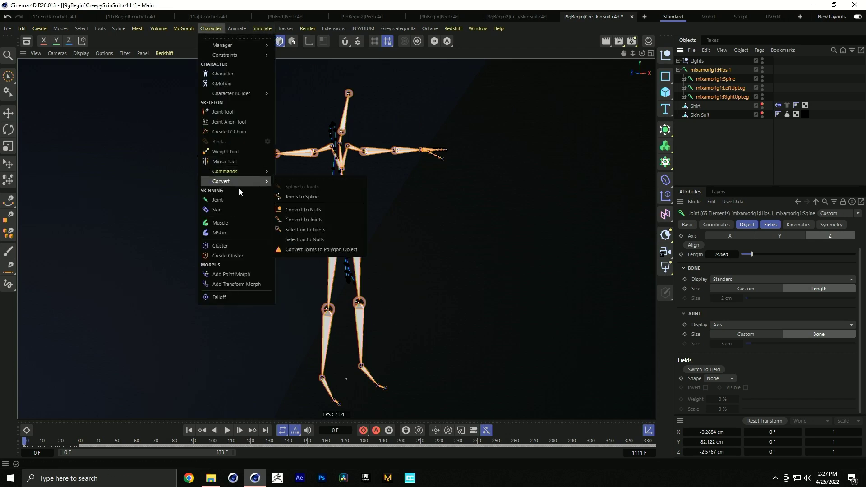
pyautogui.click(334, 249)
pyautogui.click(689, 61)
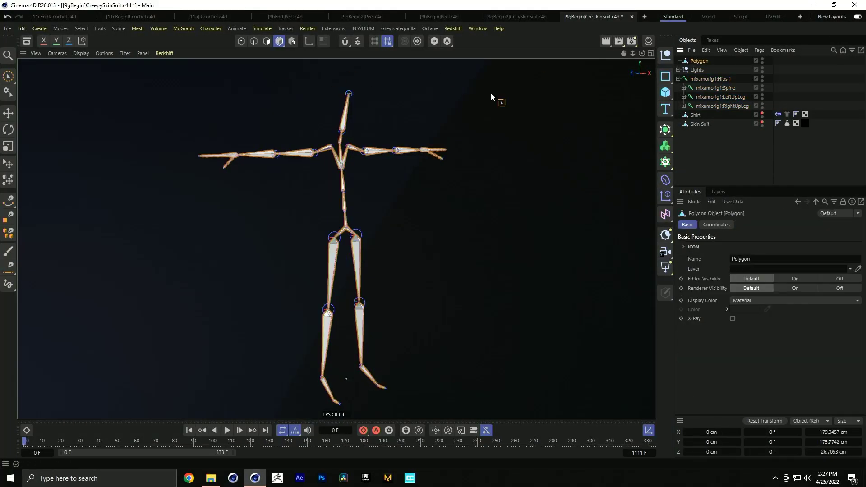
pyautogui.press('e')
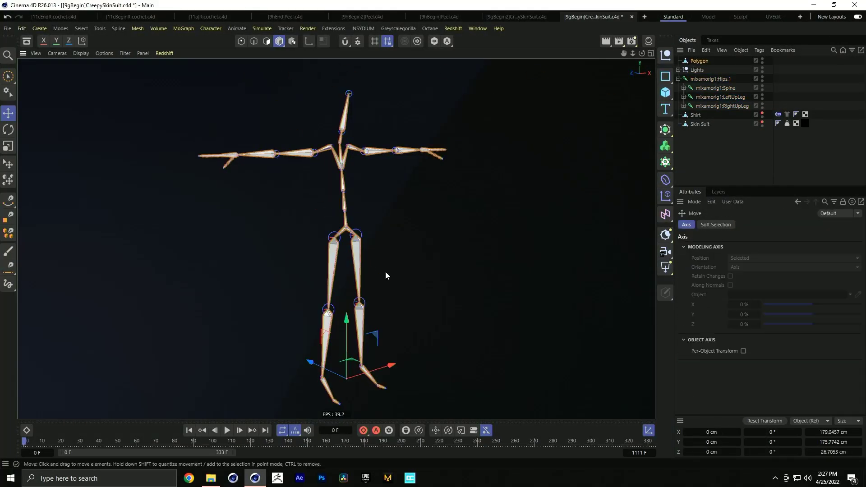
pyautogui.moveTo(311, 364); pyautogui.dragTo(372, 359)
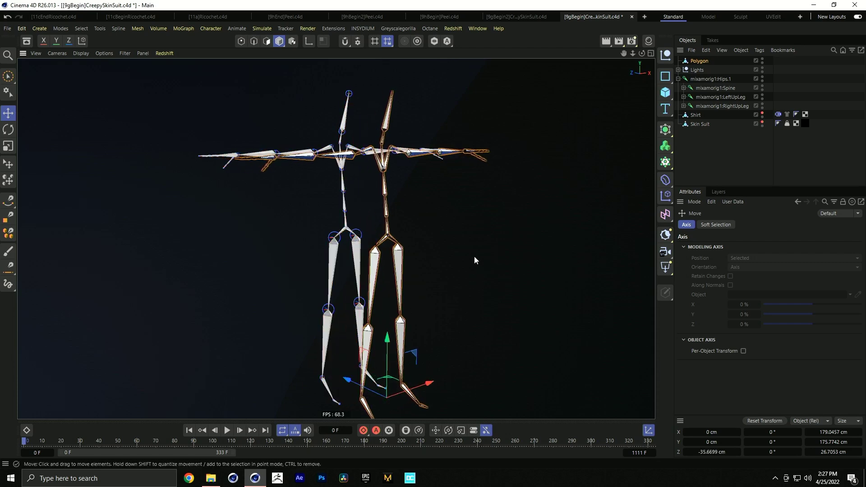
# Try extruding all polygons of the converted skeleton mesh by 2.3 cm, and undo the extrusion.
pyautogui.click(267, 41)
pyautogui.hotkey('ctrl', 'a')
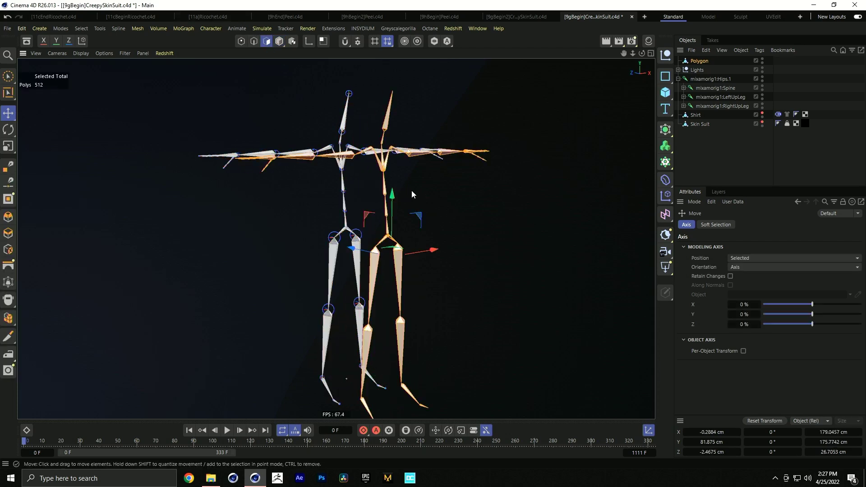
pyautogui.press('d')
pyautogui.moveTo(442, 206); pyautogui.dragTo(447, 206)
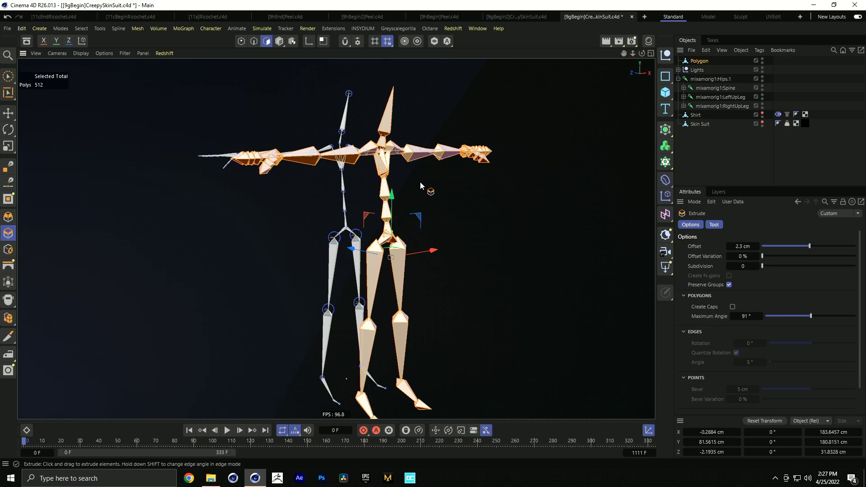
pyautogui.hotkey('ctrl', 'z')
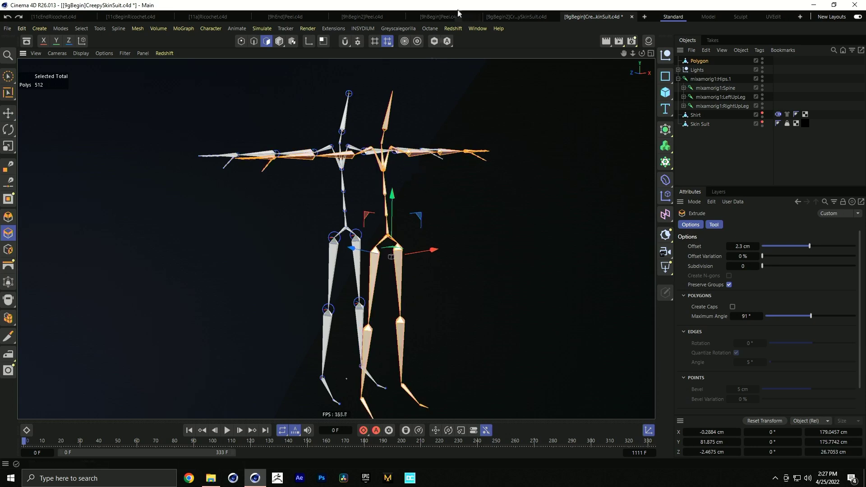
# In the [9gBegin2]CreepySkinSuit scene, bind the Skeleton mesh to the full mixamorig1:Hips.1 joint hierarchy.
pyautogui.click(518, 19)
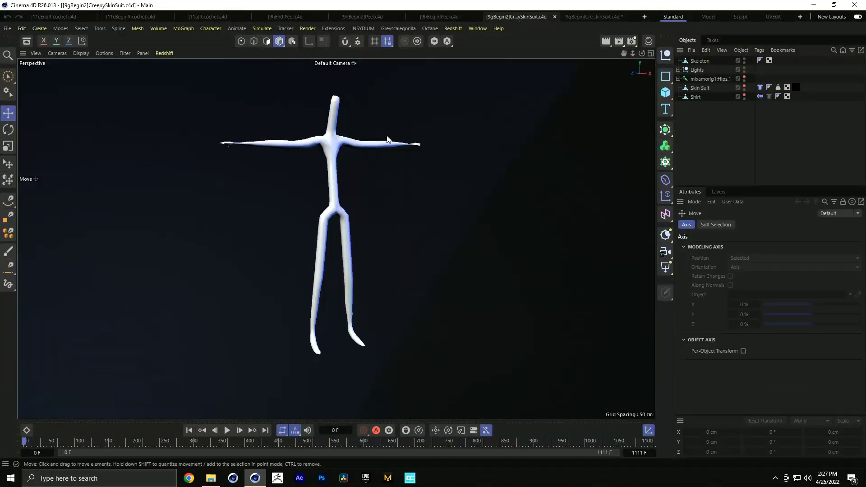
pyautogui.click(694, 61)
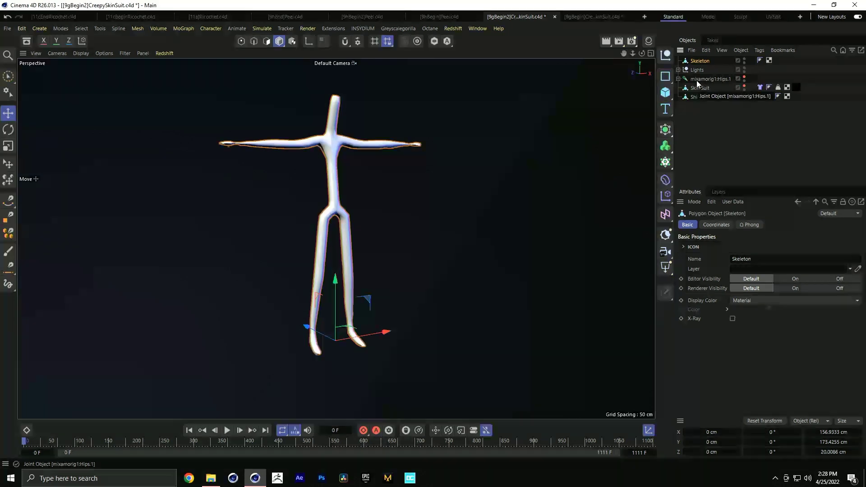
pyautogui.middleClick(699, 80)
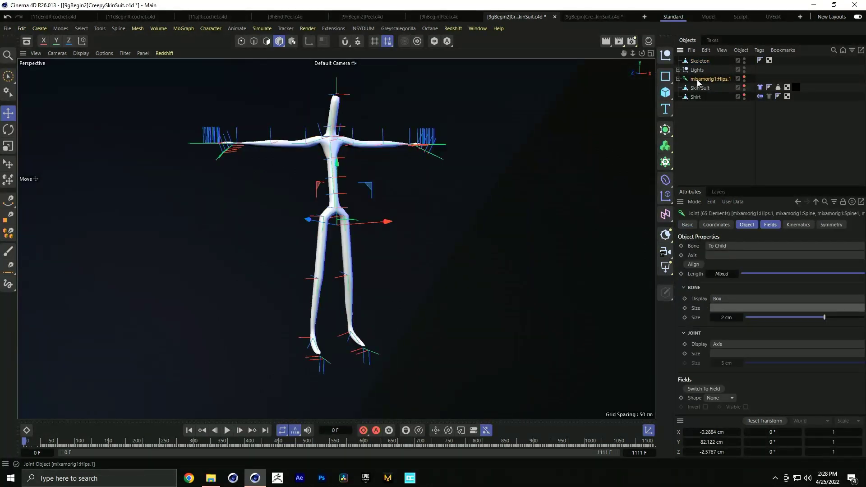
pyautogui.keyDown('ctrl'); pyautogui.click(697, 61); pyautogui.keyUp('ctrl')
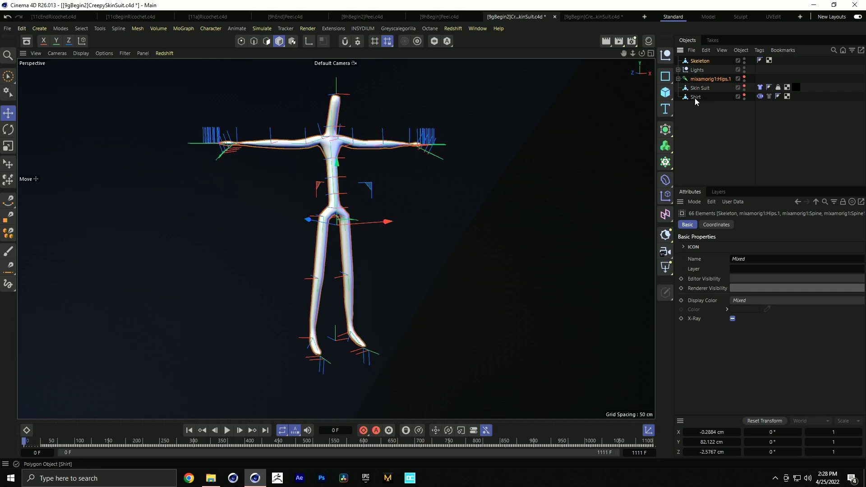
pyautogui.click(210, 28)
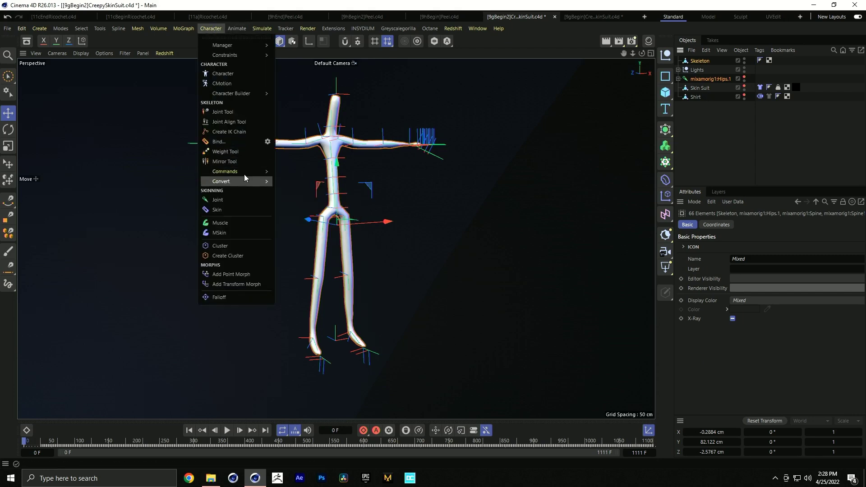
pyautogui.click(225, 142)
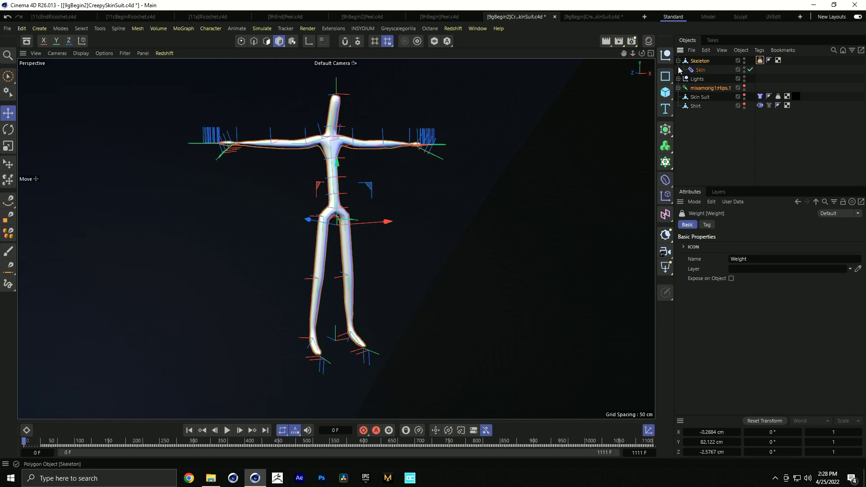
pyautogui.click(794, 73)
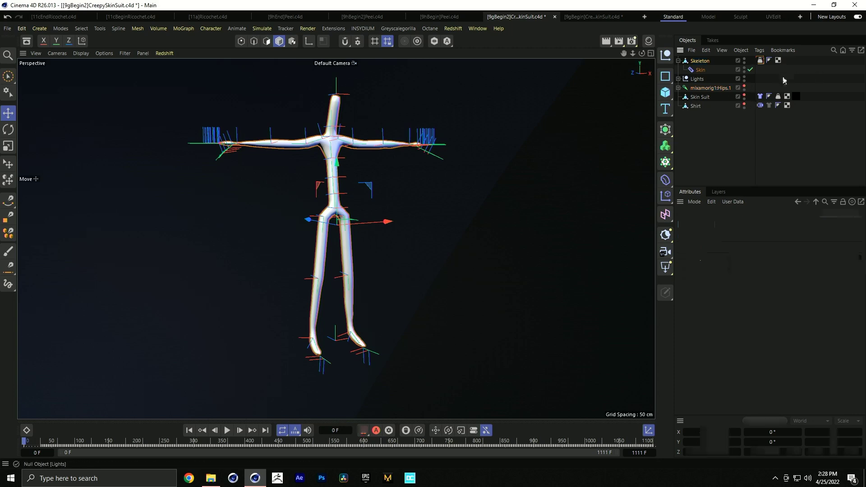
# Add a Collider tag to the Skeleton mesh and check its bounce and friction properties.
pyautogui.click(689, 62)
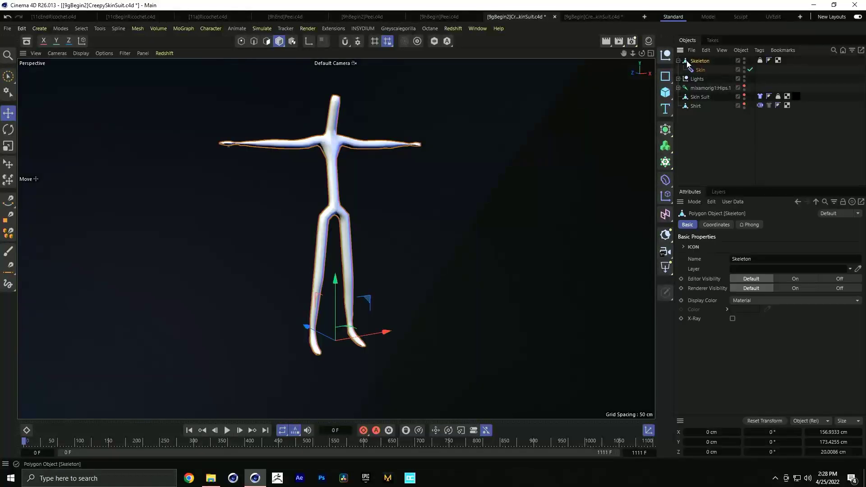
pyautogui.rightClick(688, 61)
pyautogui.moveTo(705, 155)
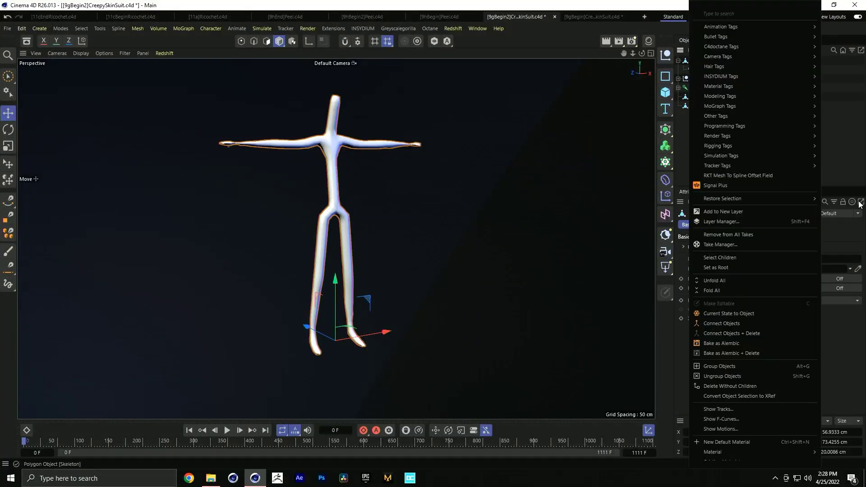
pyautogui.click(839, 210)
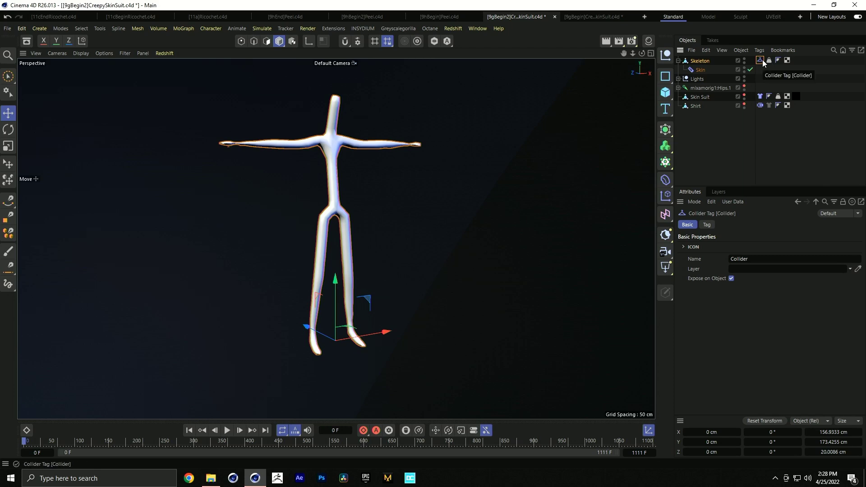
pyautogui.click(707, 224)
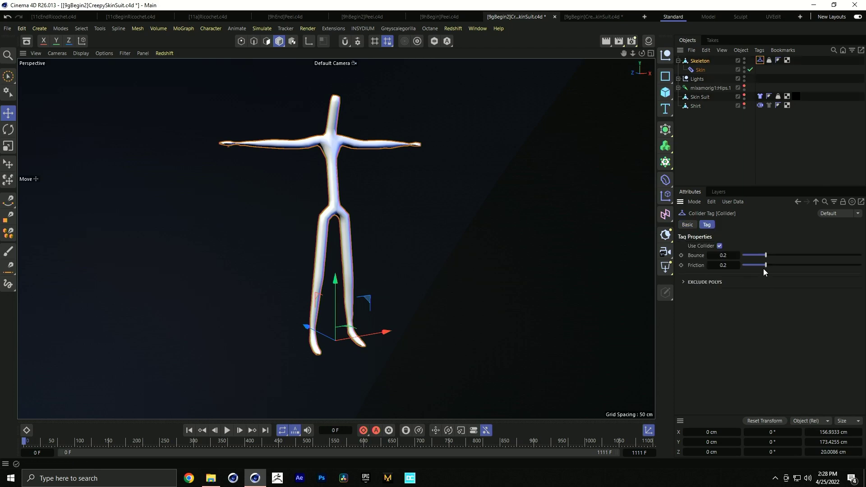
pyautogui.click(707, 113)
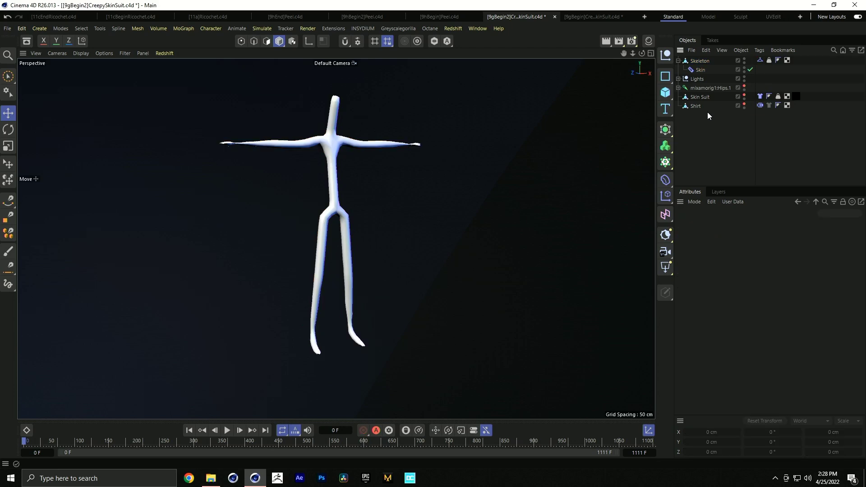
# Show the Skin Suit and examine its Cloth tag properties, collapsing the Tearing section and expanding the Balloon section.
pyautogui.click(744, 95)
pyautogui.click(759, 97)
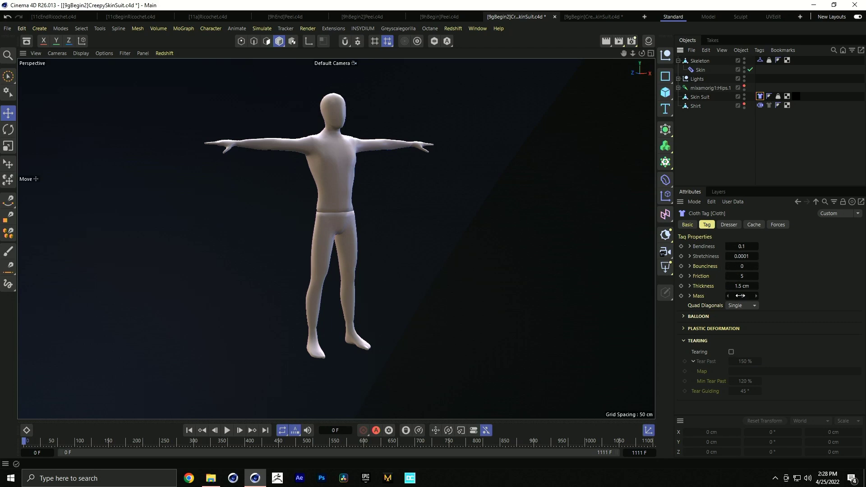
pyautogui.click(719, 139)
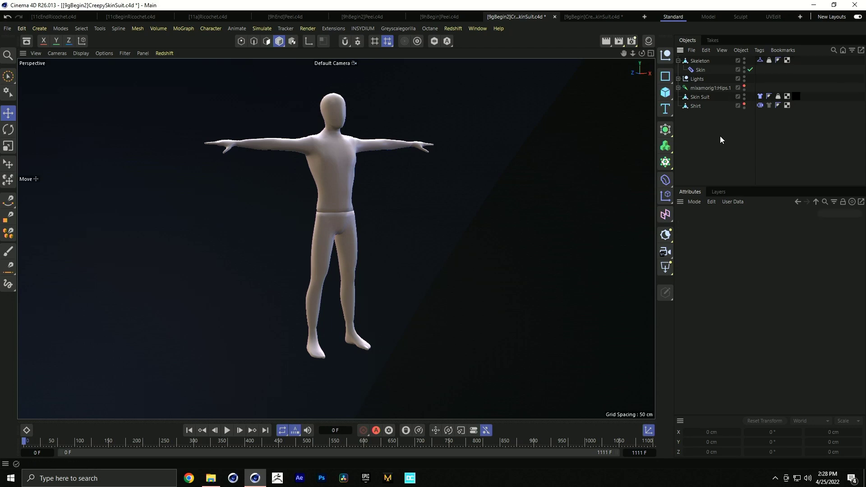
pyautogui.click(706, 98)
pyautogui.click(760, 97)
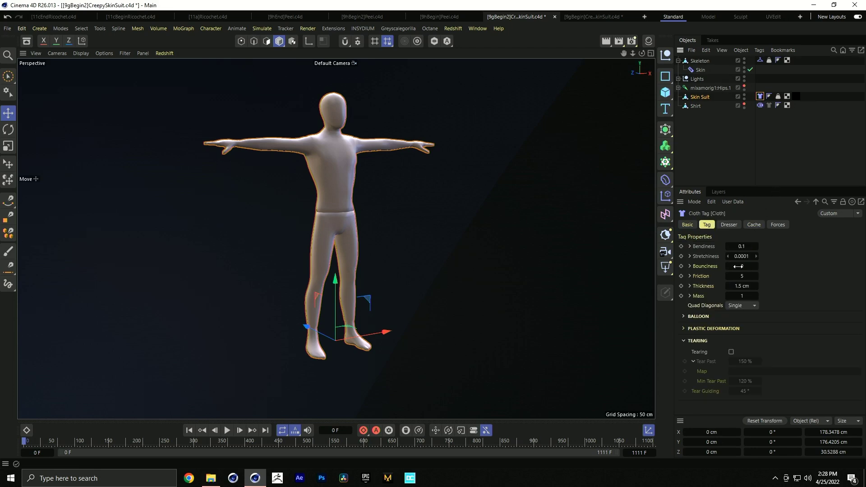
pyautogui.click(697, 341)
pyautogui.click(697, 316)
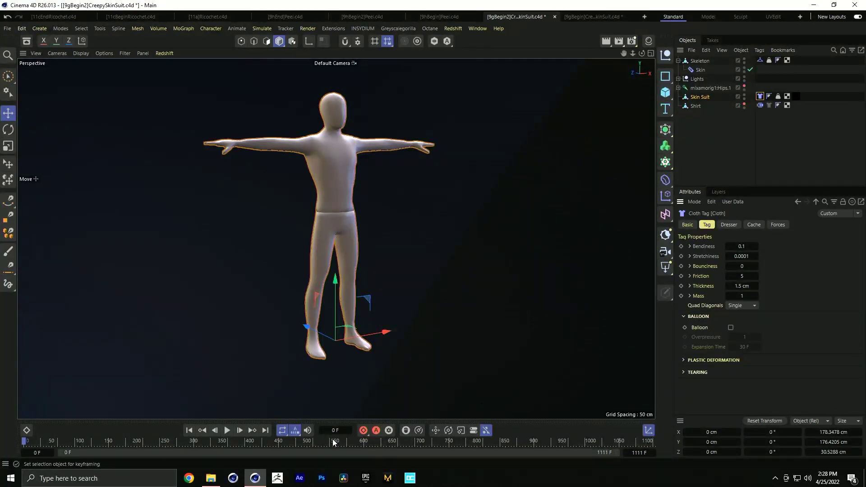
# Play the Skin Suit's cloth simulation over the animated skeleton, stop it, and return to the first frame.
pyautogui.click(225, 431)
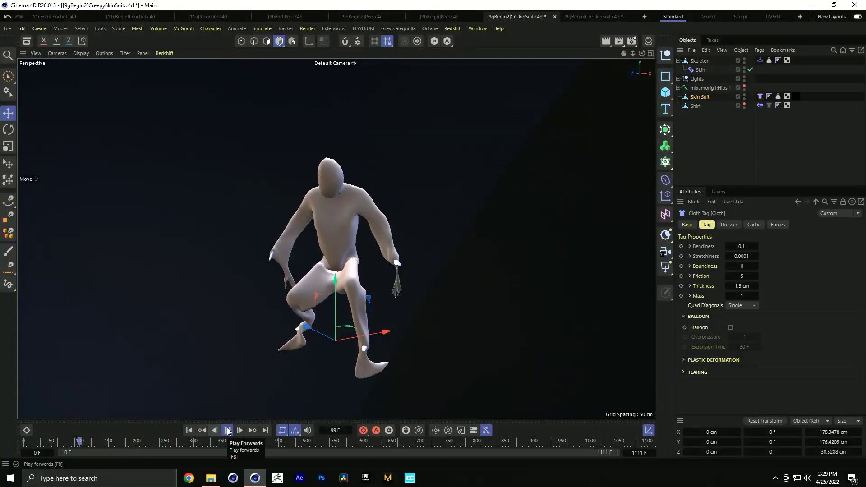
pyautogui.click(228, 431)
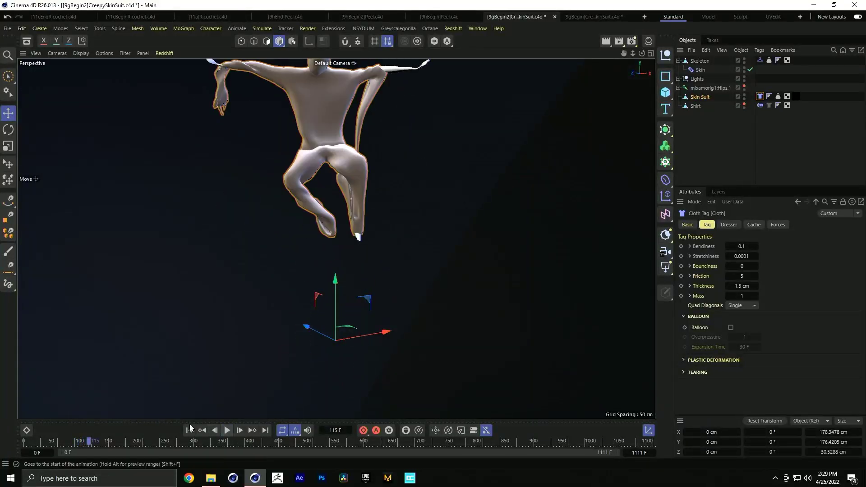
pyautogui.click(189, 432)
# Review the project's simulation settings and replay the skin suit simulation briefly, returning to the first frame.
pyautogui.hotkey('ctrl', 'd')
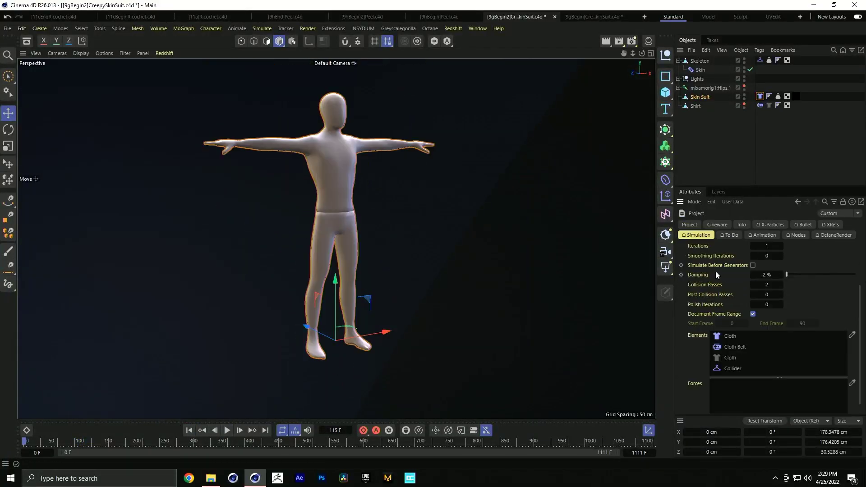
pyautogui.scroll(3, 715, 272)
pyautogui.click(227, 431)
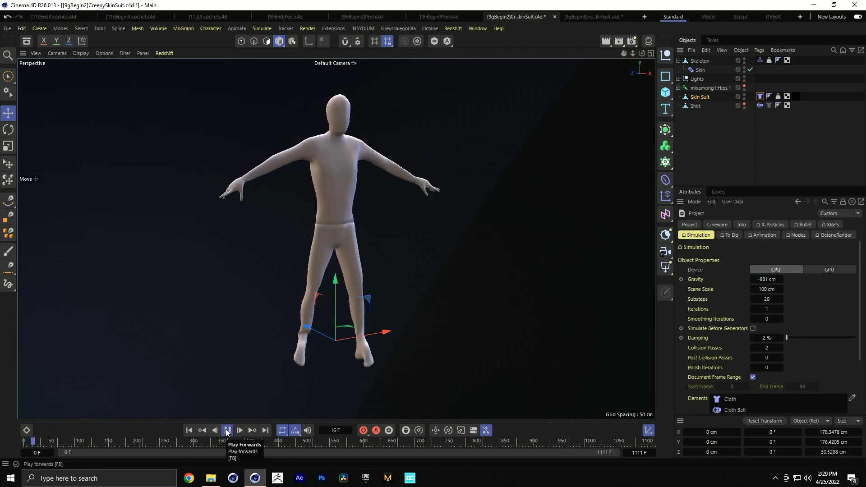
pyautogui.click(227, 431)
pyautogui.click(188, 430)
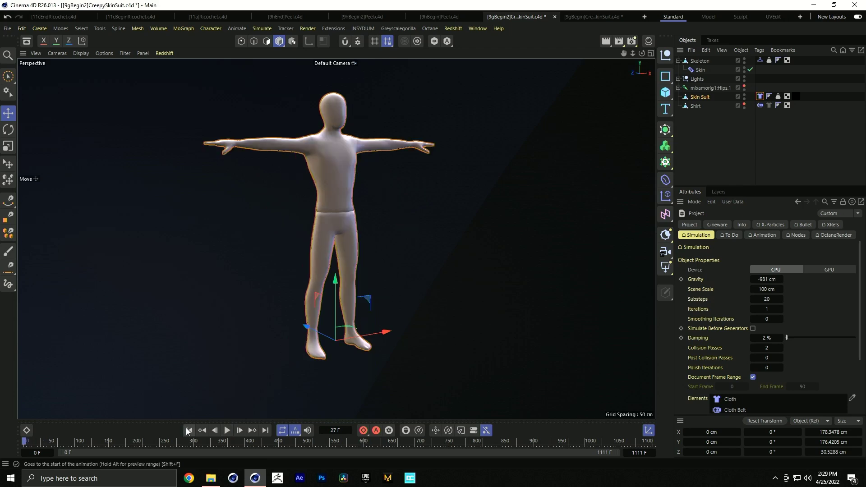
# Enable Balloon on the Skin Suit's Cloth tag with an Overpressure of 5 and preview the simulation.
pyautogui.click(760, 97)
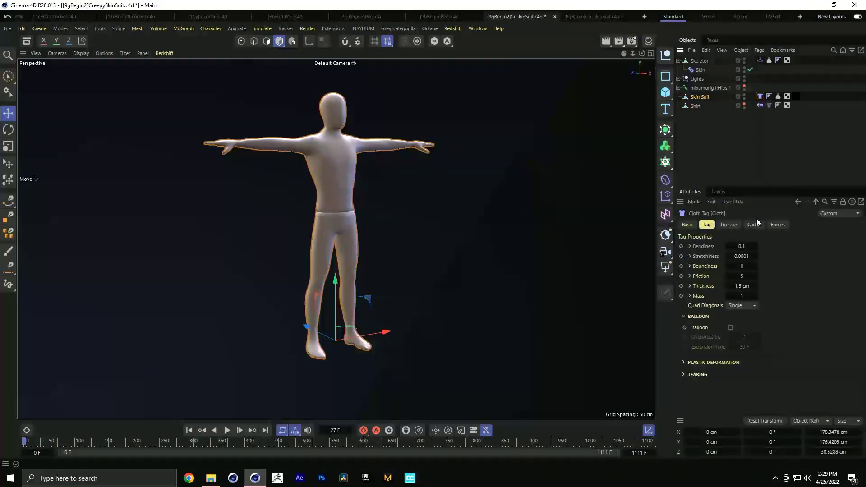
pyautogui.click(731, 327)
pyautogui.write('5')
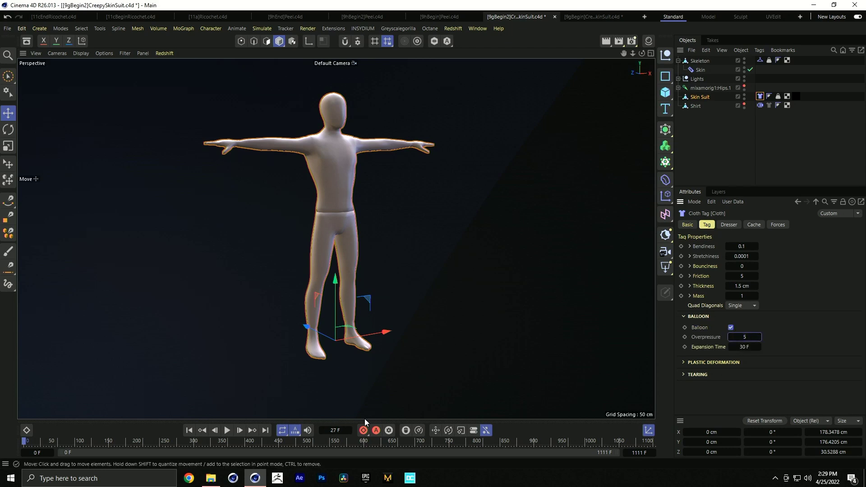
pyautogui.click(227, 430)
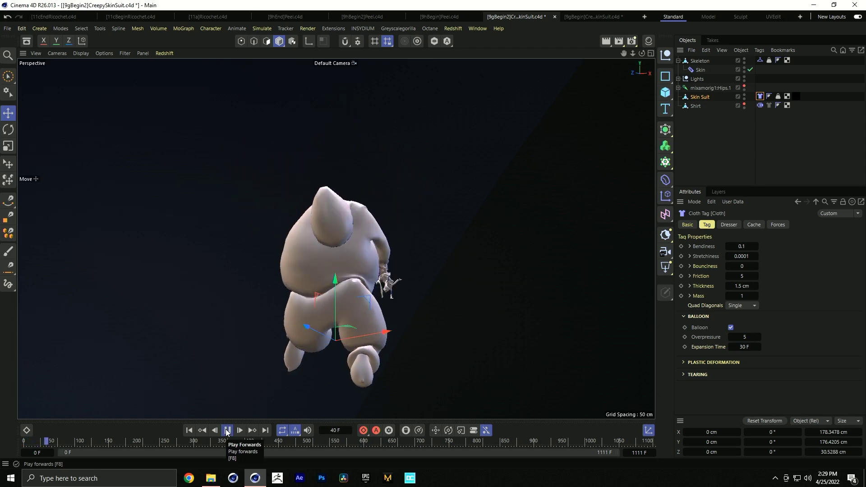
pyautogui.click(227, 430)
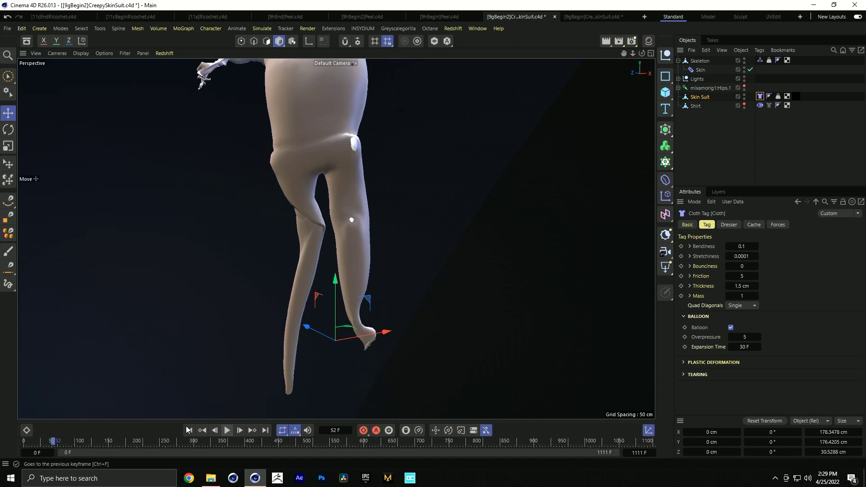
# Hide the Skeleton, set the Skin Suit's balloon Overpressure to 0.2, and preview the simulation from the first frame.
pyautogui.click(189, 430)
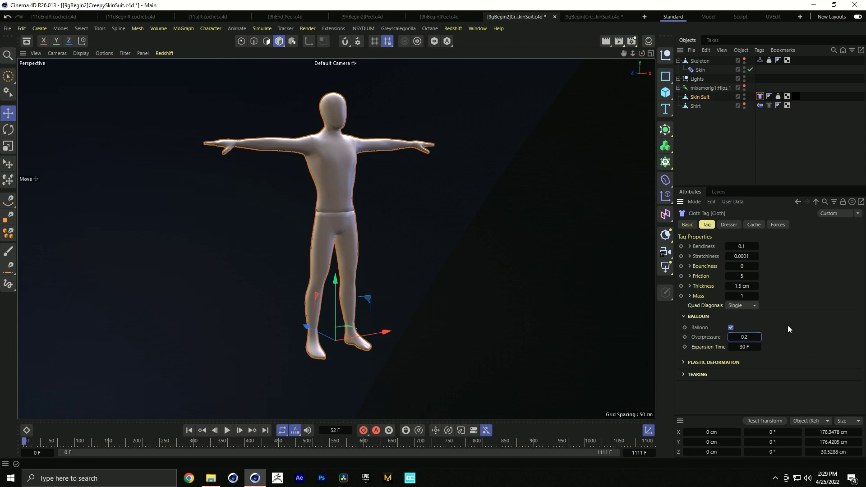
pyautogui.click(227, 430)
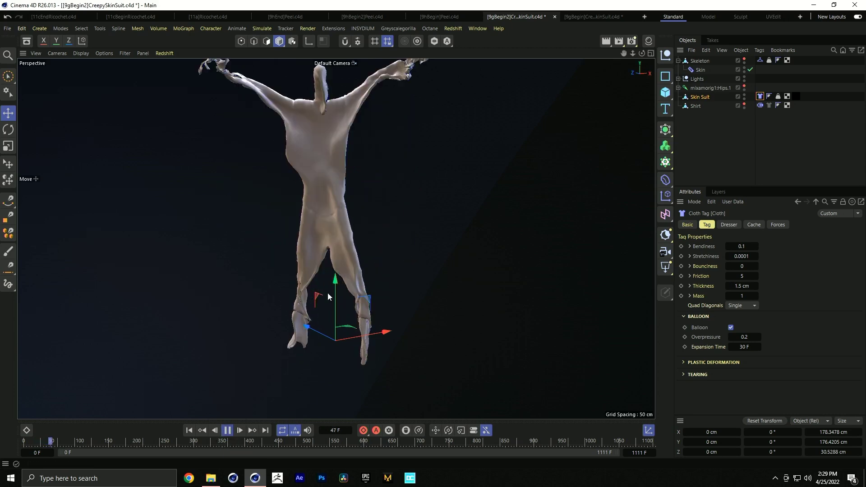
pyautogui.click(189, 430)
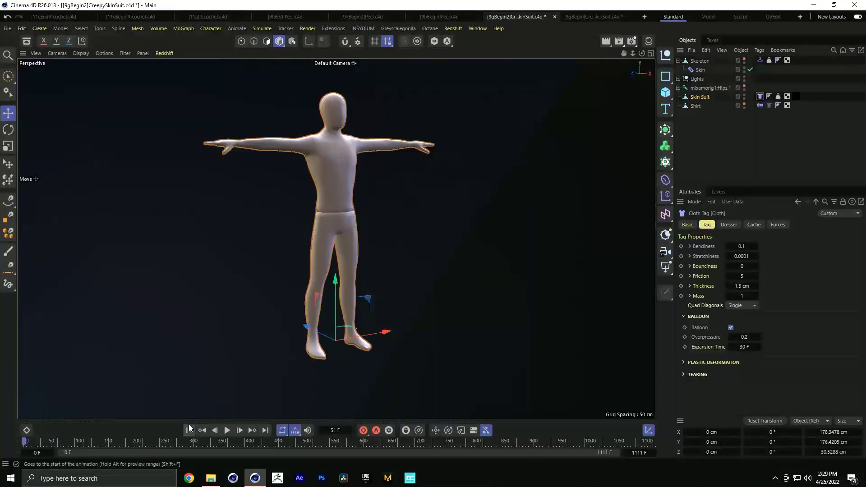
# Show the Shirt, enable its Cloth tag, and preview it simulating over the skin suit before returning to the start.
pyautogui.click(743, 104)
pyautogui.click(767, 106)
pyautogui.click(687, 225)
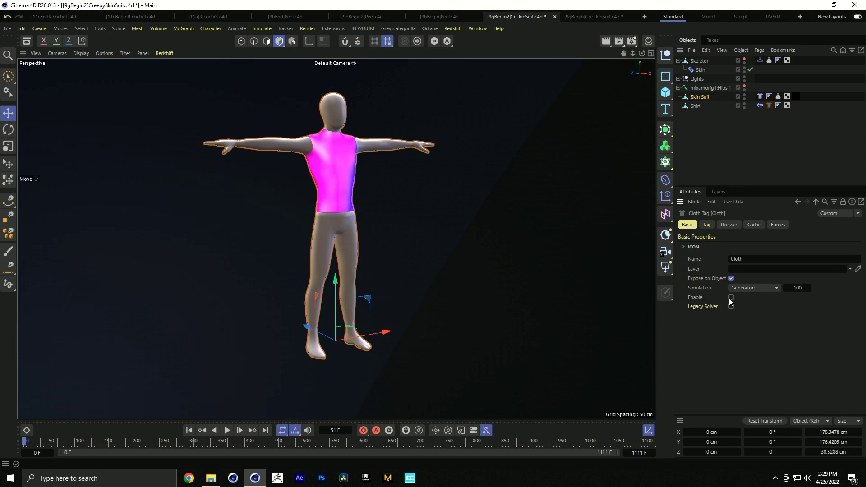
pyautogui.click(227, 431)
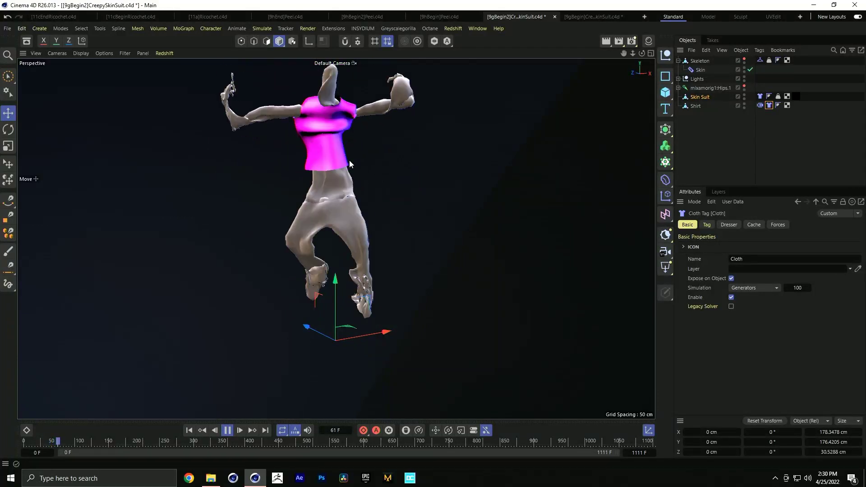
pyautogui.click(227, 430)
pyautogui.click(188, 430)
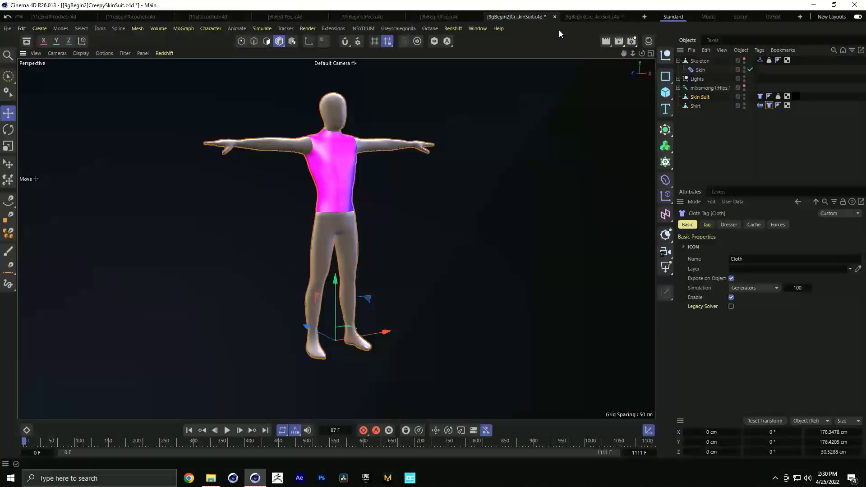
# Close the [9gBegin] and [9gBegin2] CreepySkinSuit projects without saving changes.
pyautogui.click(581, 17)
pyautogui.hotkey('ctrl', 'F4')
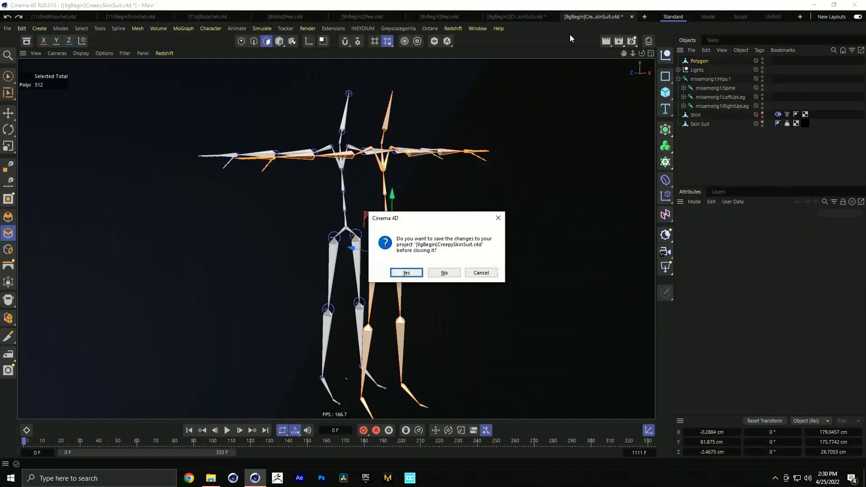
pyautogui.click(447, 271)
pyautogui.hotkey('ctrl', 'F4')
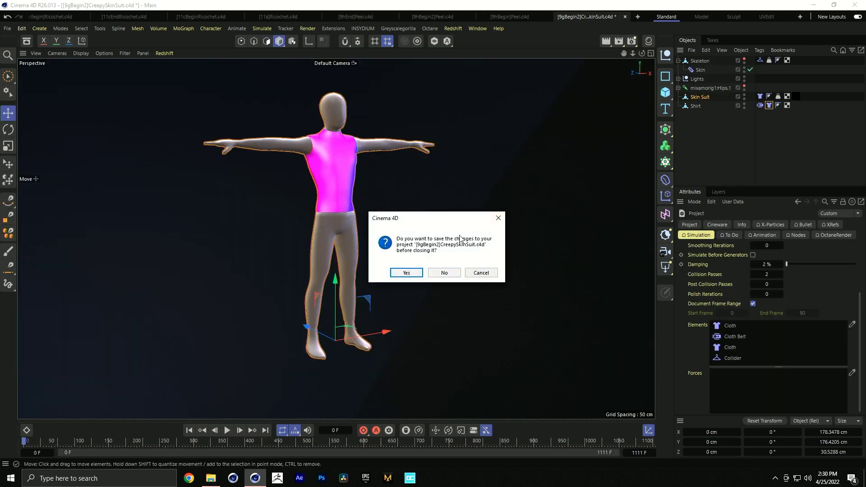
pyautogui.click(445, 273)
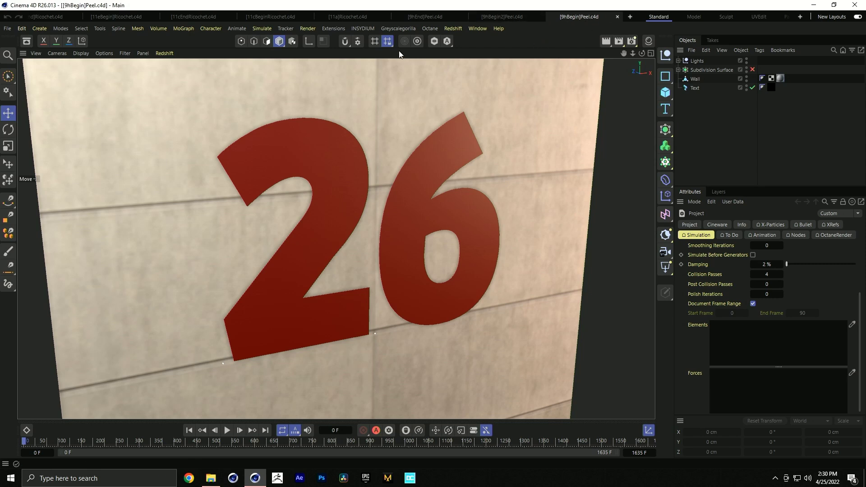
# Preview the finished rope lettering animation in [11a]Ricochet.c4d, rewind it, and close that project.
pyautogui.click(351, 16)
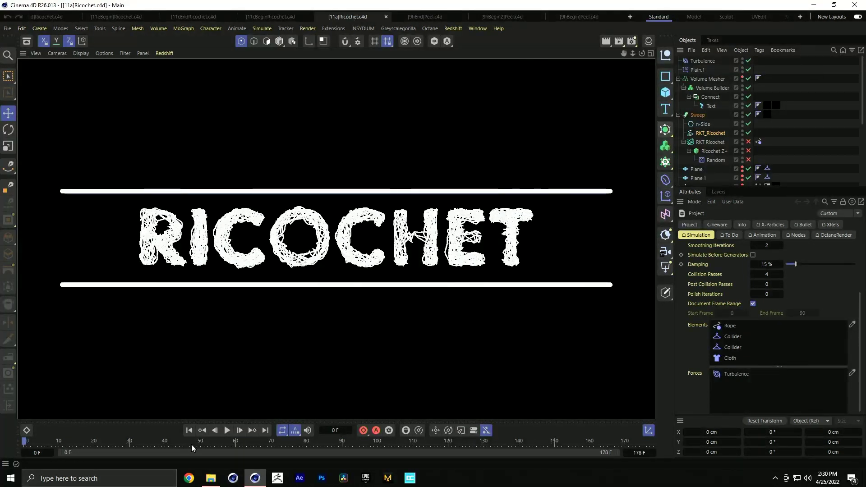
pyautogui.click(226, 431)
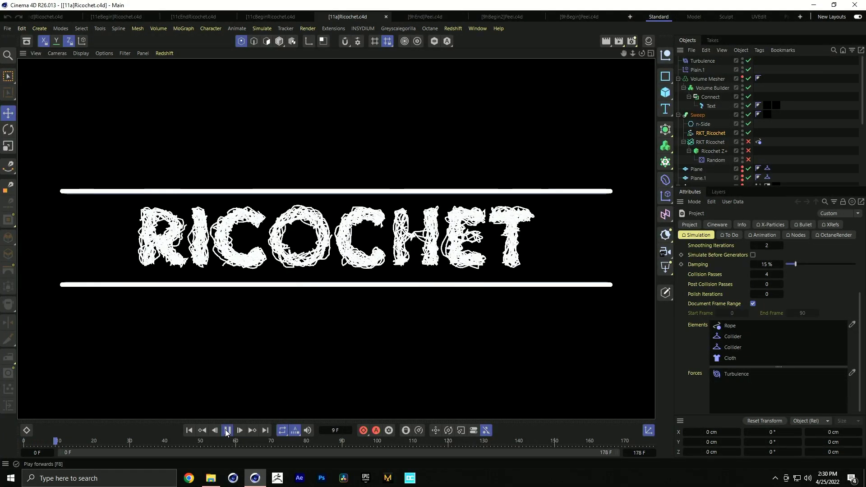
pyautogui.click(228, 431)
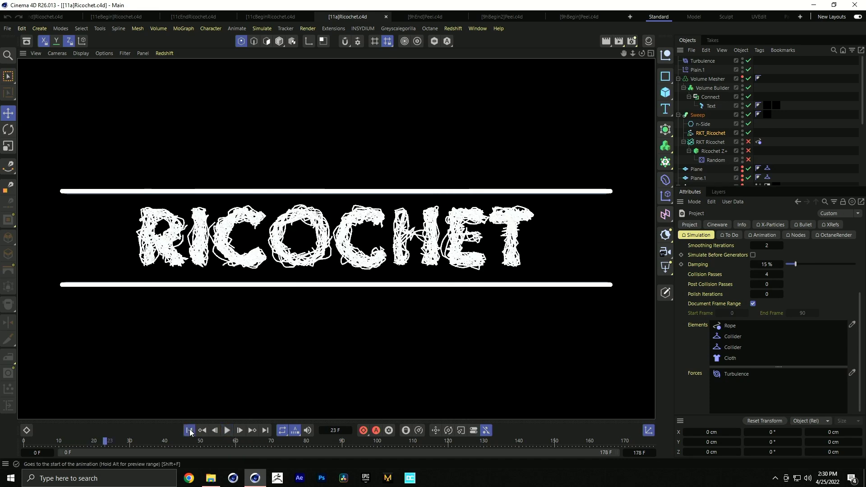
pyautogui.click(190, 431)
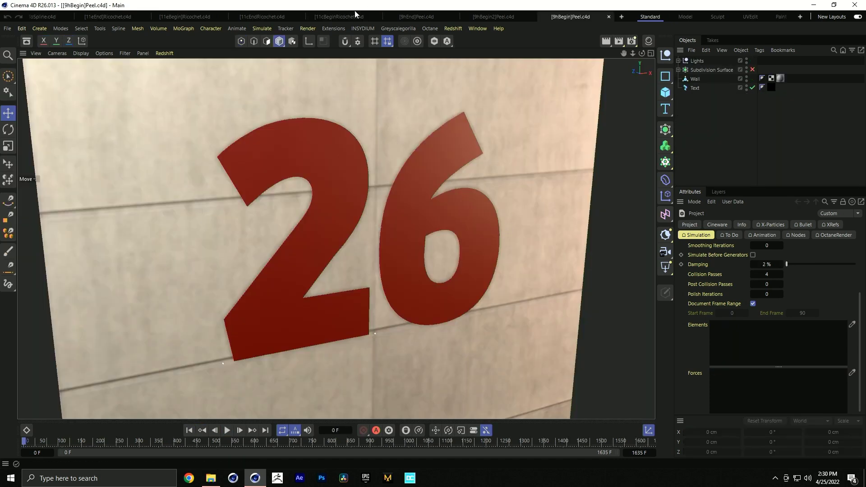
# In [11cBeginRicochet.c4d, inspect the Remesh.1 hierarchy and add an RKT Ricochet object to the scene.
pyautogui.click(348, 17)
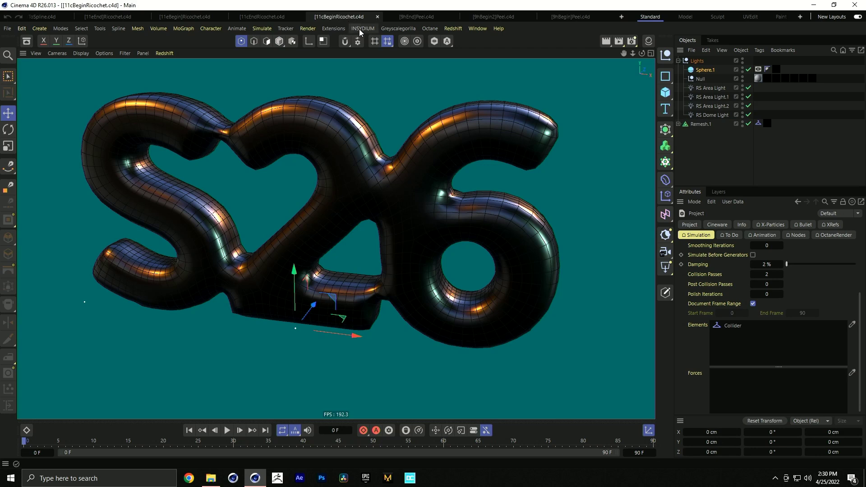
pyautogui.click(679, 61)
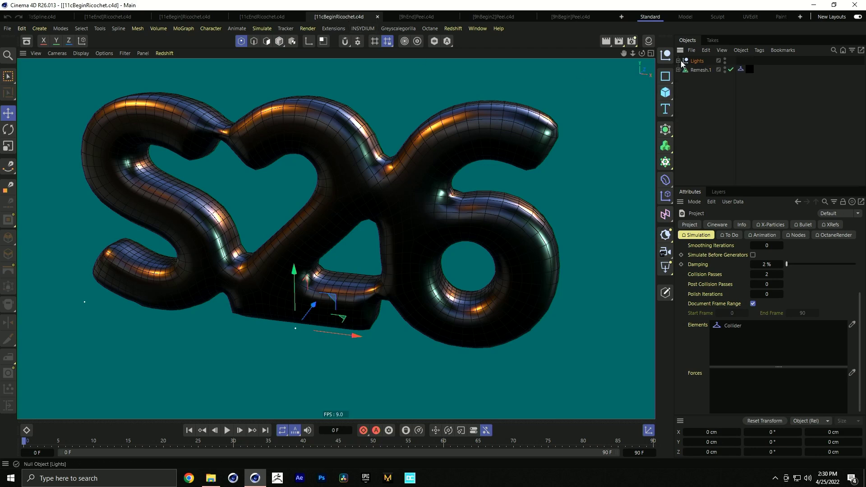
pyautogui.click(678, 70)
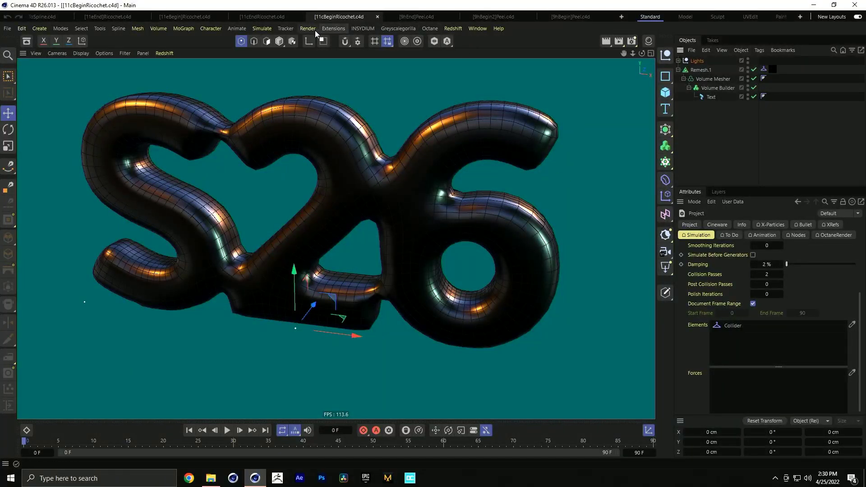
pyautogui.click(333, 27)
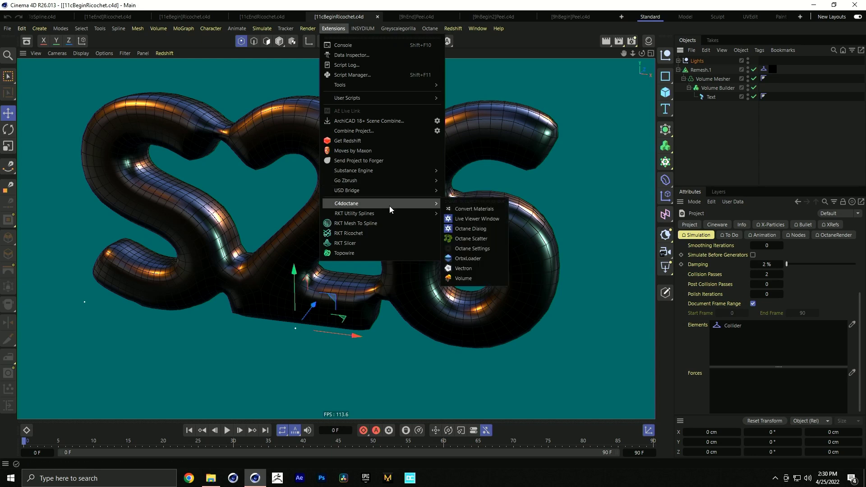
pyautogui.click(382, 233)
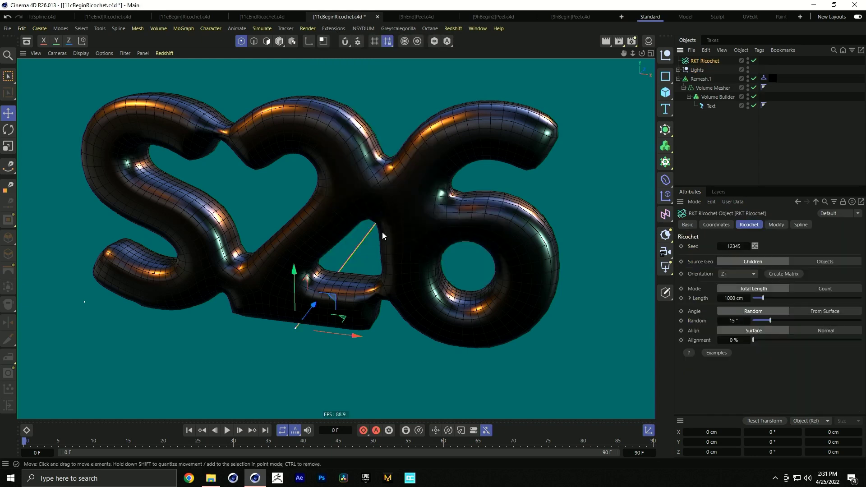
# Move the RKT Ricochet object up along Y so its origin sits in the upper stroke of the 2.
pyautogui.moveTo(294, 269); pyautogui.dragTo(289, 31)
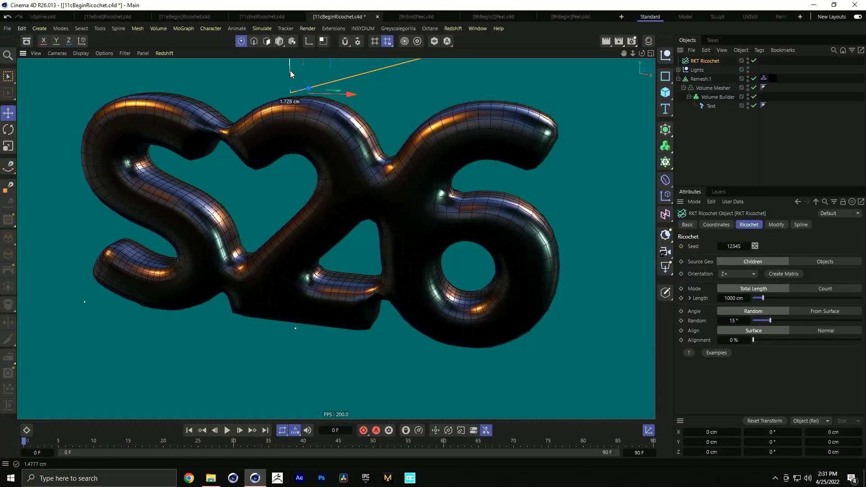
pyautogui.scroll(3, 344, 117)
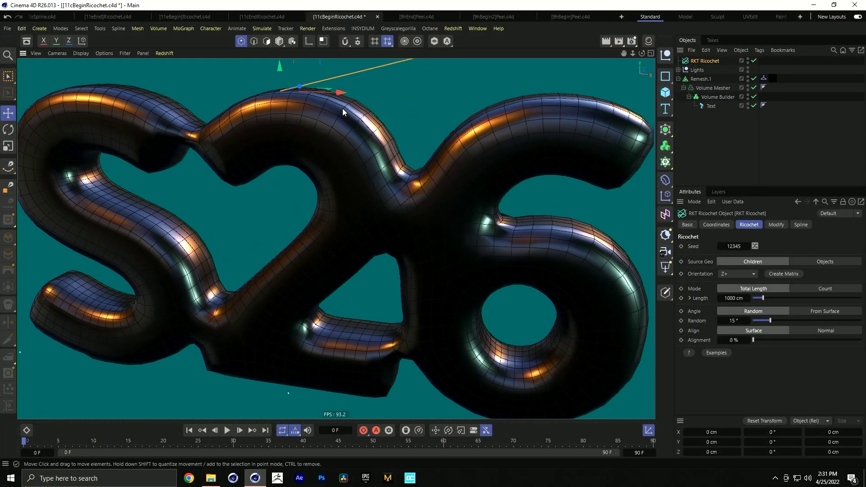
pyautogui.keyDown('alt'); pyautogui.moveTo(342, 112); pyautogui.dragTo(305, 119); pyautogui.keyUp('alt')
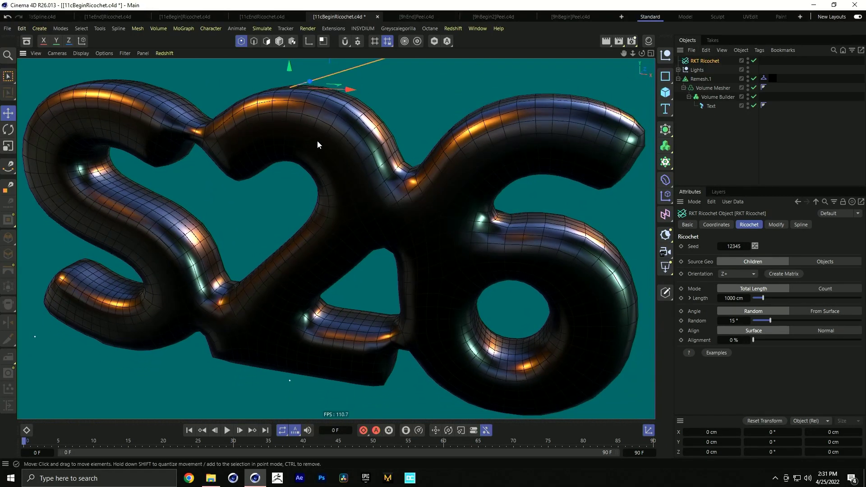
pyautogui.keyDown('alt'); pyautogui.moveTo(317, 145); pyautogui.dragTo(320, 157, button='middle'); pyautogui.keyUp('alt')
pyautogui.moveTo(292, 68); pyautogui.dragTo(292, 83)
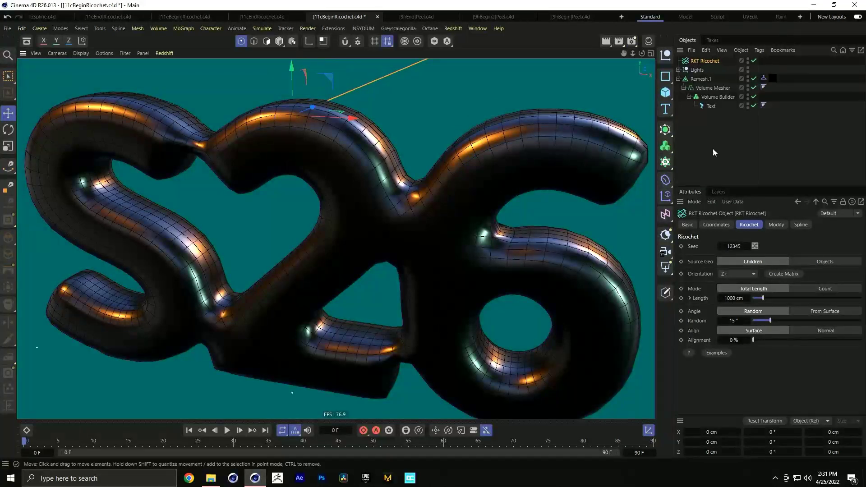
# Set the RKT Ricochet's Source Geo to Objects with Remesh.1 as the source, and hide Remesh.1 in the viewport.
pyautogui.click(677, 78)
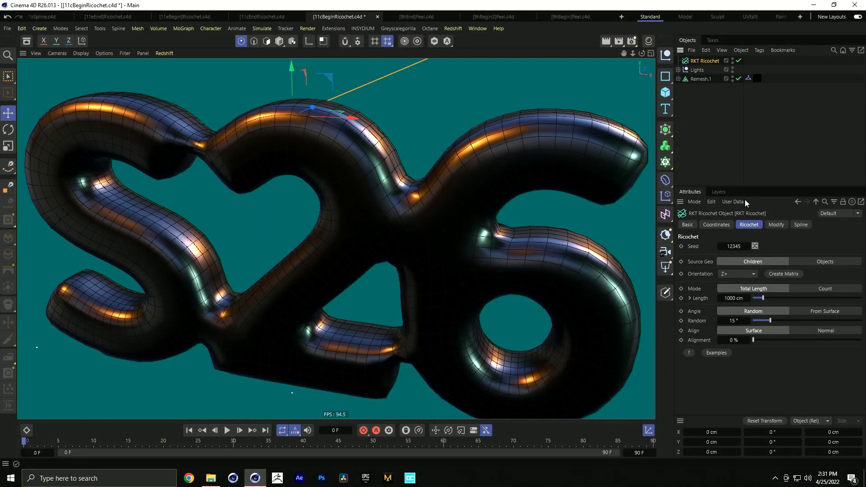
pyautogui.click(820, 263)
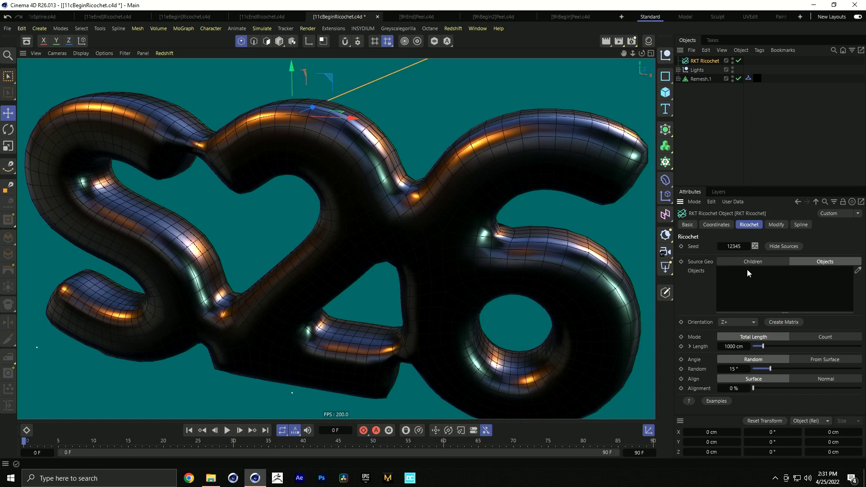
pyautogui.moveTo(696, 77); pyautogui.dragTo(765, 287)
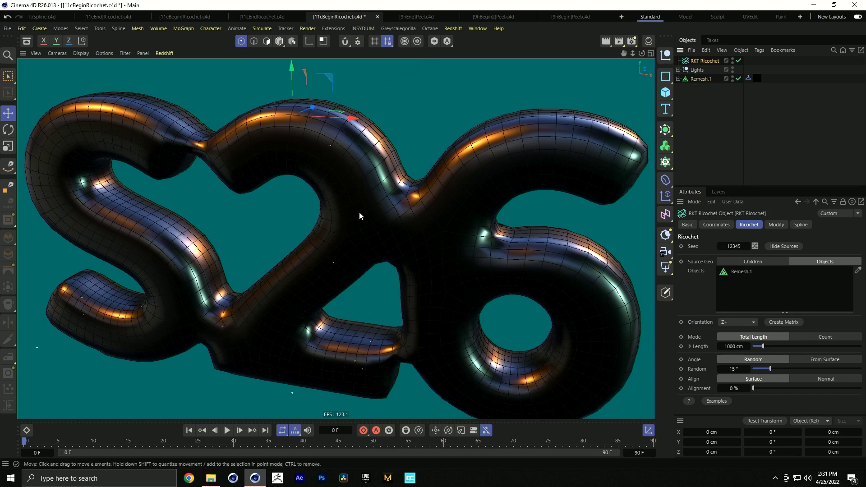
pyautogui.click(732, 77)
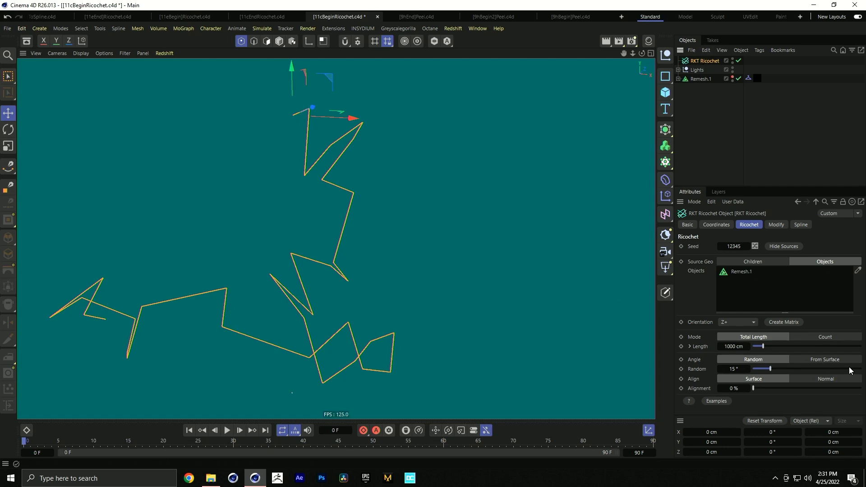
# Increase the RKT Ricochet's total Length to 100000 cm.
pyautogui.moveTo(762, 346); pyautogui.dragTo(859, 352)
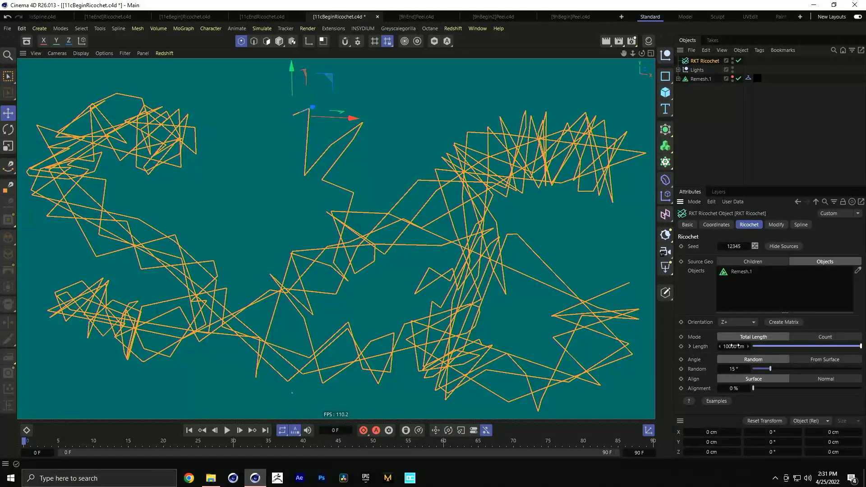
pyautogui.click(733, 346)
pyautogui.write('0')
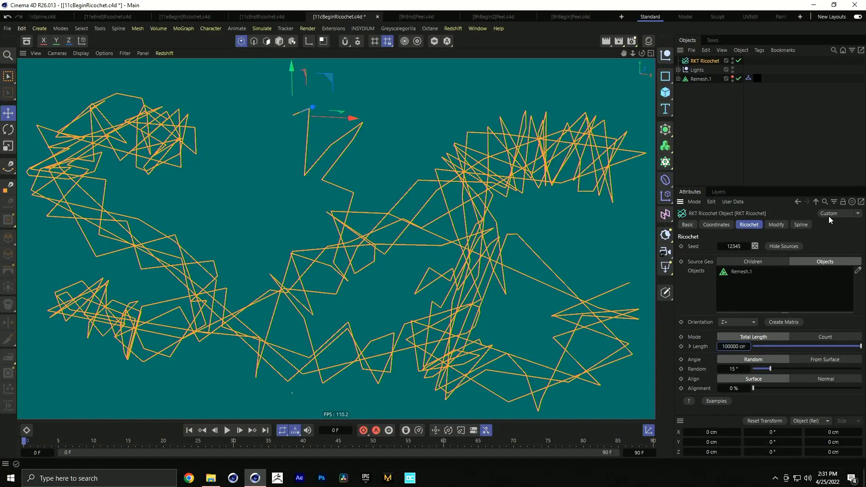
# Try RKT Ricochet total Lengths of 100000 cm and 1000000 cm, examine the spline density up close, and return the Length to 10000 cm.
pyautogui.press('Return')
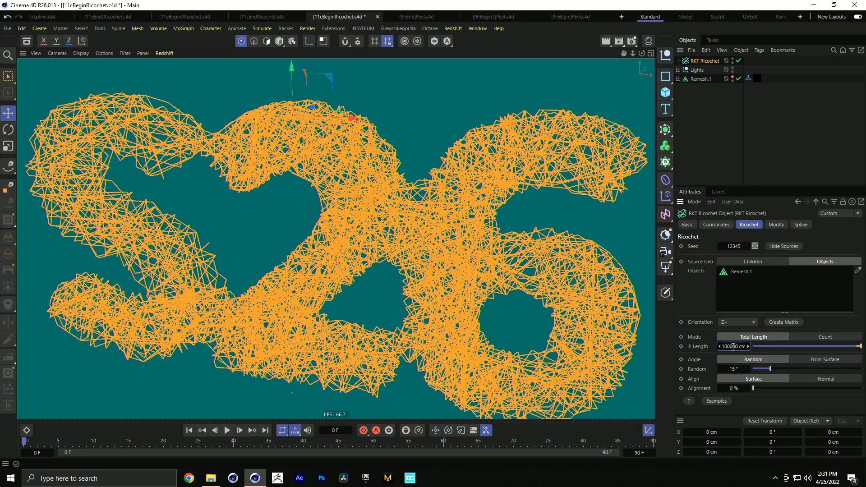
pyautogui.press('Return')
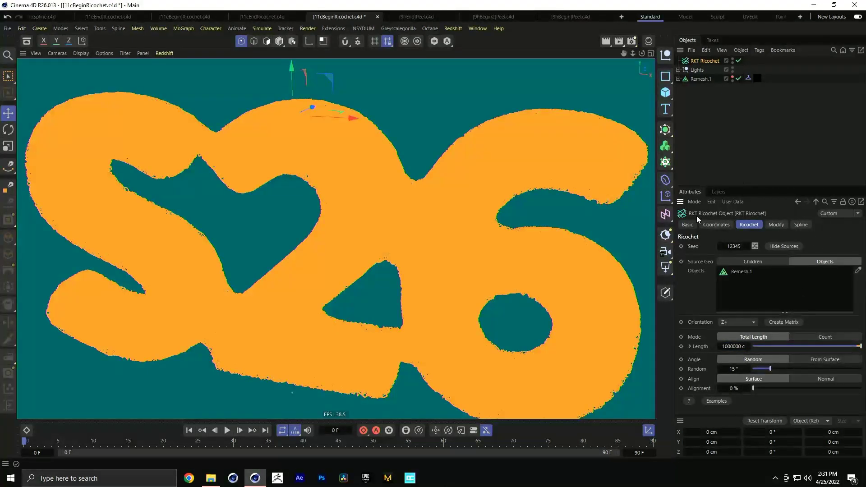
pyautogui.scroll(5, 456, 195)
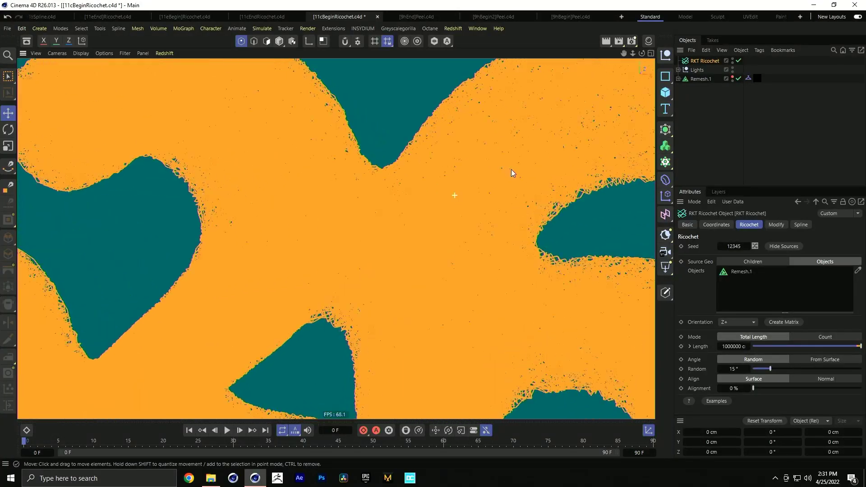
pyautogui.scroll(5, 512, 173)
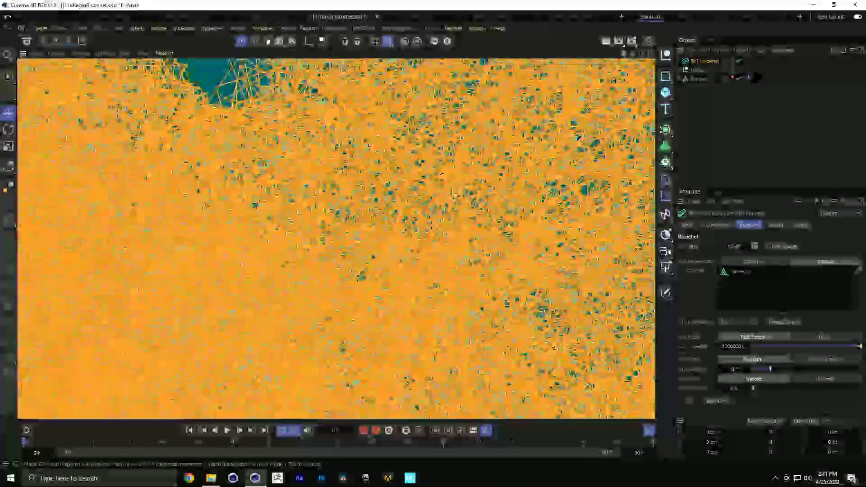
pyautogui.scroll(-10, 511, 176)
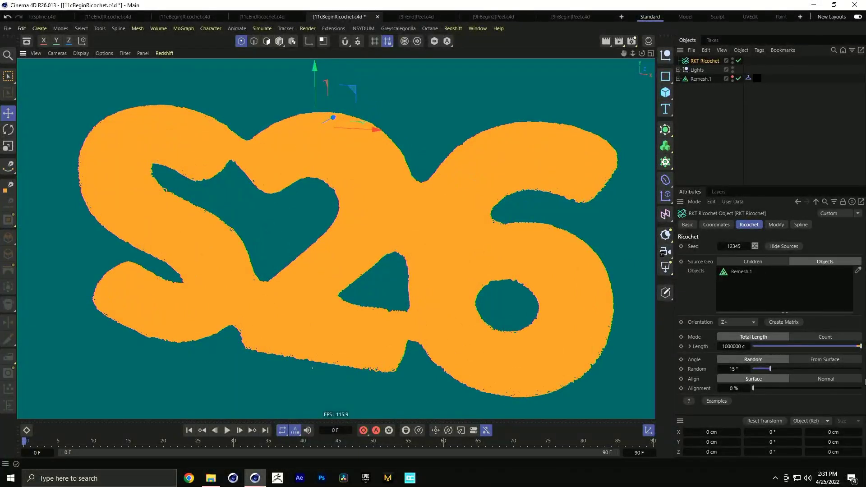
pyautogui.moveTo(823, 347); pyautogui.dragTo(861, 346)
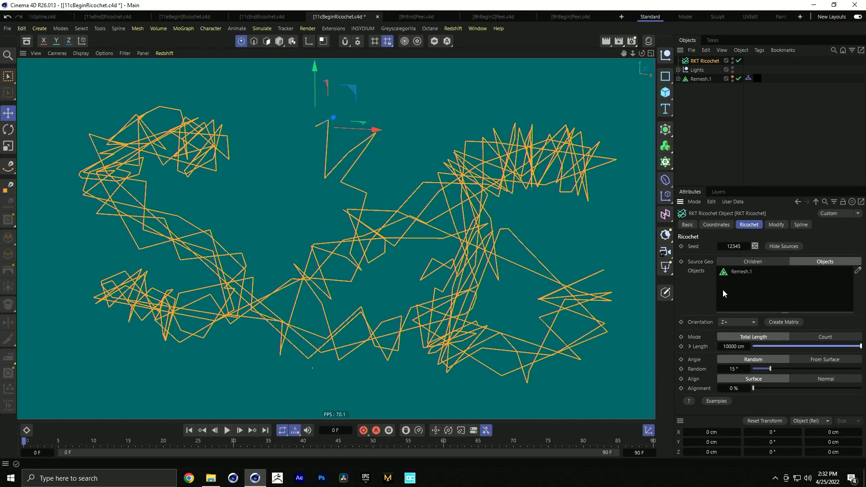
# Show Remesh.1 in the viewport again and move the RKT Ricochet up along Y so its origin sits just outside the 2.
pyautogui.click(733, 77)
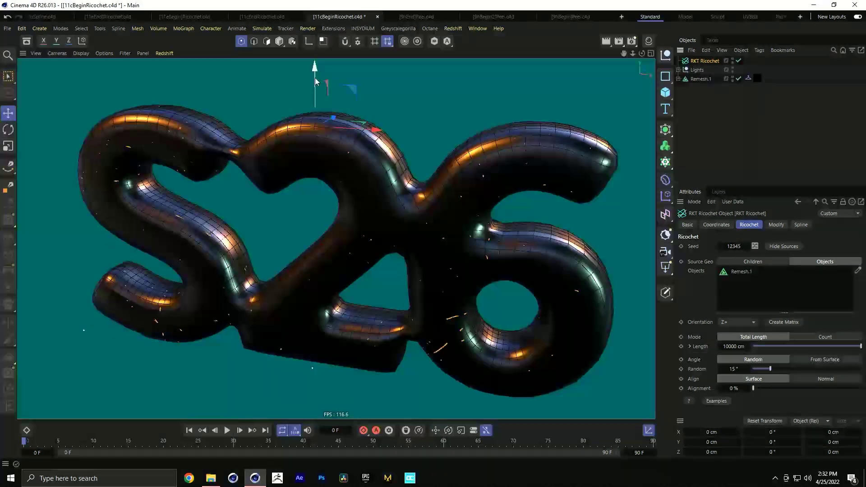
pyautogui.moveTo(316, 79)
pyautogui.mouseDown()
pyautogui.moveTo(320, 67)
pyautogui.moveTo(326, 72)
pyautogui.mouseUp()
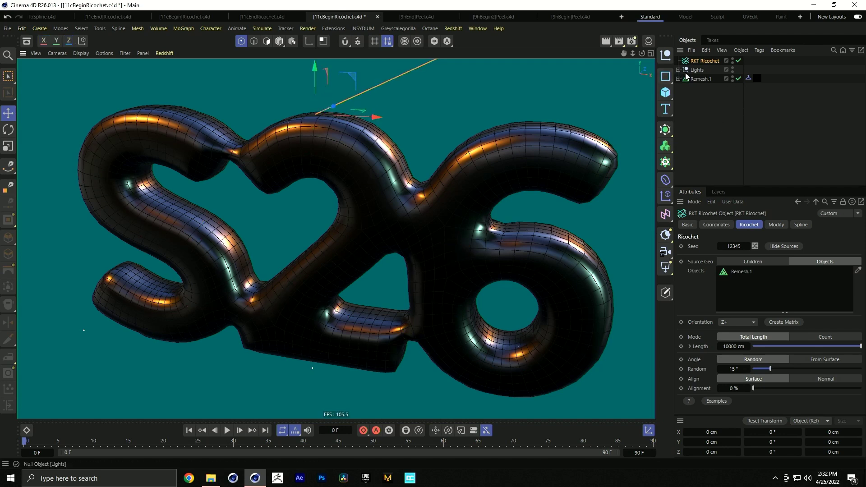
# Set the RKT Ricochet's source geometry Shell to 2 cm with Visualize enabled, and check the spline around the top of the 2.
pyautogui.click(775, 224)
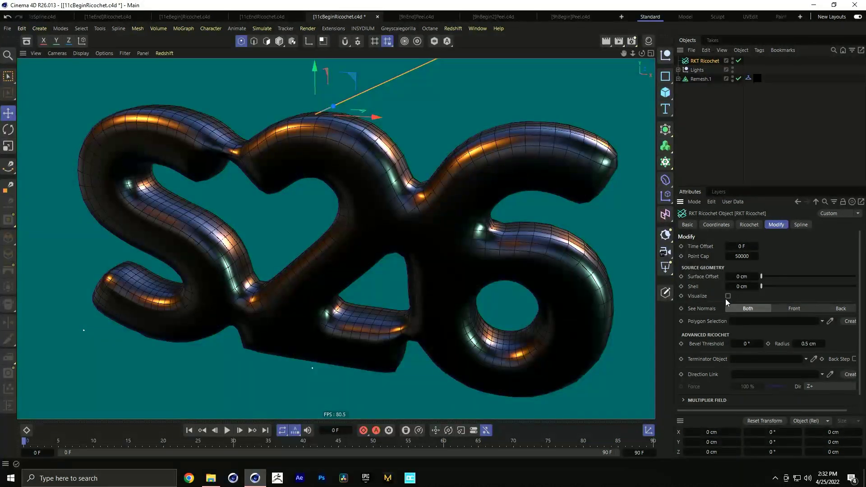
pyautogui.click(746, 278)
pyautogui.press('Tab')
pyautogui.write('2')
pyautogui.press('Return')
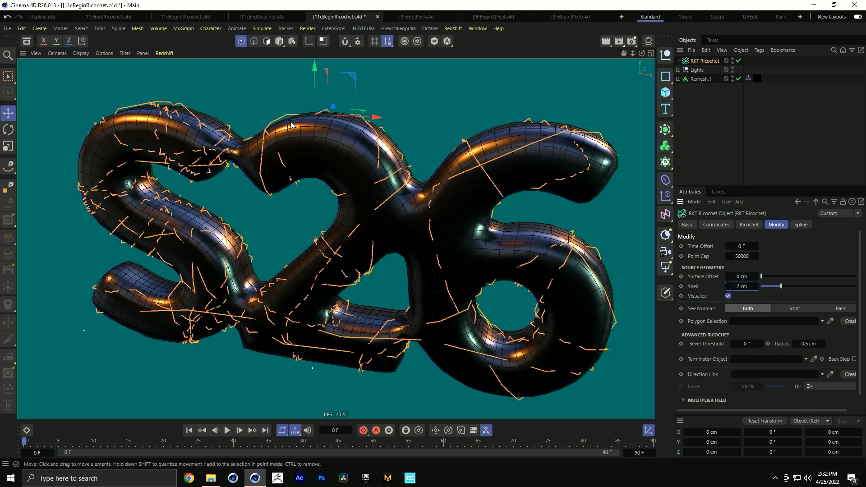
pyautogui.keyDown('alt'); pyautogui.moveTo(292, 111); pyautogui.dragTo(310, 110); pyautogui.keyUp('alt')
pyautogui.hotkey('ctrl', 'shift', 'z')
pyautogui.keyDown('alt'); pyautogui.moveTo(344, 126); pyautogui.dragTo(407, 112, button='right'); pyautogui.keyUp('alt')
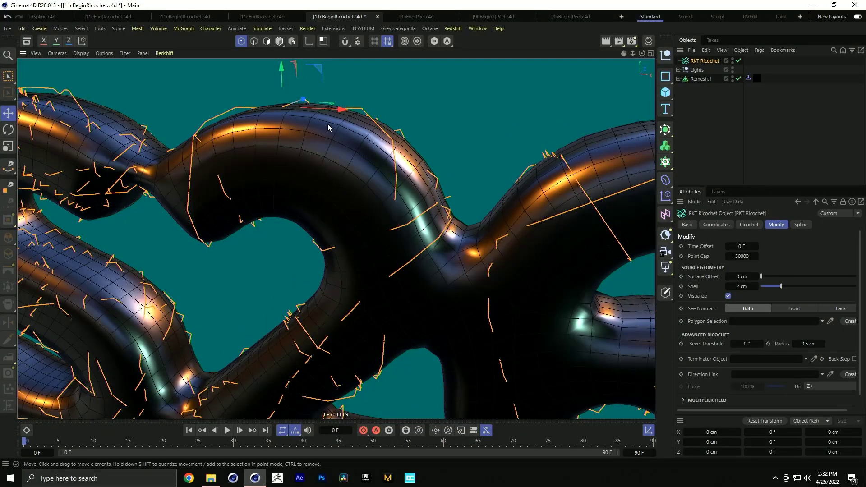
# Try Surface Offset values of 2 cm and 1.5 cm on the RKT Ricochet, and settle on 2.5 cm.
pyautogui.moveTo(759, 277); pyautogui.dragTo(780, 276)
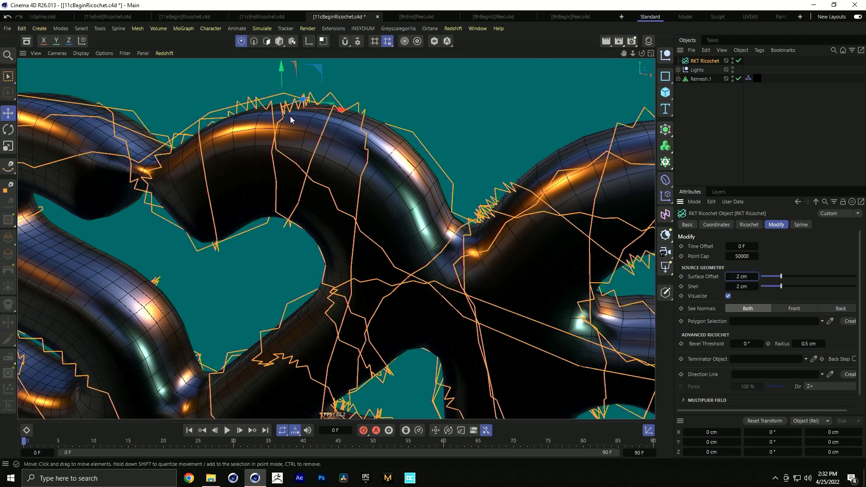
pyautogui.keyDown('alt'); pyautogui.moveTo(288, 118); pyautogui.dragTo(326, 127); pyautogui.keyUp('alt')
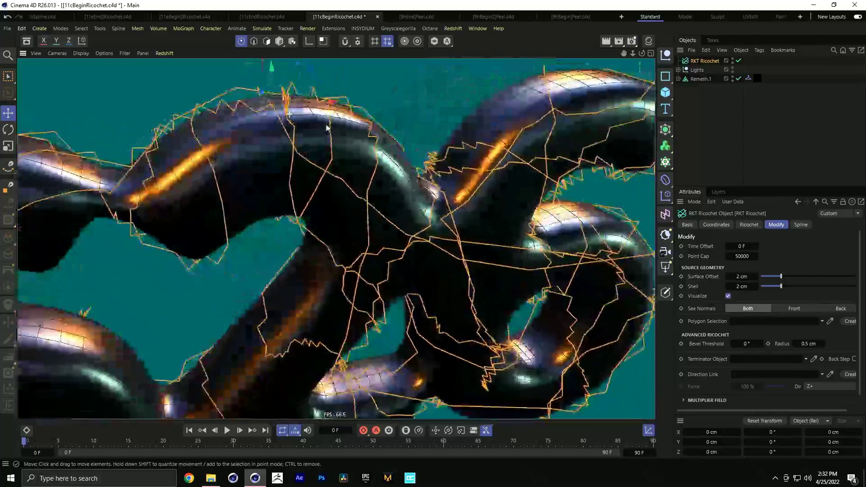
pyautogui.click(741, 277)
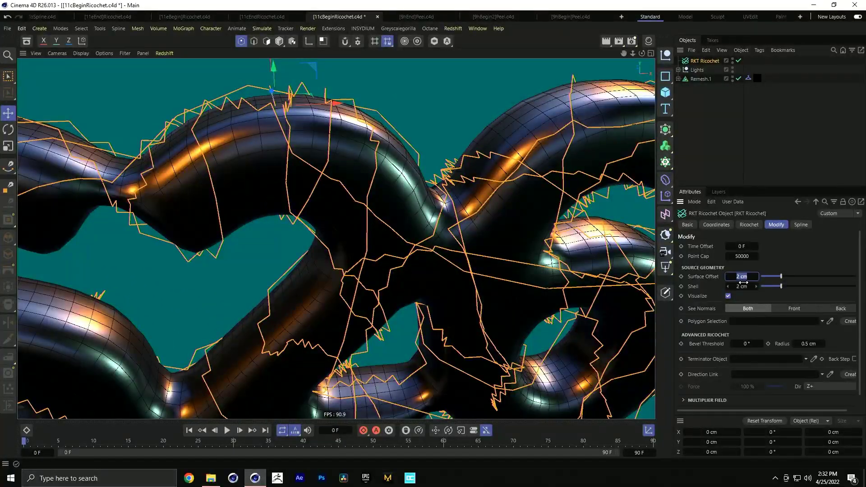
pyautogui.write('1.5')
pyautogui.press('Return')
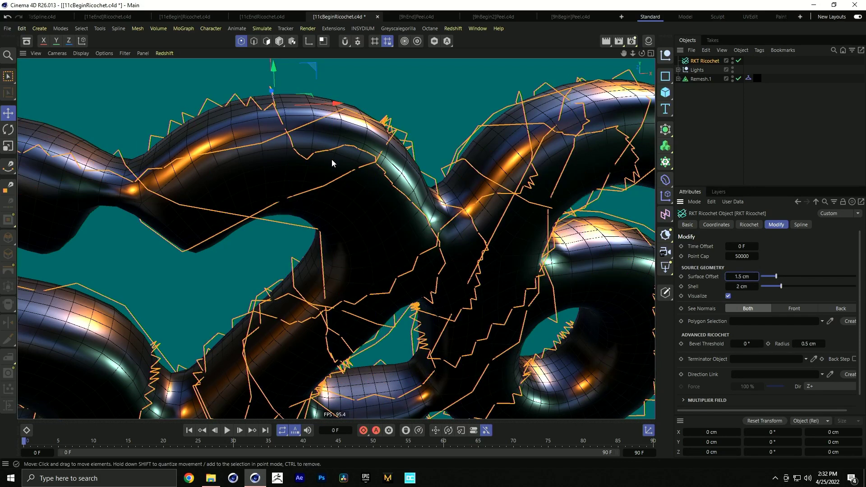
pyautogui.click(748, 276)
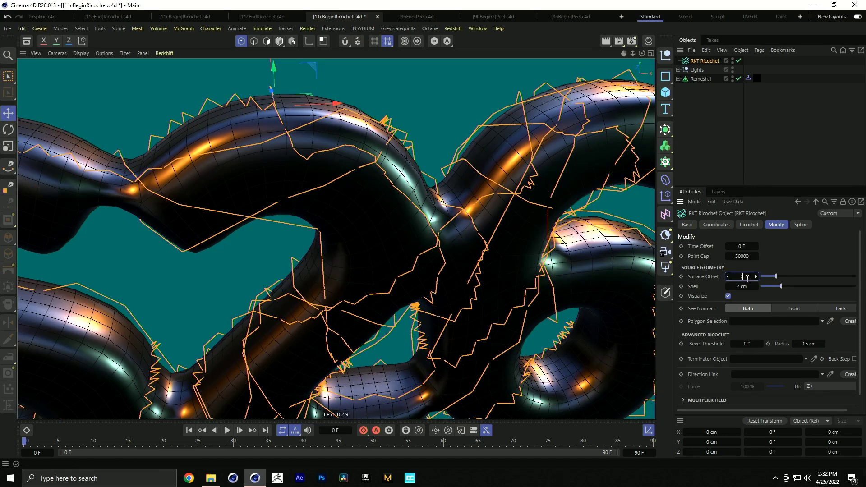
pyautogui.write('2.5')
pyautogui.press('Return')
pyautogui.keyDown('alt'); pyautogui.moveTo(288, 149); pyautogui.dragTo(454, 257); pyautogui.keyUp('alt')
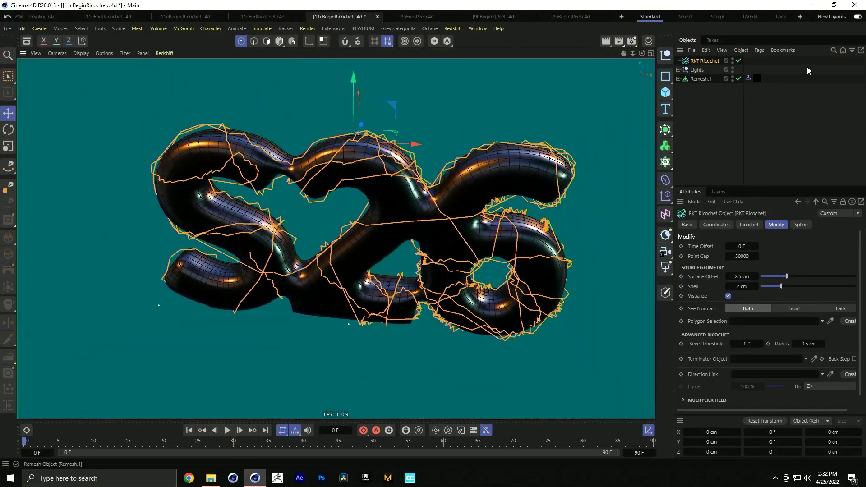
# Set the RKT Ricochet's surface Alignment to 89% and its total Length to 30000 cm.
pyautogui.click(749, 225)
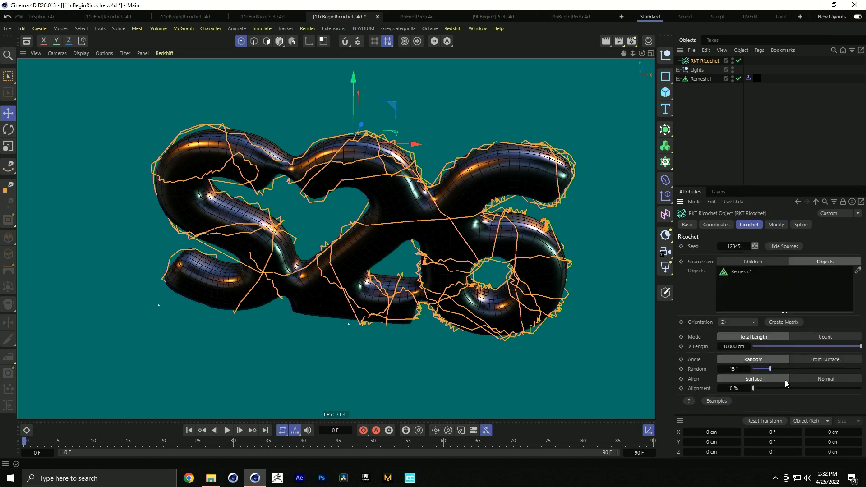
pyautogui.moveTo(754, 388); pyautogui.dragTo(852, 386)
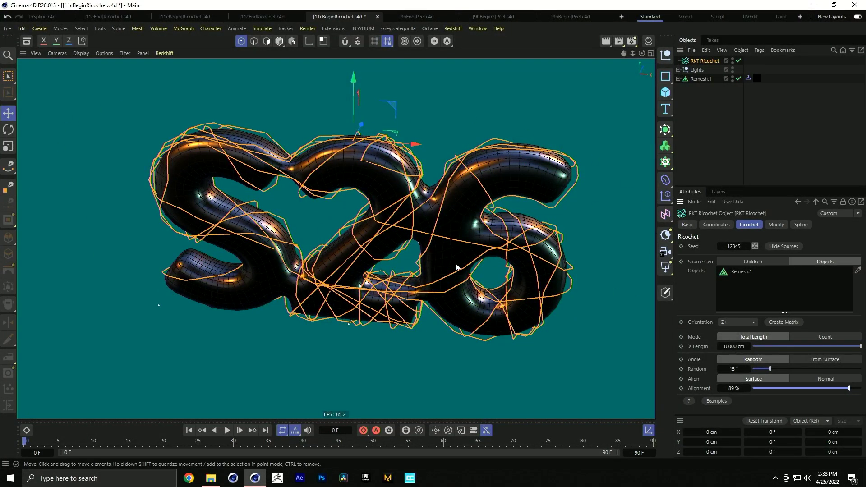
pyautogui.click(731, 346)
pyautogui.click(725, 347)
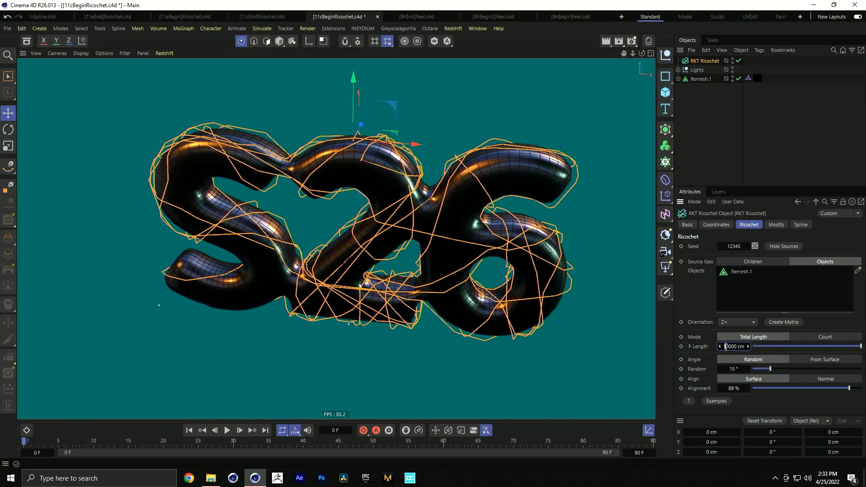
pyautogui.press('Return')
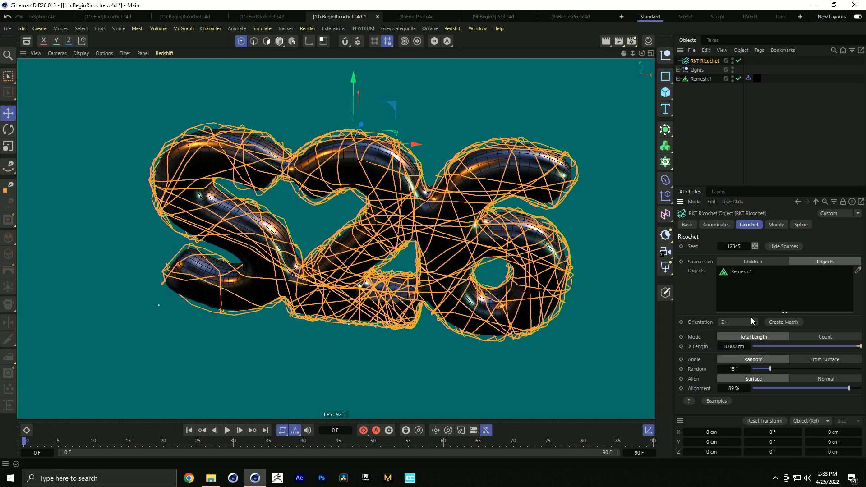
# Randomize the RKT Ricochet's seed several times, ending on 62469.
pyautogui.click(755, 246)
pyautogui.click(755, 246)
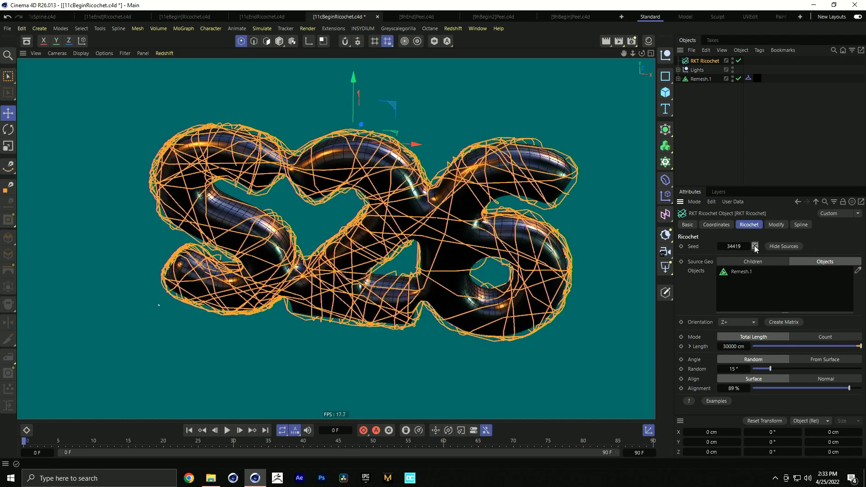
pyautogui.click(755, 246)
pyautogui.click(755, 246)
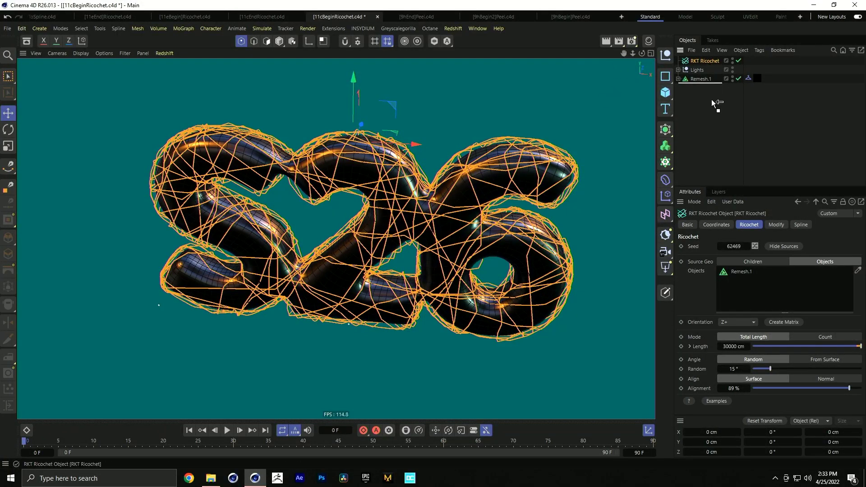
# Place the RKT Ricochet below Remesh.1 in the object hierarchy, add a Rope simulation tag to it, and open the Rope's tag properties.
pyautogui.moveTo(712, 100); pyautogui.dragTo(707, 85)
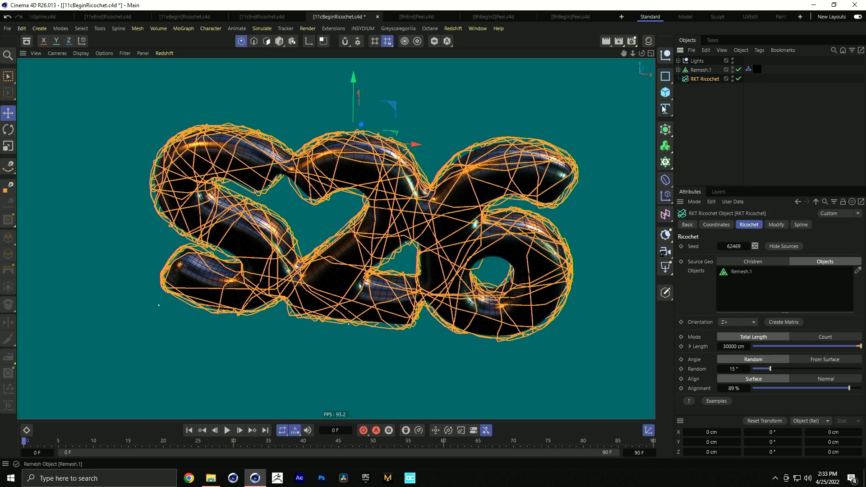
pyautogui.rightClick(694, 79)
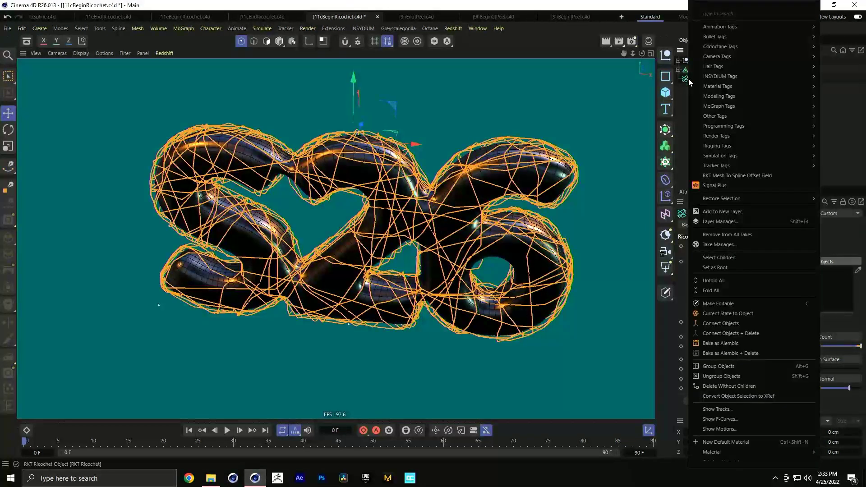
pyautogui.moveTo(729, 158)
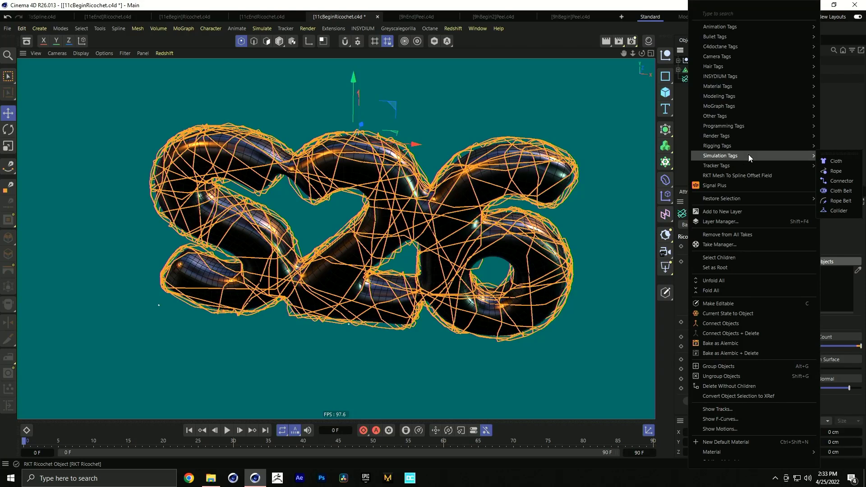
pyautogui.click(834, 171)
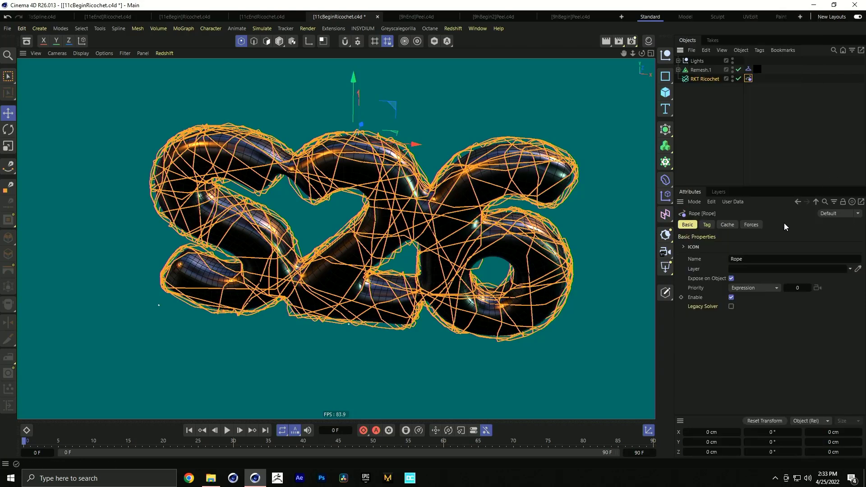
pyautogui.click(706, 225)
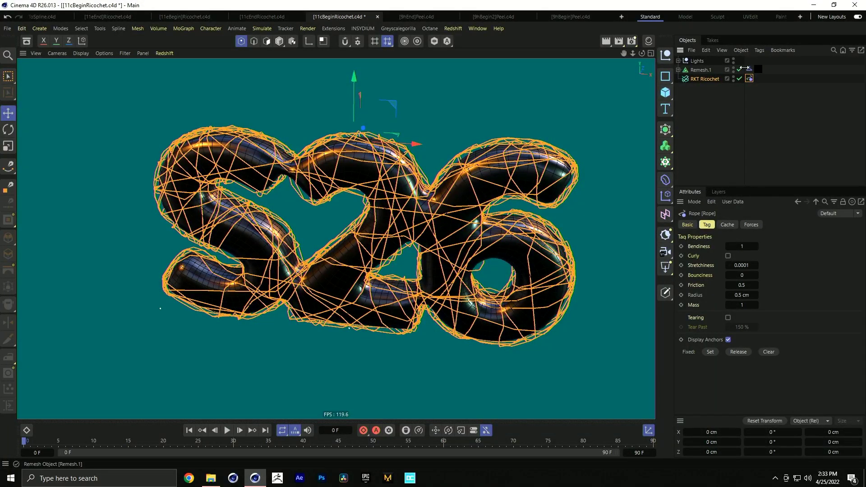
# Select Remesh.1 and play the rope simulation to see how the splines behave on the lettering, and rewind to the start.
pyautogui.click(697, 70)
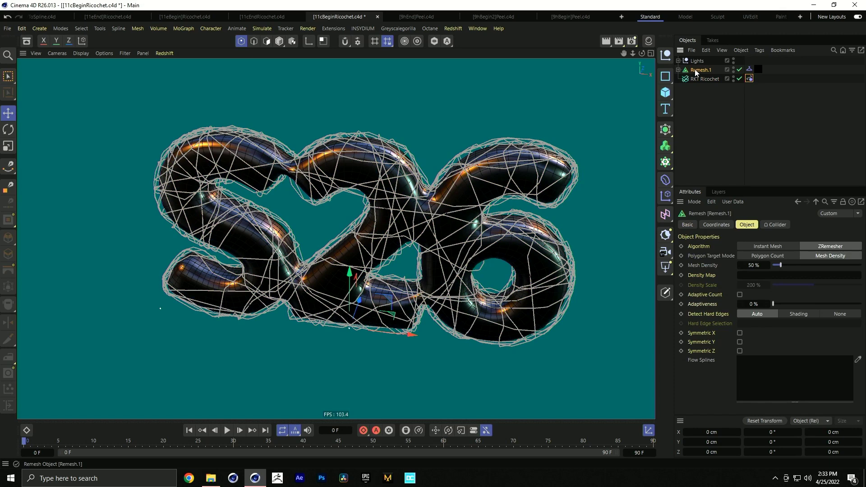
pyautogui.click(226, 431)
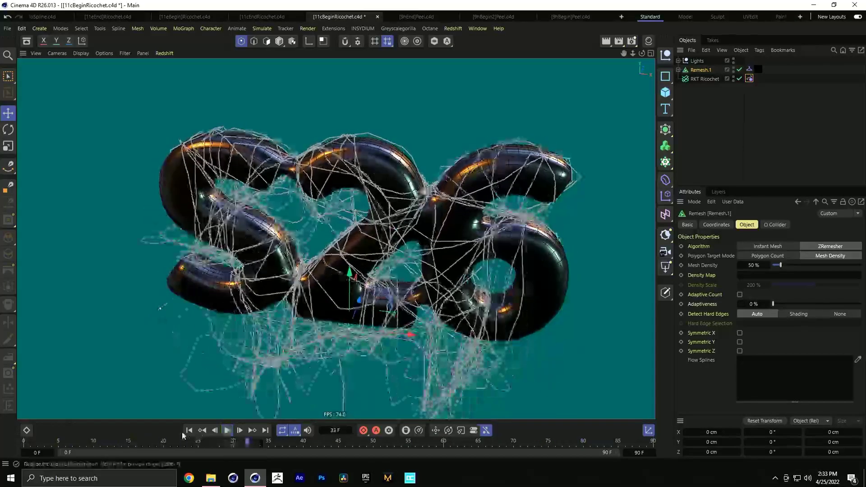
pyautogui.click(226, 431)
# Enable the spline interpolation settings on the RKT Ricochet, using the Linear spline type and Subdivided intermediate points.
pyautogui.click(700, 79)
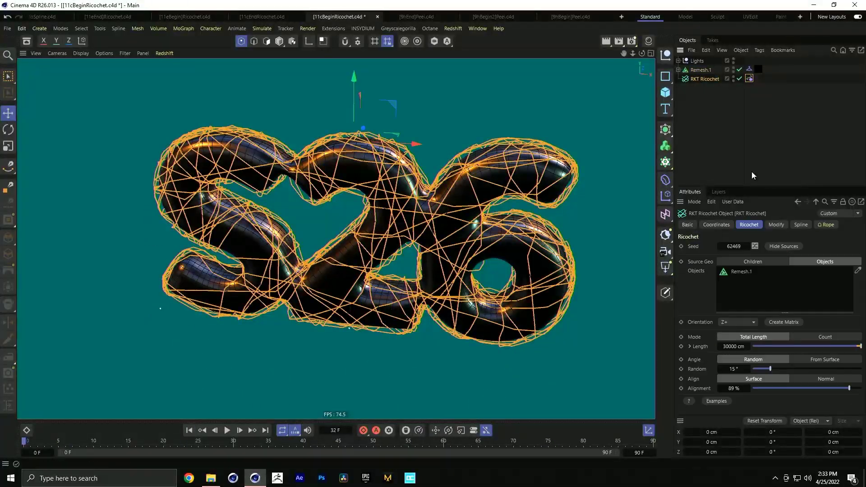
pyautogui.click(801, 225)
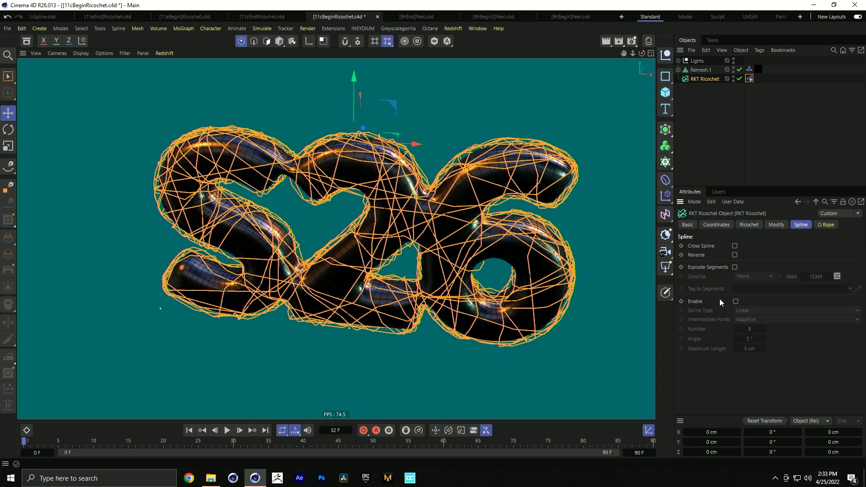
pyautogui.click(736, 301)
pyautogui.click(749, 310)
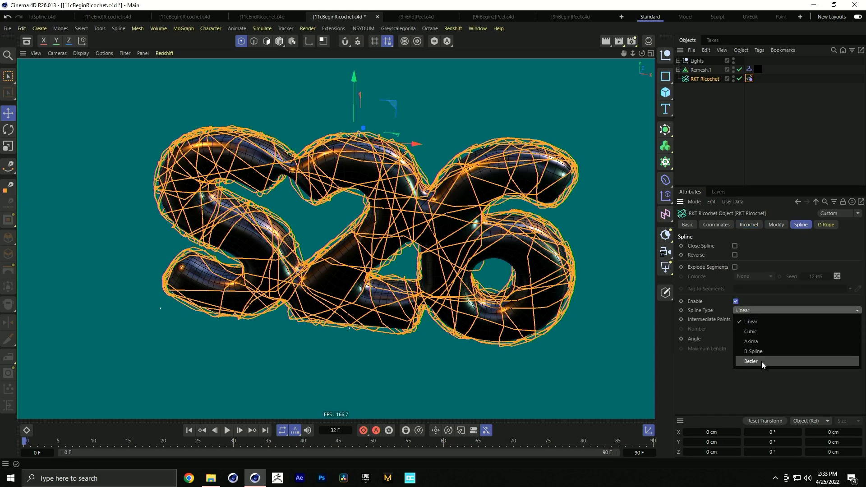
pyautogui.click(755, 324)
pyautogui.click(753, 320)
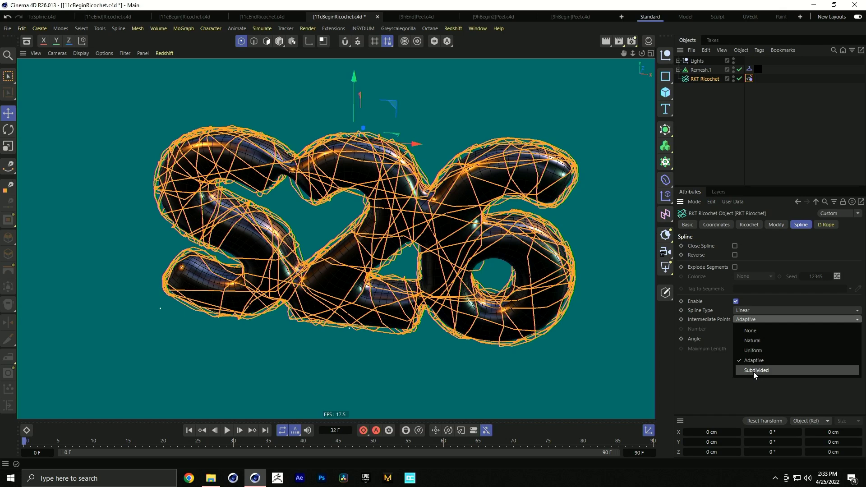
pyautogui.click(752, 371)
# Set the RKT Ricochet's spline Angle to 90° and Maximum Length to 10 cm, and its total Length to 60000 cm.
pyautogui.click(757, 341)
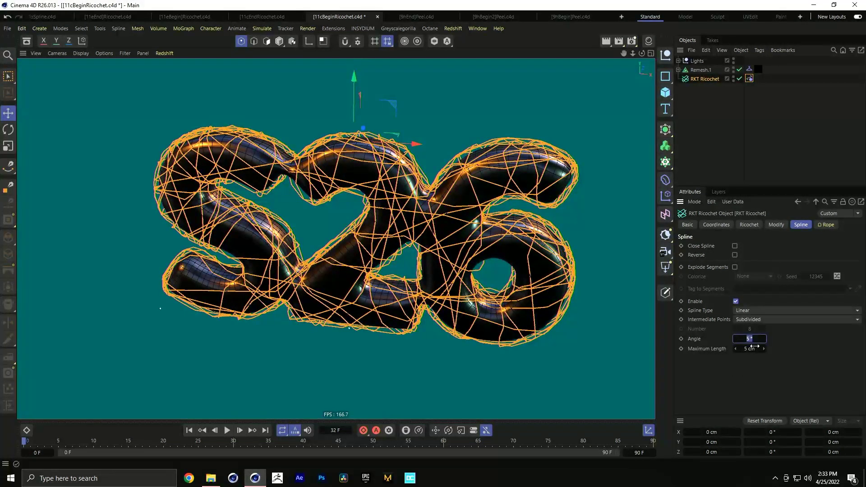
pyautogui.click(749, 348)
pyautogui.click(749, 338)
pyautogui.write('90')
pyautogui.press('Return')
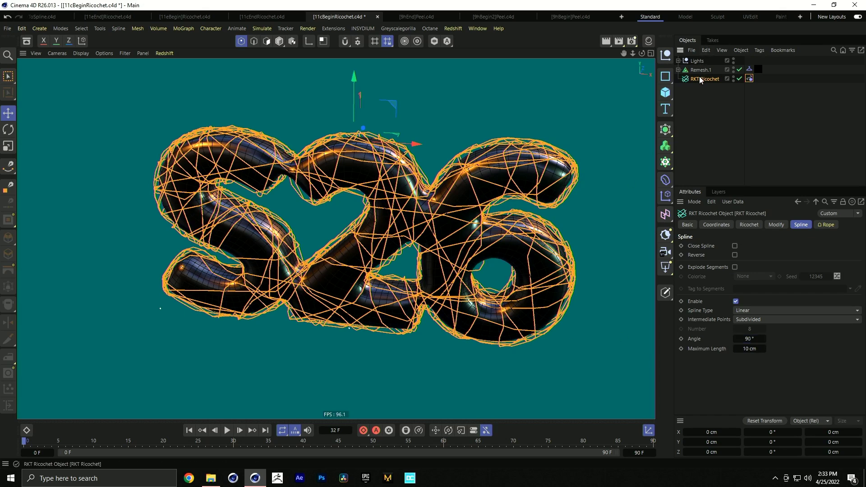
pyautogui.click(747, 226)
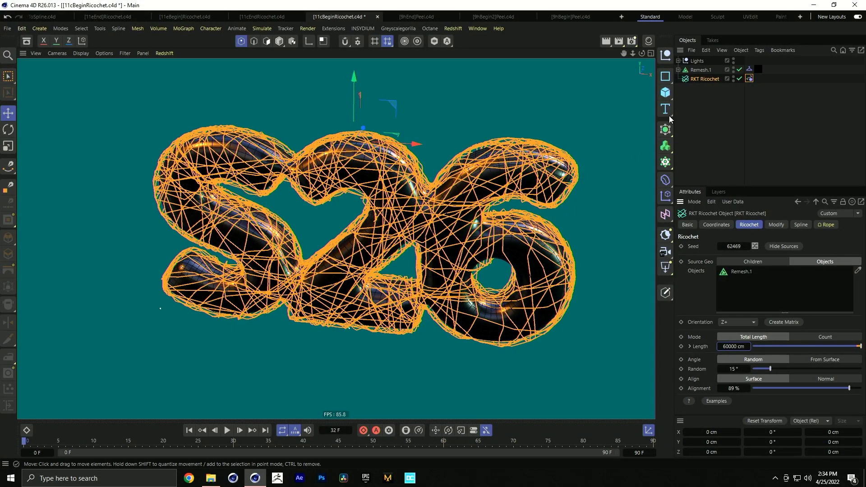
# Place the RKT Ricochet in a Sweep generator with an n-Side spline as its profile.
pyautogui.click(665, 129)
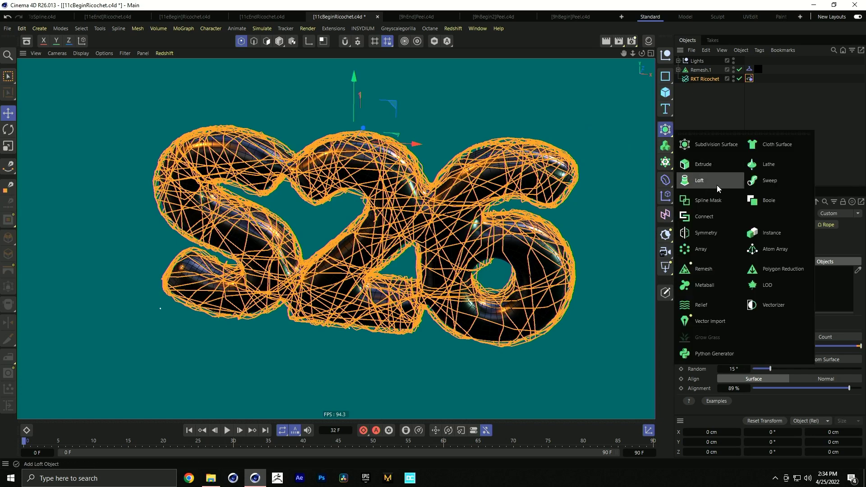
pyautogui.click(715, 183)
pyautogui.click(665, 76)
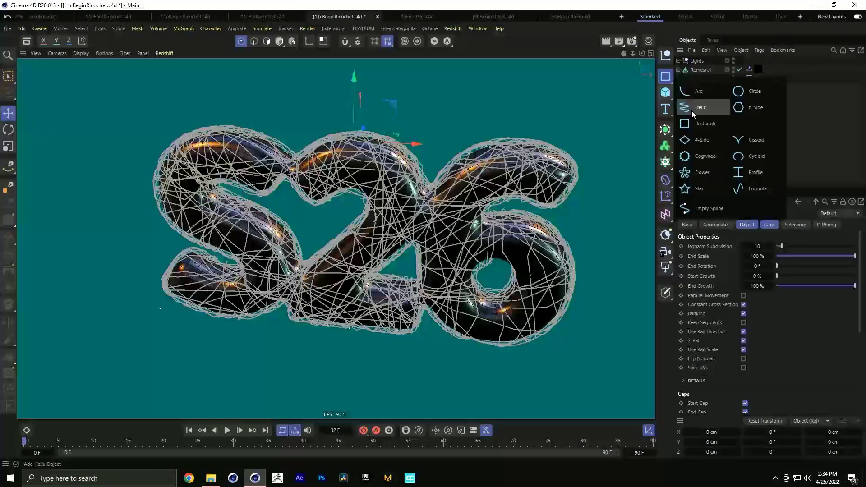
pyautogui.click(750, 107)
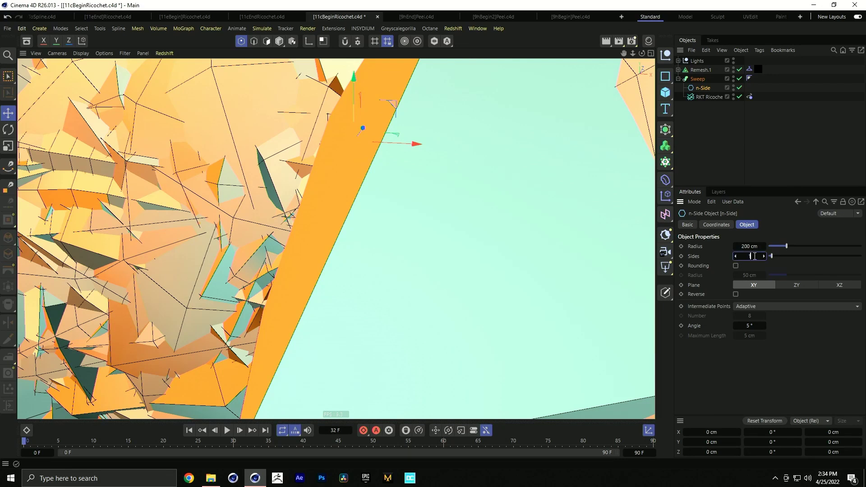
# Set the n-Side profile's Radius to 1 cm and Sides to 10, and display the viewport with Gouraud Shading.
pyautogui.doubleClick(746, 246)
pyautogui.write('1')
pyautogui.press('Return')
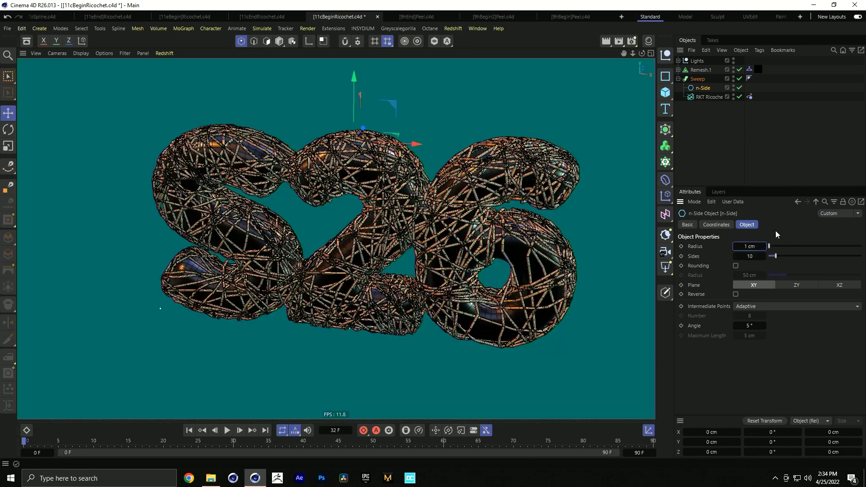
pyautogui.press('n')
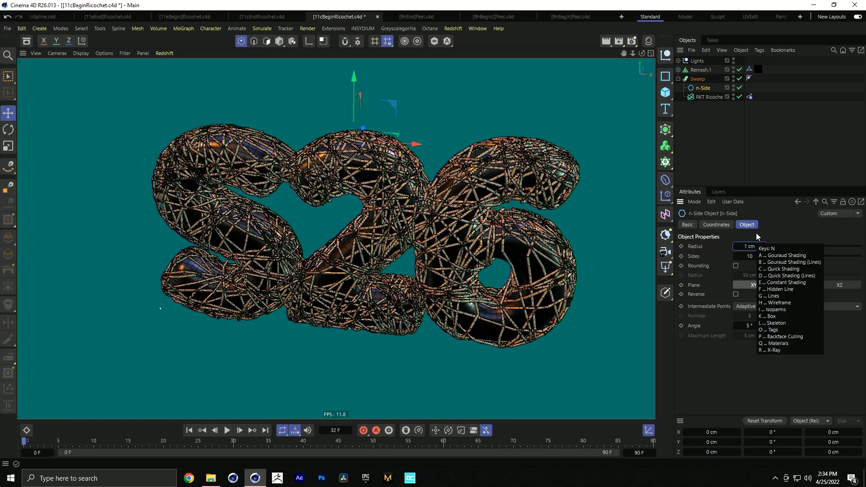
pyautogui.press('a')
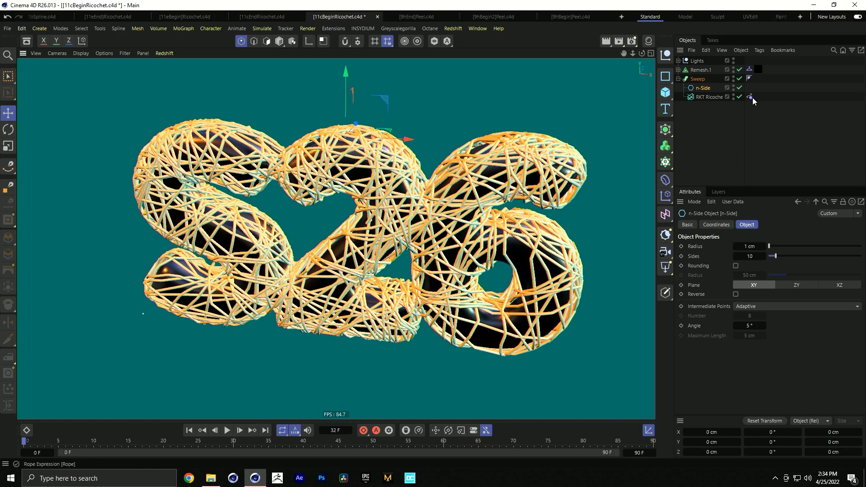
# Set the Rope tag's Radius to 1 cm and play the simulation on the swept splines.
pyautogui.click(749, 97)
pyautogui.doubleClick(746, 293)
pyautogui.write('1')
pyautogui.press('Return')
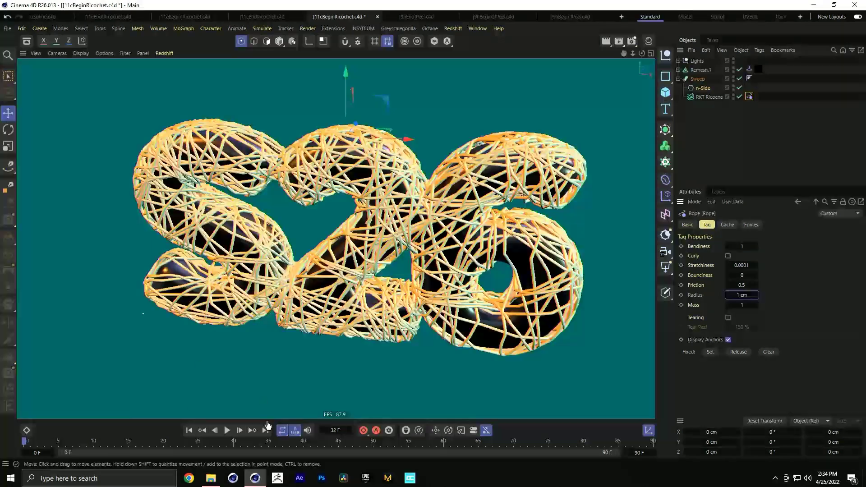
pyautogui.click(228, 430)
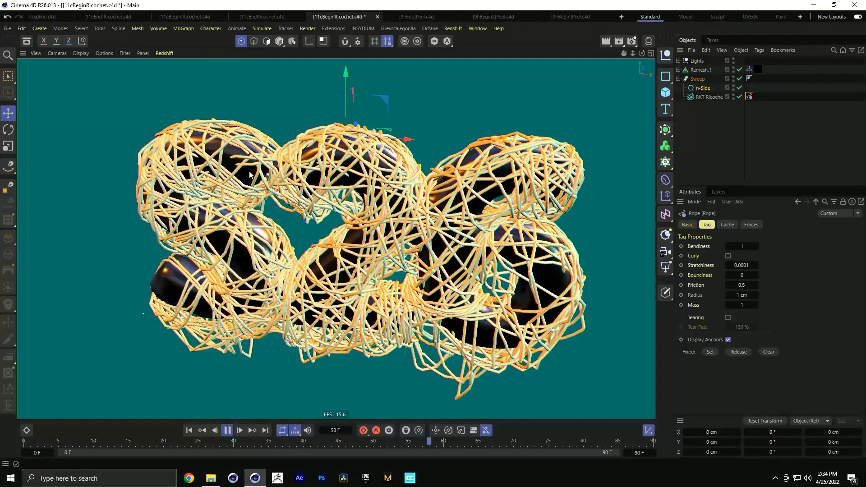
# Set the Rope tag's Bendiness to 55, try Stretchiness at 15 and 55 during playback, and rewind to the start.
pyautogui.moveTo(738, 246); pyautogui.dragTo(773, 269)
pyautogui.write('15')
pyautogui.press('Return')
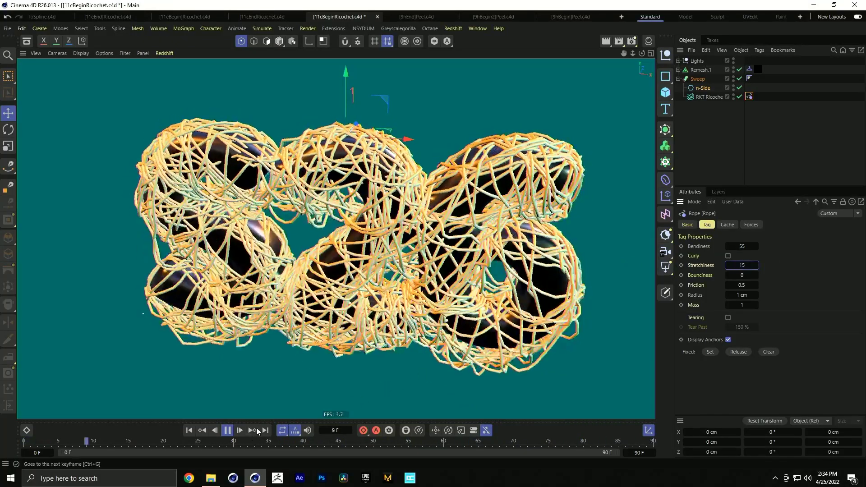
pyautogui.moveTo(748, 261); pyautogui.dragTo(819, 270)
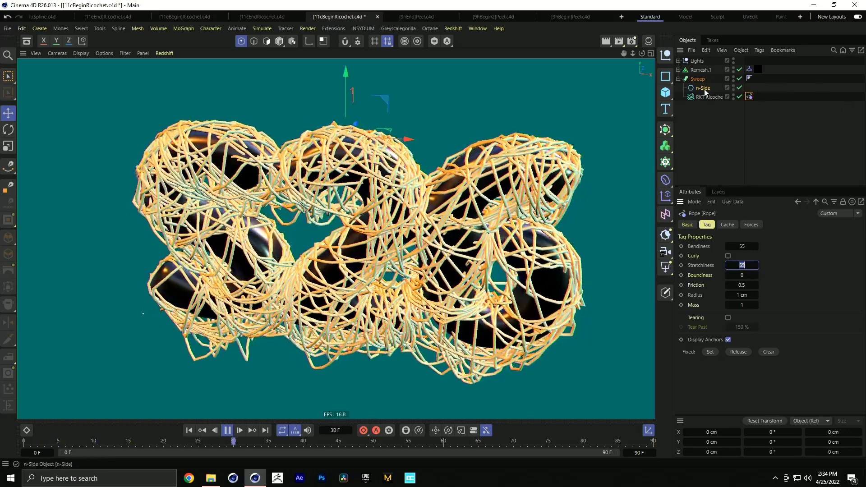
pyautogui.click(227, 430)
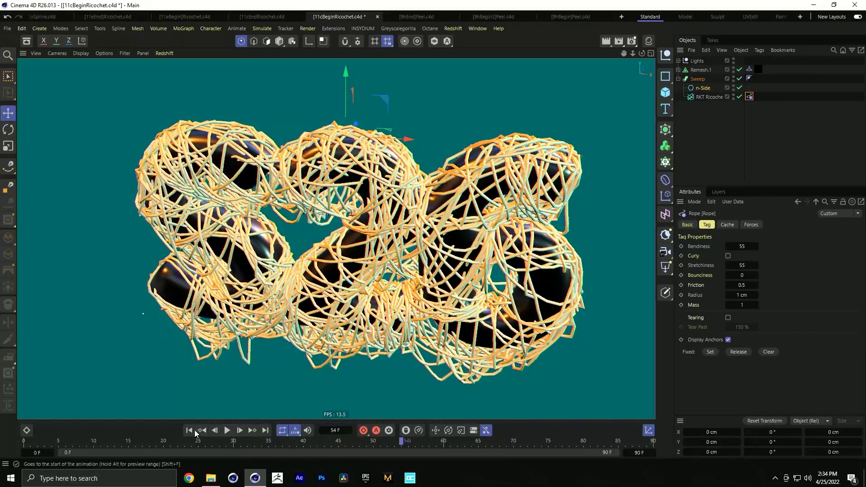
pyautogui.click(195, 431)
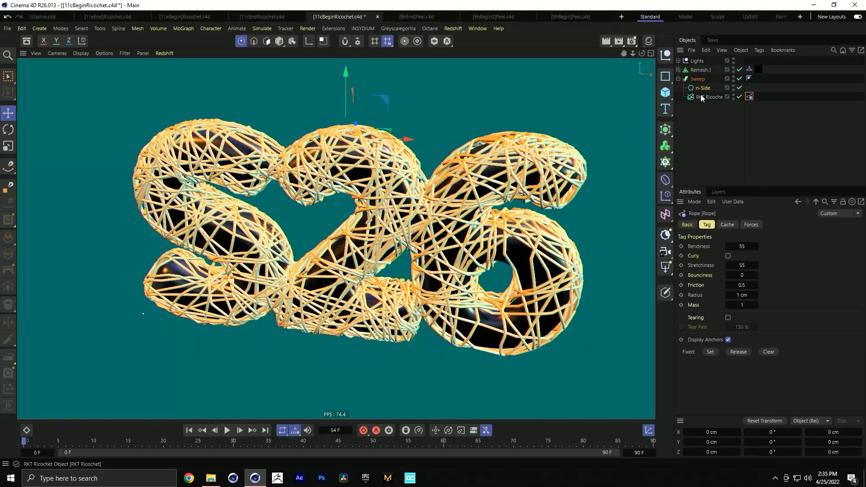
# Increase the RKT Ricochet's total Length to 100000 cm.
pyautogui.scroll(3, 406, 205)
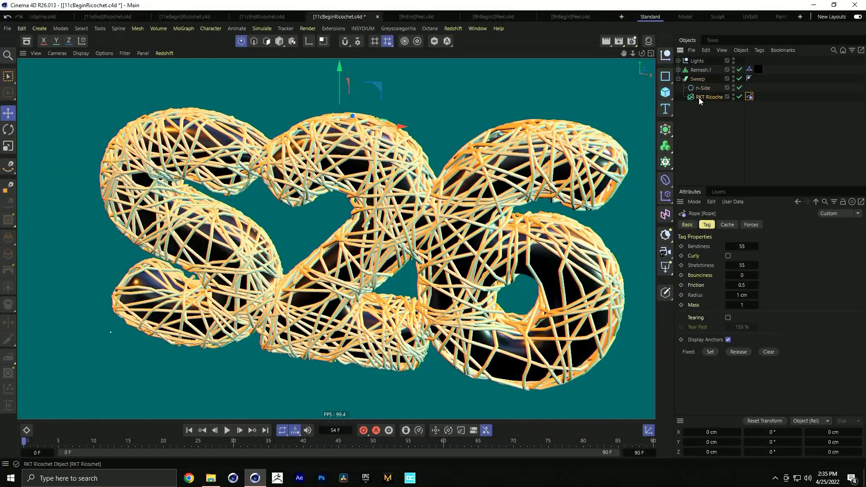
pyautogui.click(699, 97)
pyautogui.click(720, 346)
pyautogui.doubleClick(727, 347)
pyautogui.write('60000')
pyautogui.press('Return')
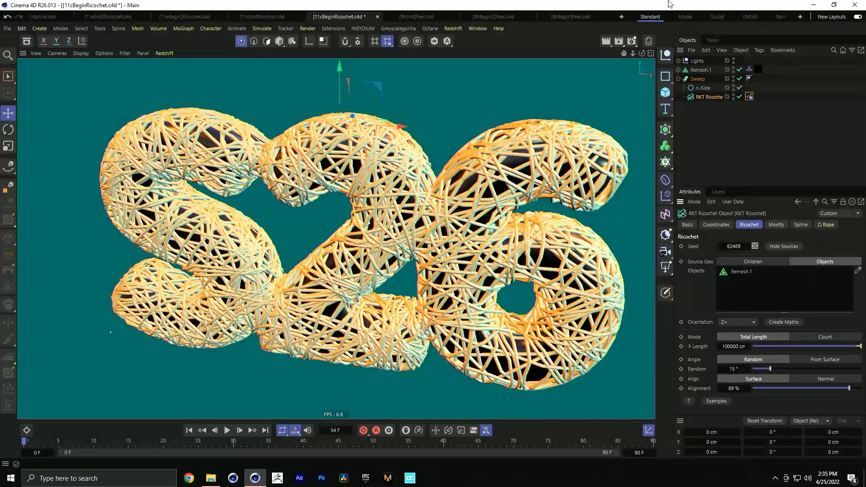
# Set the Radius of both the n-Side profile and the Rope tag to 0.5 cm, and play the denser rope simulation briefly.
pyautogui.click(703, 88)
pyautogui.click(754, 246)
pyautogui.press('Return')
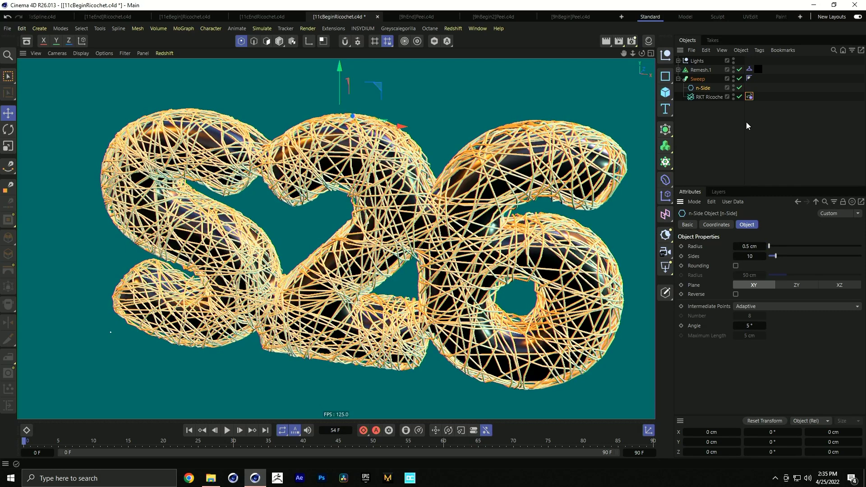
pyautogui.click(749, 96)
pyautogui.click(738, 295)
pyautogui.write('0.5')
pyautogui.press('Return')
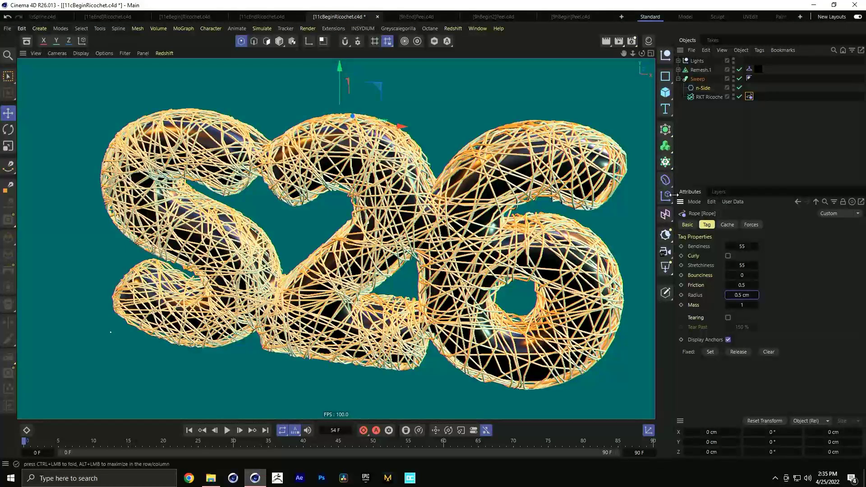
pyautogui.click(227, 430)
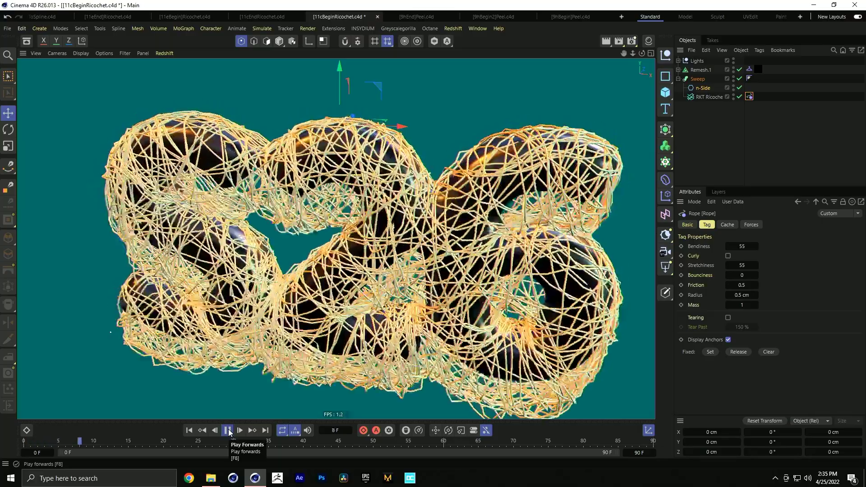
pyautogui.click(228, 430)
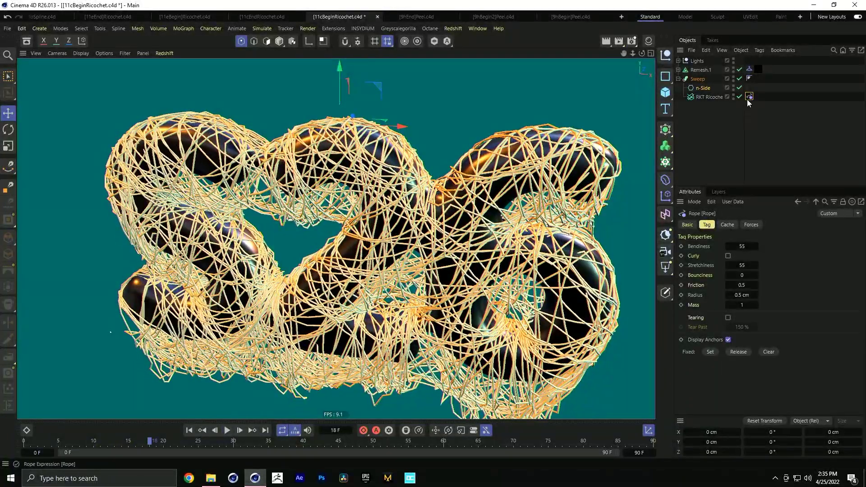
# Set the Rope tag's Friction to 0, play the simulation to examine the sliding ropes, and rewind to the start.
pyautogui.click(744, 287)
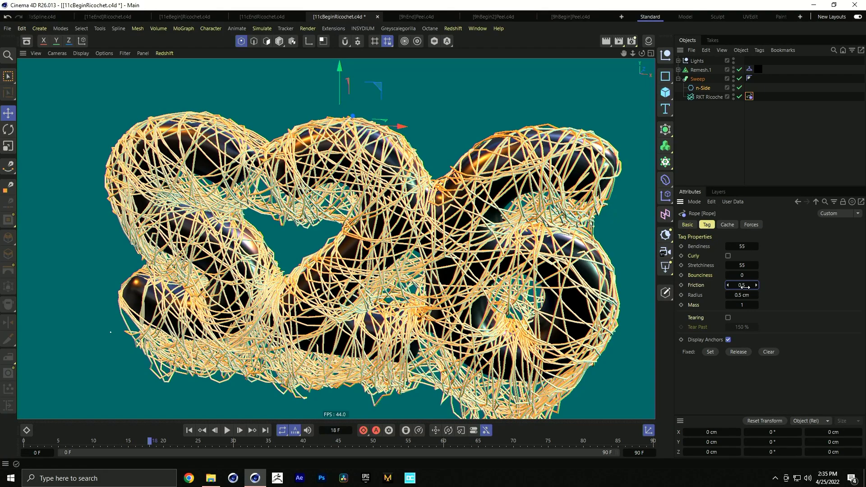
pyautogui.click(227, 430)
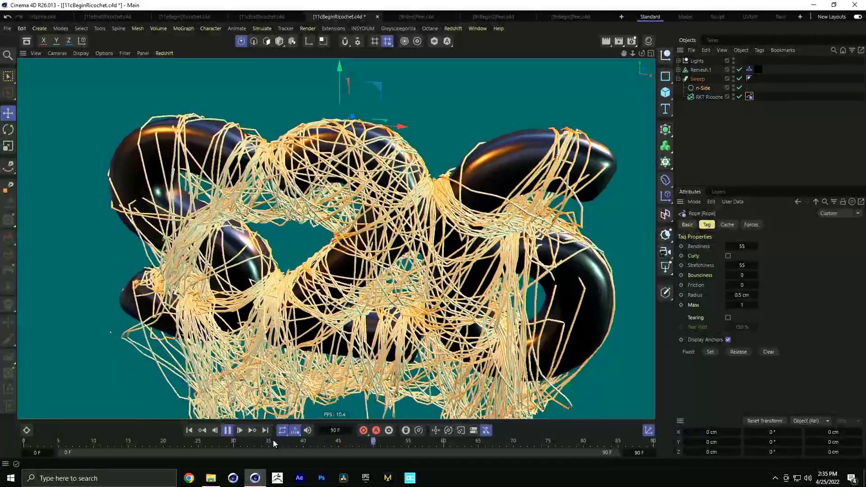
pyautogui.click(227, 430)
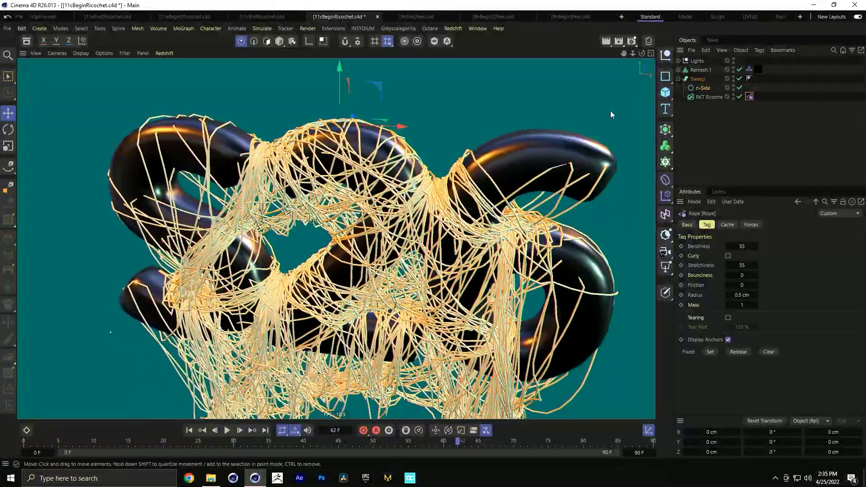
pyautogui.click(189, 430)
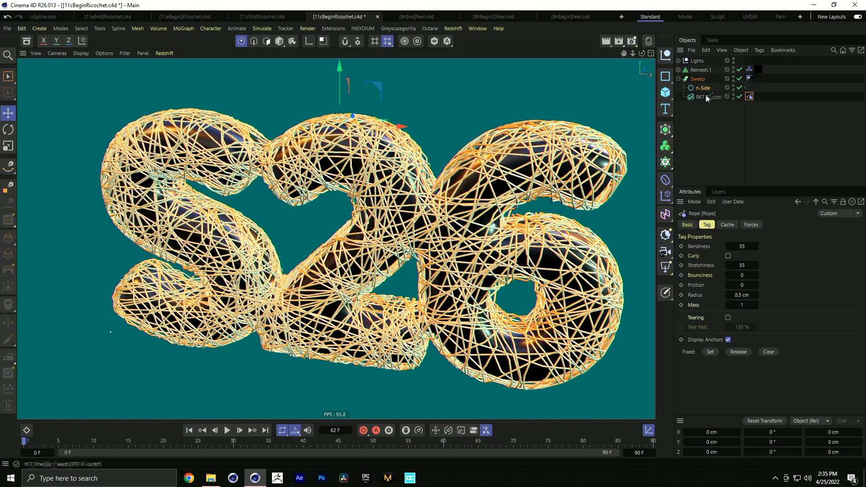
# Disable the Sweep and add a Connector simulation tag to the RKT Ricochet.
pyautogui.click(739, 79)
pyautogui.rightClick(701, 97)
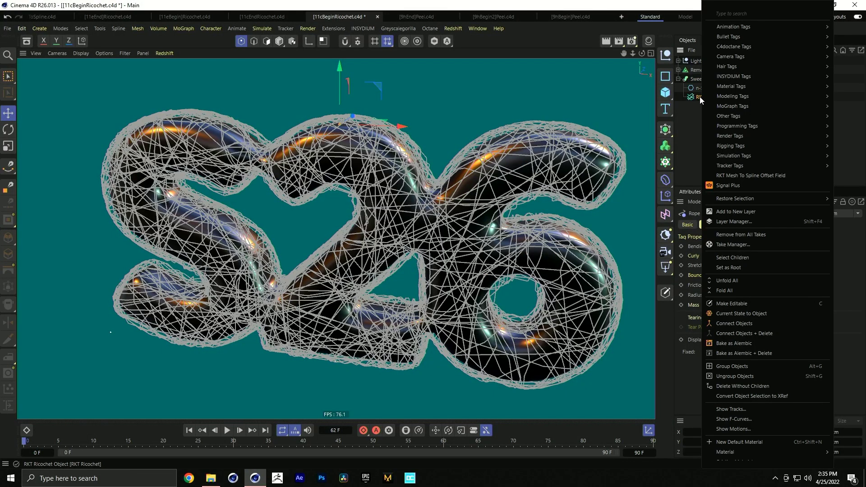
pyautogui.moveTo(731, 155)
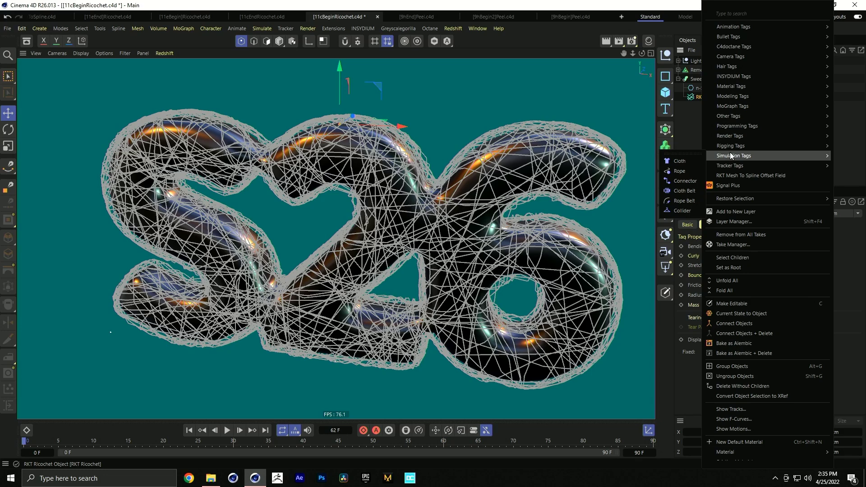
pyautogui.click(674, 181)
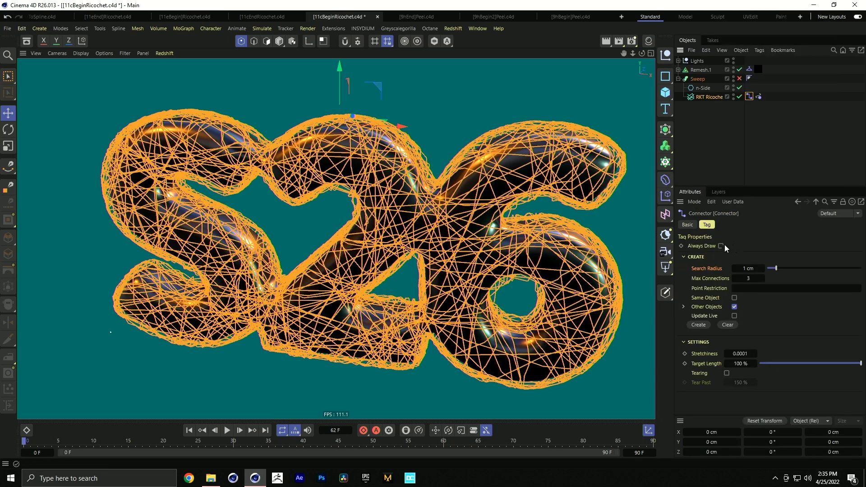
# Set the Connector to link within the Same Object only, with Update Live enabled and a Search Radius of 3.74 cm.
pyautogui.scroll(5, 467, 247)
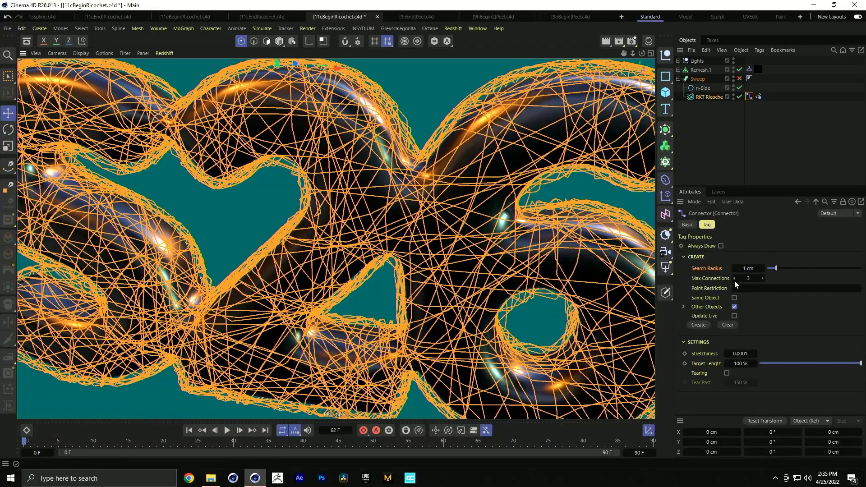
pyautogui.click(734, 297)
pyautogui.scroll(5, 454, 215)
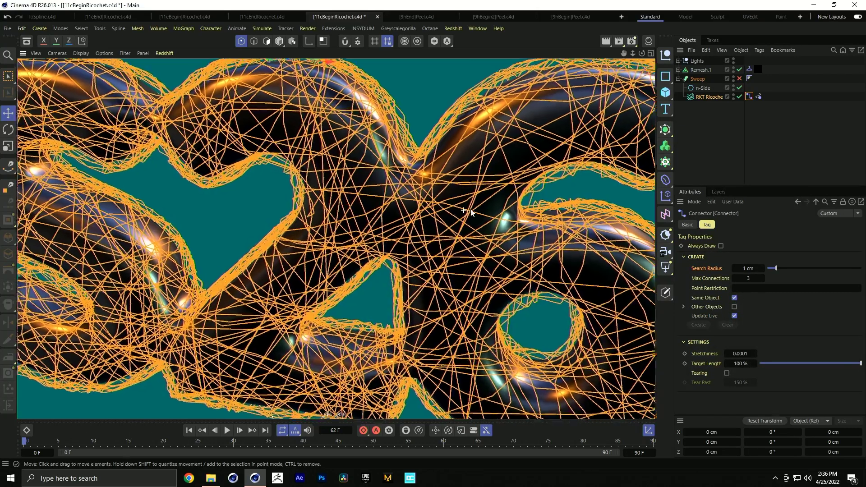
pyautogui.moveTo(777, 269); pyautogui.dragTo(803, 267)
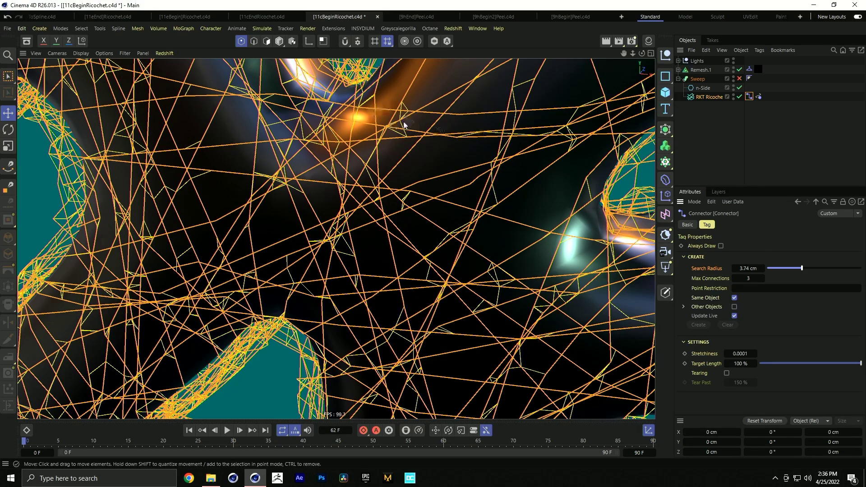
# Reduce the Connector's Search Radius to 2.89 cm and turn off Update Live.
pyautogui.moveTo(803, 270); pyautogui.dragTo(795, 271)
pyautogui.scroll(-10, 234, 219)
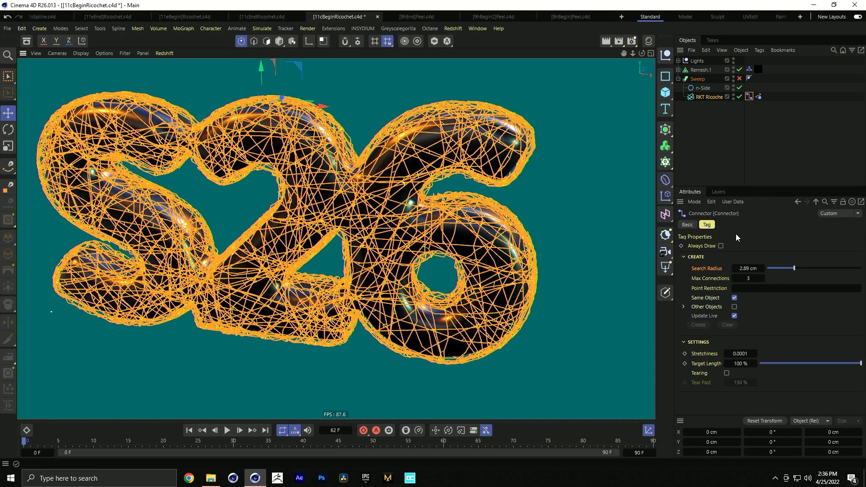
pyautogui.click(734, 317)
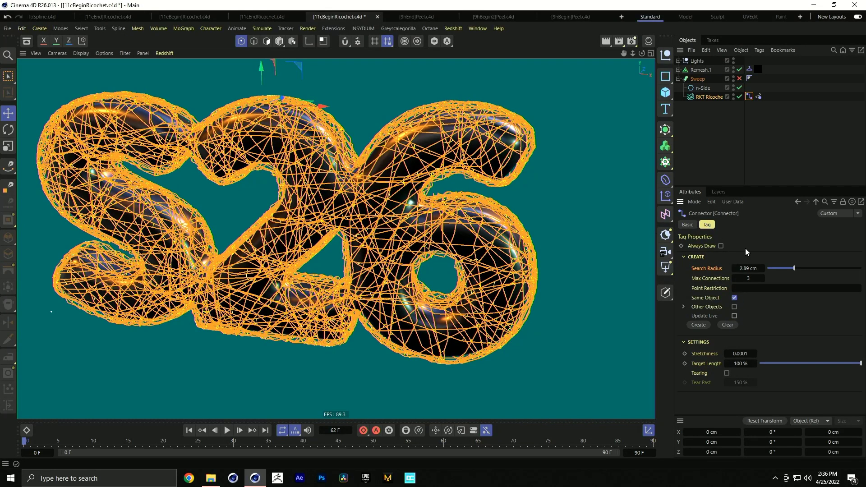
# Re-enable the Sweep, play the connected rope simulation to examine how the net holds together, and rewind to the start.
pyautogui.click(722, 116)
pyautogui.click(739, 79)
pyautogui.click(229, 431)
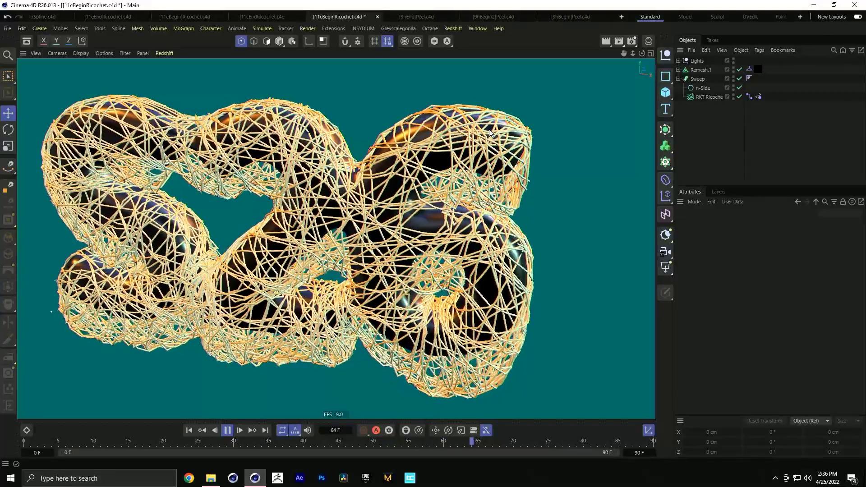
pyautogui.scroll(5, 179, 195)
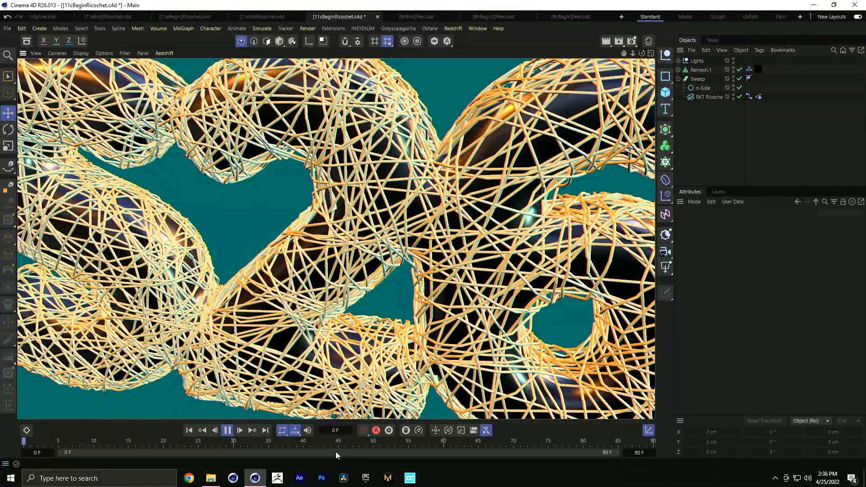
pyautogui.click(228, 430)
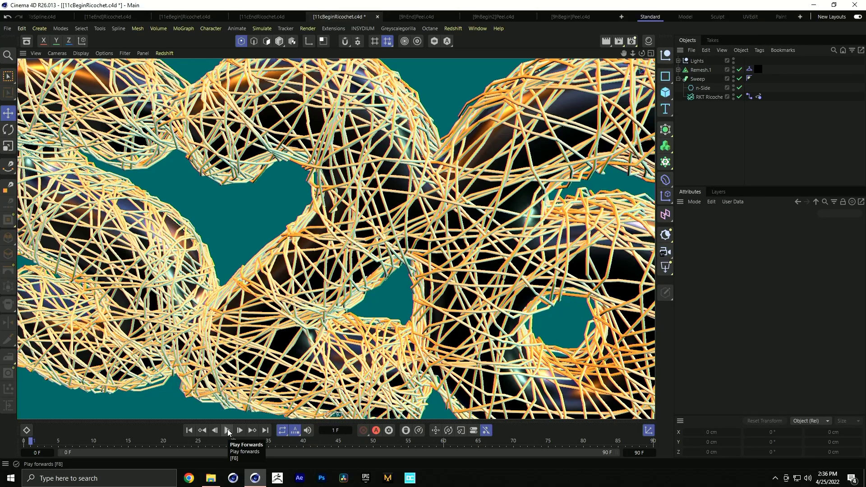
pyautogui.scroll(-5, 387, 279)
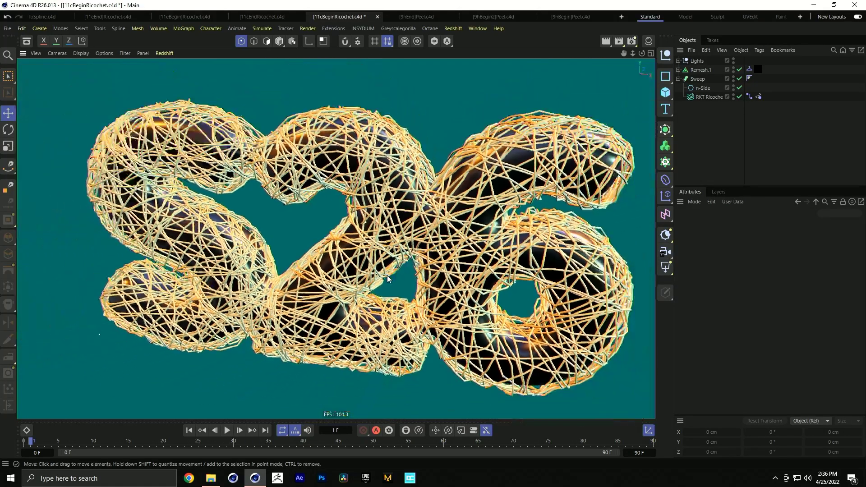
pyautogui.click(189, 430)
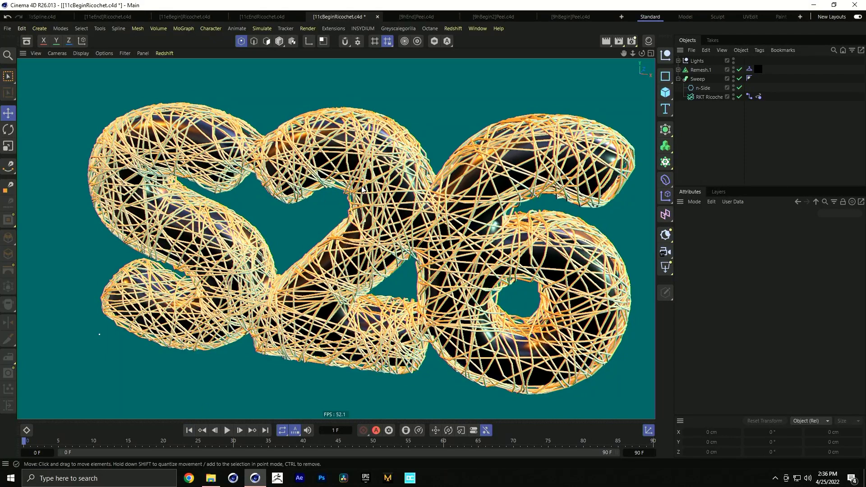
# Switch to the [11eEnd]Ricochet.c4d scene and briefly show the Remesh.1 lettering inside the ropes before hiding it again.
pyautogui.click(275, 18)
pyautogui.click(207, 16)
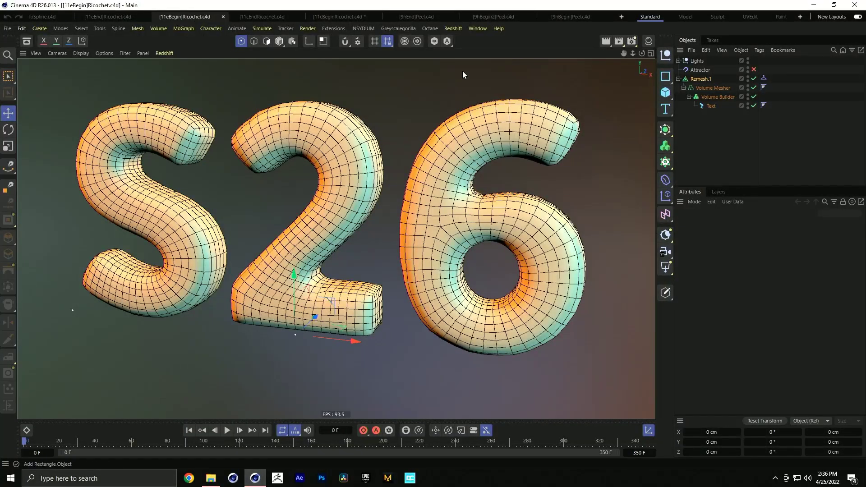
pyautogui.click(107, 16)
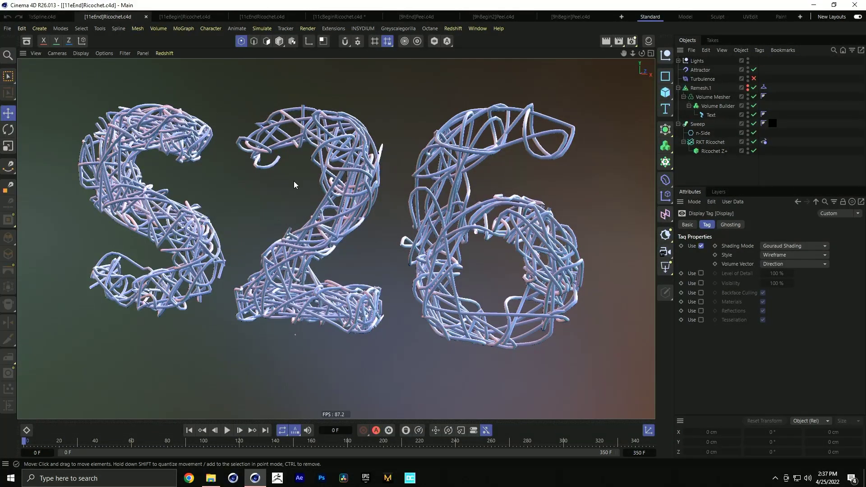
pyautogui.click(748, 86)
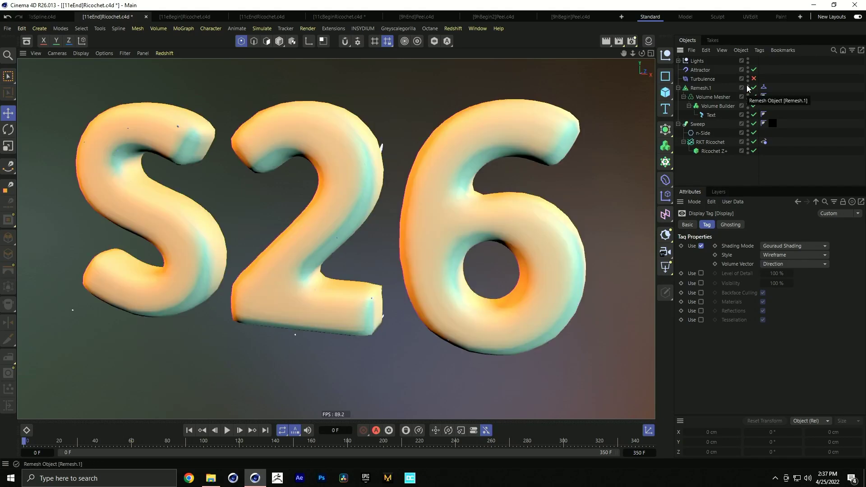
pyautogui.click(747, 87)
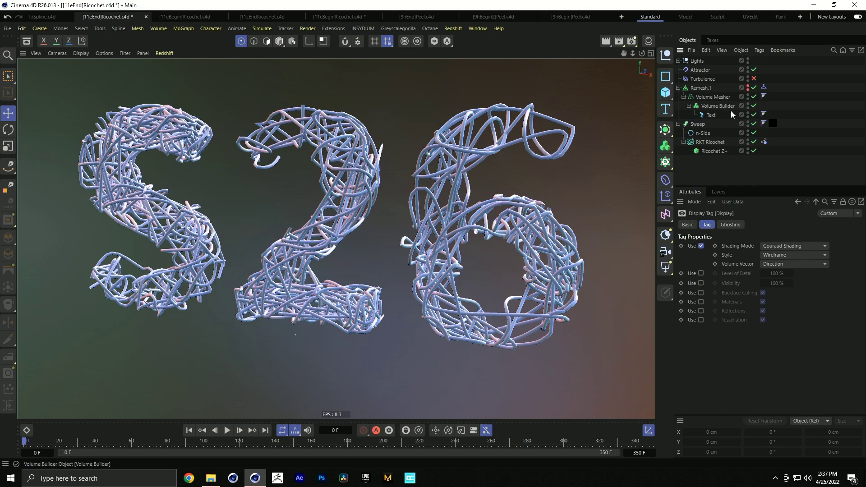
# Disable the Attractor, view the Rope tag settings on the RKT Ricochet, and play the simulation briefly.
pyautogui.click(754, 71)
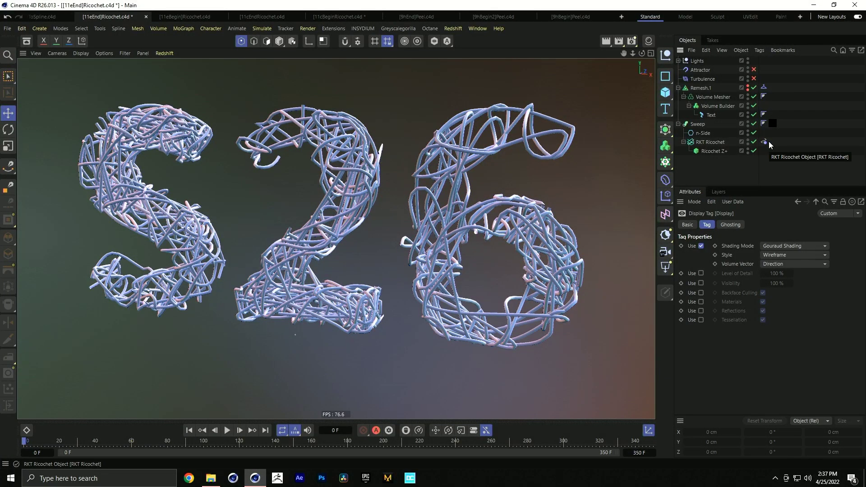
pyautogui.click(763, 141)
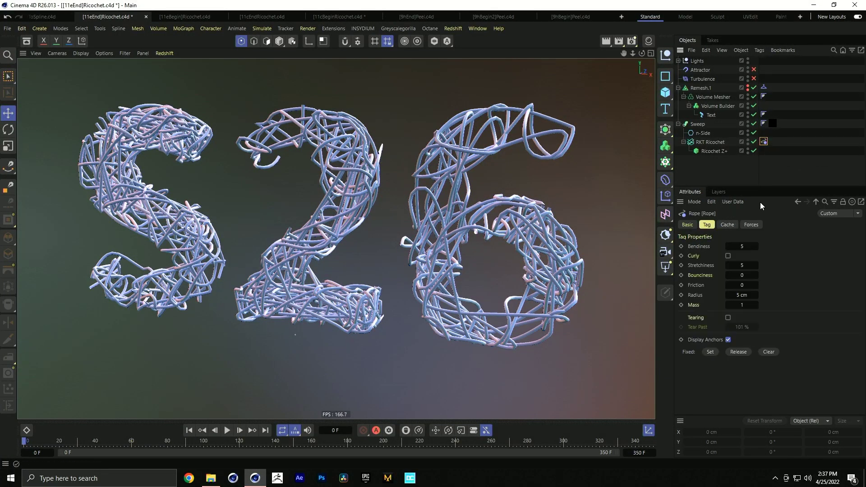
pyautogui.click(227, 430)
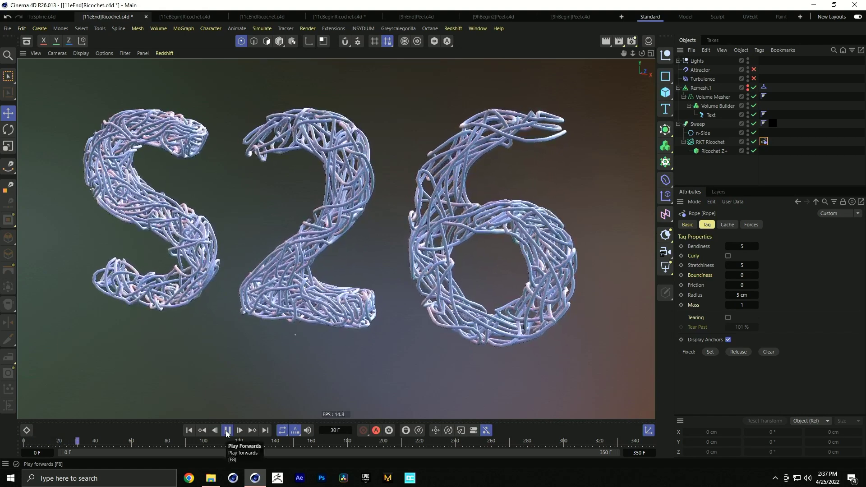
pyautogui.click(226, 430)
# Examine the project's Simulation settings, including Gravity, and replay the rope simulation from the start.
pyautogui.hotkey('ctrl', 'd')
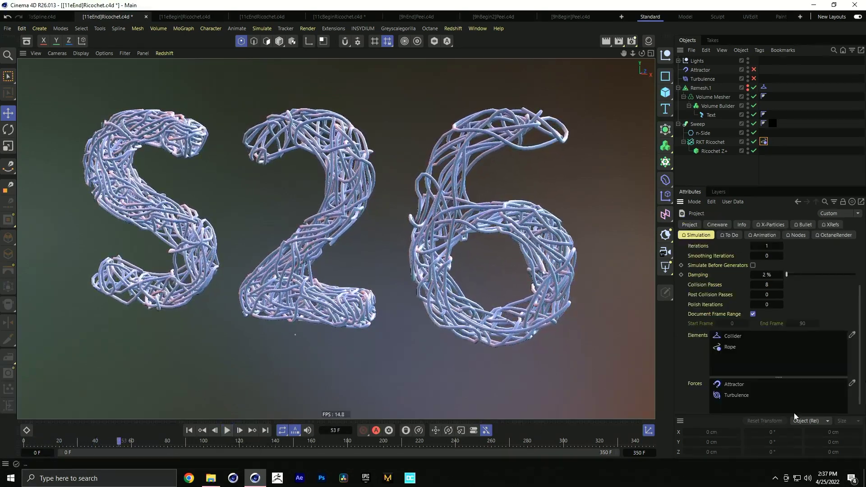
pyautogui.scroll(3, 766, 274)
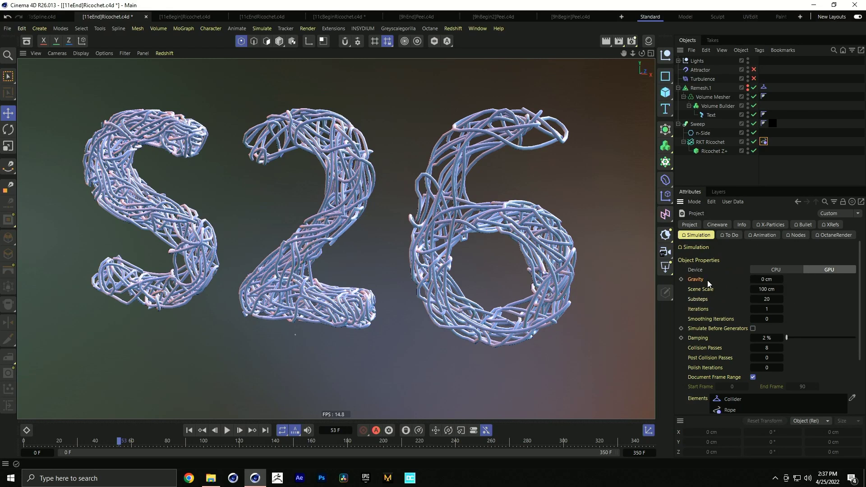
pyautogui.click(189, 430)
pyautogui.click(226, 430)
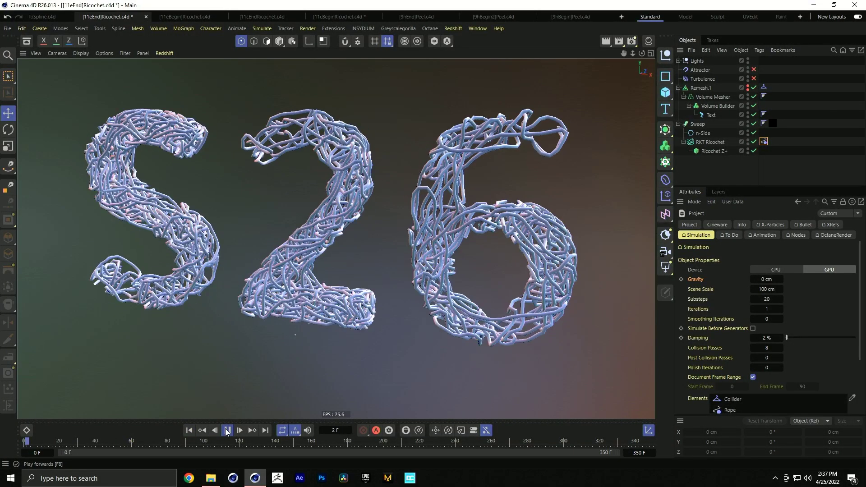
pyautogui.click(226, 431)
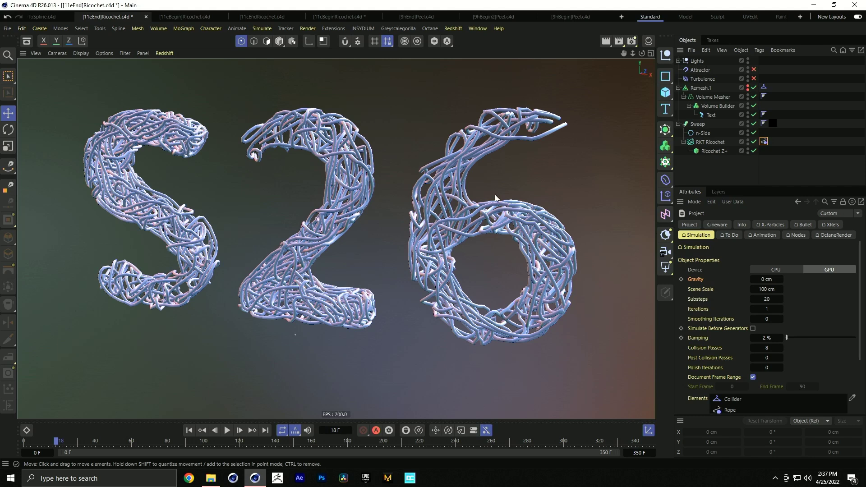
# Delete the existing Attractor, add a new Attractor force, and set its Speed Limit to 20 cm.
pyautogui.click(700, 72)
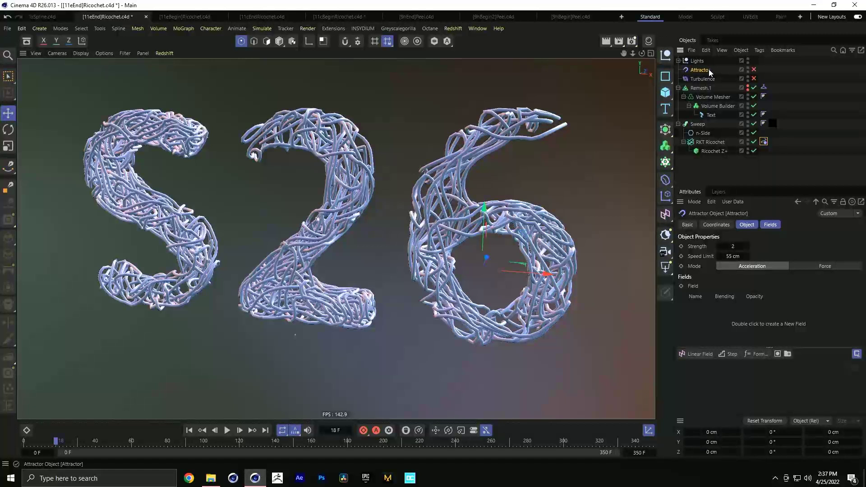
pyautogui.press('Delete')
pyautogui.click(262, 28)
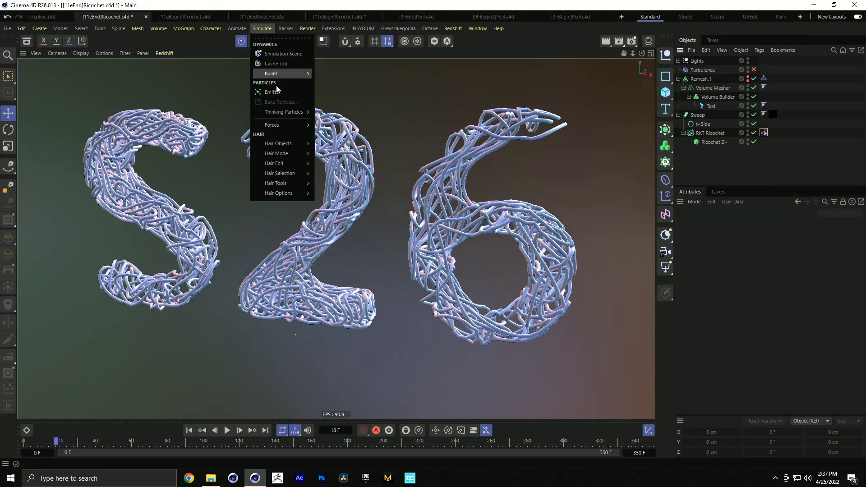
pyautogui.moveTo(285, 125)
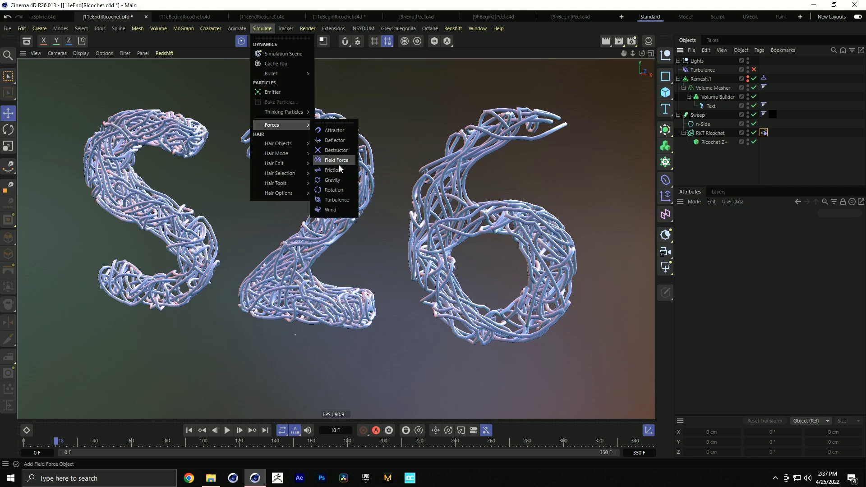
pyautogui.click(334, 130)
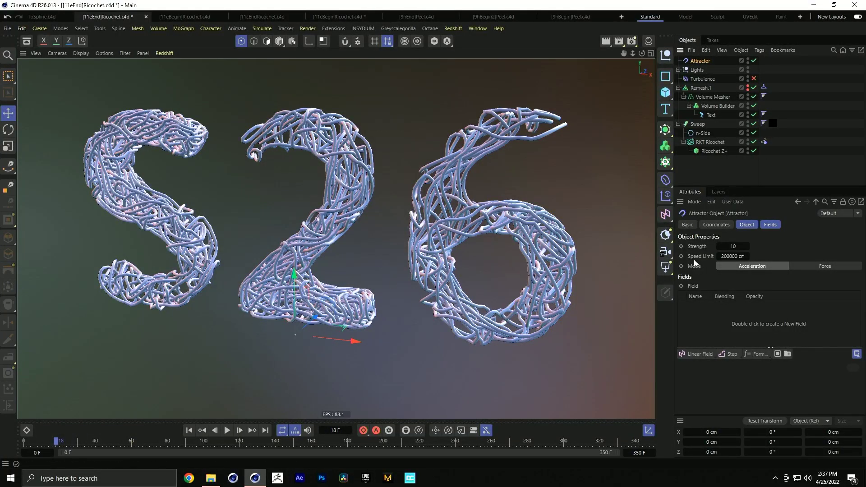
pyautogui.click(734, 256)
pyautogui.write('200')
pyautogui.press('Return')
pyautogui.write('20')
pyautogui.press('Return')
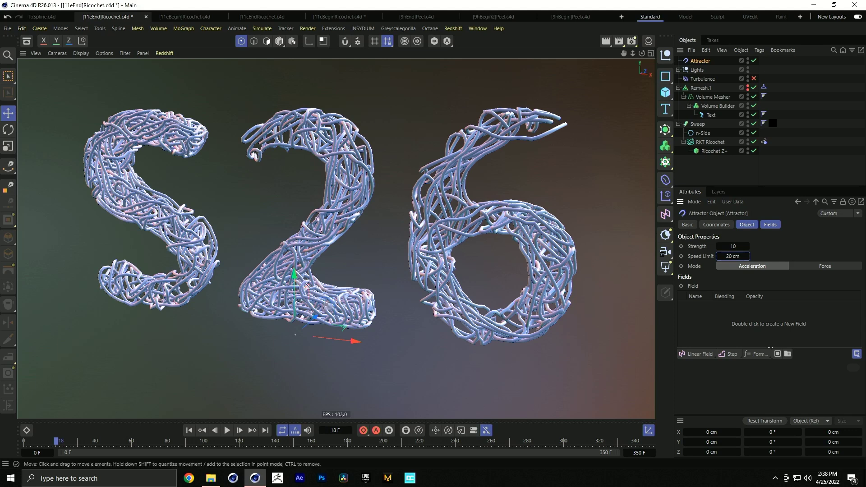
# Move the new Attractor into the hole of the 6 and play the simulation from the start.
pyautogui.moveTo(316, 316); pyautogui.dragTo(531, 238)
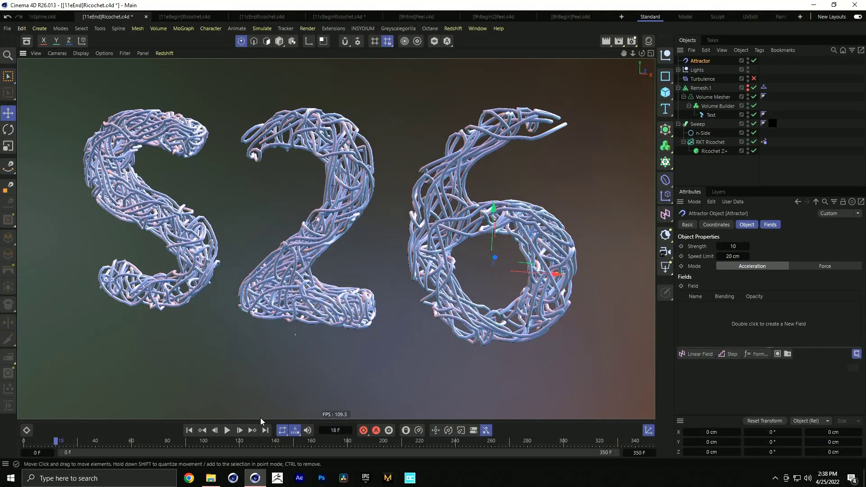
pyautogui.click(190, 430)
pyautogui.click(228, 430)
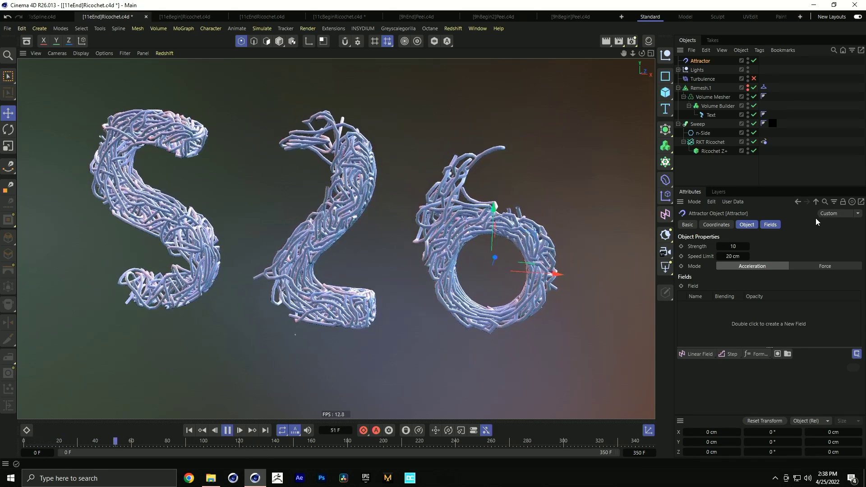
# Set the Attractor's Strength to 22 and Speed Limit to 55 cm, and move it between the 2 and the 6 during playback.
pyautogui.write('22')
pyautogui.doubleClick(737, 256)
pyautogui.write('55')
pyautogui.press('Return')
pyautogui.moveTo(533, 236); pyautogui.dragTo(508, 244)
pyautogui.moveTo(430, 141); pyautogui.dragTo(594, 254)
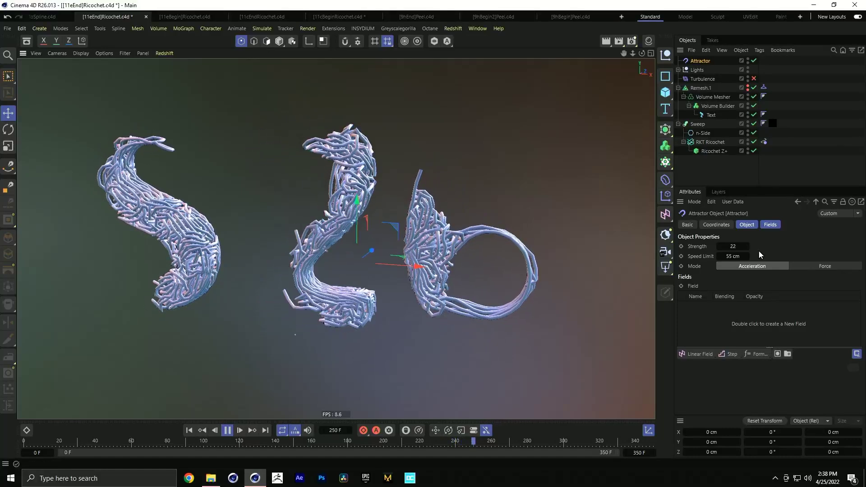
# Set the Attractor's Strength to -22 to repel the ropes, and rewind the simulation to the start.
pyautogui.write('-')
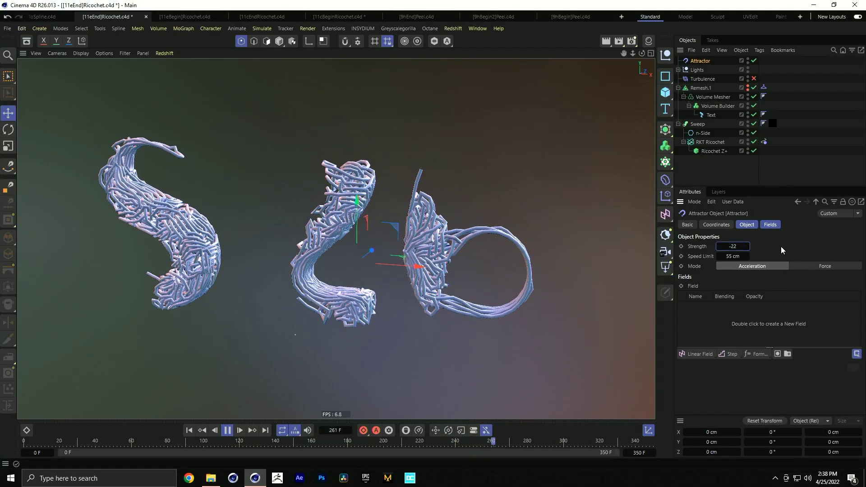
pyautogui.press('Return')
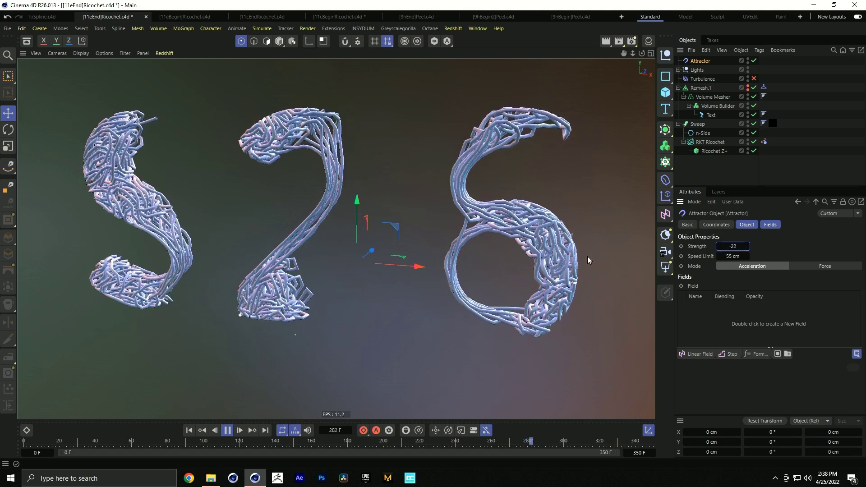
pyautogui.click(190, 430)
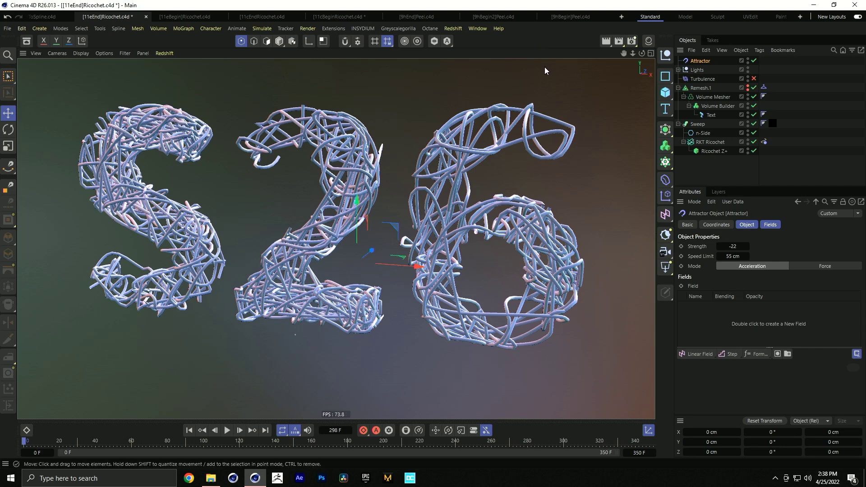
# Switch to the [12a]MeshToSpline.c4d scene and play its title animation briefly.
pyautogui.click(42, 16)
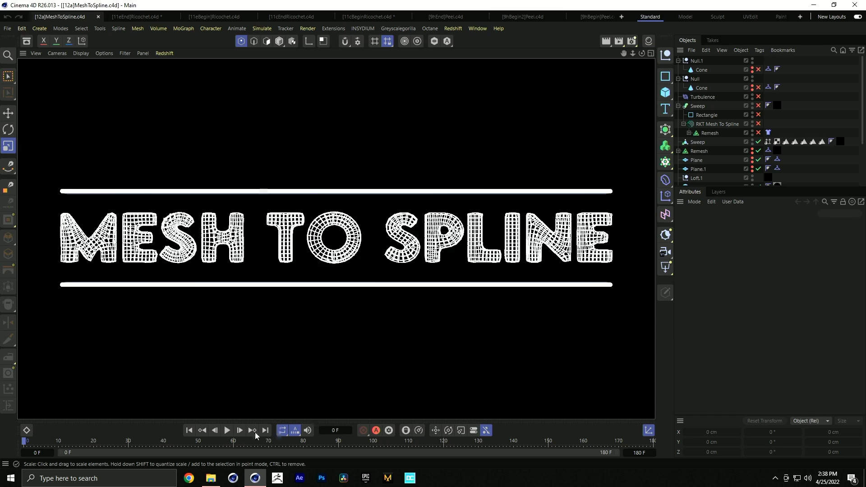
pyautogui.click(227, 430)
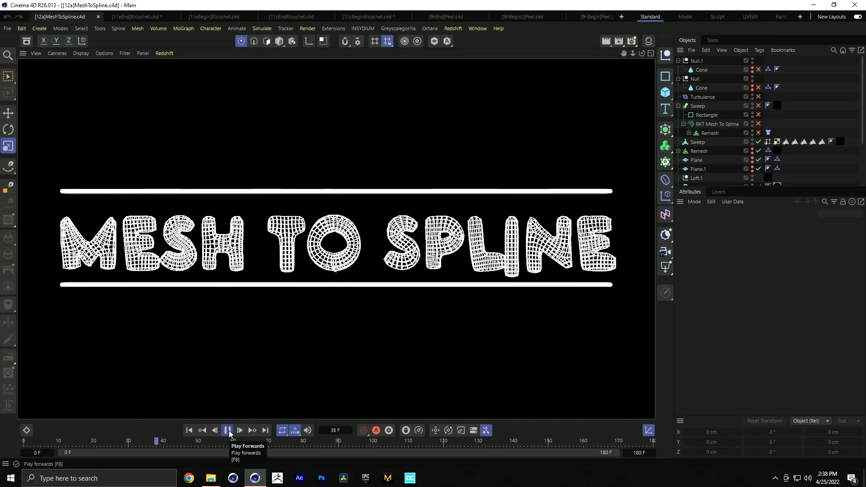
pyautogui.click(228, 430)
# Switch to the [12cBegin]MeshToSpline.c4d scene and duplicate the Remesh.1 hierarchy of the NAB lettering.
pyautogui.moveTo(95, 16); pyautogui.dragTo(186, 17, button='middle')
pyautogui.click(92, 19)
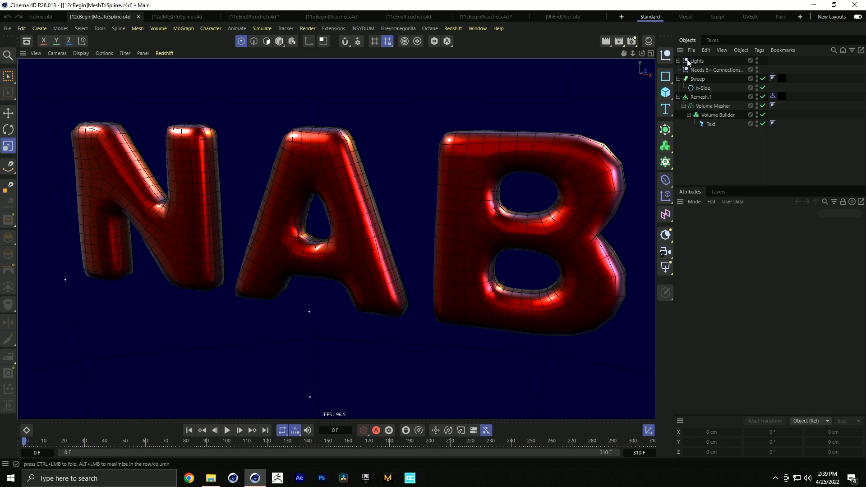
pyautogui.keyDown('ctrl'); pyautogui.moveTo(704, 98); pyautogui.dragTo(709, 167); pyautogui.keyUp('ctrl')
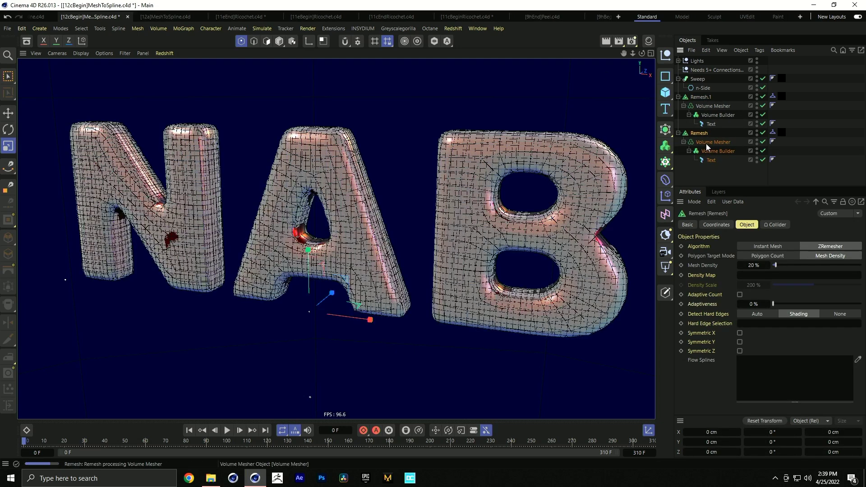
# Set the SDF Dilate and Erode offset to about 1.1 cm in the duplicated lettering's Volume Builder.
pyautogui.click(709, 152)
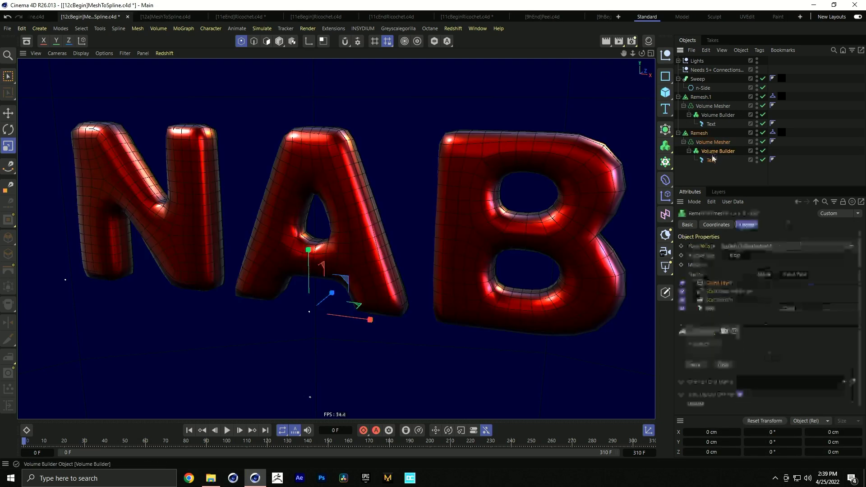
pyautogui.click(709, 293)
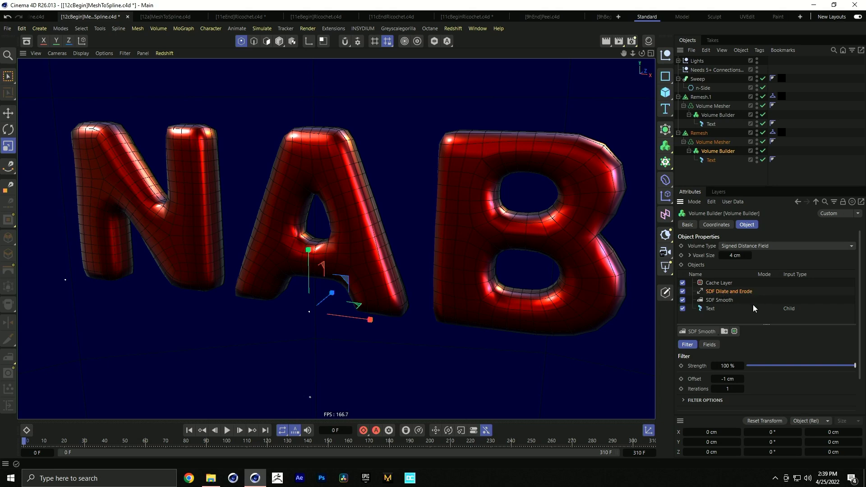
pyautogui.moveTo(741, 380); pyautogui.dragTo(735, 379)
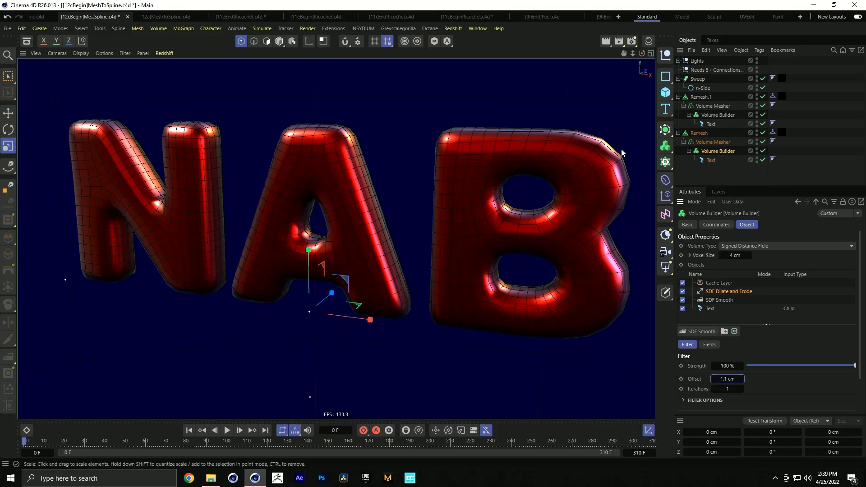
# Collapse the Remesh hierarchy and add an RKT Mesh To Spline generator as its parent.
pyautogui.click(690, 134)
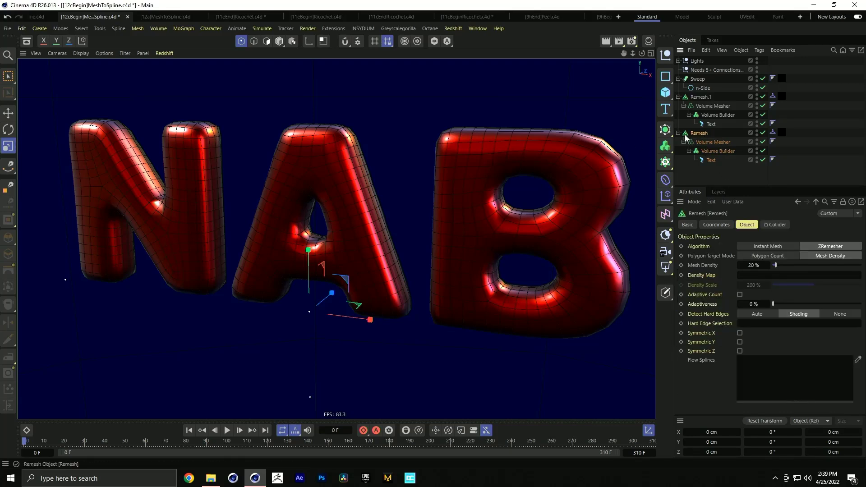
pyautogui.click(678, 133)
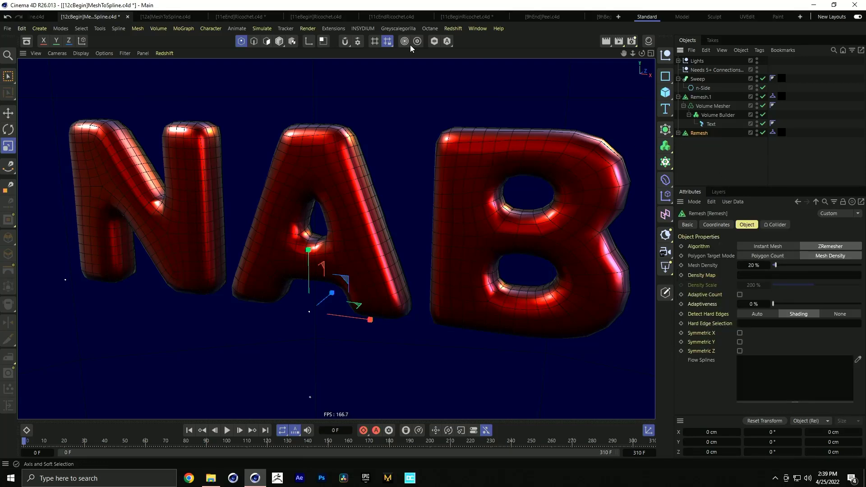
pyautogui.click(333, 28)
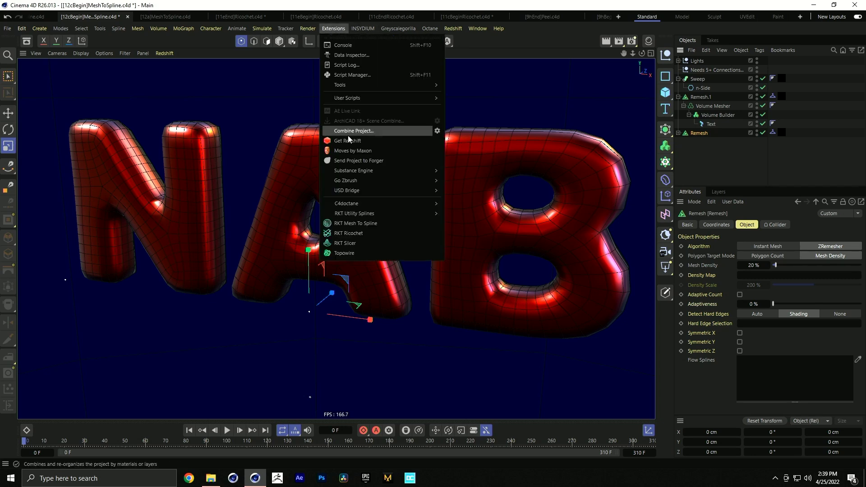
pyautogui.click(353, 223)
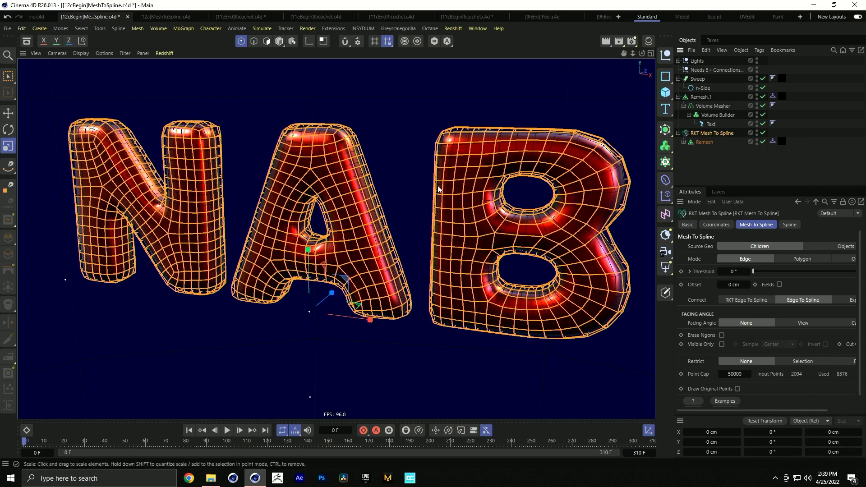
# Set the Connect mode of the RKT Mesh To Spline to Exploded.
pyautogui.click(702, 142)
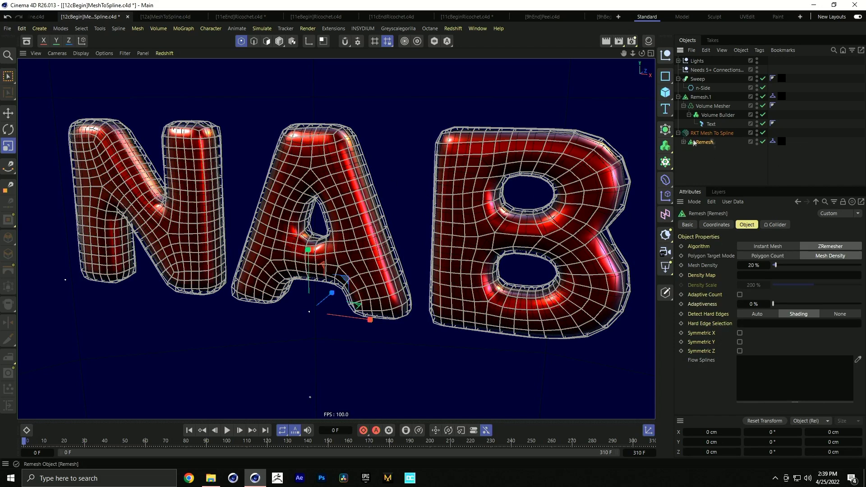
pyautogui.scroll(3, 524, 187)
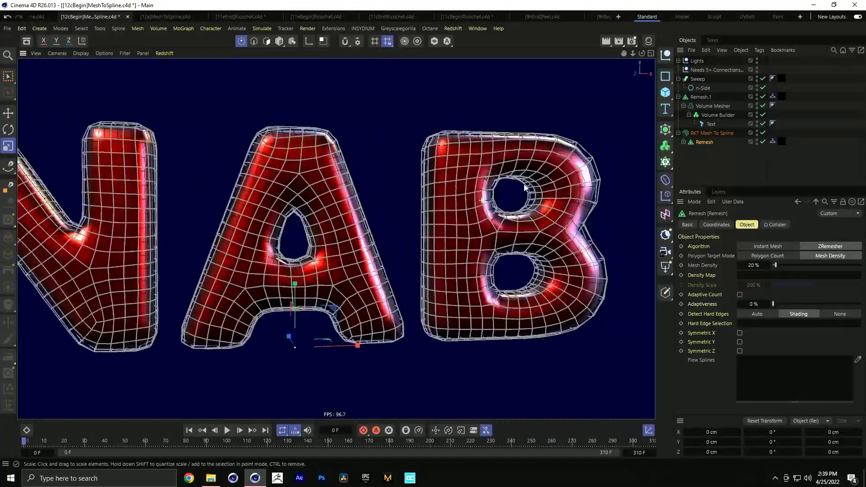
pyautogui.keyDown('alt'); pyautogui.moveTo(524, 188); pyautogui.dragTo(498, 202); pyautogui.keyUp('alt')
pyautogui.click(713, 133)
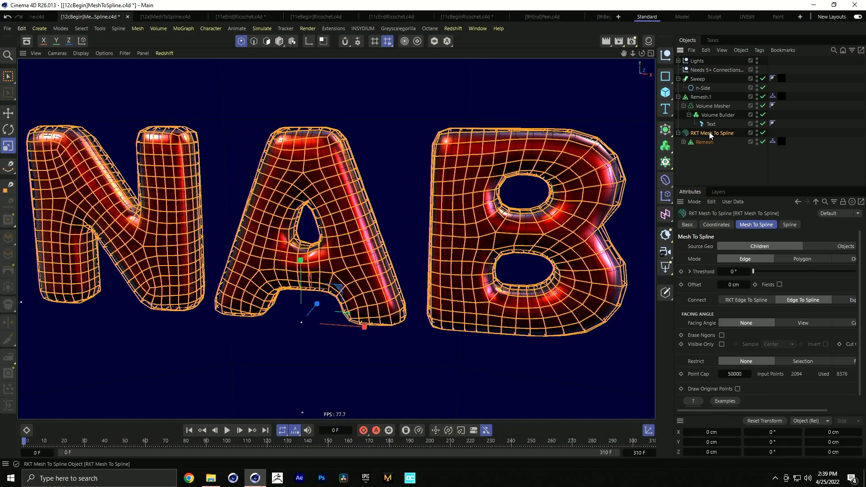
pyautogui.rightClick(712, 134)
pyautogui.press('Escape')
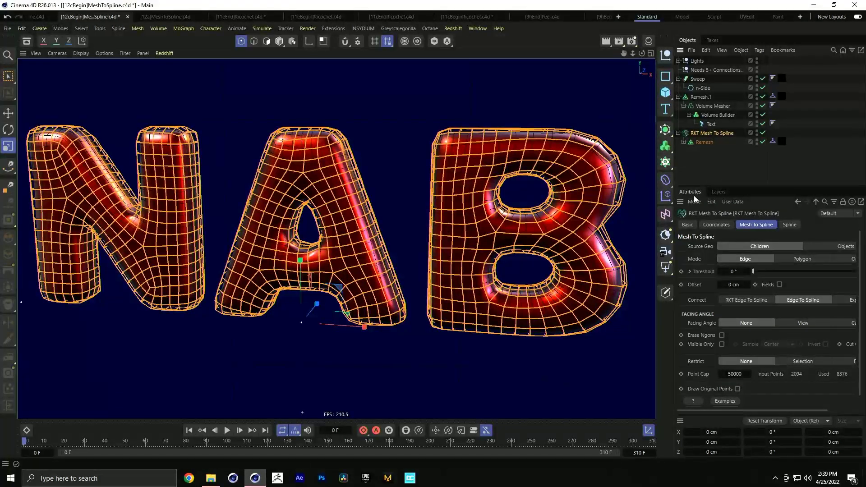
pyautogui.click(846, 301)
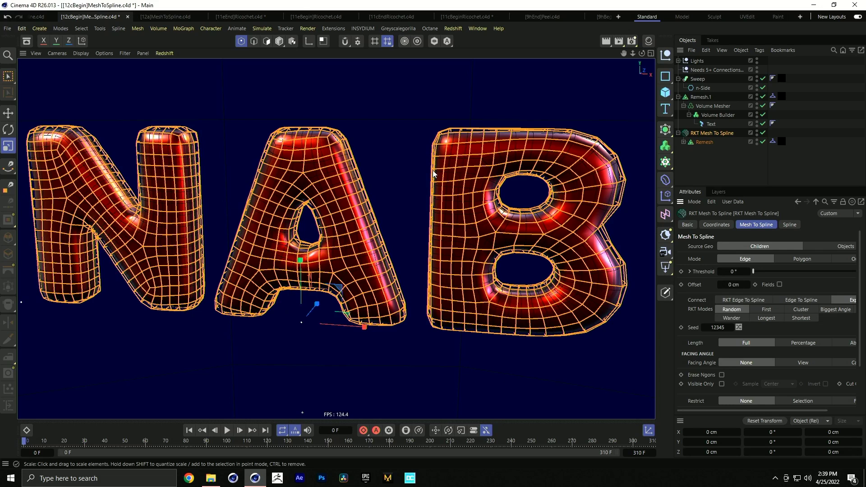
# Add a Rope simulation tag to the RKT Mesh To Spline object.
pyautogui.click(696, 155)
pyautogui.rightClick(699, 134)
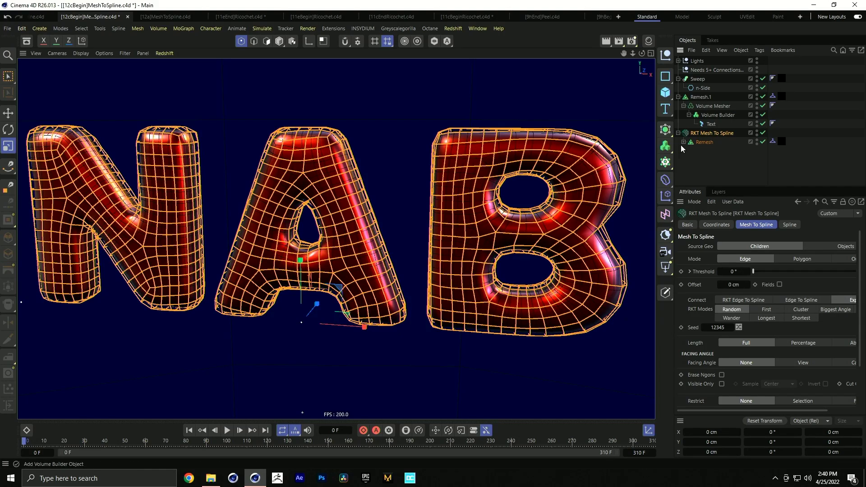
pyautogui.rightClick(720, 134)
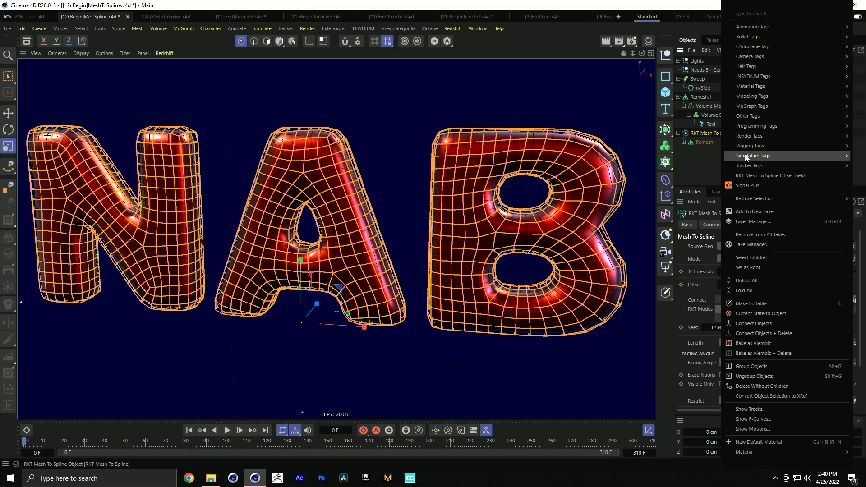
pyautogui.moveTo(722, 155)
pyautogui.click(697, 171)
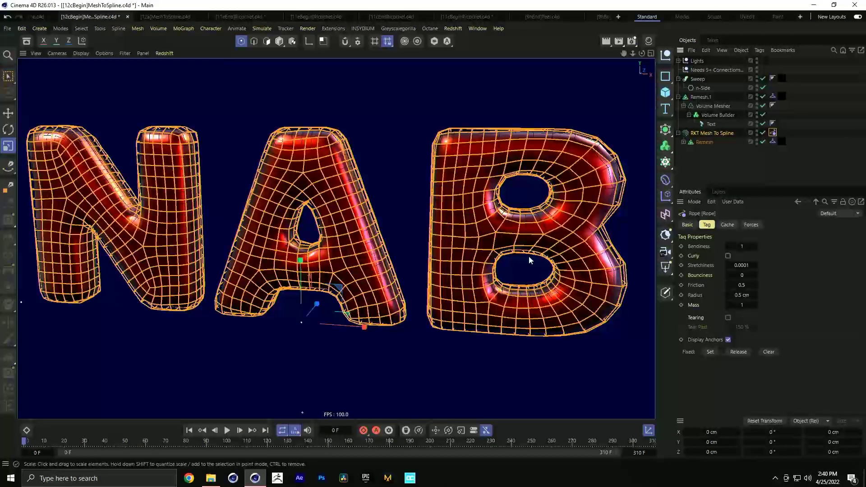
# Delete the Collider tag from the Remesh inside RKT Mesh To Spline, and test the simulation before rewinding to the start.
pyautogui.click(774, 141)
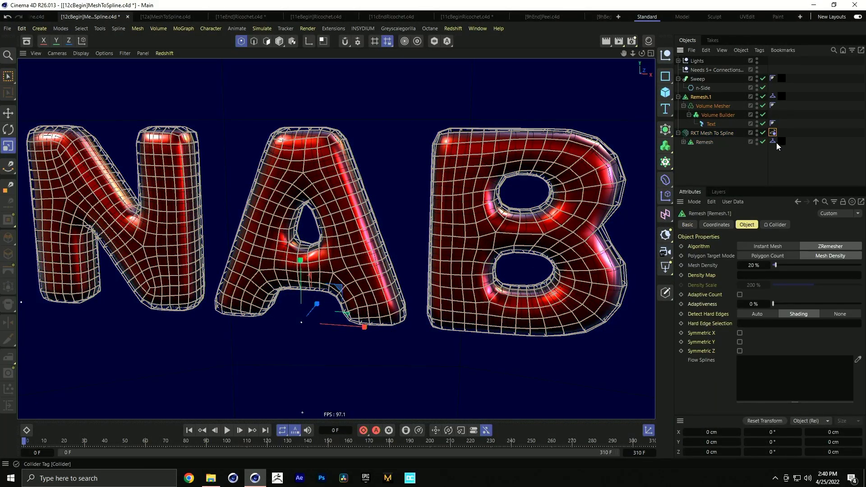
pyautogui.click(770, 153)
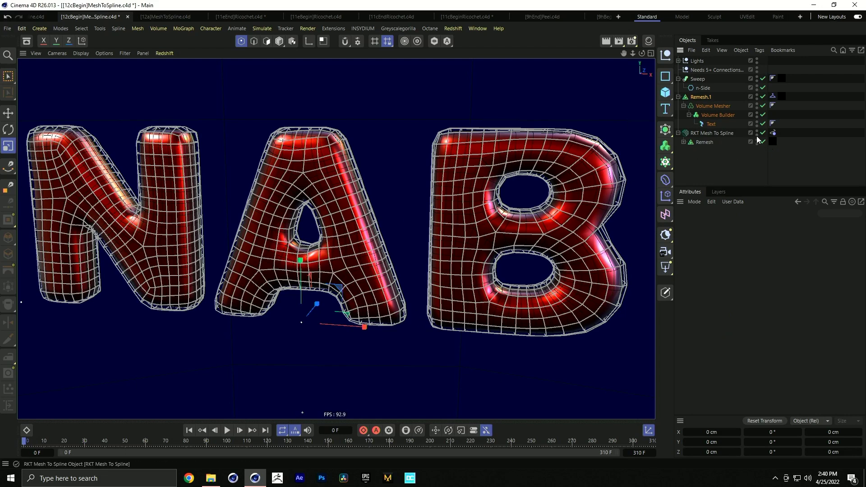
pyautogui.click(227, 431)
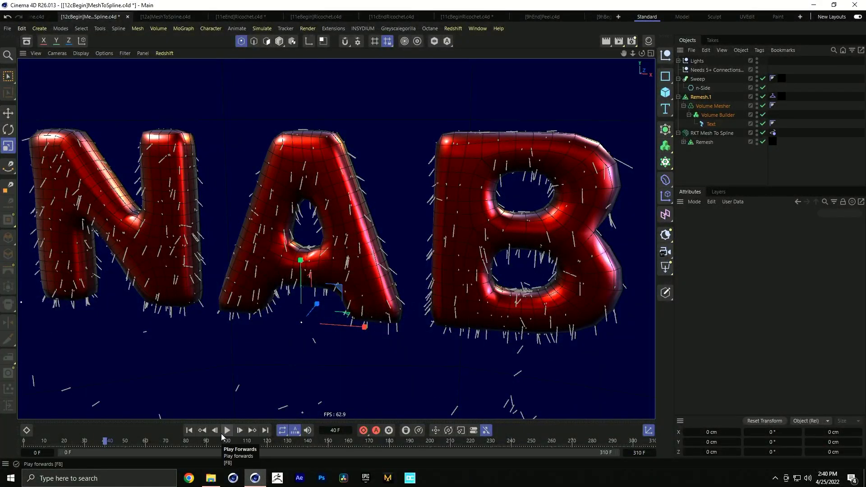
pyautogui.click(189, 431)
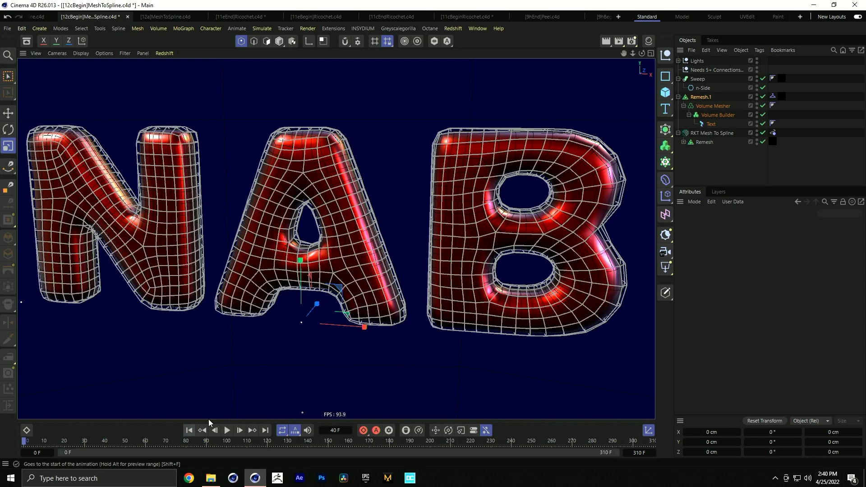
# Add a Connector simulation tag to the RKT Mesh To Spline object.
pyautogui.rightClick(705, 134)
pyautogui.moveTo(738, 155)
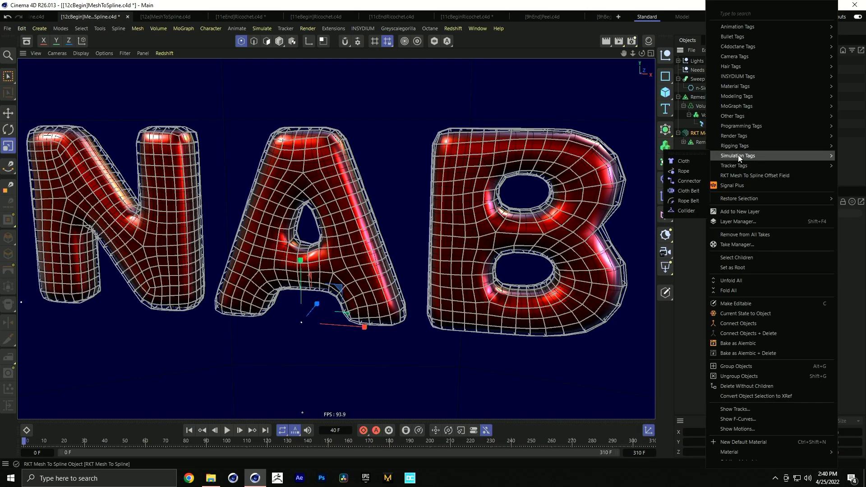
pyautogui.click(687, 182)
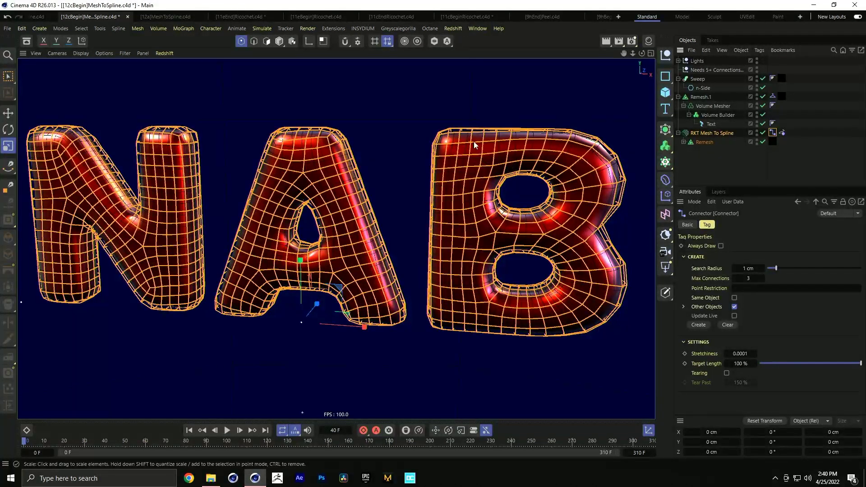
# Set the exploded splines' Length to Percentage at 94% in RKT Mesh To Spline.
pyautogui.click(719, 134)
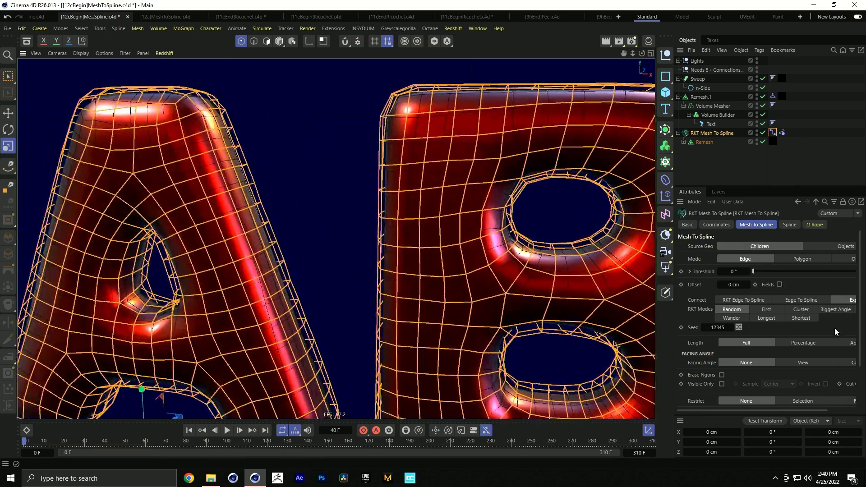
pyautogui.click(839, 344)
pyautogui.click(792, 315)
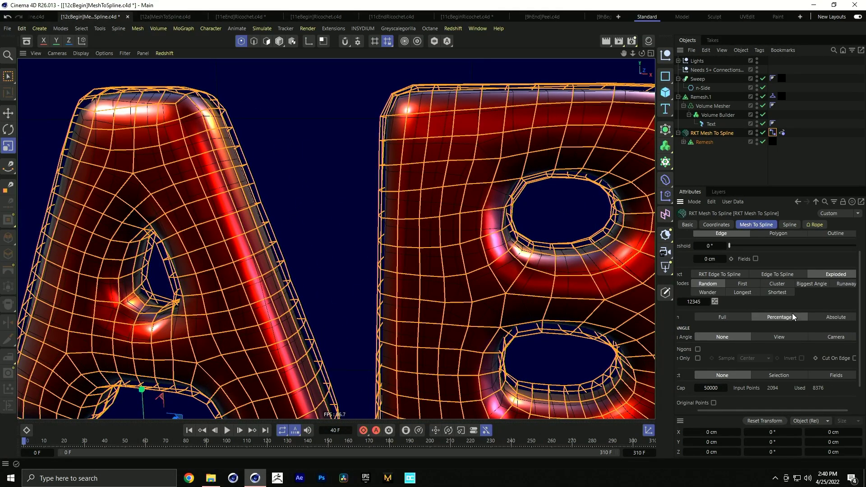
pyautogui.moveTo(697, 329); pyautogui.dragTo(695, 329)
pyautogui.keyDown('alt'); pyautogui.moveTo(505, 158); pyautogui.dragTo(597, 147, button='right'); pyautogui.keyUp('alt')
pyautogui.hotkey('ctrl', 'shift', 'z')
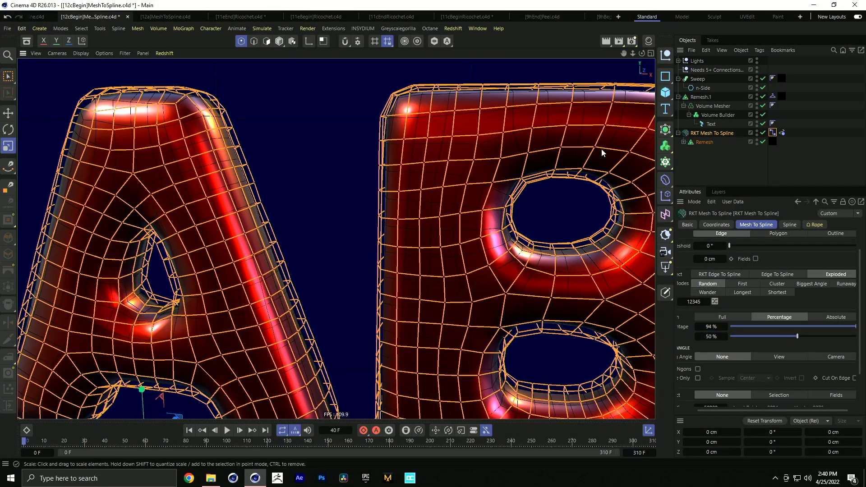
# Restrict the Connector to the same object, preview its connections with Update Live, and set Max Connections to 5.
pyautogui.click(773, 133)
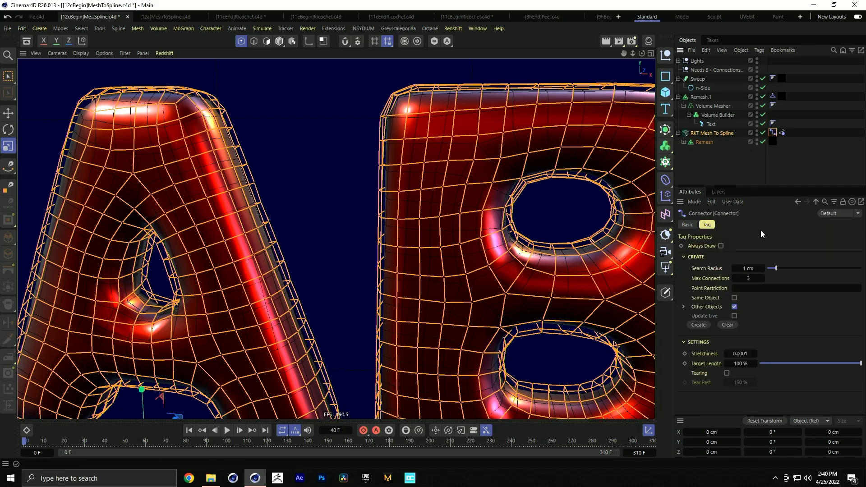
pyautogui.click(733, 298)
pyautogui.click(734, 316)
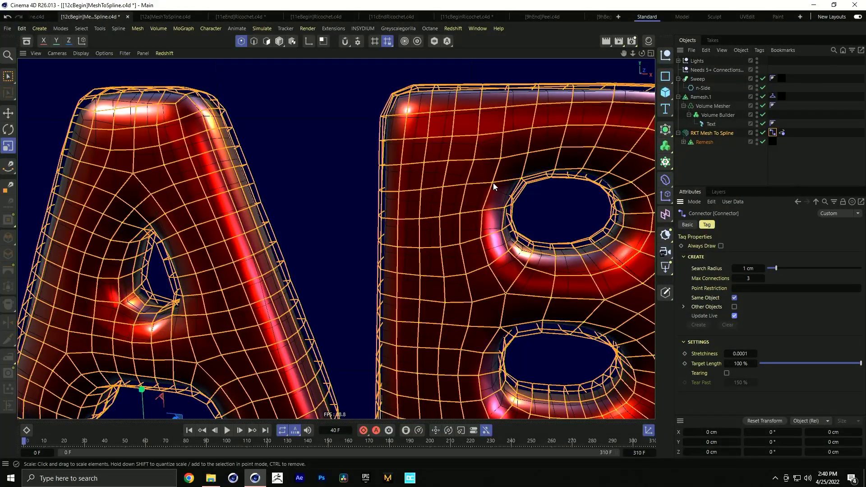
pyautogui.scroll(5, 494, 186)
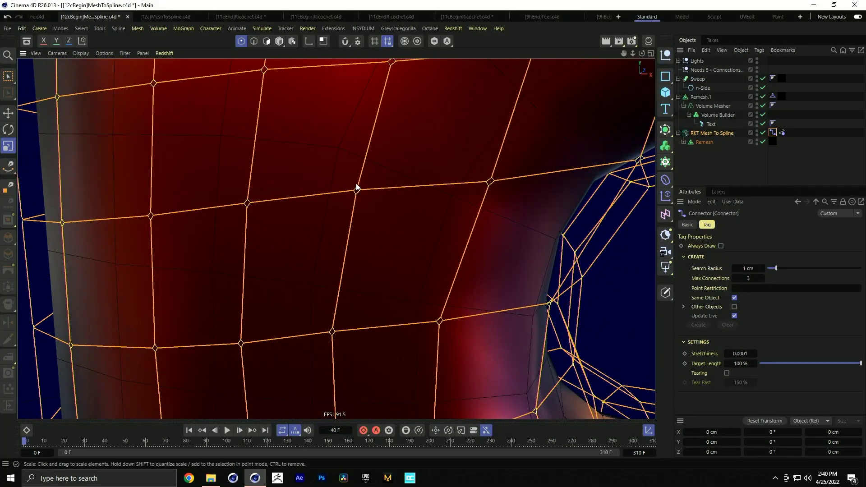
pyautogui.doubleClick(748, 278)
pyautogui.write('5')
pyautogui.click(733, 315)
# Play the connected rope simulation over the NAB lettering and rewind it to the start.
pyautogui.scroll(-5, 451, 213)
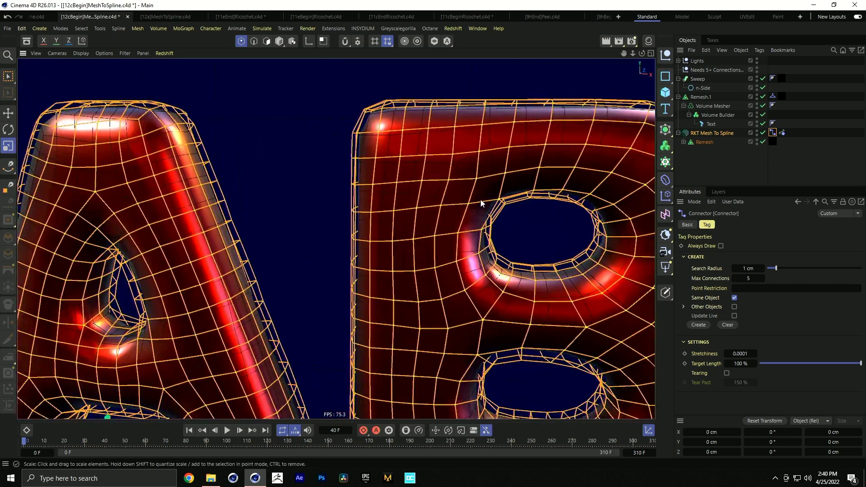
pyautogui.scroll(-8, 413, 229)
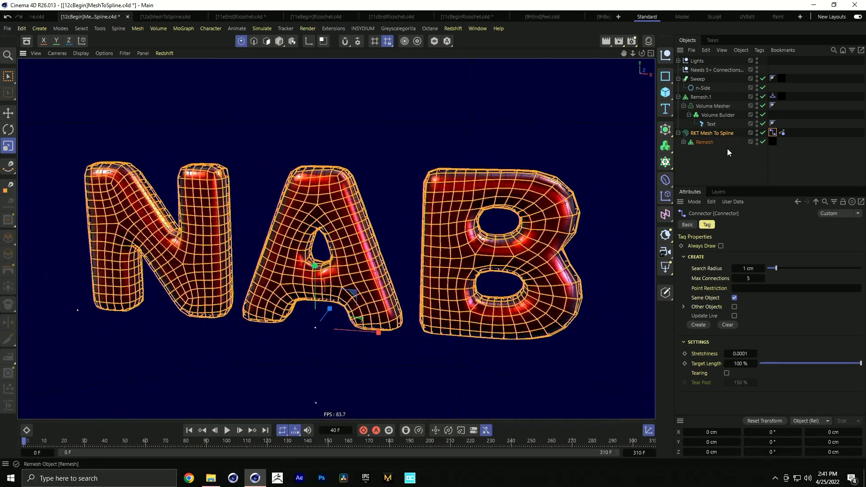
pyautogui.click(727, 150)
pyautogui.click(228, 431)
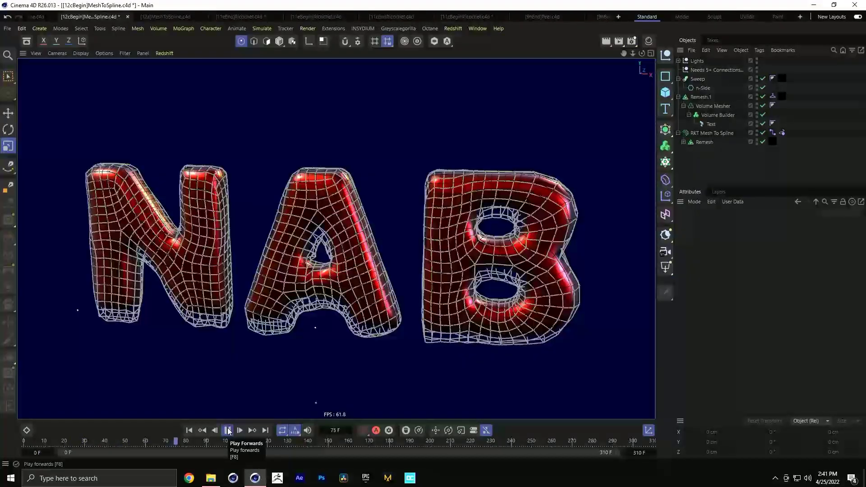
pyautogui.click(228, 430)
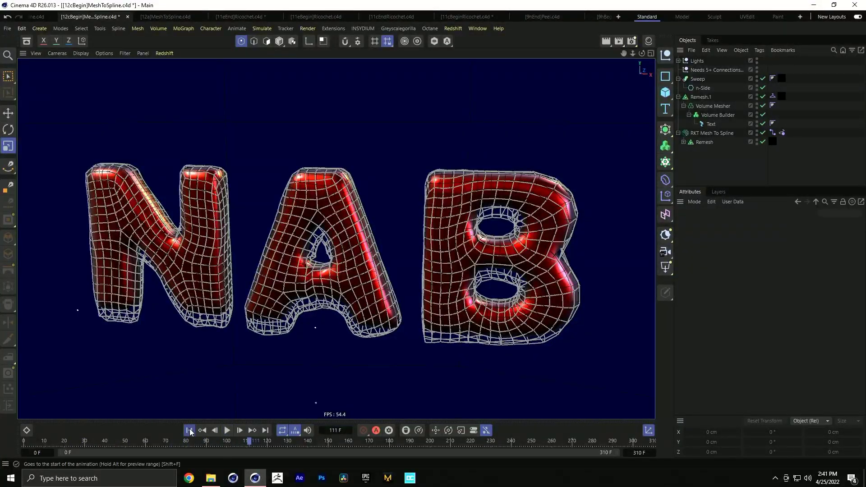
pyautogui.click(190, 431)
# Nest the RKT Mesh To Spline under the Sweep below n-Side, and display the swept ropes in Gouraud shading without lines.
pyautogui.moveTo(707, 134); pyautogui.dragTo(701, 92)
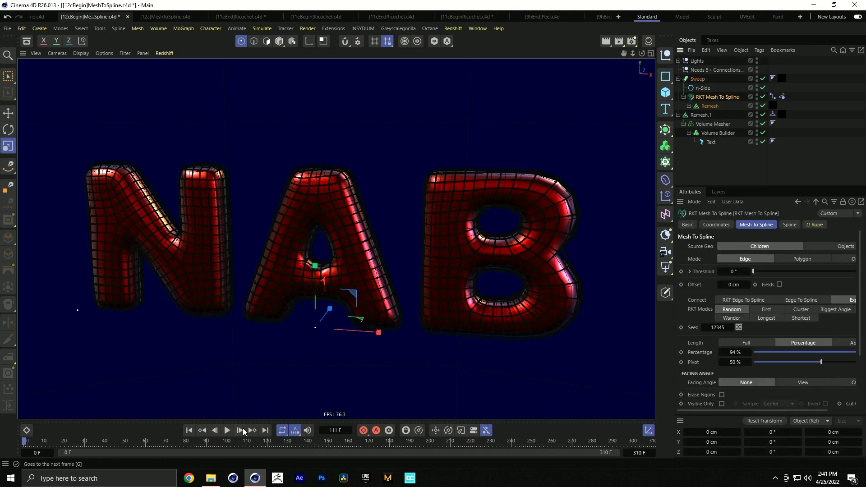
pyautogui.click(227, 430)
pyautogui.click(228, 431)
pyautogui.press('n')
pyautogui.press('a')
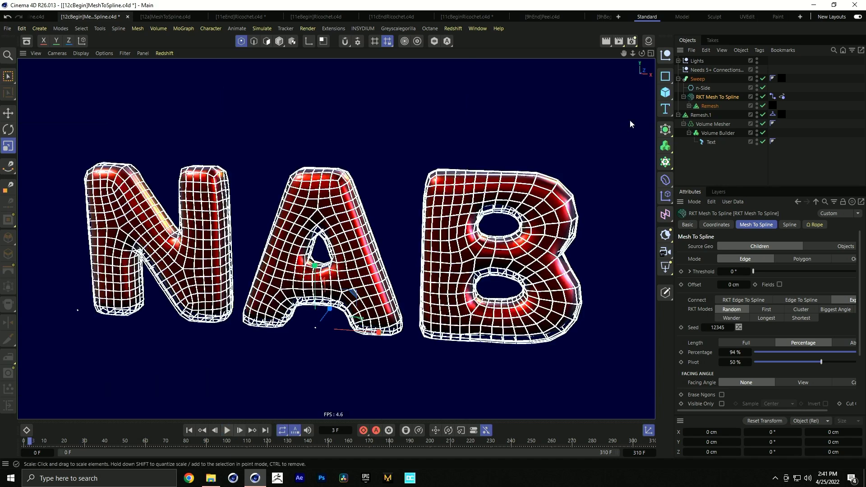
# Check the Sweep's cap settings and resume playback of the swept rope simulation.
pyautogui.click(702, 78)
pyautogui.click(768, 225)
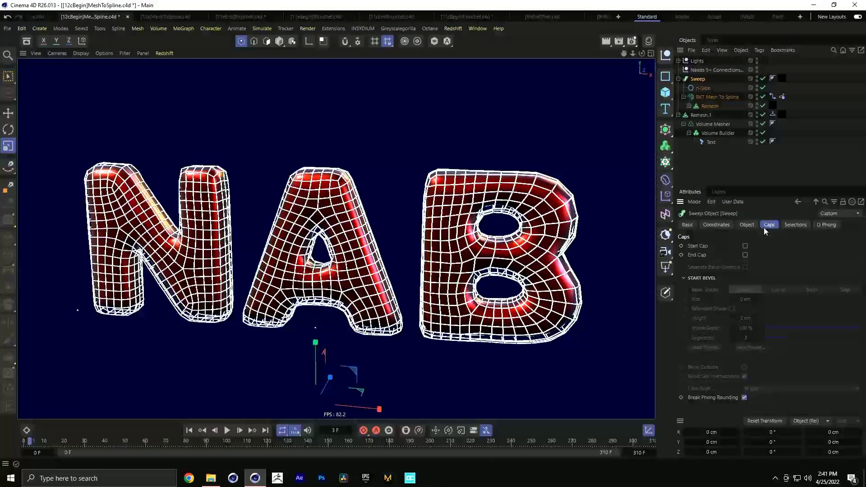
pyautogui.click(228, 430)
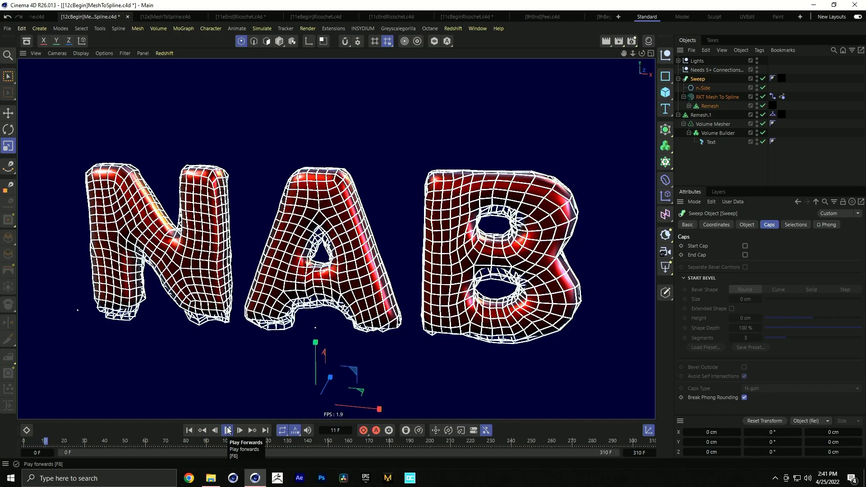
# Stop the rope simulation and switch to the [9hBegin2]Peel.c4d document.
pyautogui.click(227, 431)
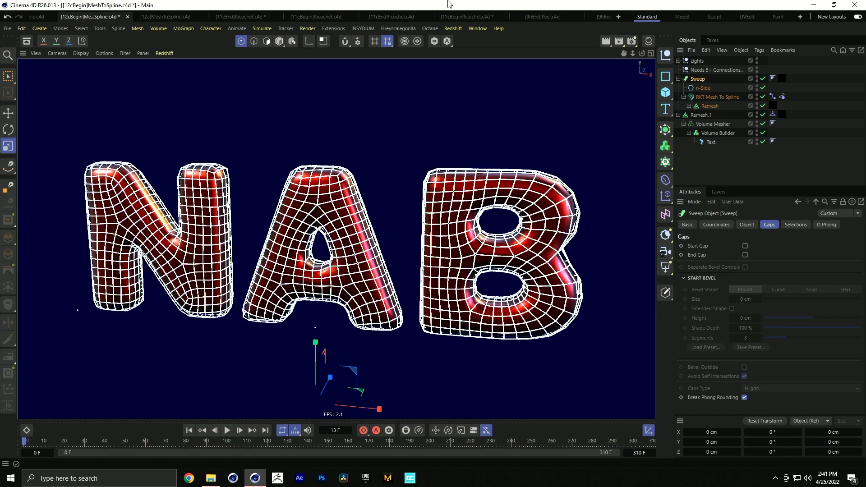
pyautogui.scroll(-3, 554, 17)
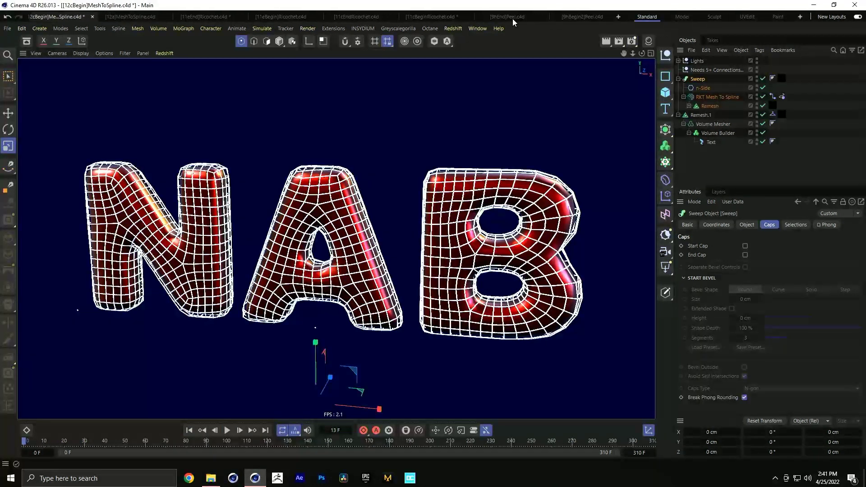
pyautogui.click(578, 18)
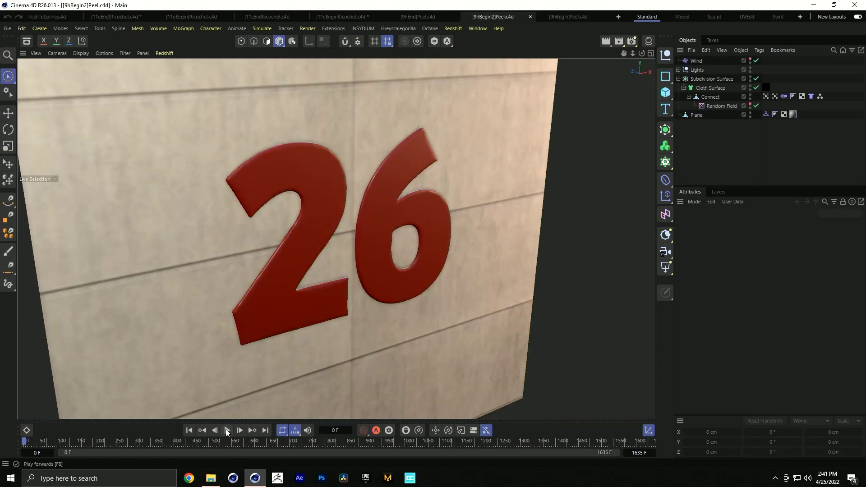
# Disable the Cloth Surface and Subdivision Surface, select the Connect mesh, and display the scene in Gouraud shading with lines.
pyautogui.click(707, 98)
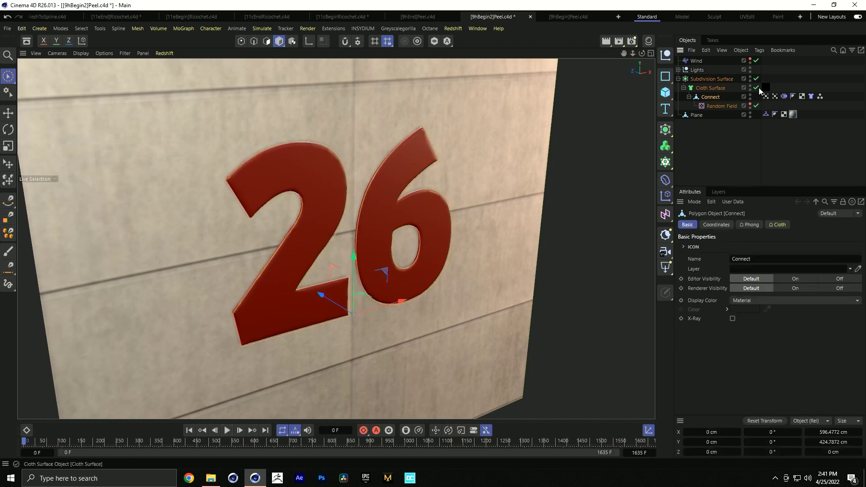
pyautogui.click(696, 115)
pyautogui.click(717, 97)
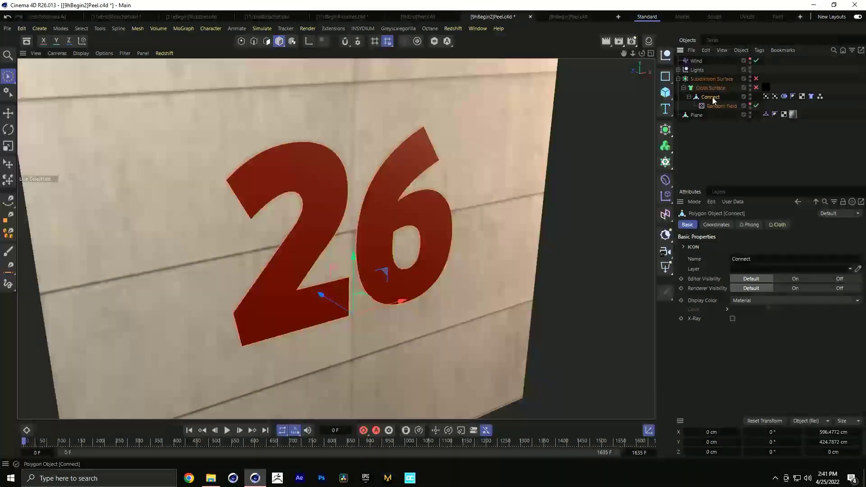
pyautogui.press('n')
pyautogui.press('b')
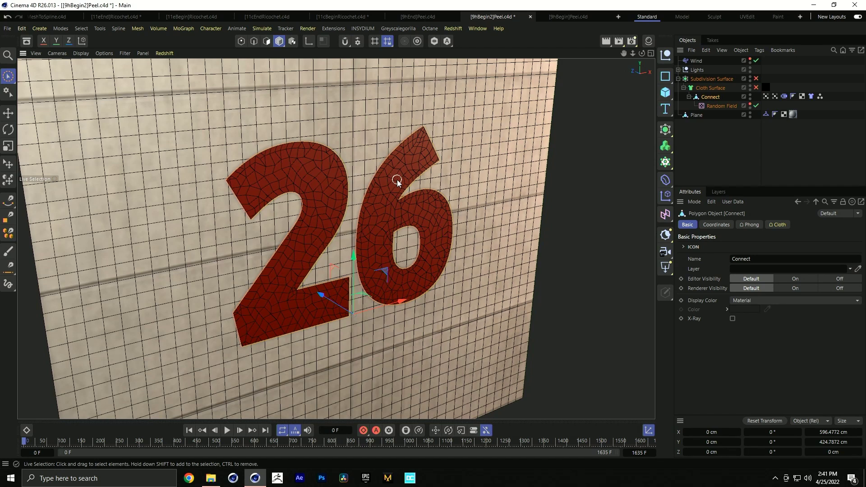
# Inspect the settings of the Cloth tag on the Connect mesh.
pyautogui.click(811, 96)
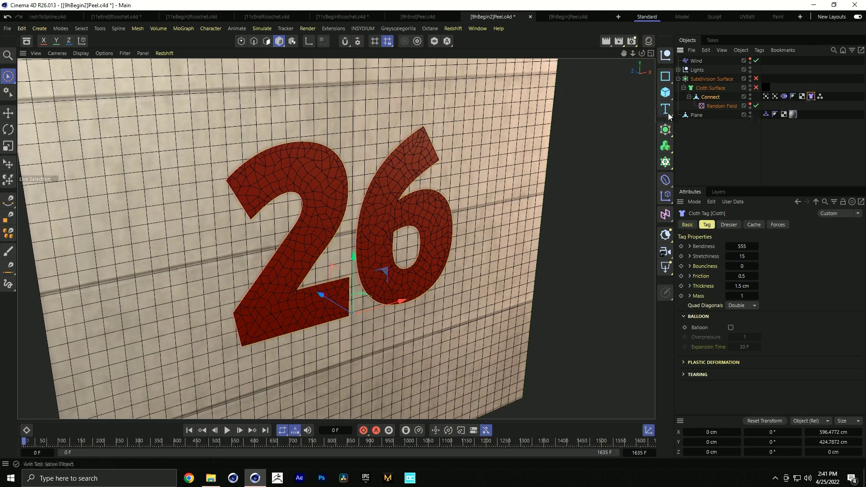
pyautogui.click(695, 115)
pyautogui.click(832, 98)
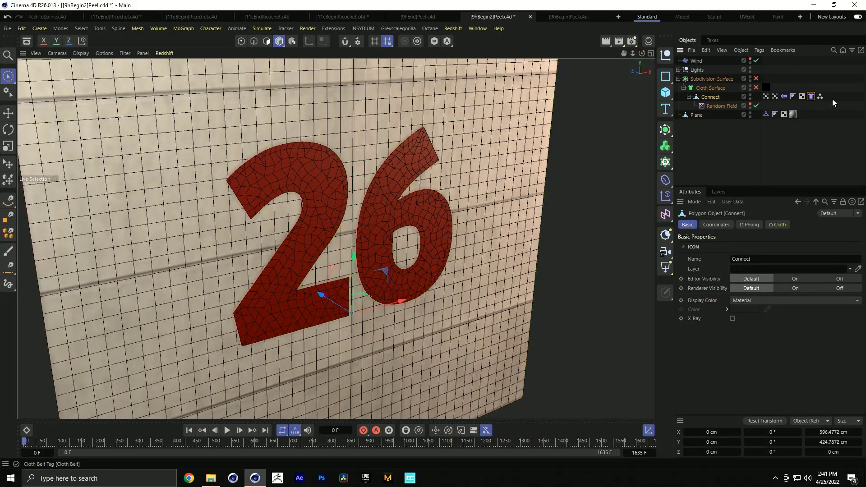
pyautogui.click(812, 96)
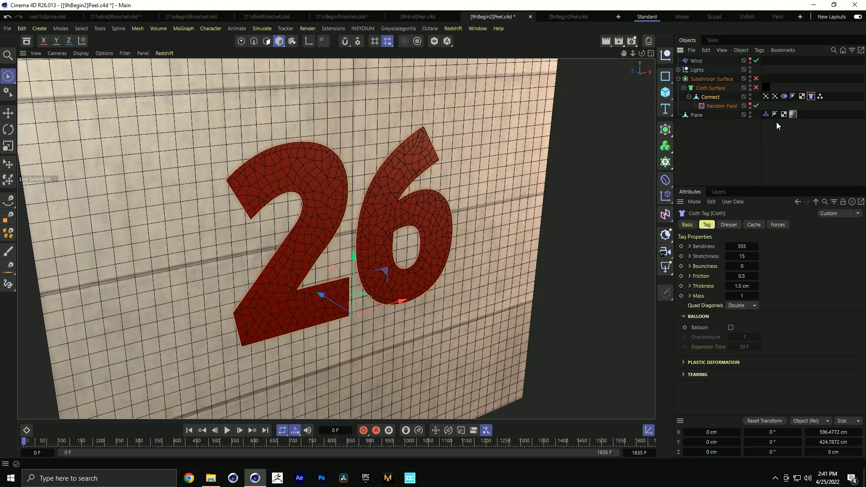
# Clear the Influence map of the Connect mesh's Belt tag, play the simulation to test it, and rewind to the start.
pyautogui.click(783, 96)
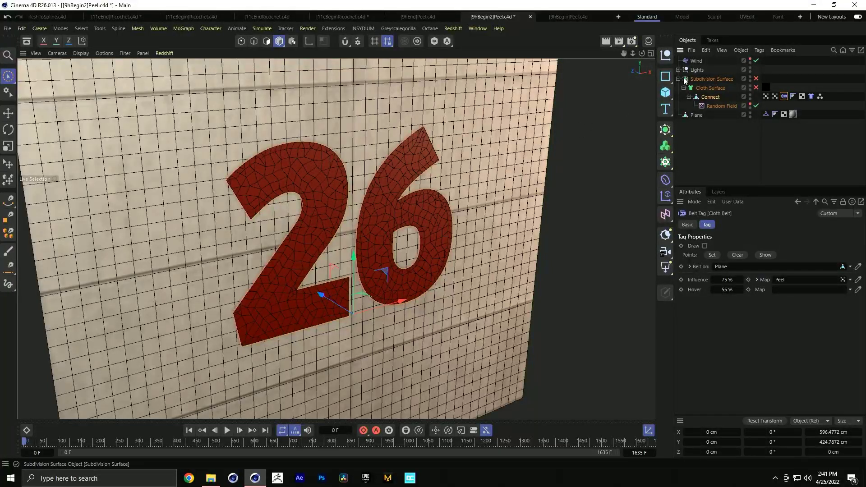
pyautogui.click(851, 280)
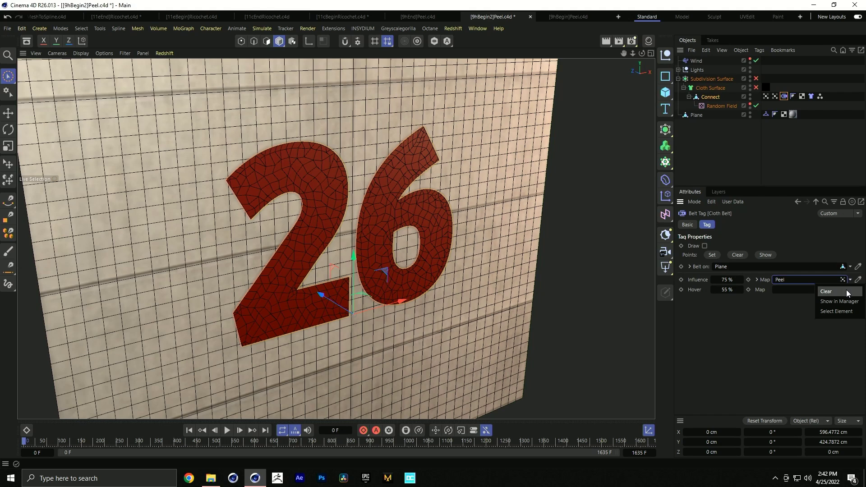
pyautogui.click(825, 291)
pyautogui.click(228, 430)
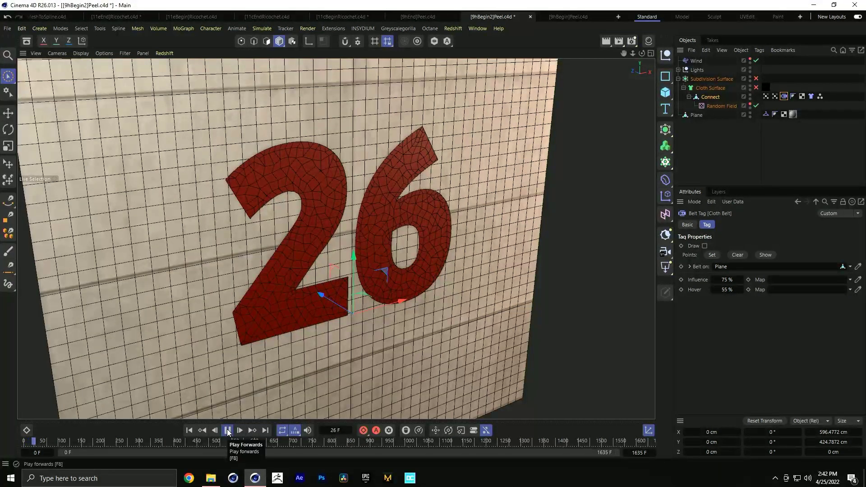
pyautogui.click(228, 431)
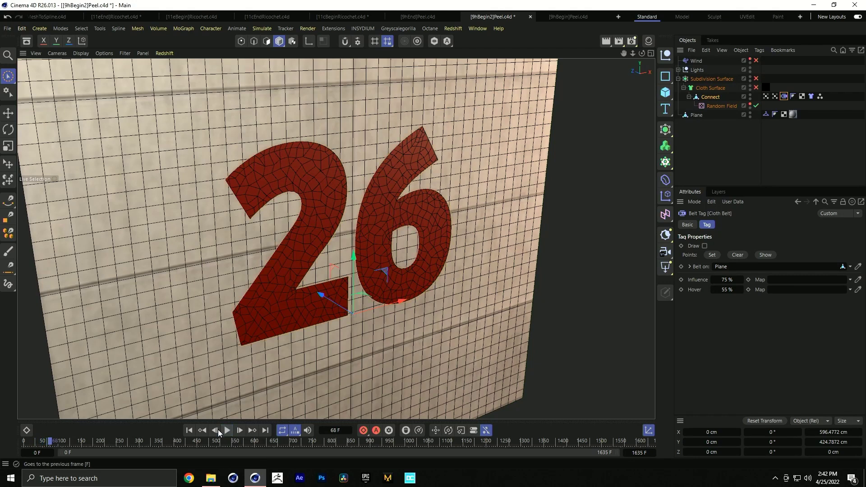
pyautogui.click(189, 430)
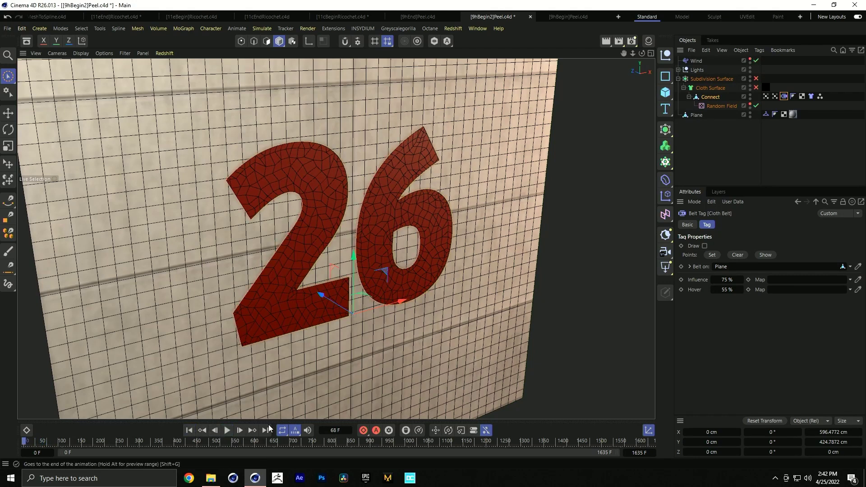
# Inspect the Connect mesh's Vertex Map tag, examining its Start point selection, Freeze and Random Field layers.
pyautogui.click(765, 96)
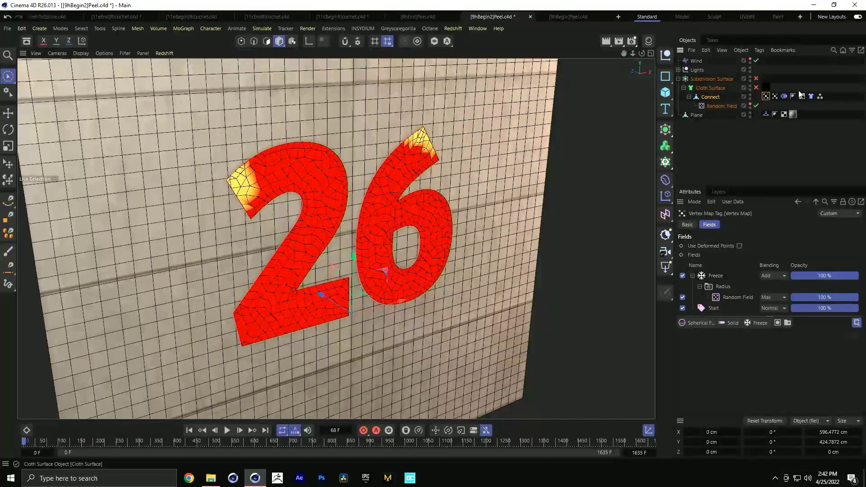
pyautogui.doubleClick(820, 96)
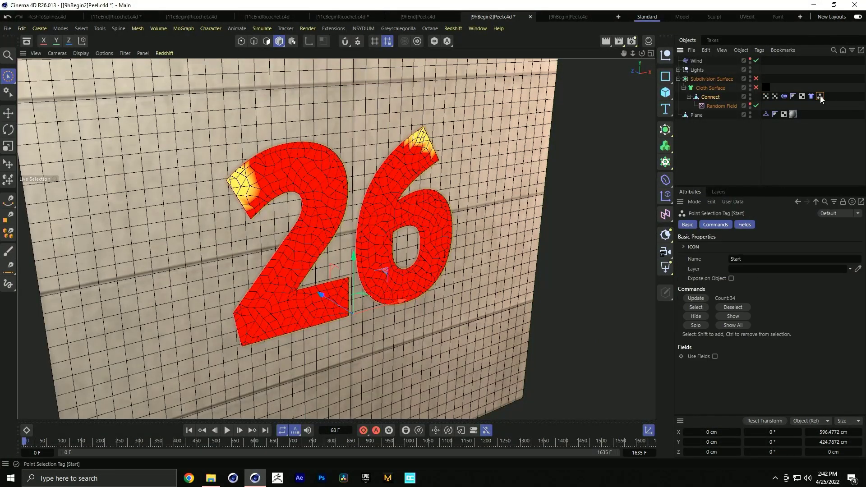
pyautogui.doubleClick(765, 96)
pyautogui.click(765, 96)
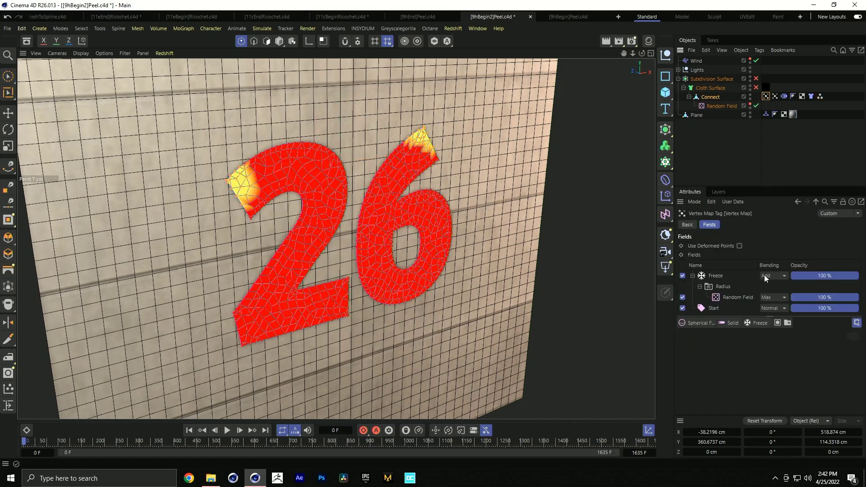
pyautogui.click(706, 309)
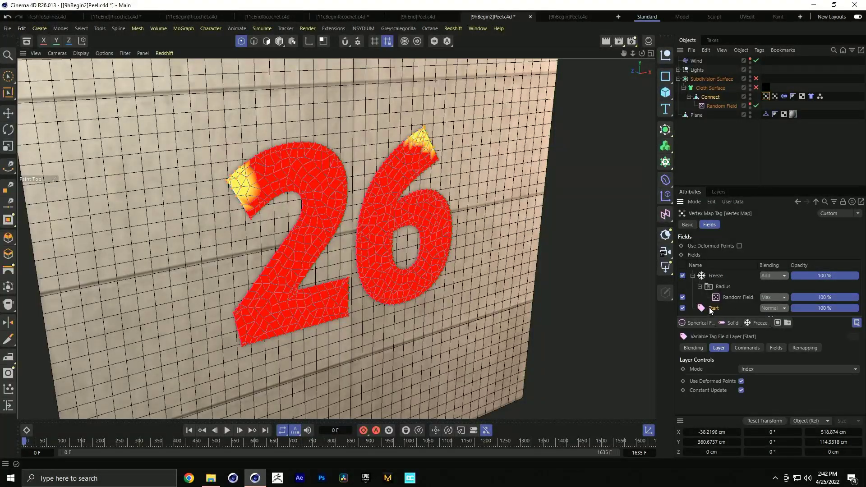
pyautogui.click(706, 275)
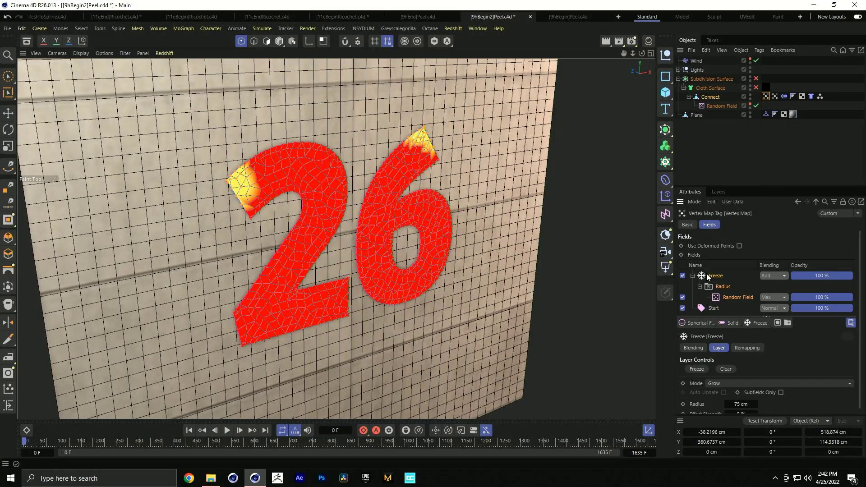
pyautogui.click(729, 295)
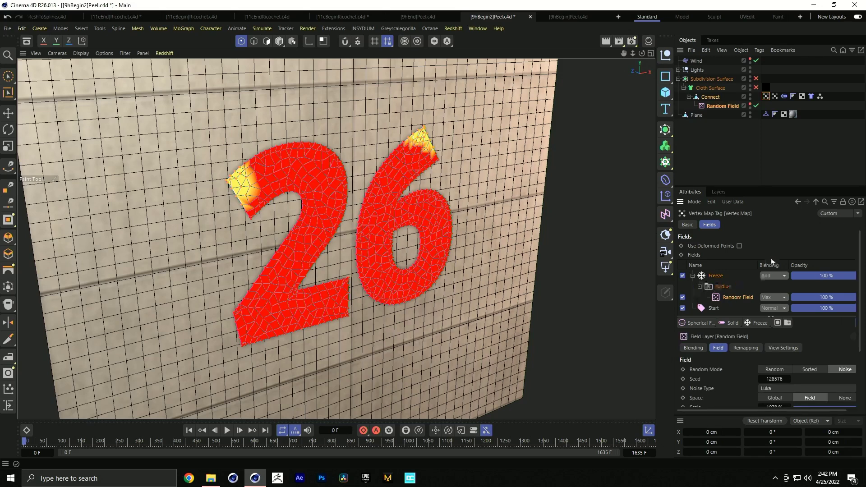
# Play the animation to examine how the vertex map grows across the 26, and rewind to the start.
pyautogui.click(226, 430)
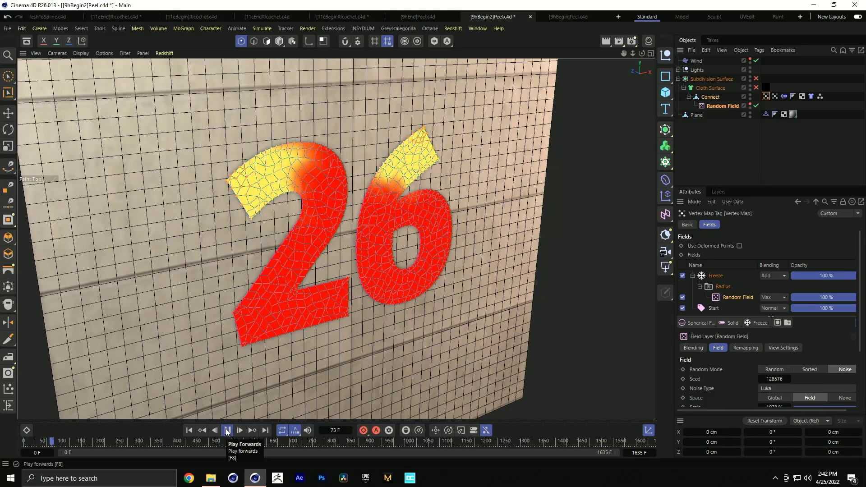
pyautogui.click(227, 431)
pyautogui.click(189, 431)
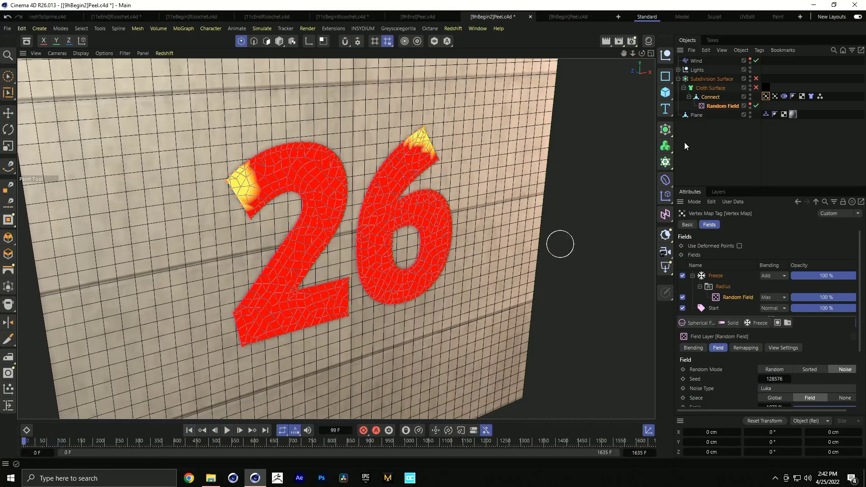
# Inspect the inverted Peel vertex map on the Connect mesh, play its animation, and rewind to the start.
pyautogui.click(774, 96)
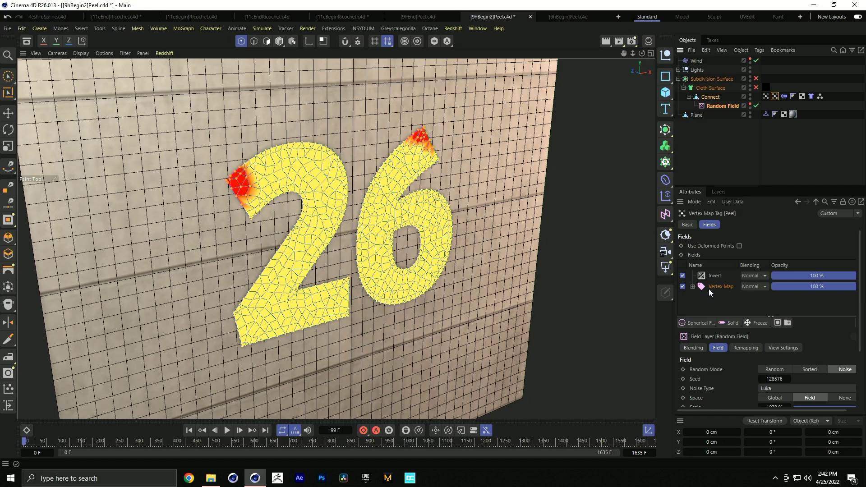
pyautogui.click(227, 431)
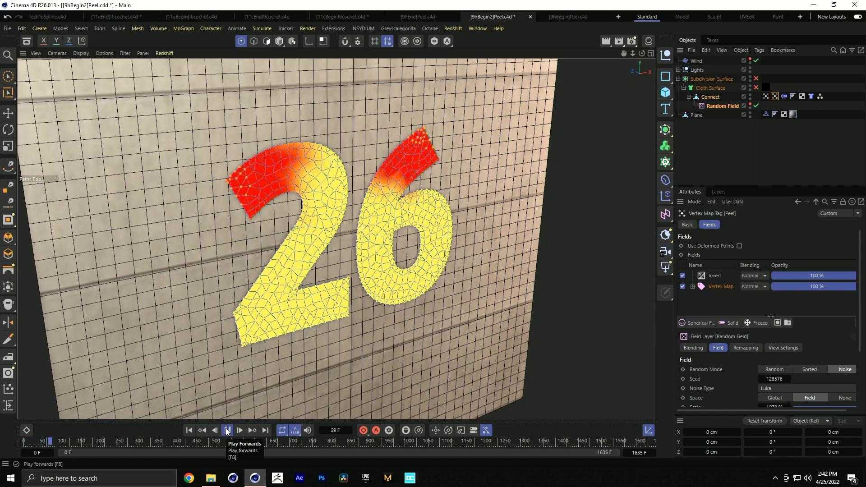
pyautogui.click(227, 431)
pyautogui.click(195, 431)
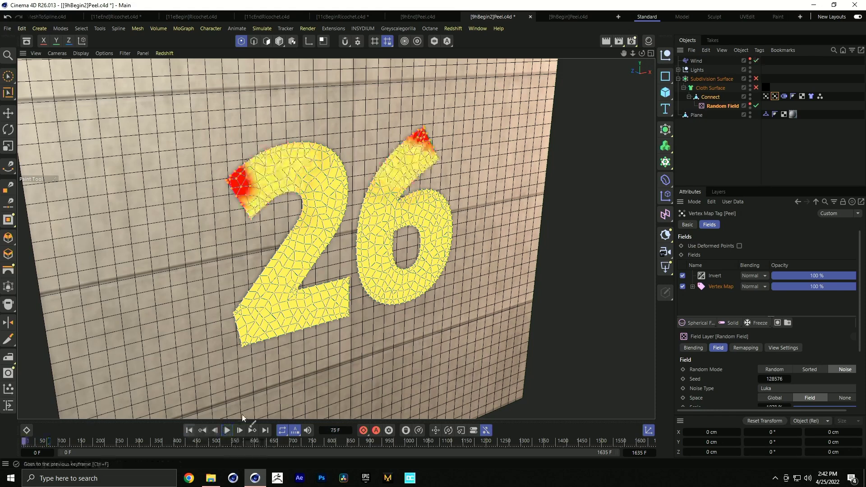
# Assign the Peel vertex map to the Belt tag's Influence map, and return to Model mode.
pyautogui.click(784, 96)
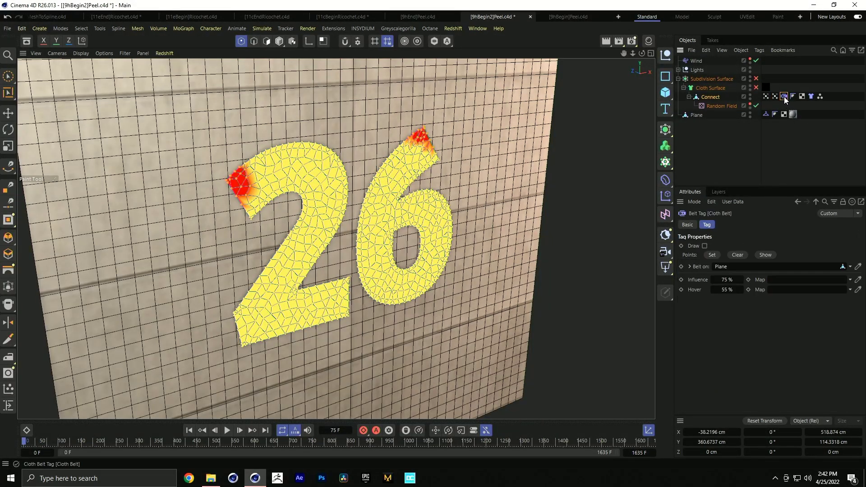
pyautogui.moveTo(773, 97); pyautogui.dragTo(786, 280)
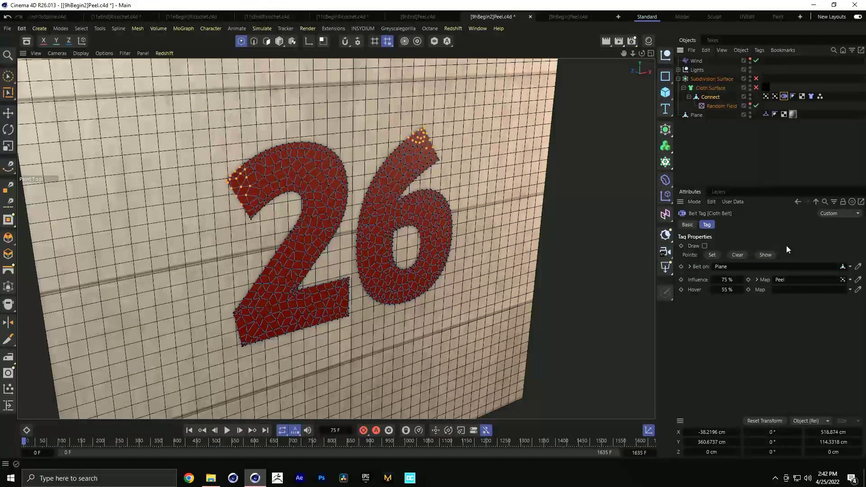
pyautogui.click(281, 41)
# Enable the Cloth Surface and Subdivision Surface, and display the scene in Gouraud shading without lines.
pyautogui.click(756, 88)
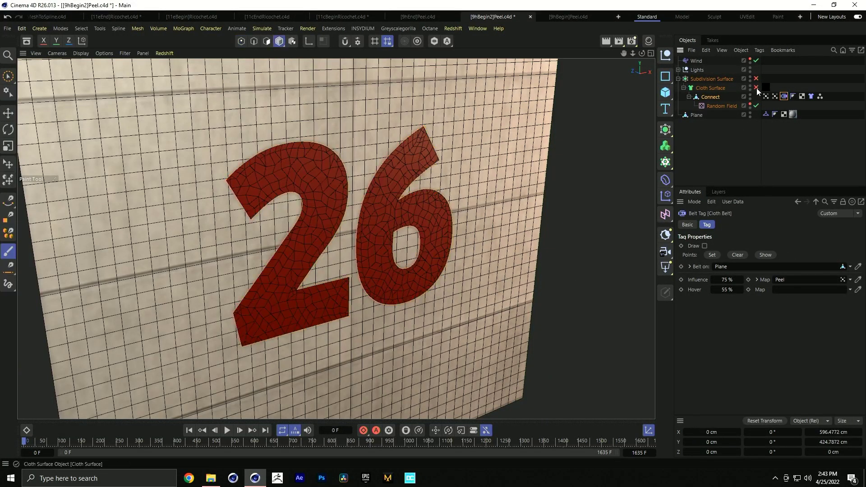
pyautogui.click(756, 78)
pyautogui.press('n')
pyautogui.press('a')
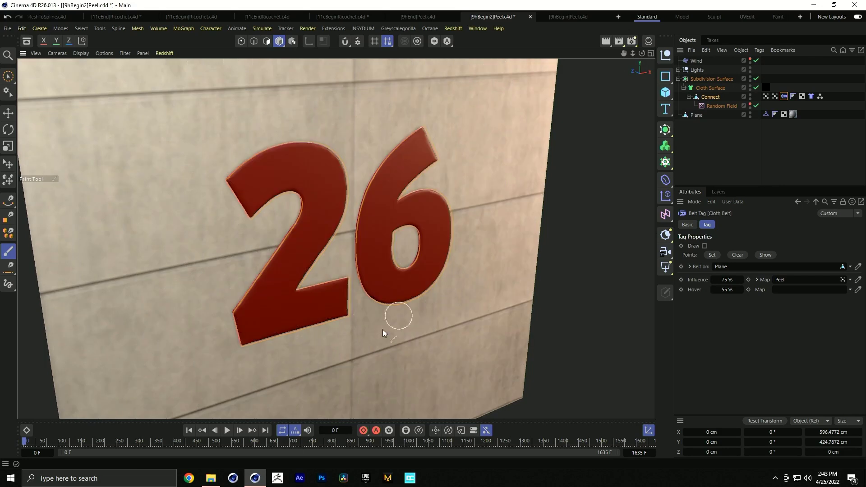
# Play the simulation of the 26 peeling off the wall, stop it, and rewind to the start.
pyautogui.click(226, 431)
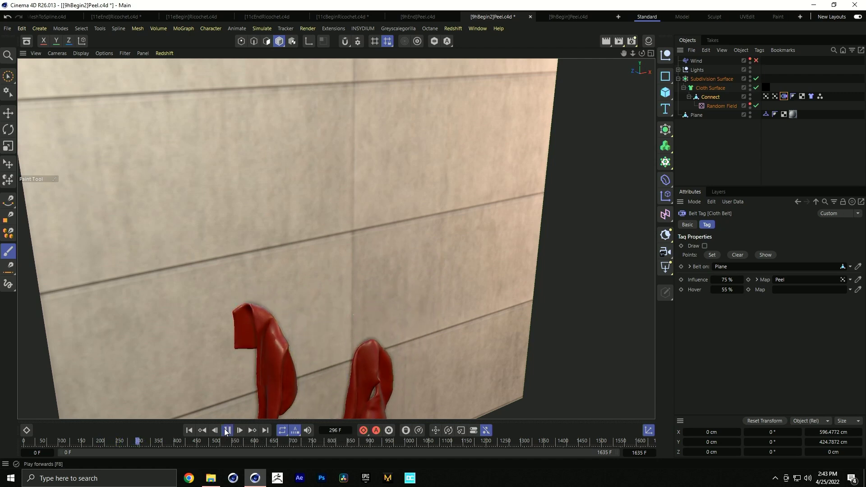
pyautogui.click(227, 430)
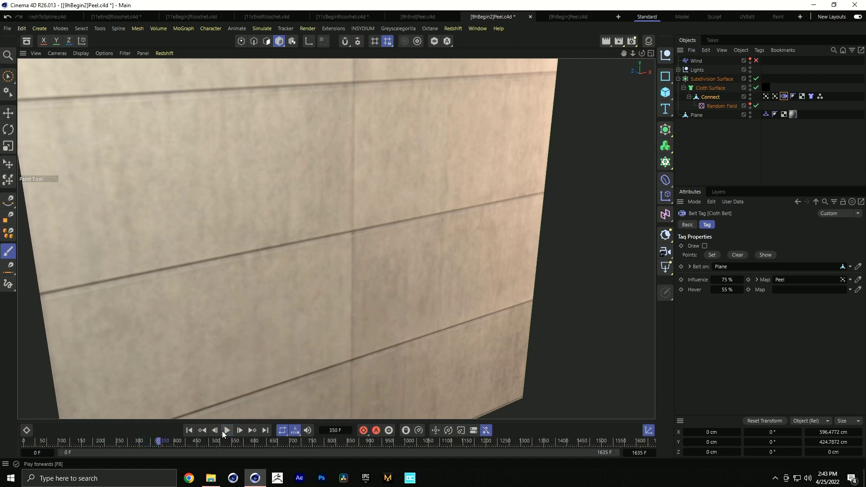
pyautogui.click(189, 431)
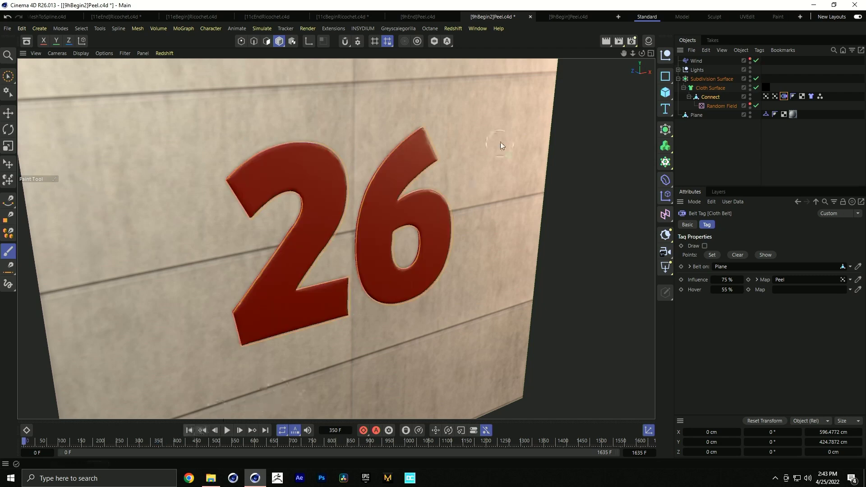
# Switch to the [9hEnd]Peel.c4d document, play its simulation, and inspect the Cloth Surface's object settings.
pyautogui.click(410, 17)
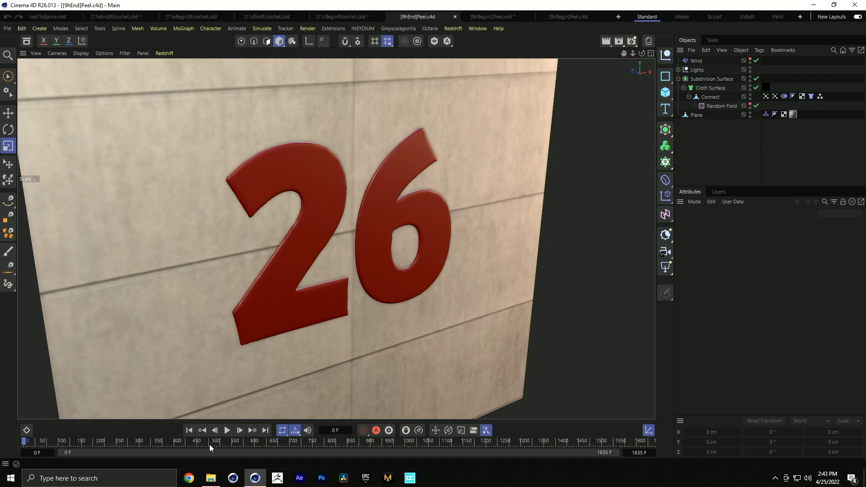
pyautogui.click(228, 430)
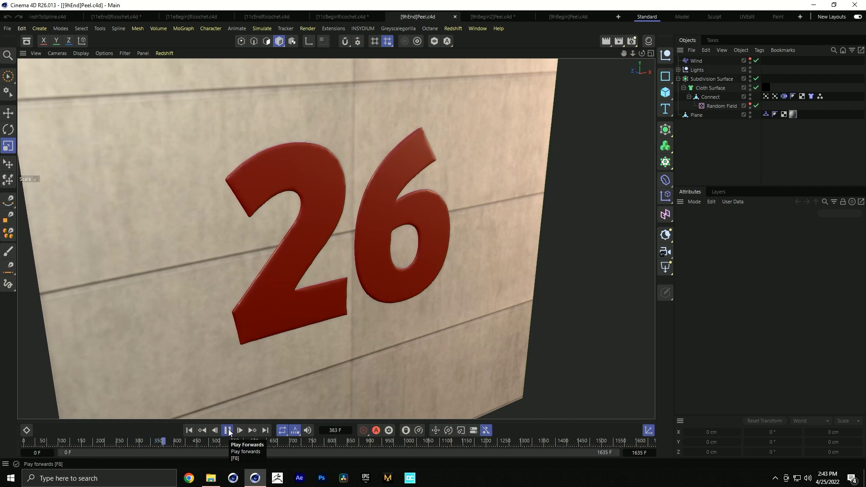
pyautogui.click(710, 88)
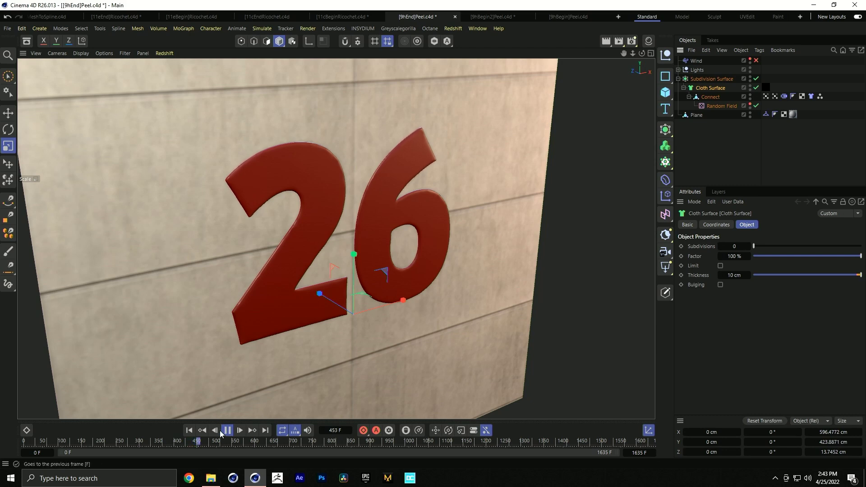
# Stop the peel simulation and rewind the timeline to the first frame.
pyautogui.click(227, 430)
pyautogui.click(190, 430)
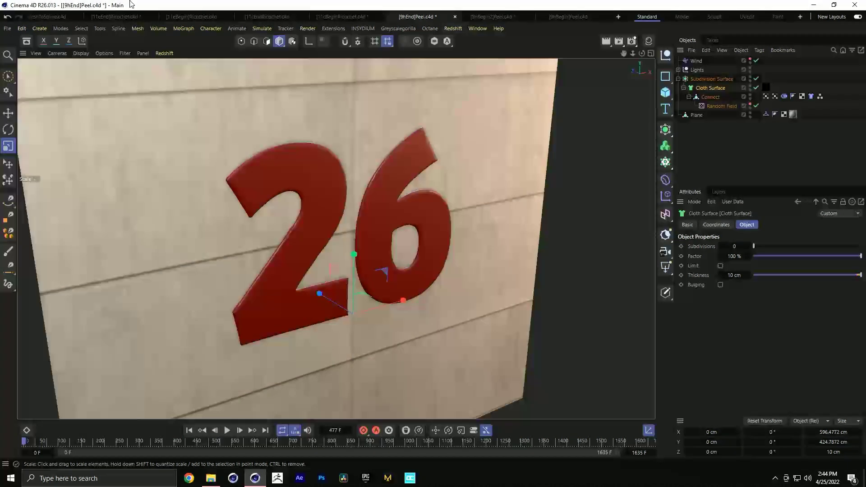
# Close the [9hBegin], [9hBegin2] and [9hEnd] Peel.c4d projects, discarding their unsaved changes.
pyautogui.click(558, 17)
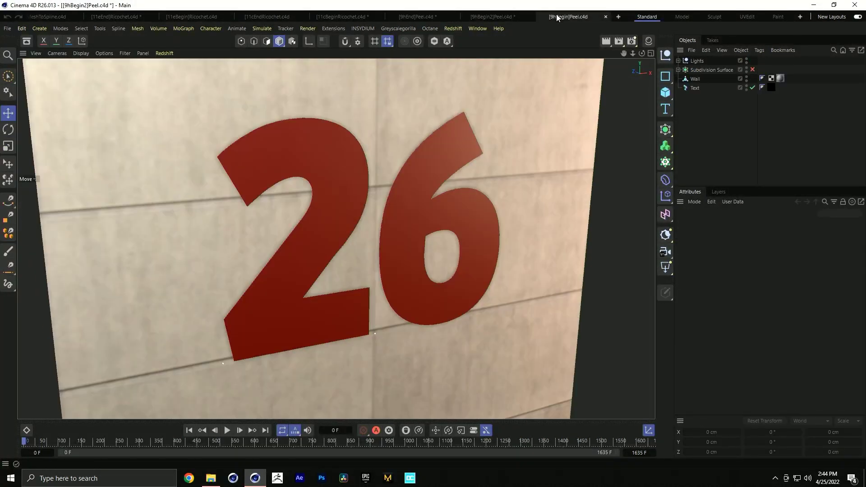
pyautogui.hotkey('ctrl', 'F4')
pyautogui.hotkey('ctrl', 'F4')
pyautogui.click(448, 274)
pyautogui.hotkey('ctrl', 'F4')
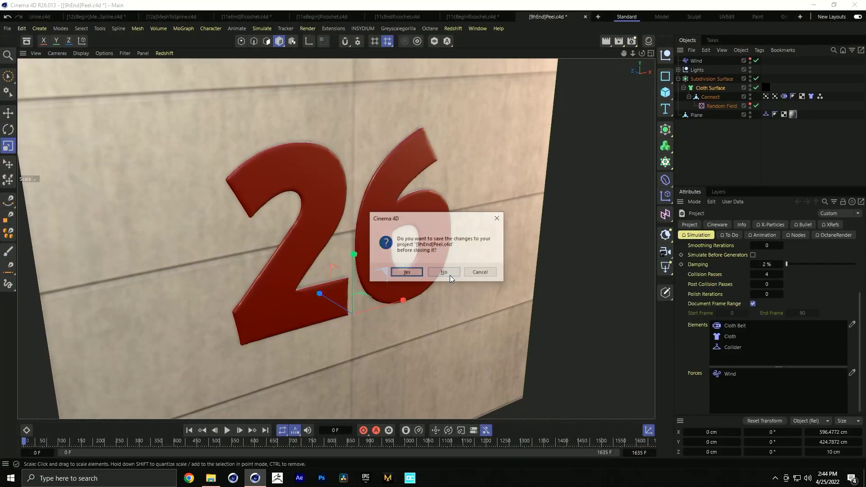
pyautogui.click(450, 275)
# Close the [11cBegin], [11cEnd], [11eBegin] and [11eEnd] Ricochet.c4d projects without saving changes.
pyautogui.hotkey('ctrl', 'F4')
pyautogui.click(445, 273)
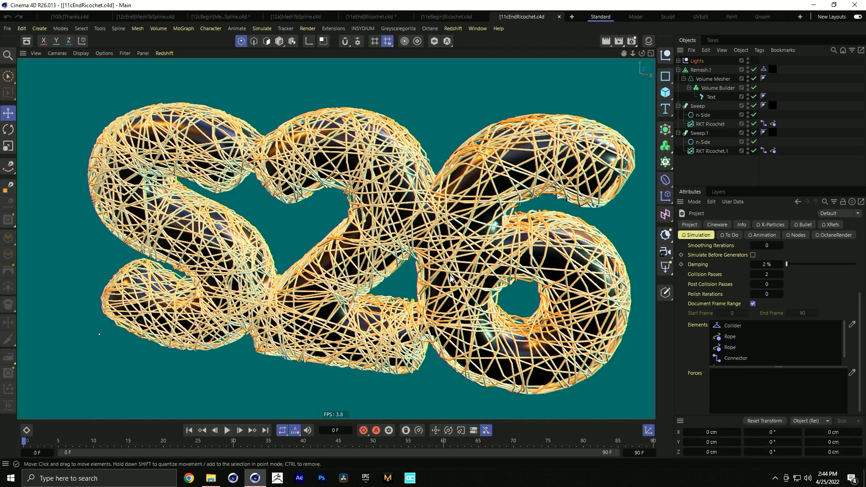
pyautogui.hotkey('ctrl', 'F4')
pyautogui.hotkey('ctrl', 'F4')
pyautogui.hotkey('ctrl', 'F4')
pyautogui.click(444, 273)
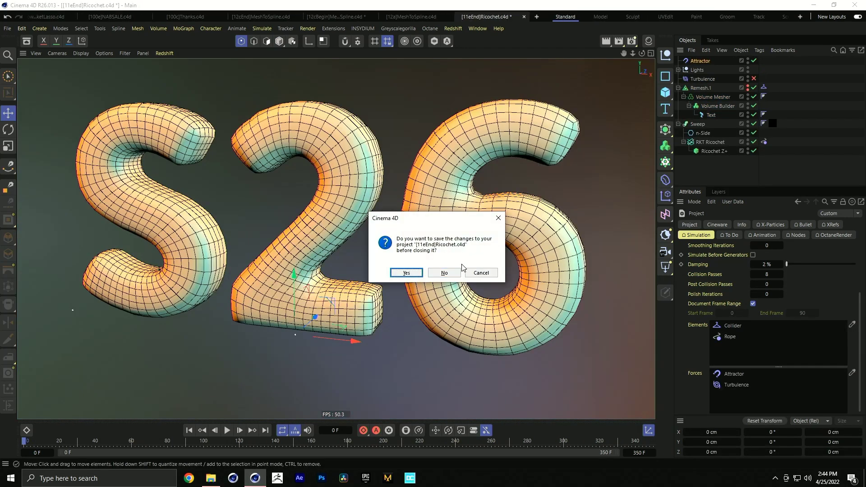
# Close the [12a], [12cBegin] and [12cEnd] MeshToSpline.c4d projects without saving, leaving the [100c]Thanks.c4d project in front.
pyautogui.hotkey('ctrl', 'F4')
pyautogui.hotkey('ctrl', 'F4')
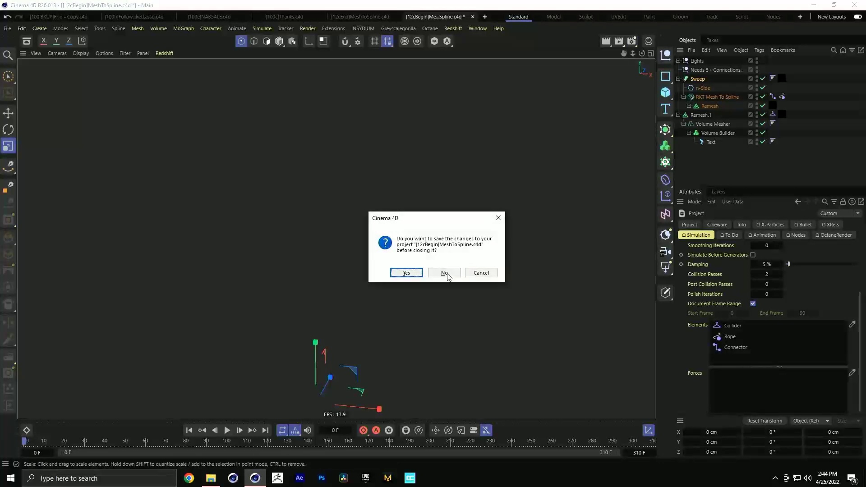
pyautogui.click(444, 273)
pyautogui.hotkey('ctrl', 'F4')
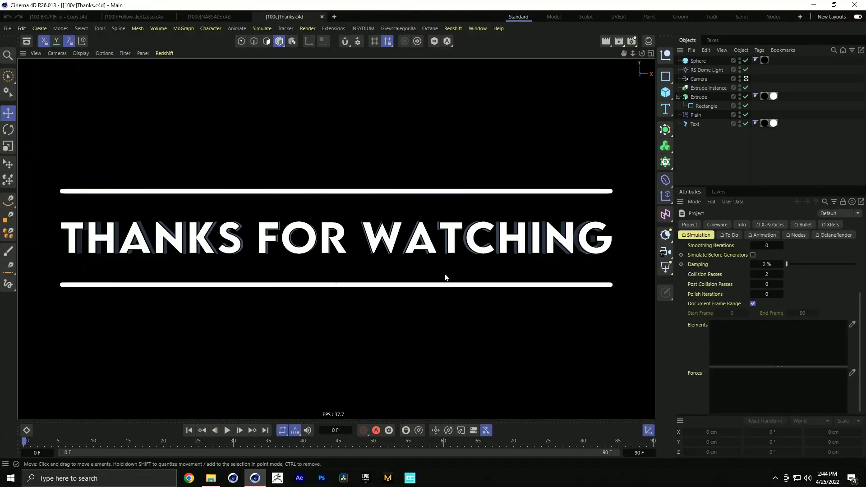